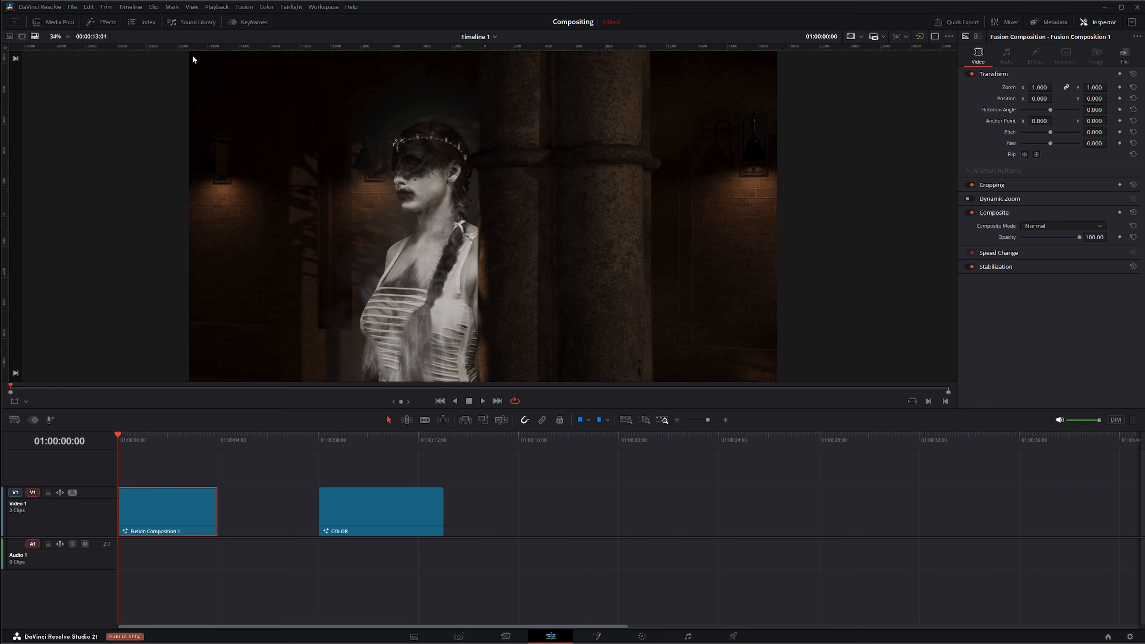
Step: Open the media pool and add the BRAW - Actress.braw clip to the timeline after the COLOR clip
{"action": "left_click", "coordinate": [1130, 637]}
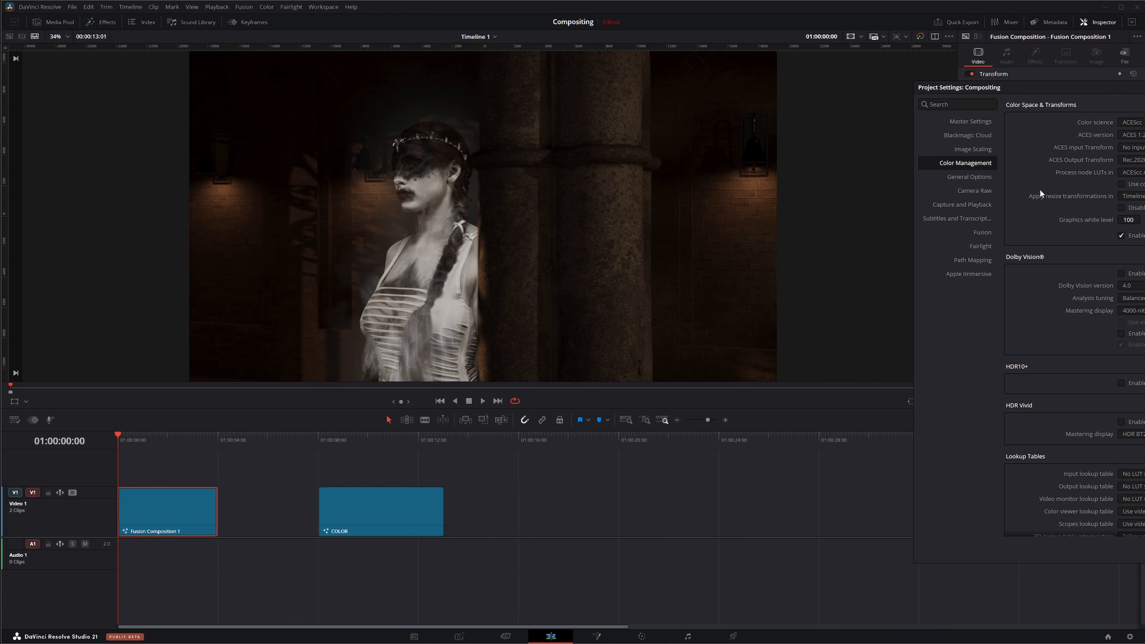
{"action": "left_click_drag", "start_coordinate": [1111, 86], "coordinate": [522, 55]}
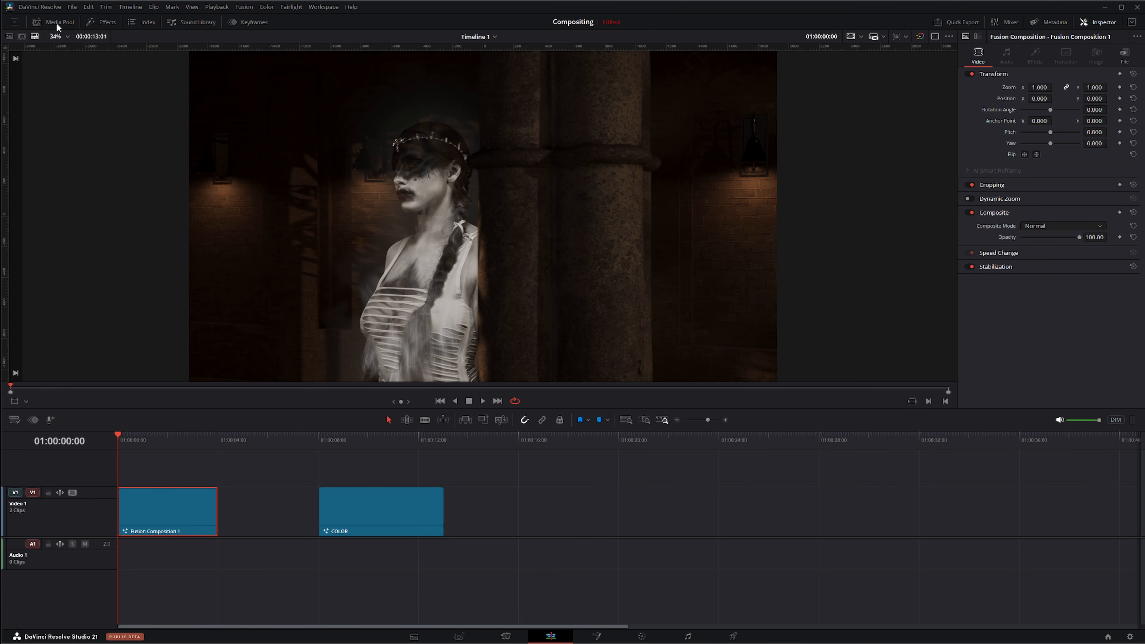
{"action": "left_click", "coordinate": [56, 22]}
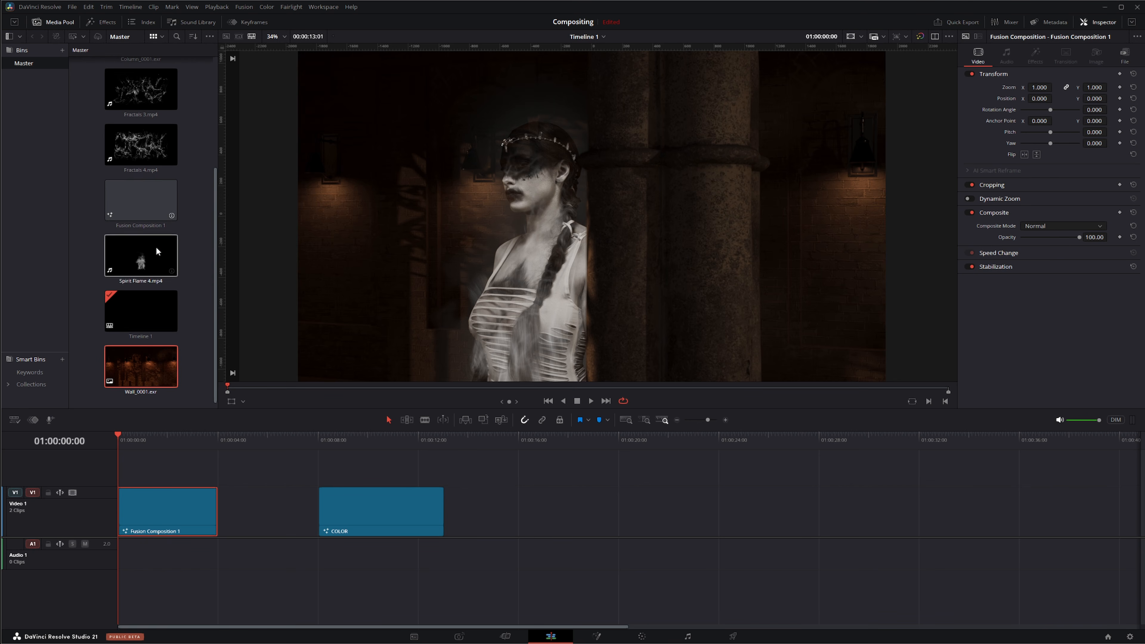
{"action": "scroll", "coordinate": [157, 246], "scroll_direction": "up", "scroll_amount": 3}
{"action": "left_click_drag", "start_coordinate": [140, 84], "coordinate": [546, 512]}
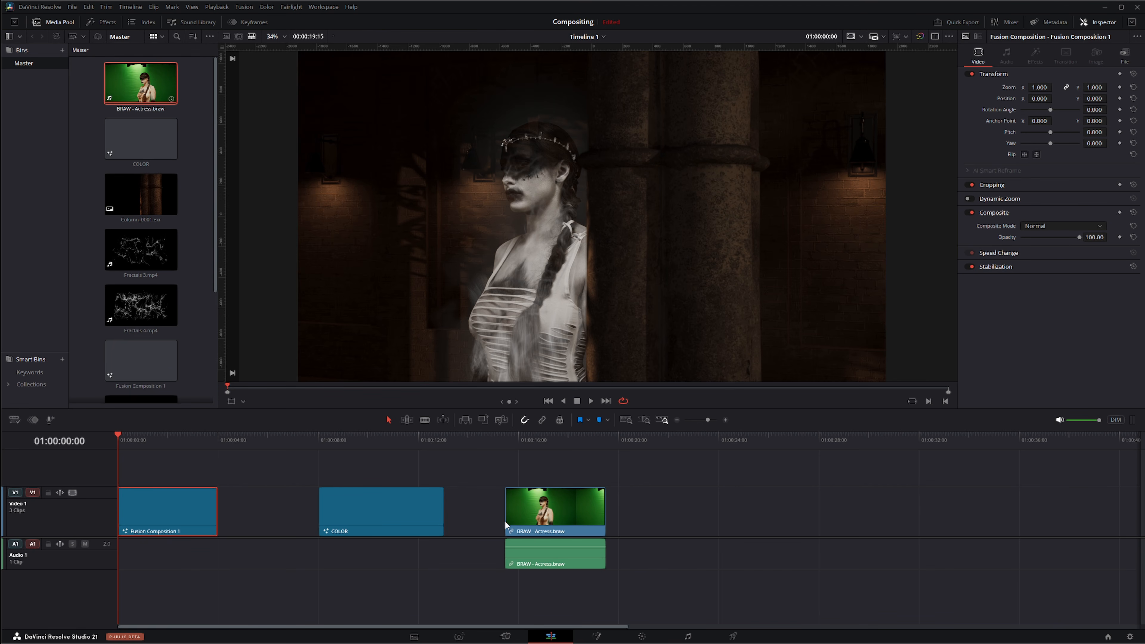
Step: Add the Wall_0001.exr clip to the timeline right after the actress clip and park the playhead on the actress
{"action": "scroll", "coordinate": [200, 295], "scroll_direction": "down", "scroll_amount": 3}
{"action": "left_click_drag", "start_coordinate": [141, 366], "coordinate": [604, 517]}
{"action": "left_click", "coordinate": [558, 443]}
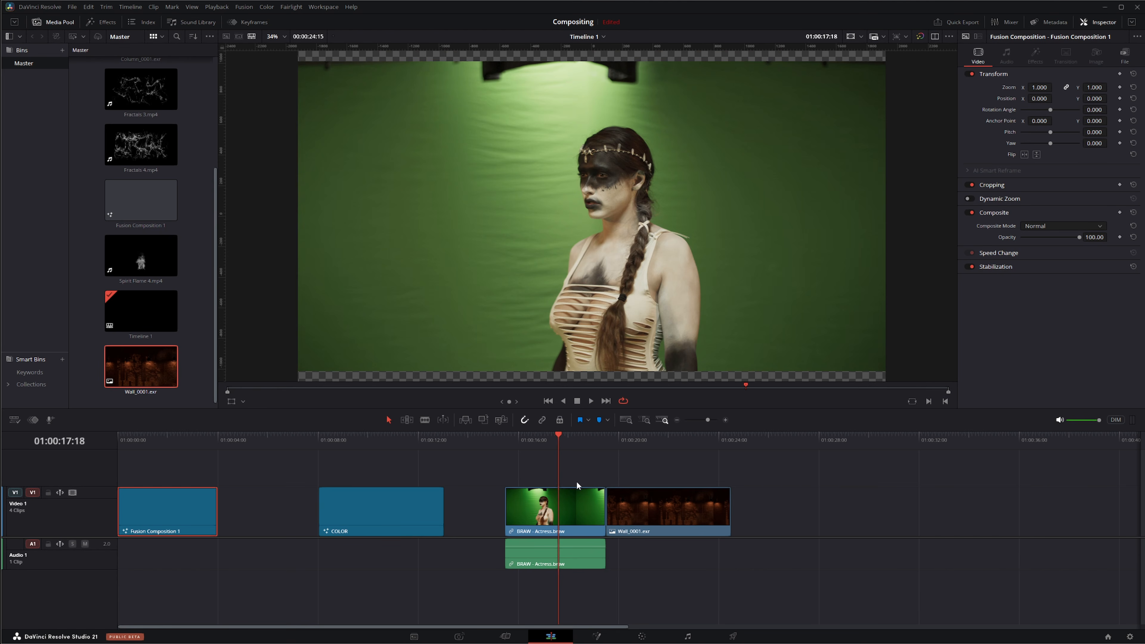
Step: Set the project's color science to DaVinci YRGB in the Color Management settings
{"action": "left_click", "coordinate": [1130, 637]}
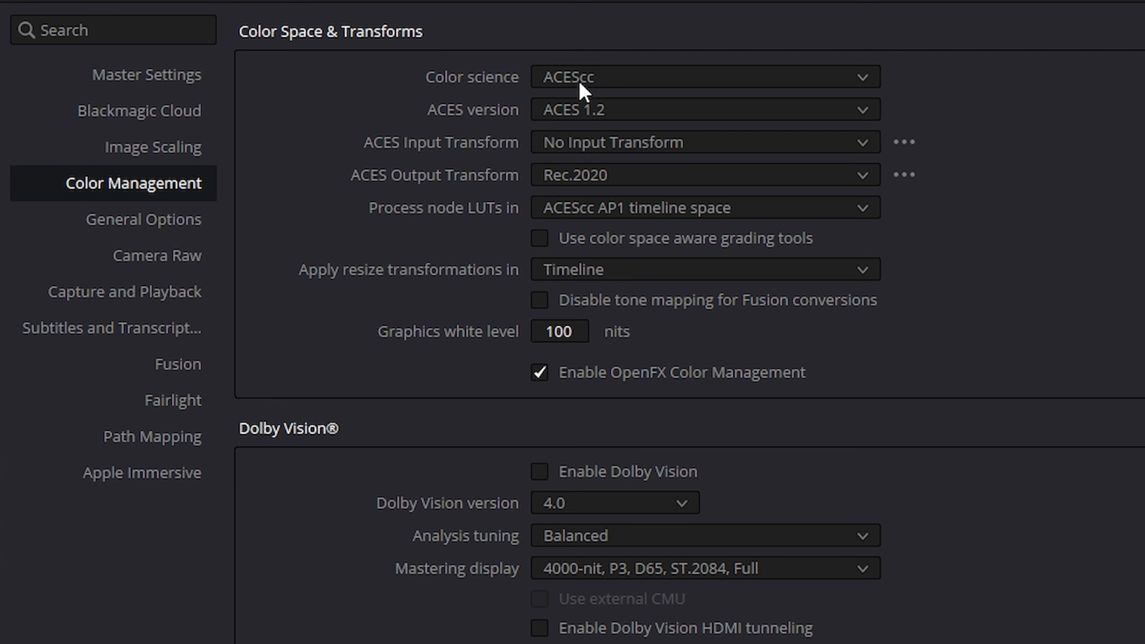
{"action": "left_click", "coordinate": [578, 80]}
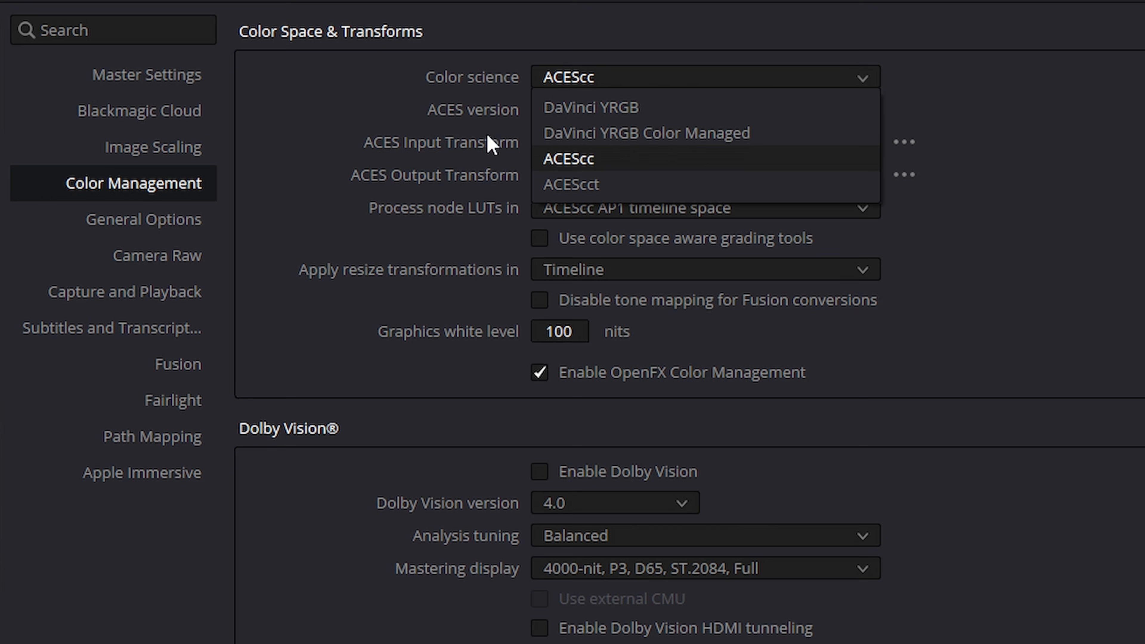
{"action": "left_click", "coordinate": [615, 114]}
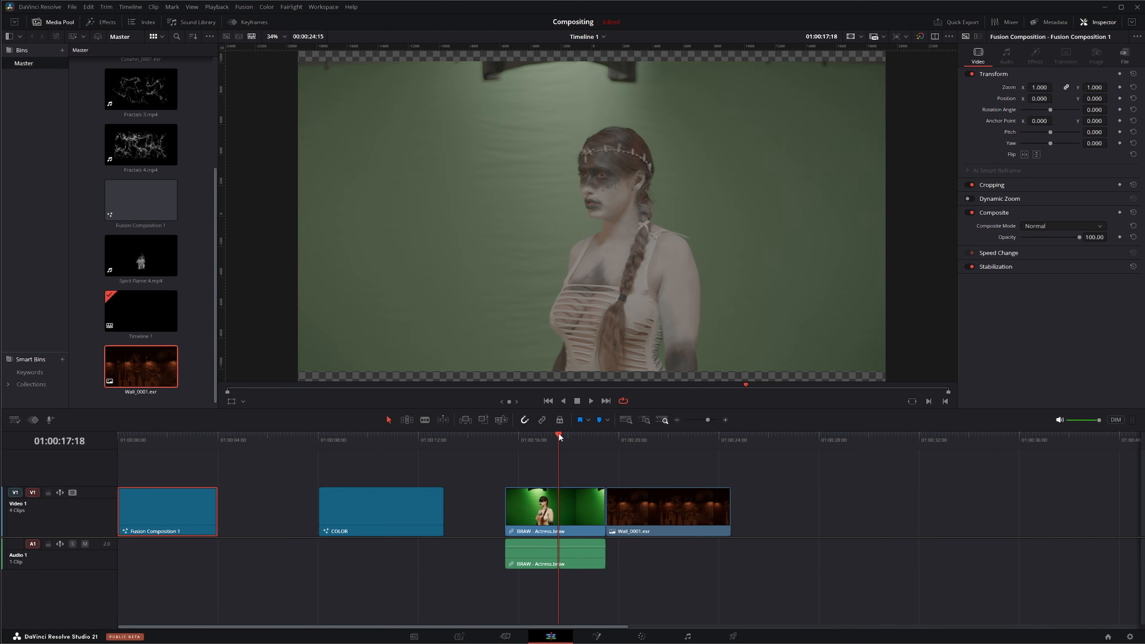
Step: Scrub the playhead between the actress clip and the wall clip to compare their look
{"action": "left_click_drag", "start_coordinate": [558, 437], "coordinate": [643, 450]}
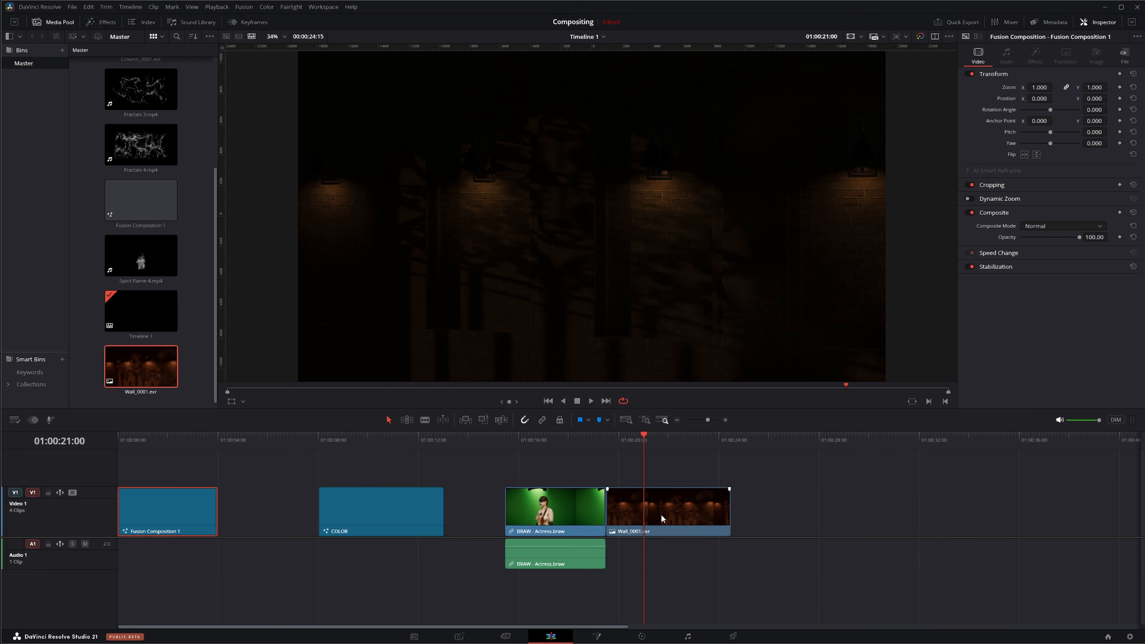
{"action": "left_click", "coordinate": [656, 513]}
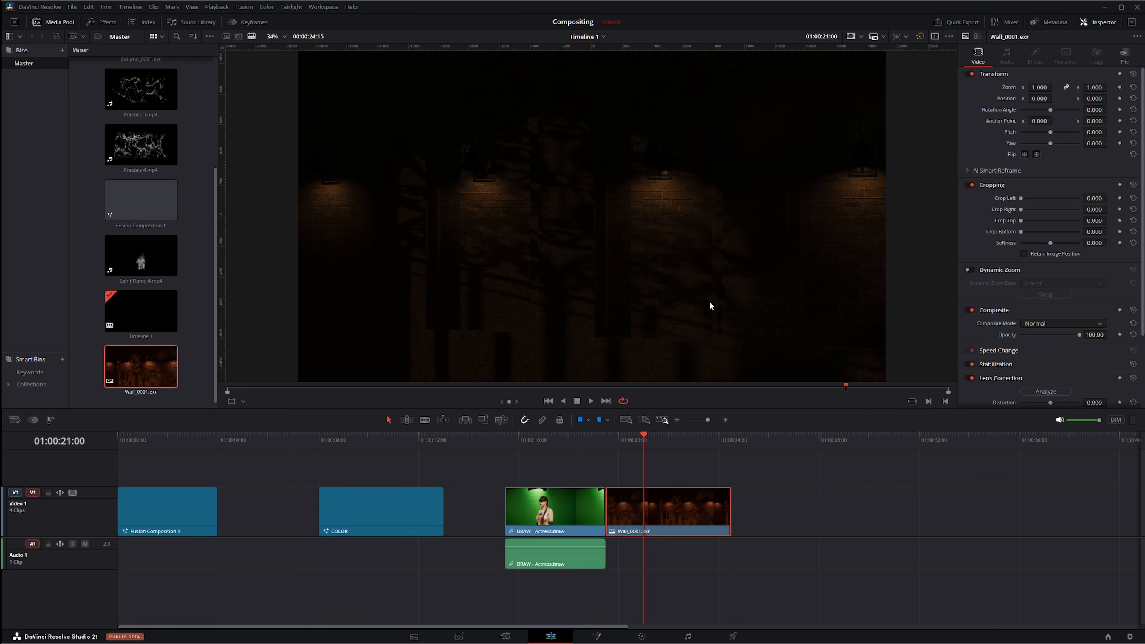
{"action": "left_click_drag", "start_coordinate": [643, 434], "coordinate": [562, 444]}
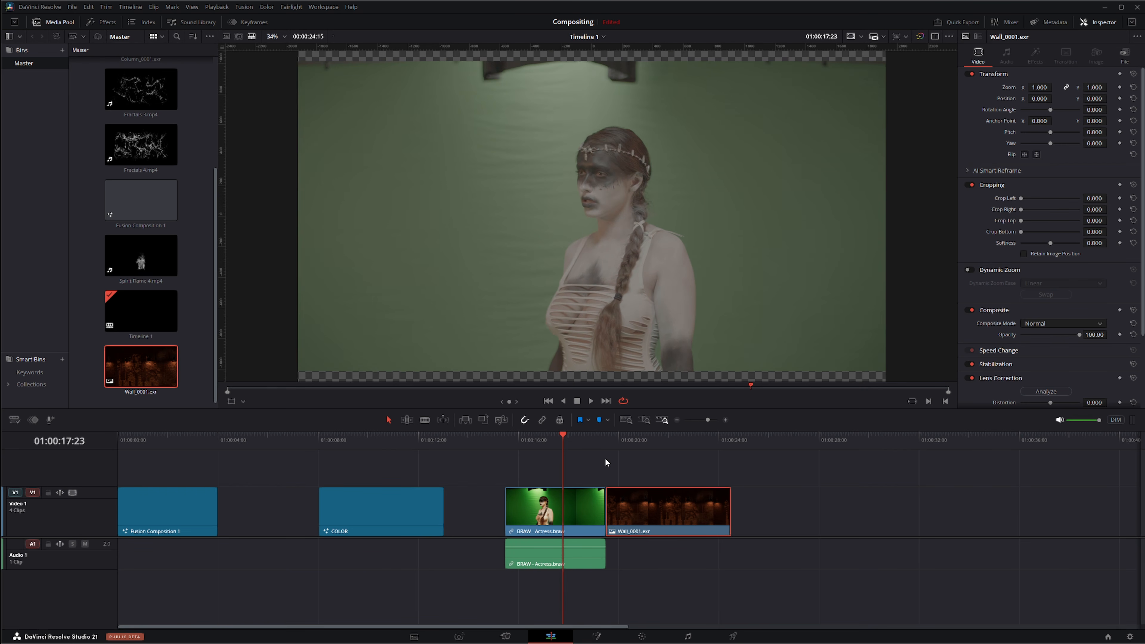
{"action": "left_click", "coordinate": [577, 439]}
{"action": "left_click_drag", "start_coordinate": [640, 440], "coordinate": [563, 443]}
{"action": "left_click", "coordinate": [652, 446]}
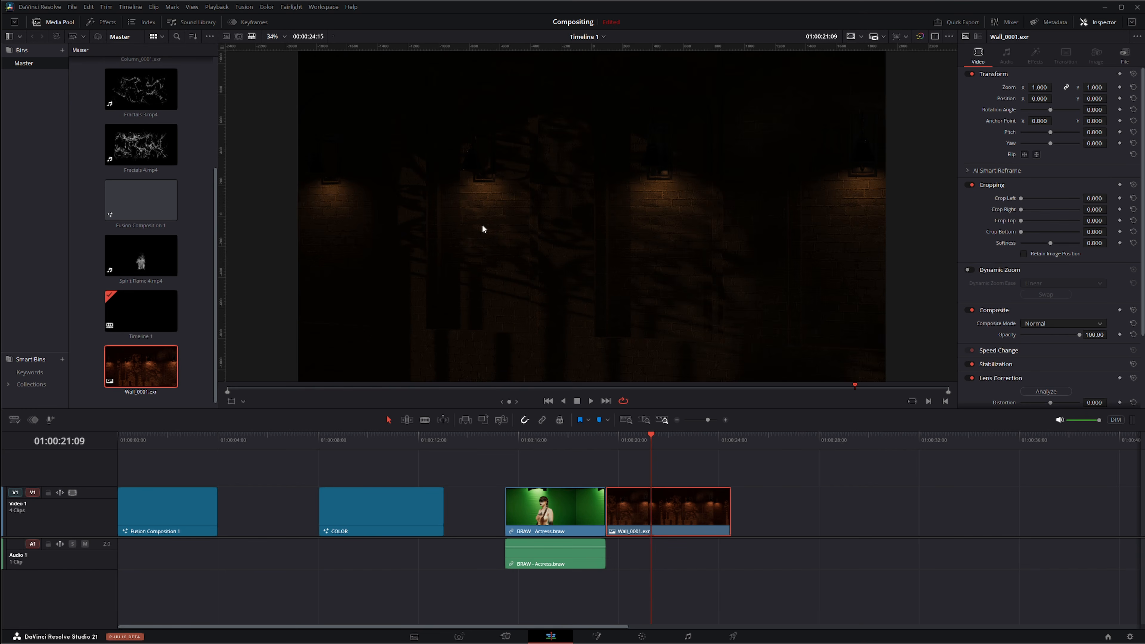
{"action": "left_click", "coordinate": [564, 448]}
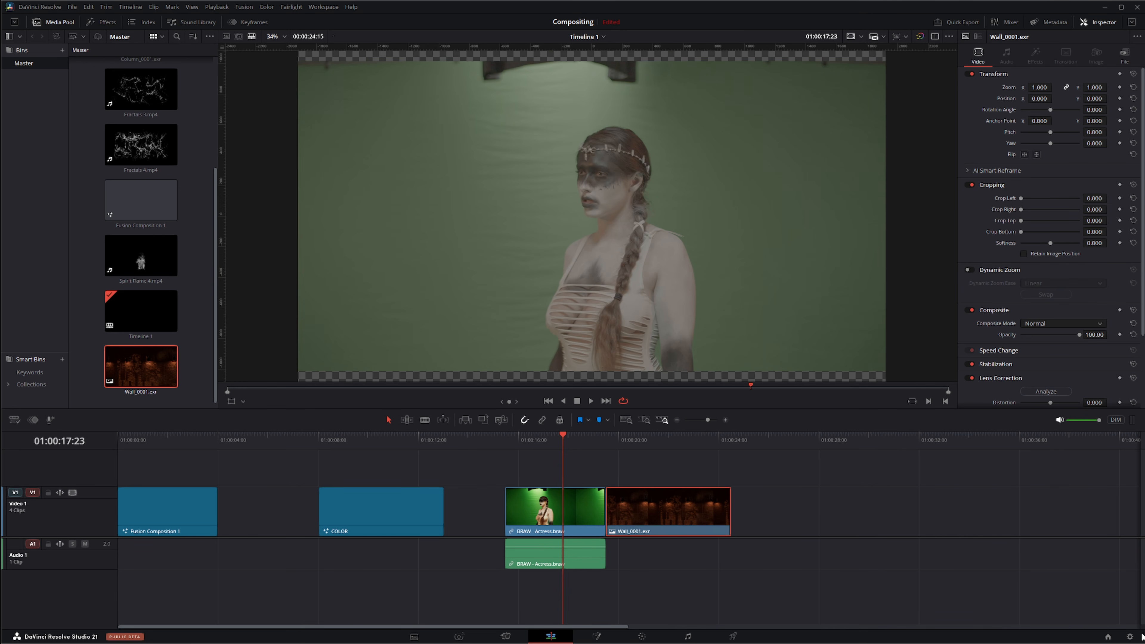
Step: Set the color science to ACEScc with ACES 1.2 and No Input Transform, and save the project settings
{"action": "left_click", "coordinate": [1131, 637]}
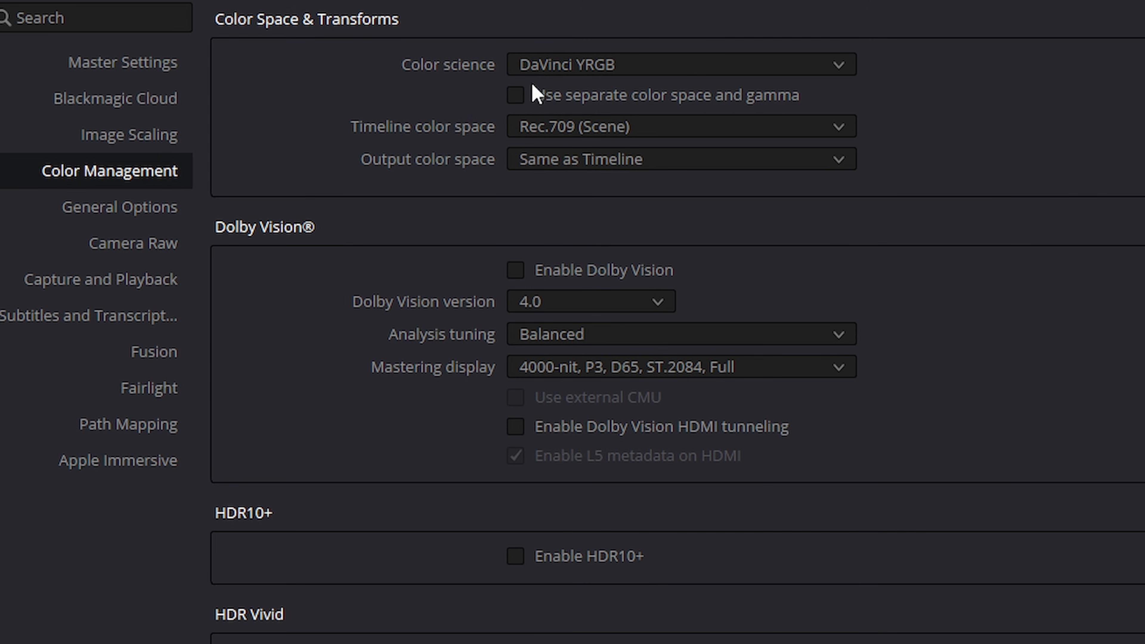
{"action": "left_click", "coordinate": [519, 68]}
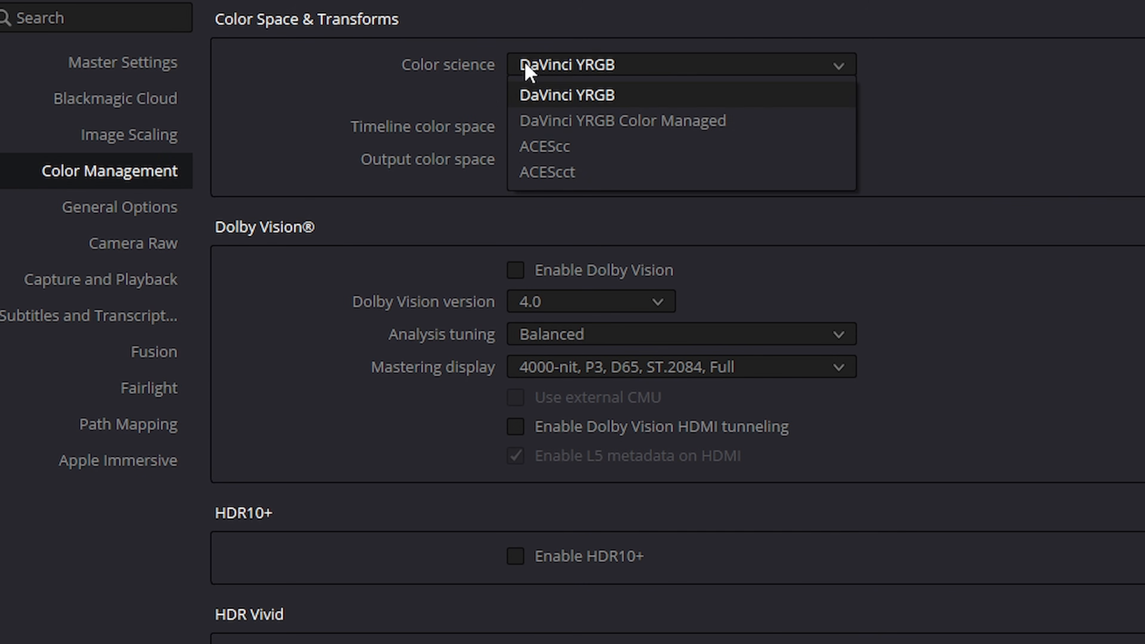
{"action": "left_click", "coordinate": [581, 156]}
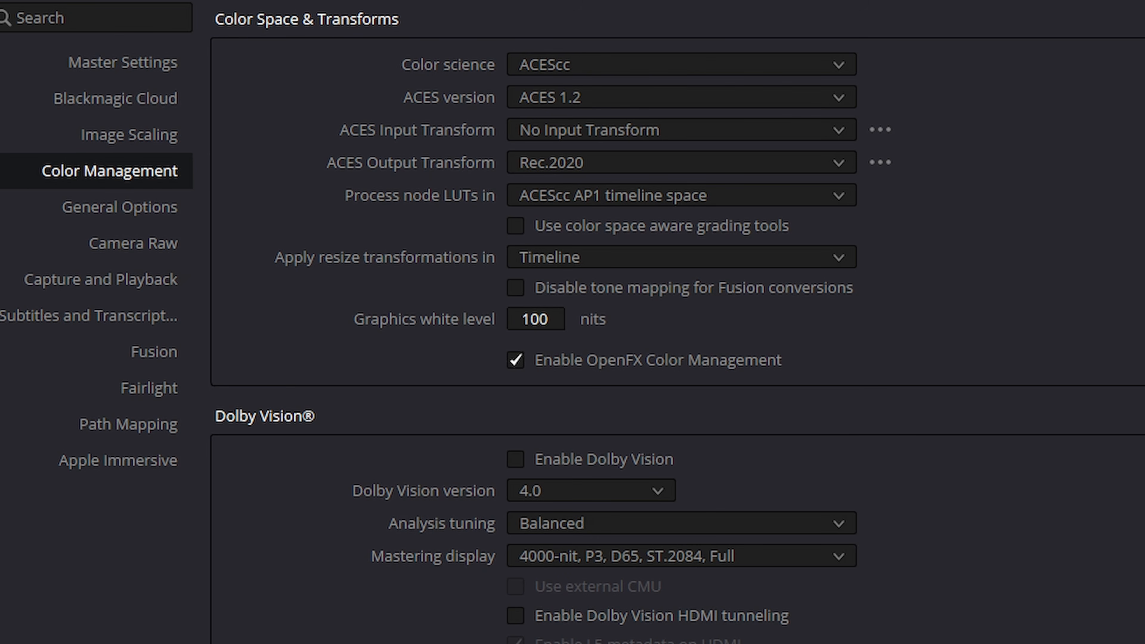
{"action": "left_click", "coordinate": [708, 72]}
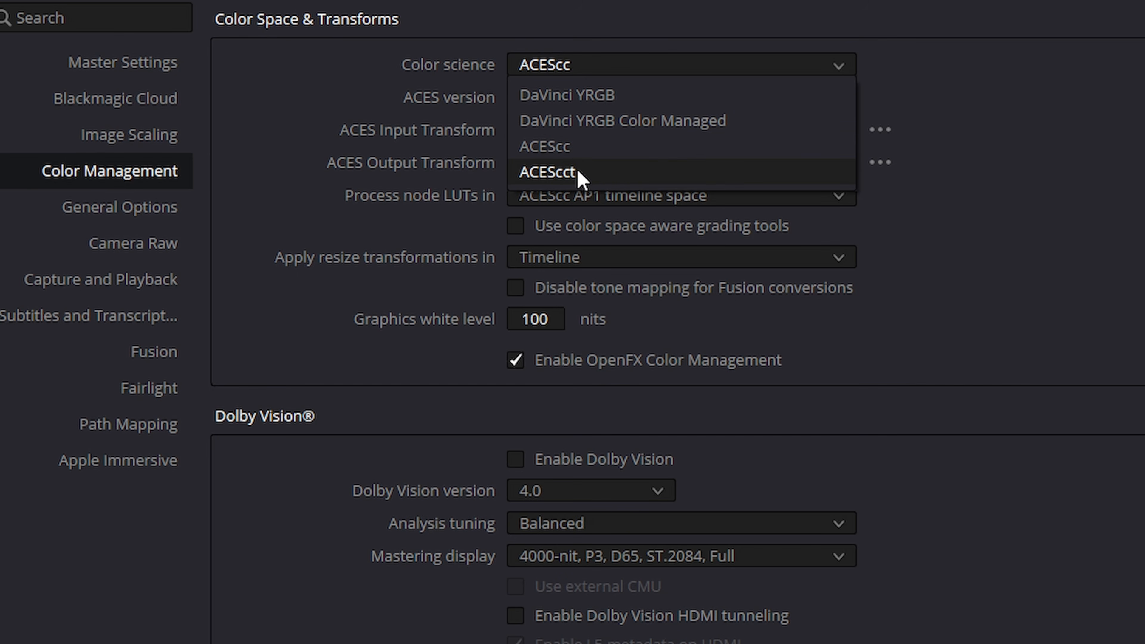
{"action": "left_click", "coordinate": [582, 145]}
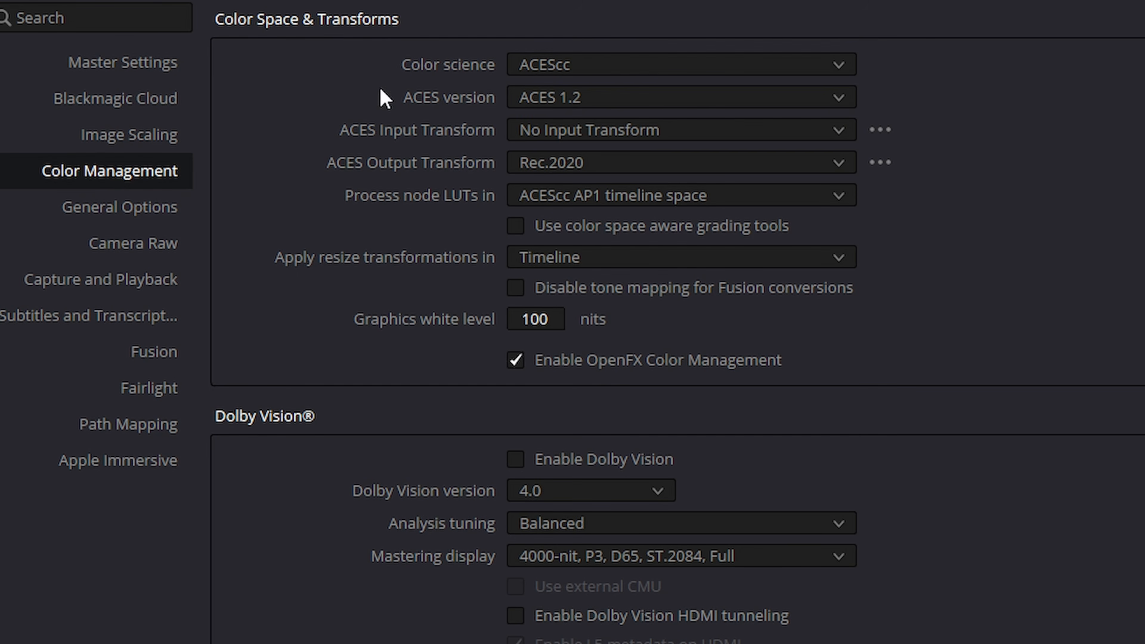
{"action": "left_click", "coordinate": [552, 98]}
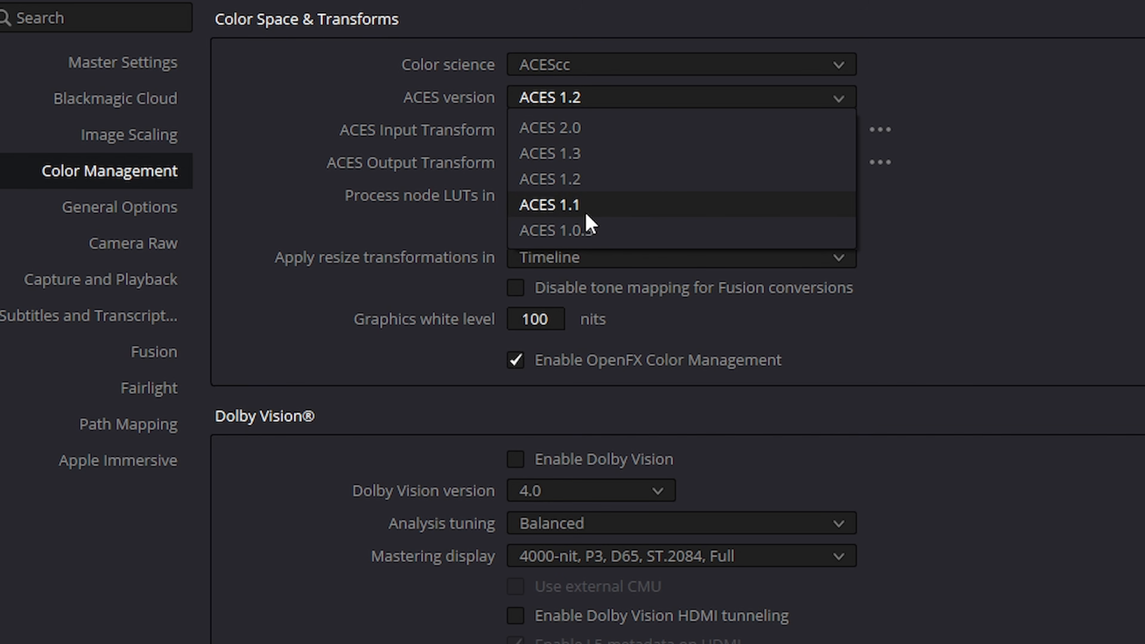
{"action": "left_click", "coordinate": [581, 179]}
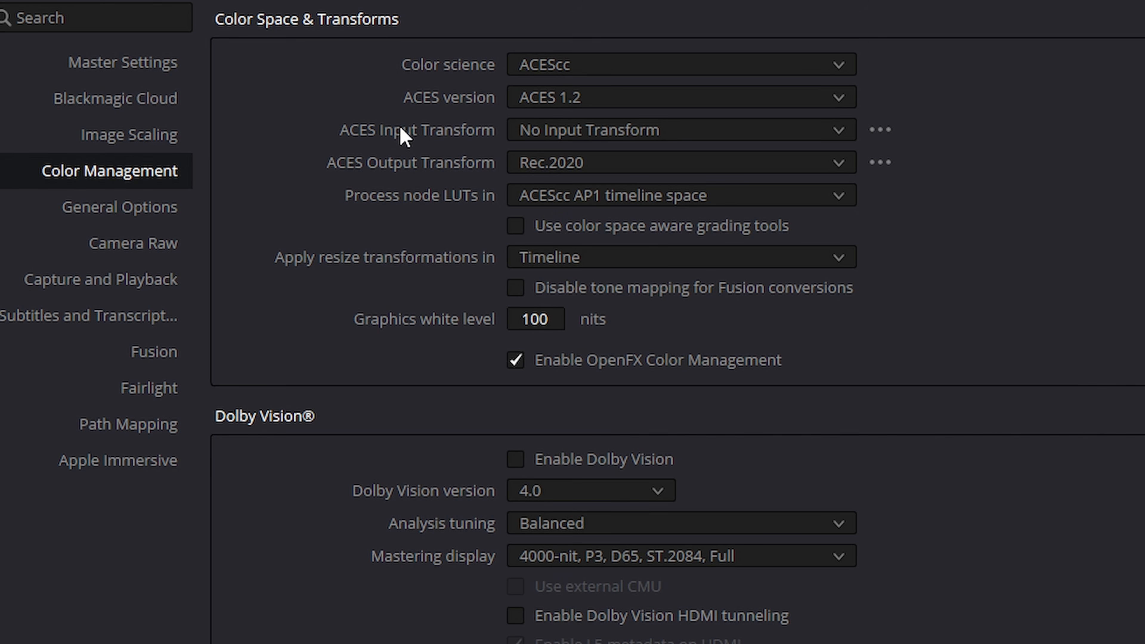
{"action": "left_click", "coordinate": [568, 129]}
{"action": "left_click", "coordinate": [549, 134]}
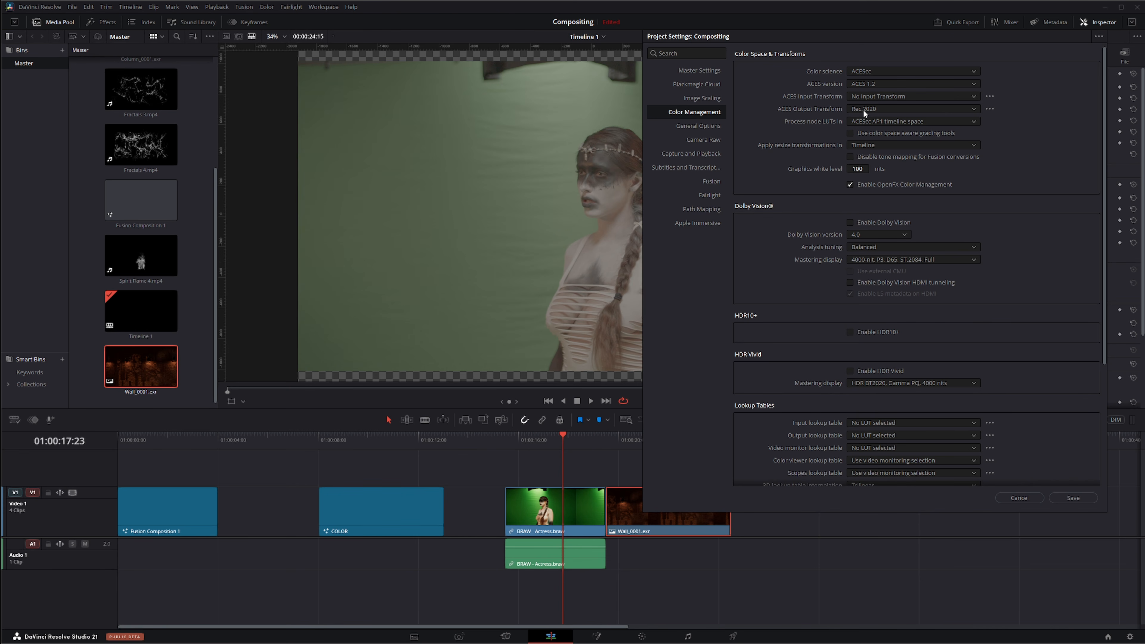
{"action": "left_click", "coordinate": [1078, 498]}
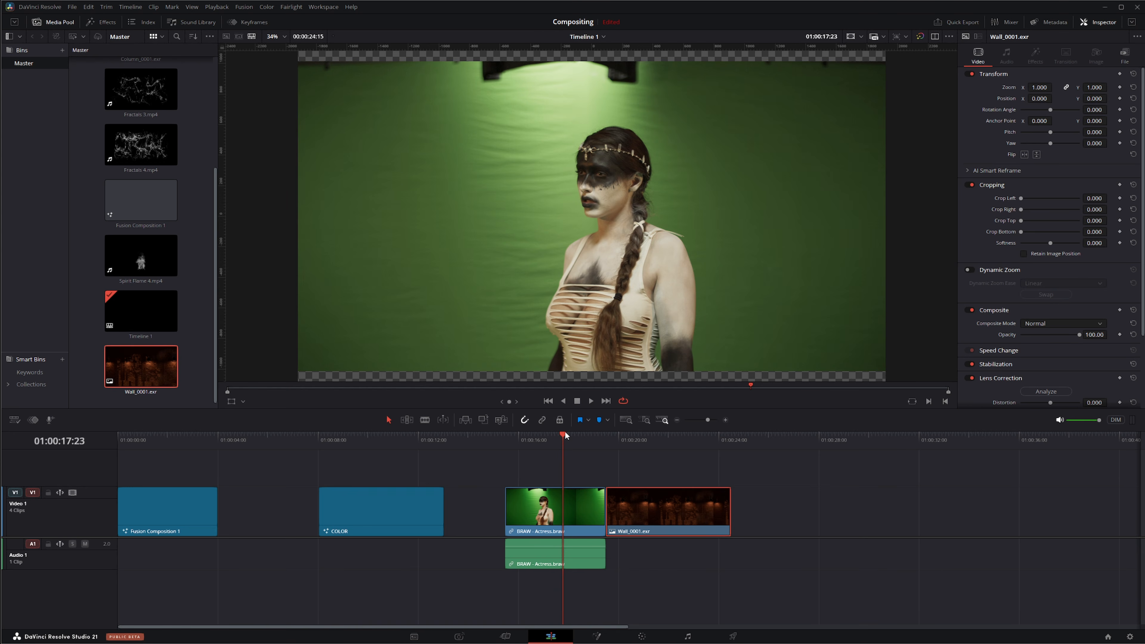
Step: Select the COLOR Fusion composition clip on the timeline and open it on the Fusion page
{"action": "left_click_drag", "start_coordinate": [565, 433], "coordinate": [640, 442]}
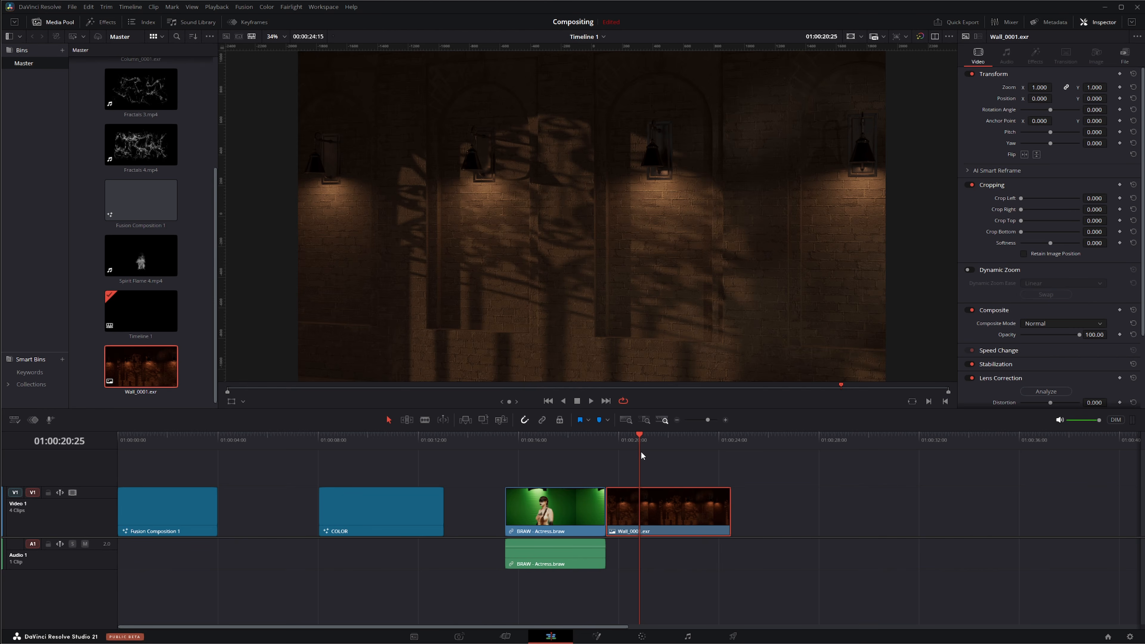
{"action": "left_click_drag", "start_coordinate": [639, 432], "coordinate": [562, 440]}
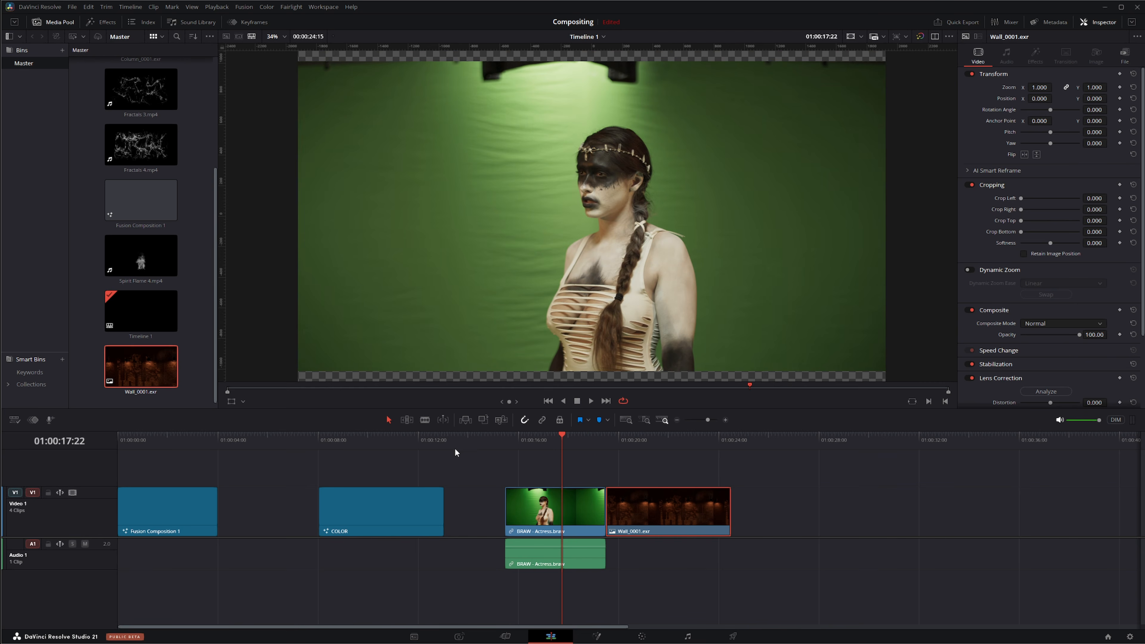
{"action": "left_click", "coordinate": [388, 440]}
{"action": "left_click", "coordinate": [391, 503]}
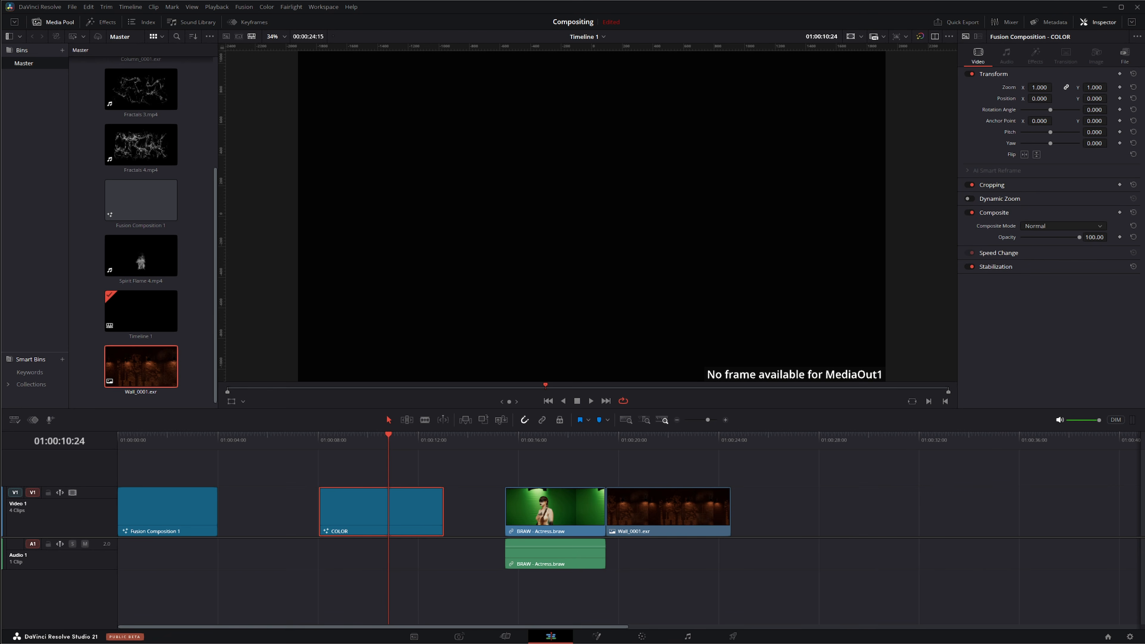
{"action": "left_click", "coordinate": [596, 635]}
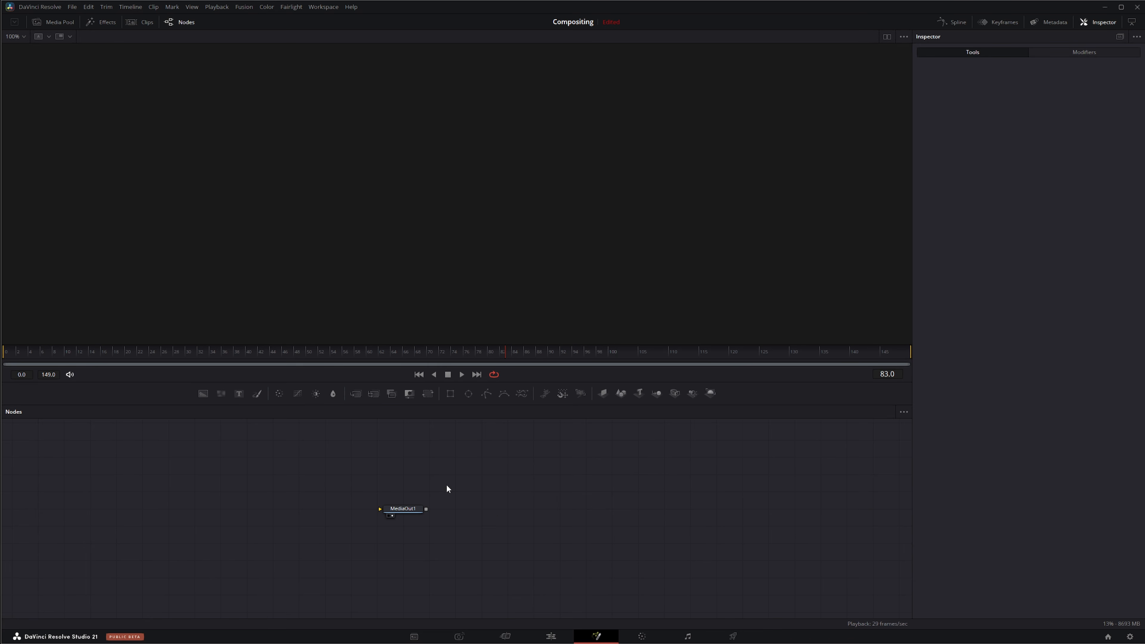
Step: Add a Gamut tool to the node graph and set its Source Space to ACES
{"action": "left_click_drag", "start_coordinate": [446, 486], "coordinate": [517, 494]}
{"action": "key", "text": "shift+space"}
{"action": "type", "text": "gam"}
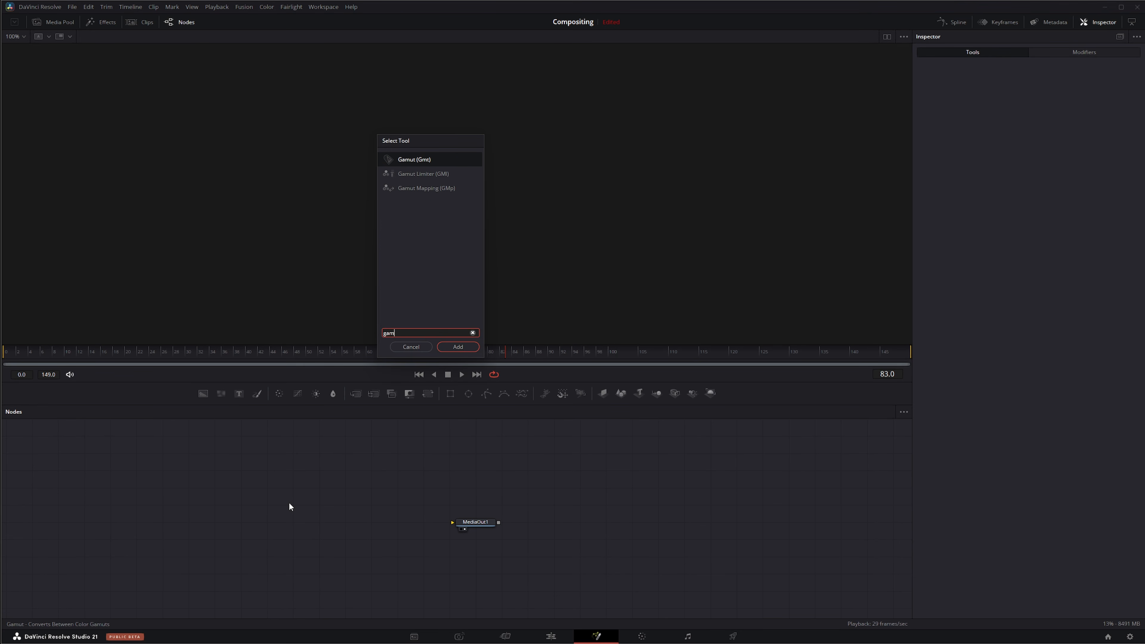
{"action": "key", "text": "Return"}
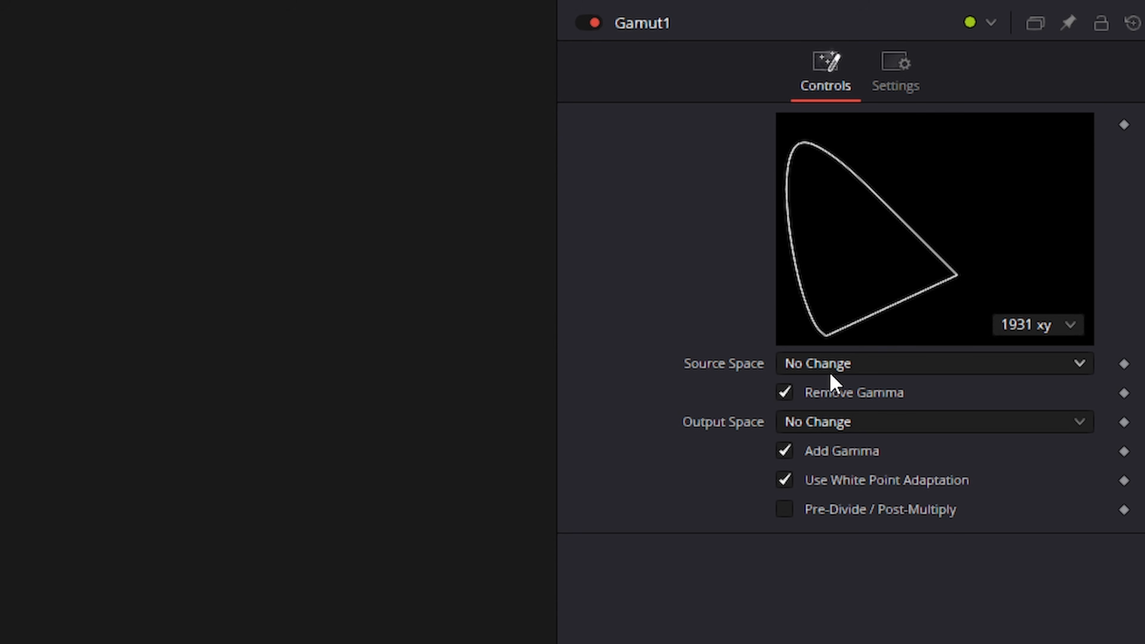
{"action": "left_click", "coordinate": [823, 365]}
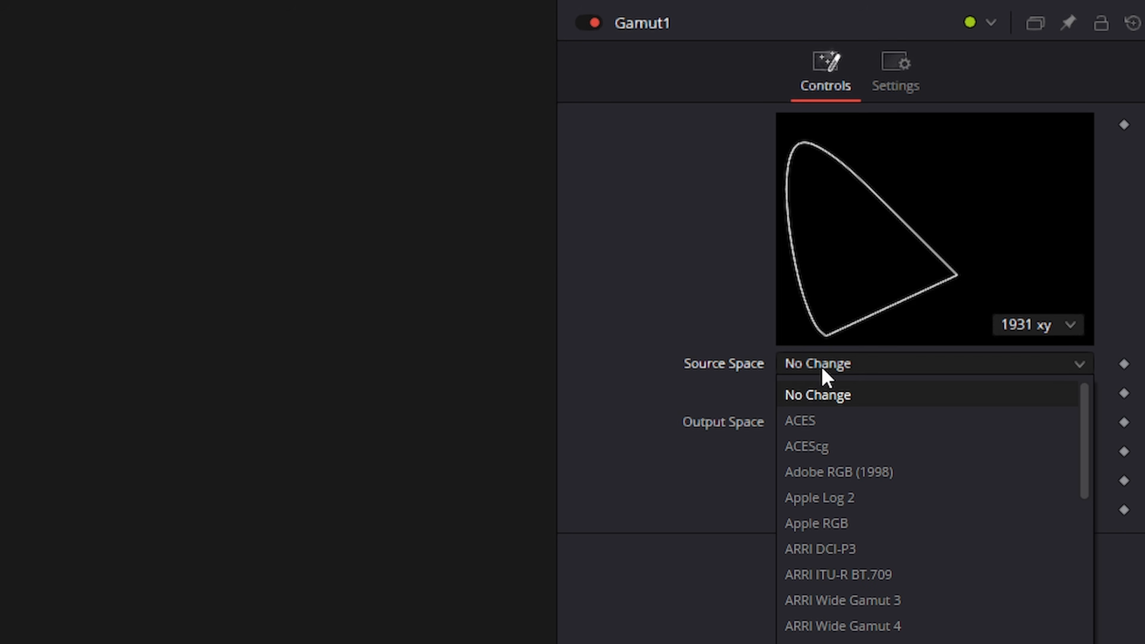
{"action": "left_click", "coordinate": [832, 430]}
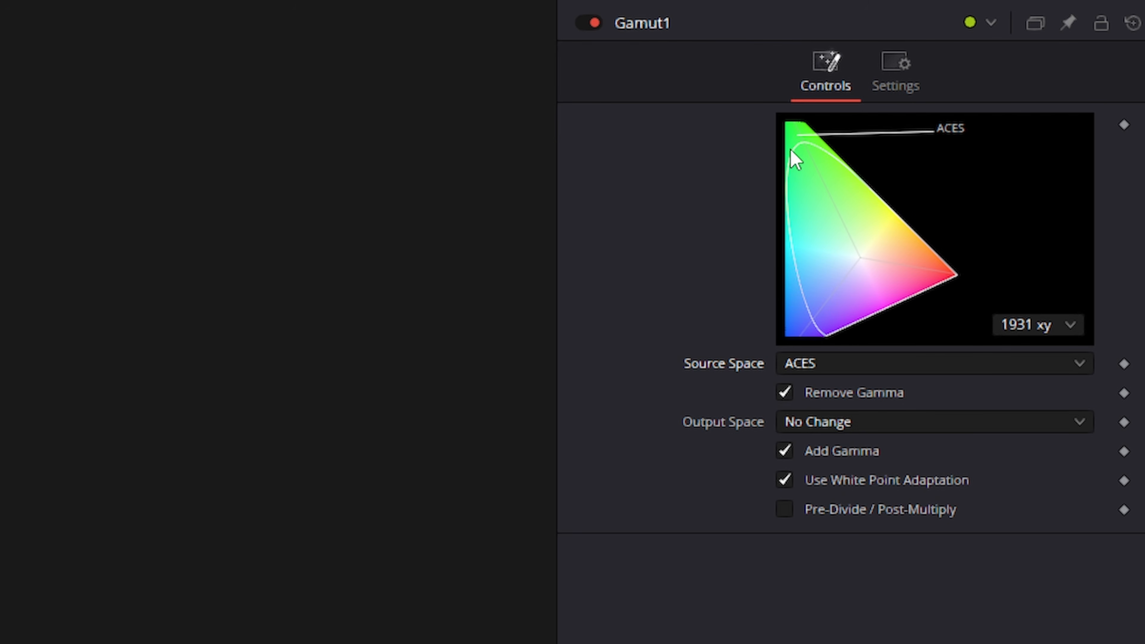
Step: Switch the Gamut tool's Source Space to ACEScg
{"action": "left_click", "coordinate": [819, 368]}
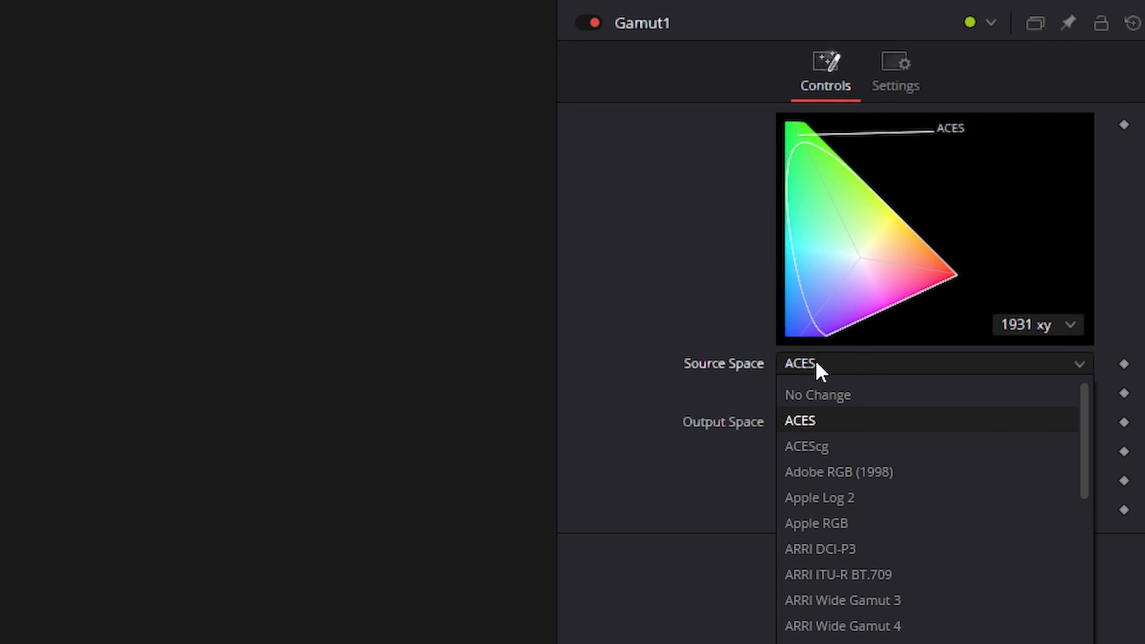
{"action": "left_click", "coordinate": [845, 450]}
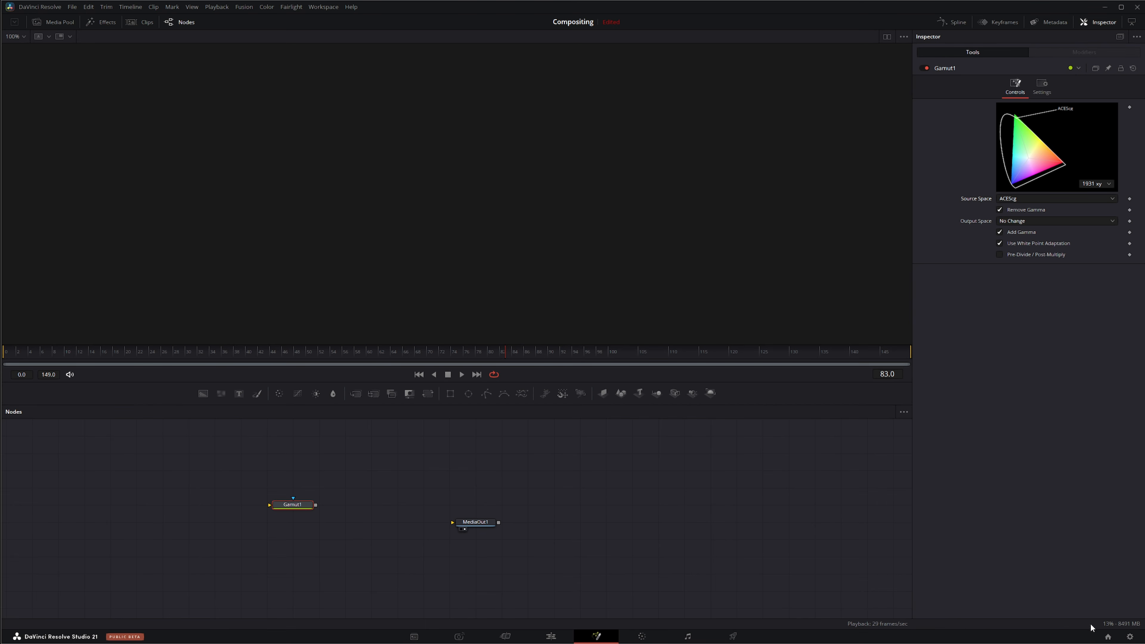
{"action": "left_click", "coordinate": [1129, 636]}
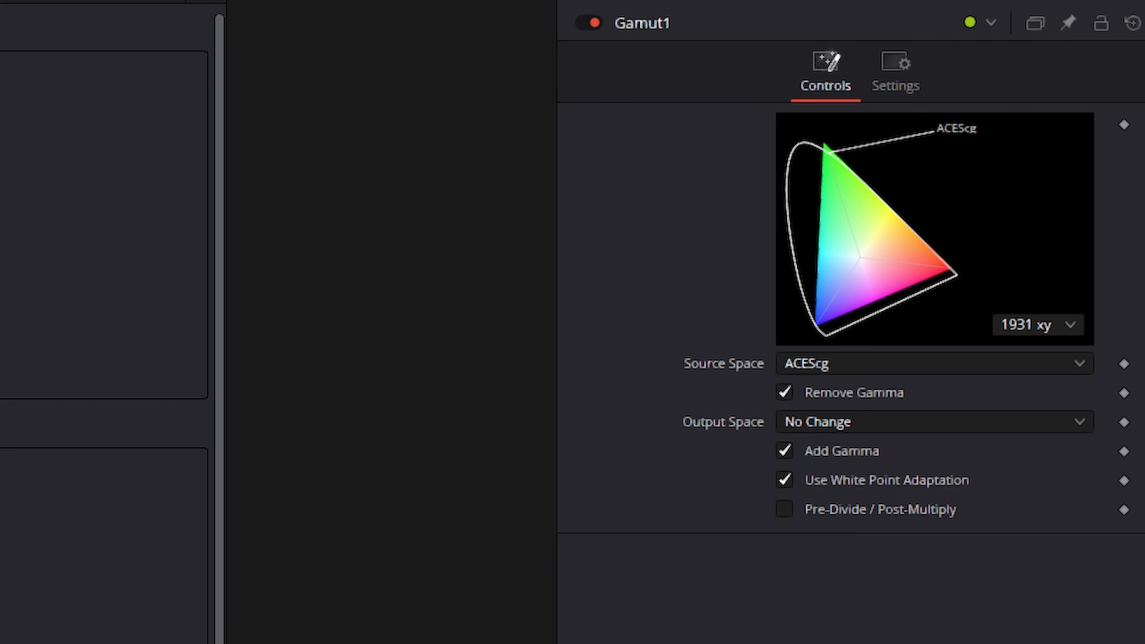
Step: Set the Gamut tool's Source Space back to ACES
{"action": "left_click", "coordinate": [816, 367]}
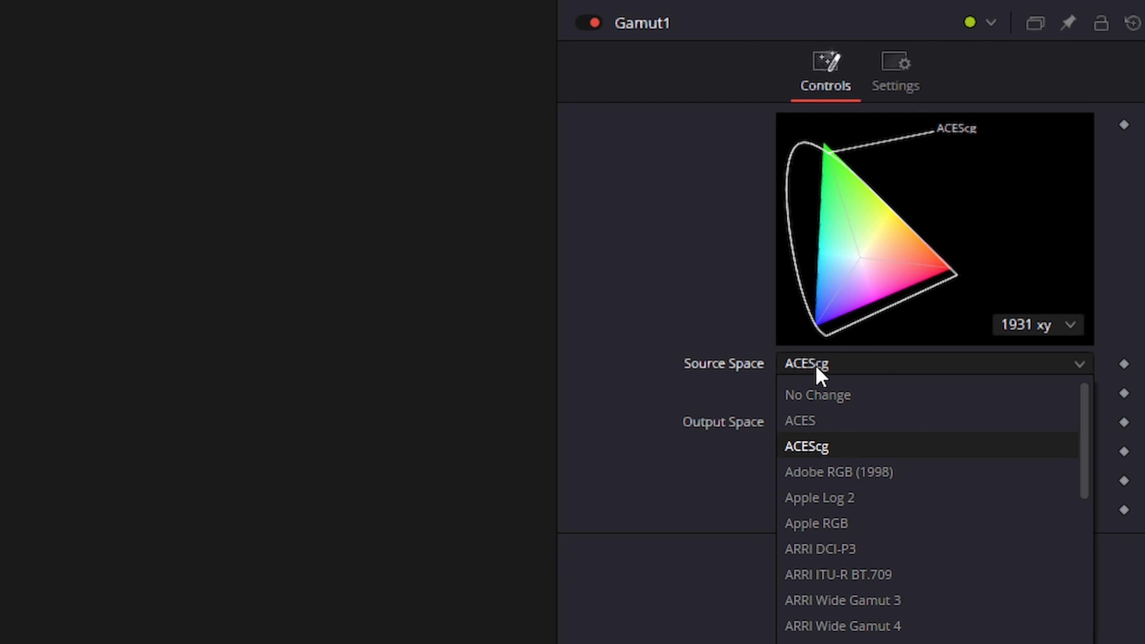
{"action": "left_click", "coordinate": [834, 420]}
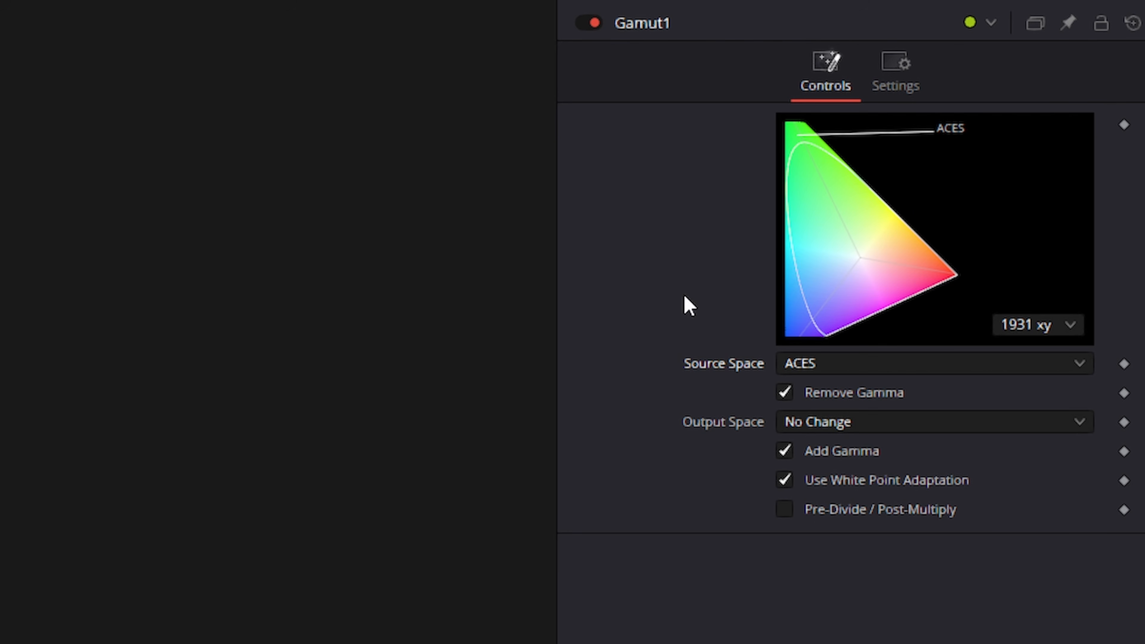
Step: Set the Gamut tool's Source Space to ACEScg and its Output Space to DaVinci Wide Gamut
{"action": "left_click", "coordinate": [814, 364]}
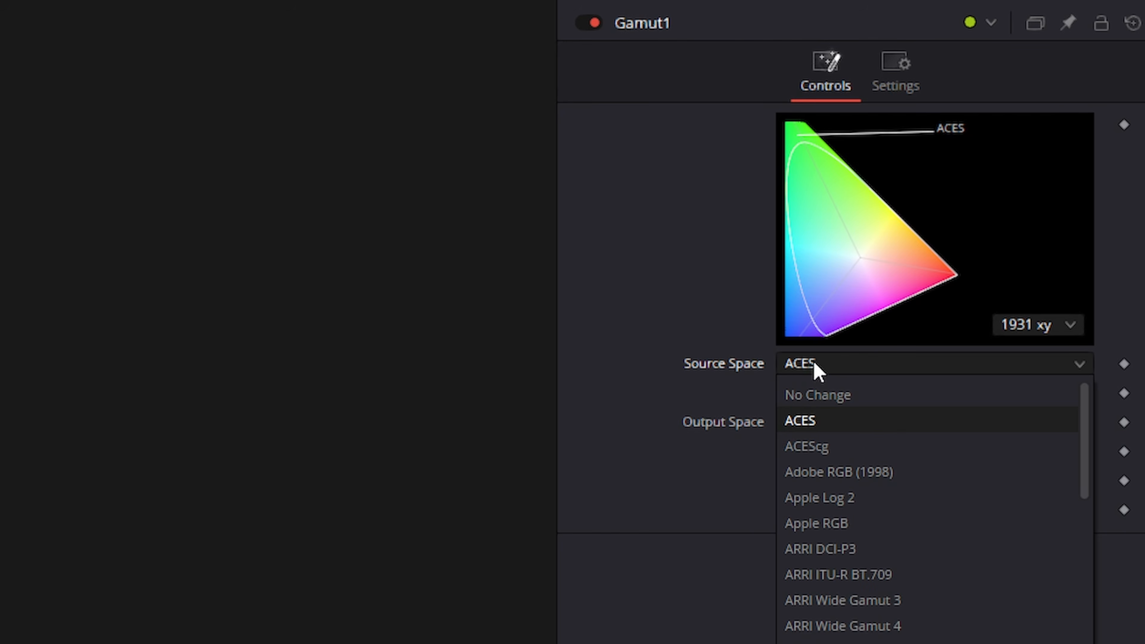
{"action": "left_click", "coordinate": [839, 452]}
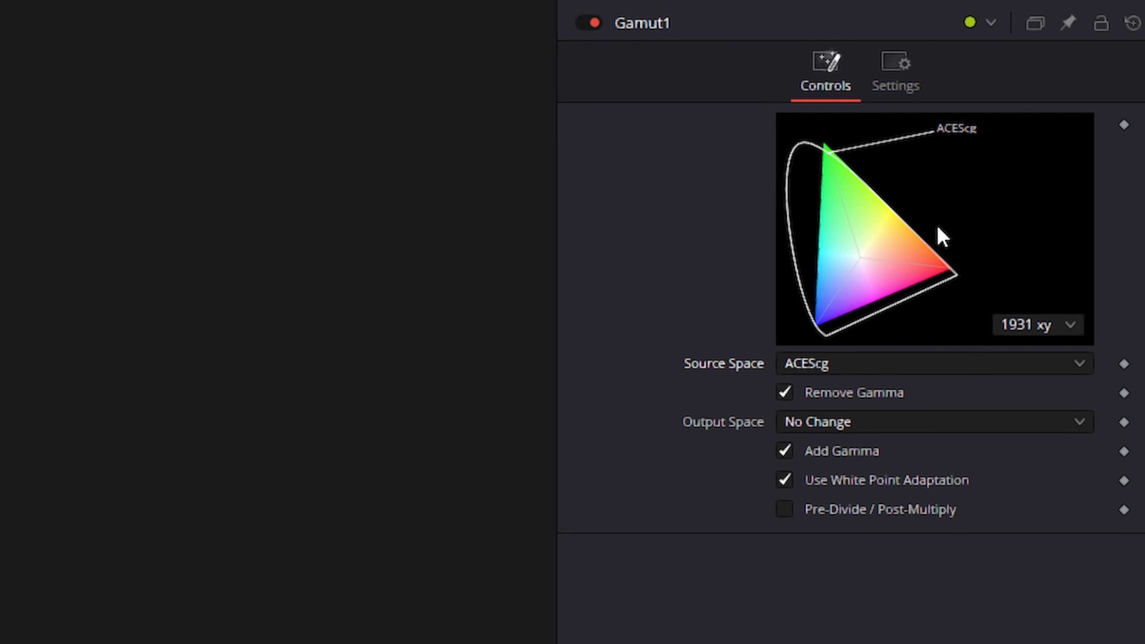
{"action": "left_click", "coordinate": [846, 423]}
{"action": "scroll", "coordinate": [856, 582], "scroll_direction": "down", "scroll_amount": 3}
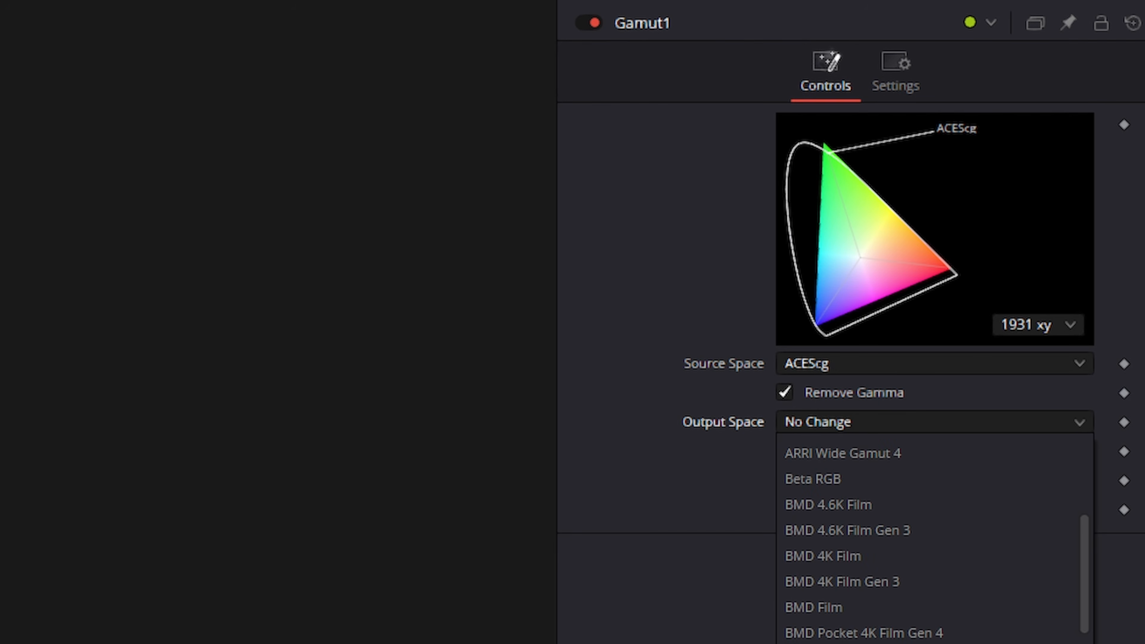
{"action": "left_click", "coordinate": [856, 642]}
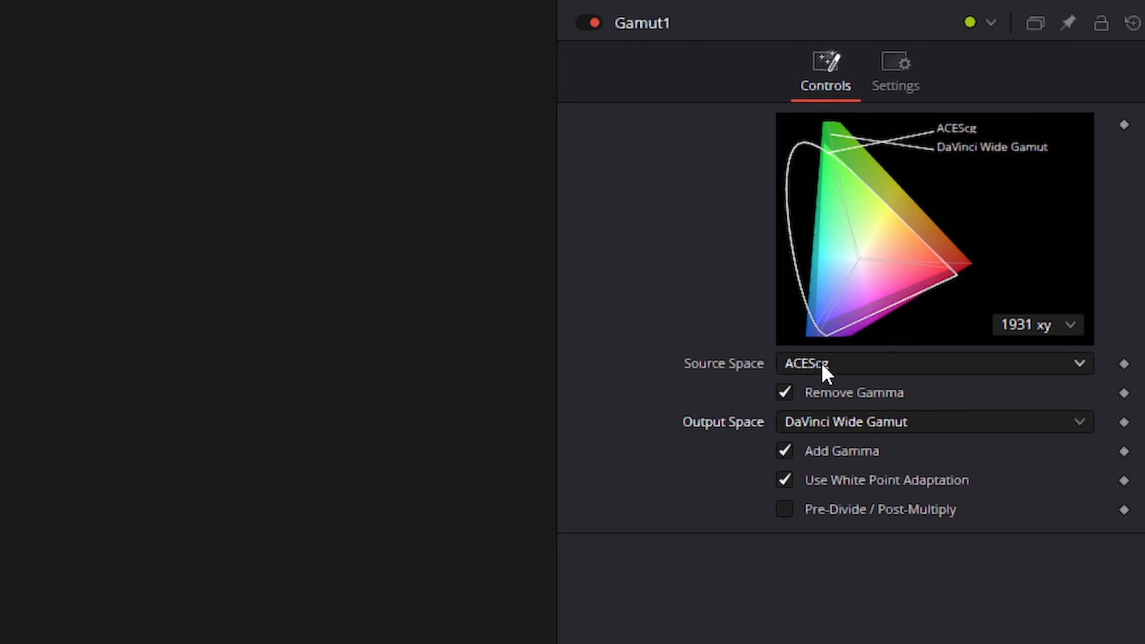
Step: Change the Gamut tool's Output Space to Sony S-Gamut3.Cine
{"action": "left_click", "coordinate": [846, 428]}
{"action": "scroll", "coordinate": [847, 541], "scroll_direction": "down", "scroll_amount": 9}
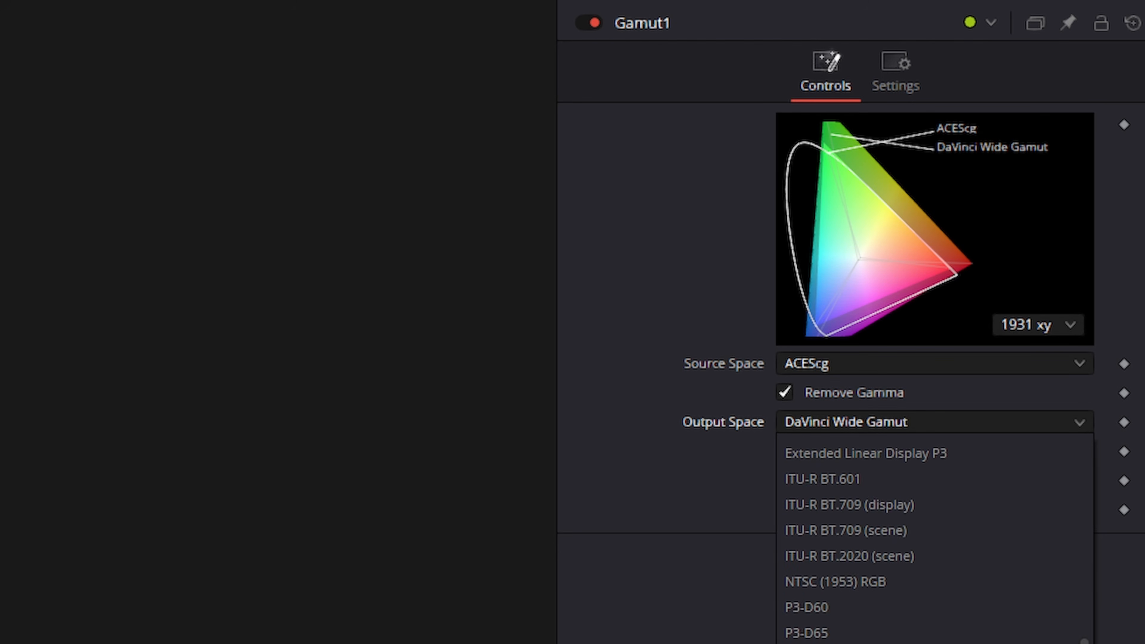
{"action": "scroll", "coordinate": [848, 607], "scroll_direction": "down", "scroll_amount": 2}
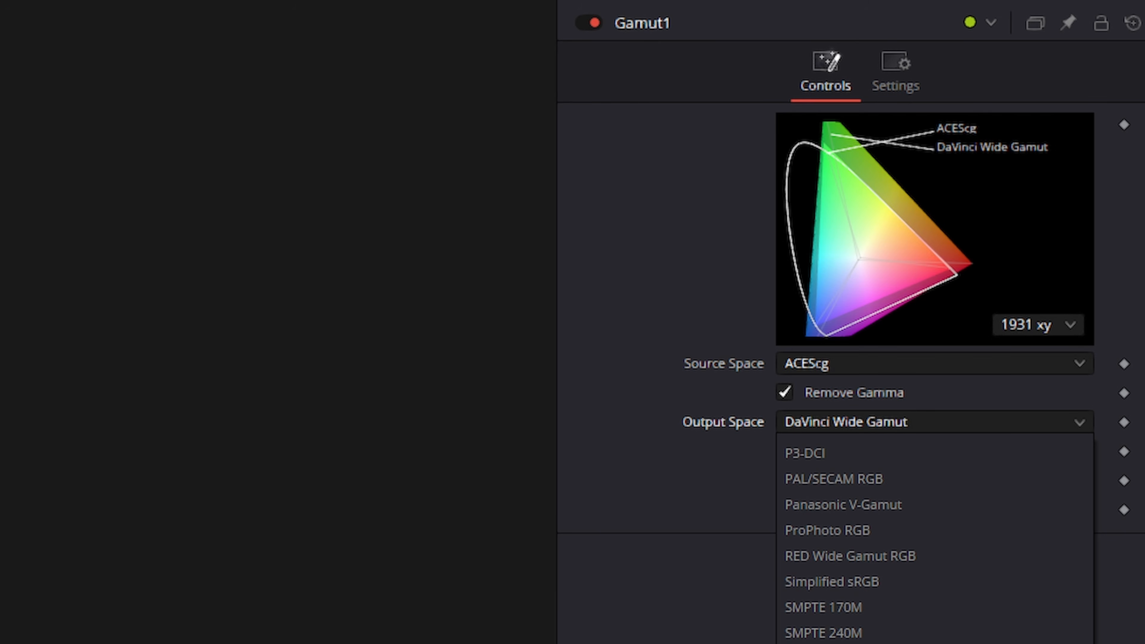
{"action": "scroll", "coordinate": [856, 606], "scroll_direction": "down", "scroll_amount": 3}
{"action": "left_click", "coordinate": [856, 607]}
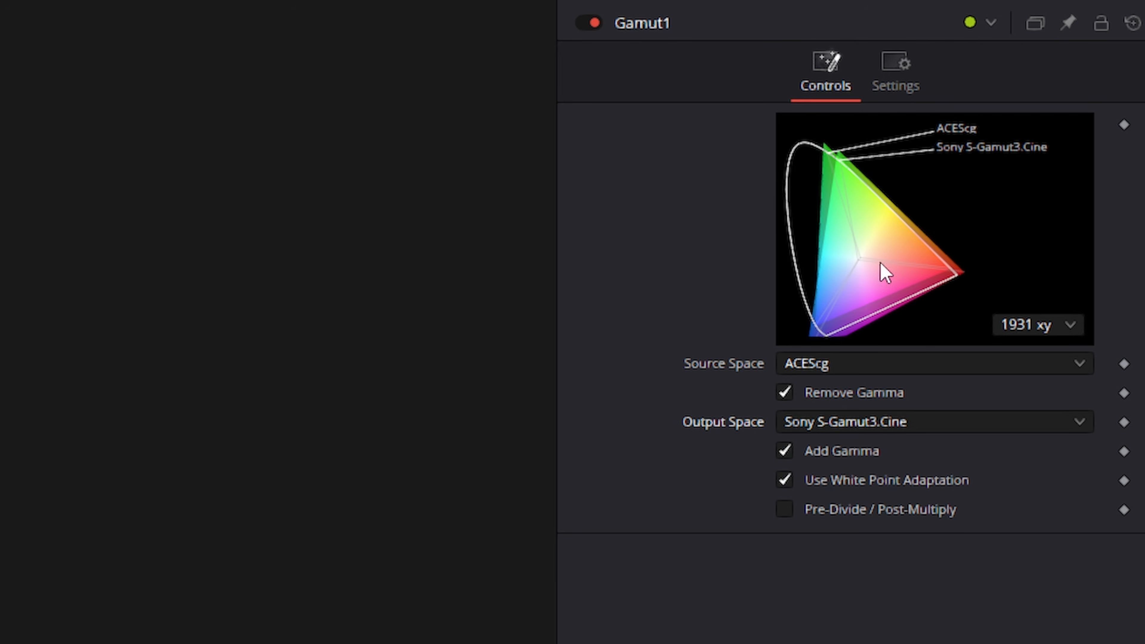
Step: Switch the Gamut tool's Source Space to sRGB
{"action": "left_click", "coordinate": [787, 368]}
{"action": "scroll", "coordinate": [832, 586], "scroll_direction": "down", "scroll_amount": 3}
{"action": "scroll", "coordinate": [833, 541], "scroll_direction": "down", "scroll_amount": 8}
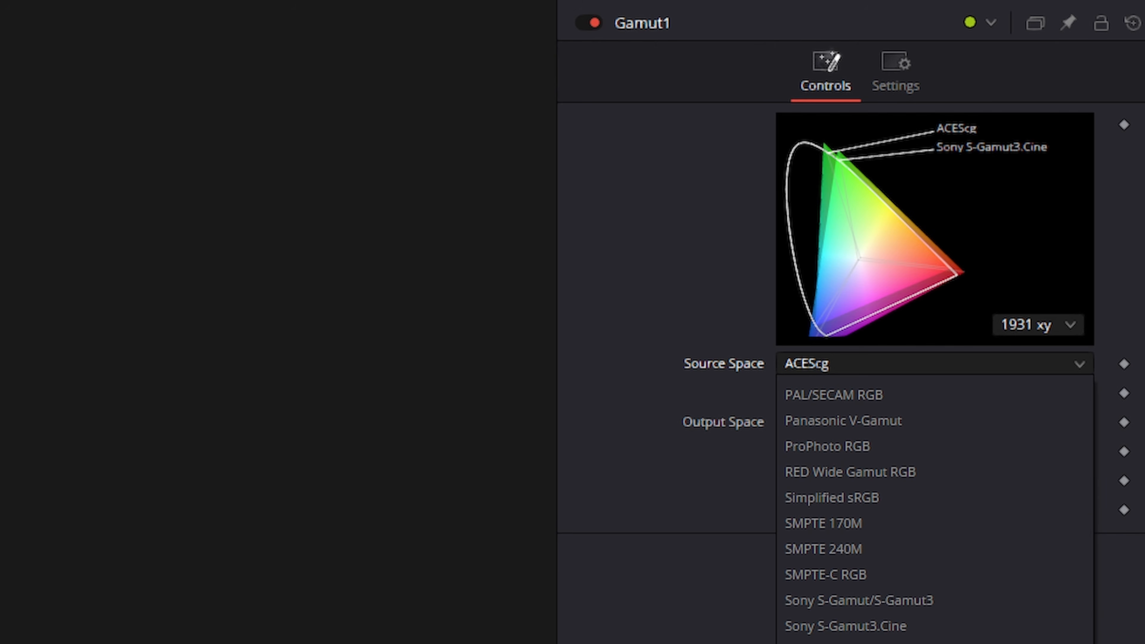
{"action": "left_click", "coordinate": [833, 642]}
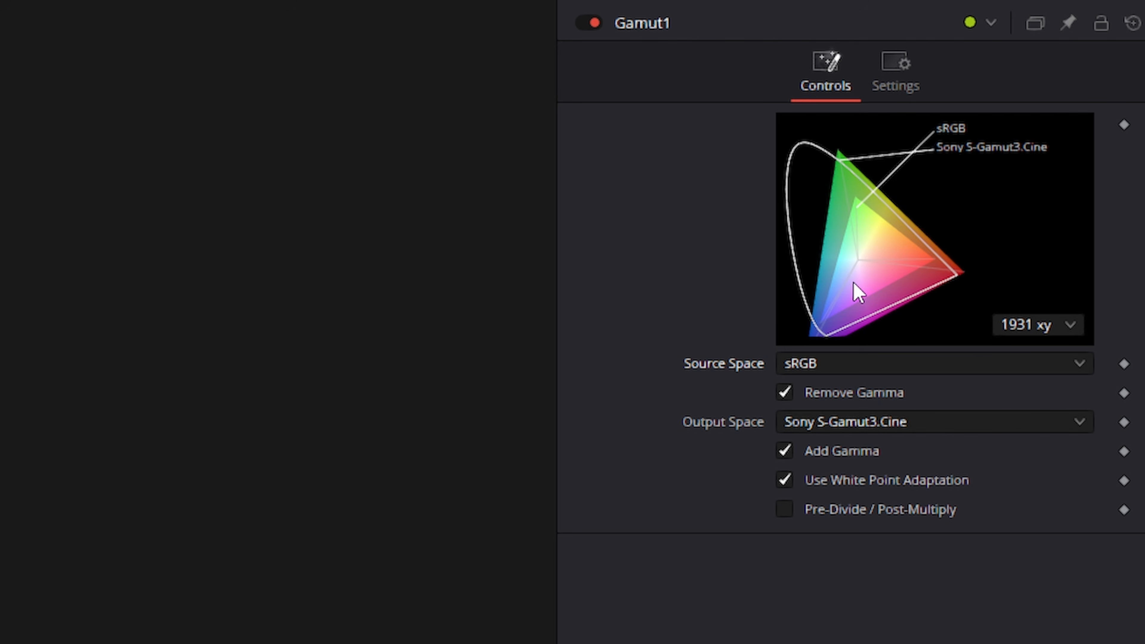
Step: Set the Gamut tool's Source Space to Wide Gamut RGB
{"action": "left_click", "coordinate": [815, 364]}
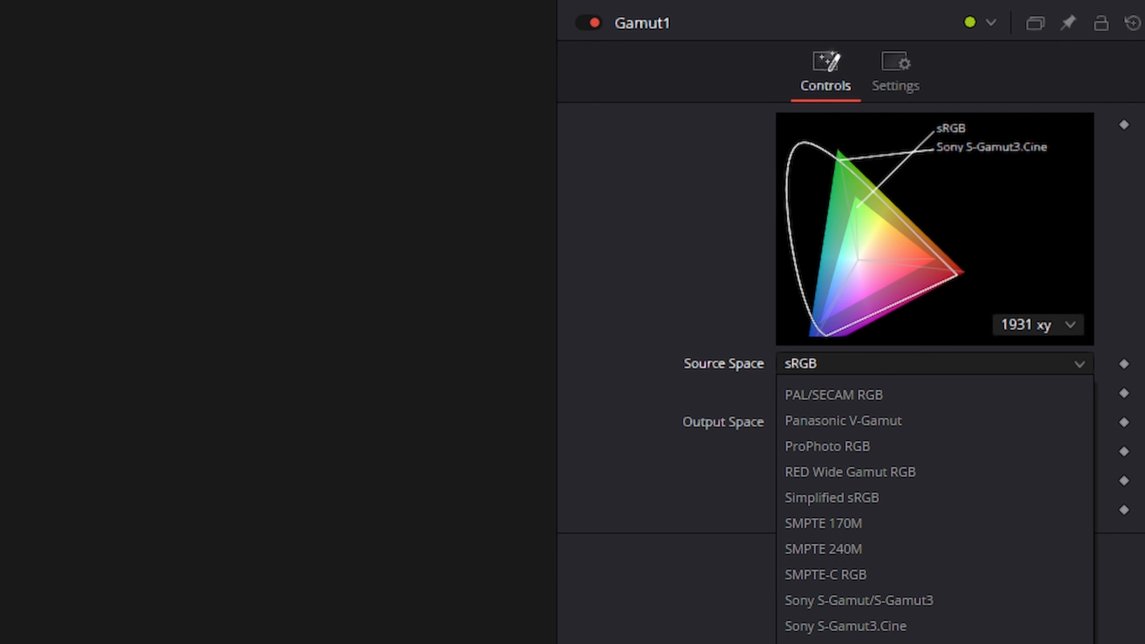
{"action": "left_click", "coordinate": [836, 643]}
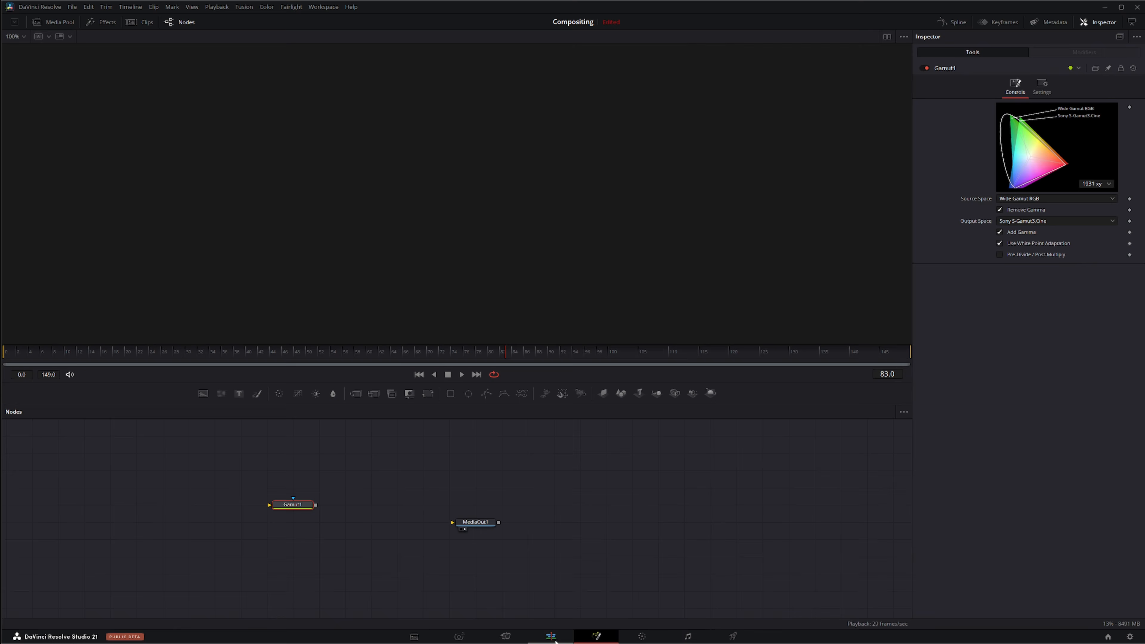
Step: Return to the Edit page, park on the wall clip, and set the project's ACES Output Transform to Rec.709 BT.1886
{"action": "left_click", "coordinate": [551, 637]}
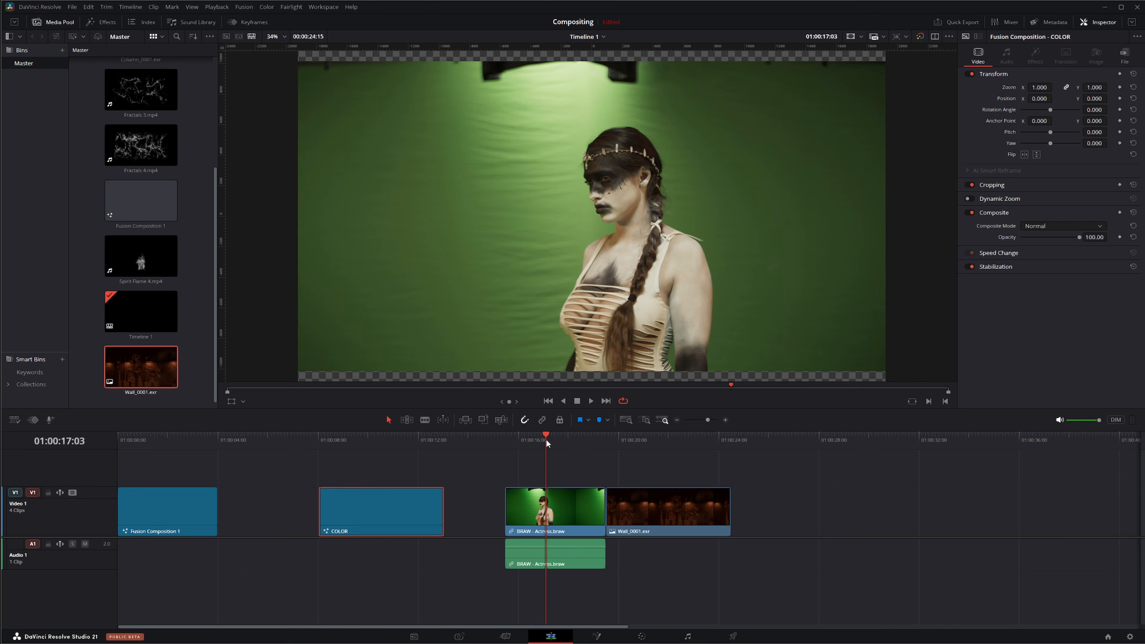
{"action": "left_click", "coordinate": [646, 439]}
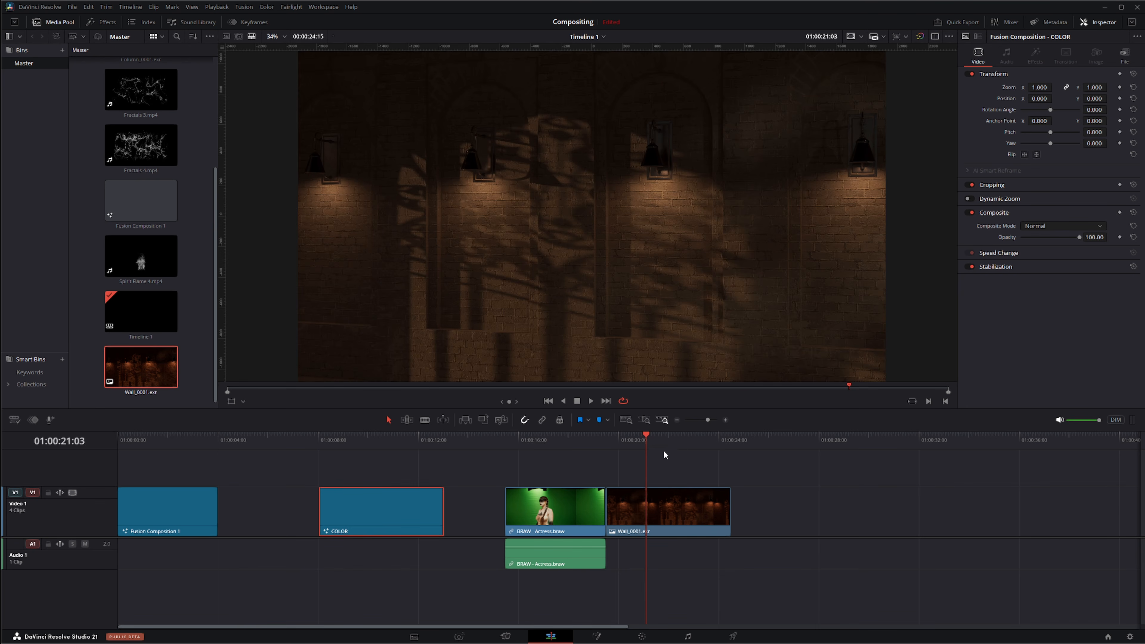
{"action": "left_click", "coordinate": [1129, 636]}
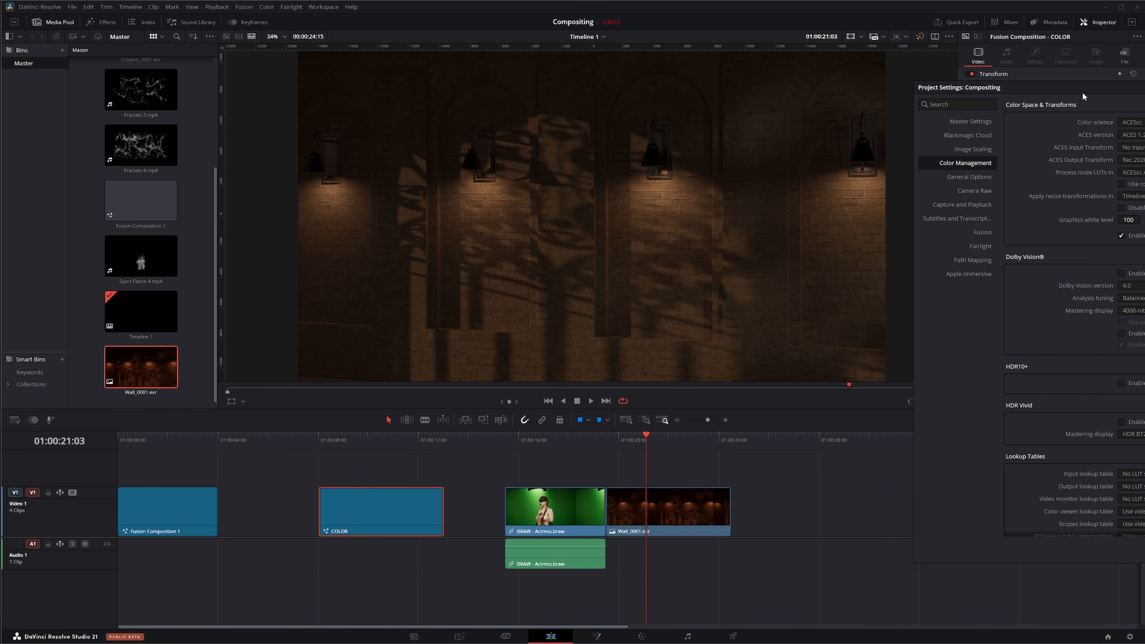
{"action": "left_click_drag", "start_coordinate": [1084, 96], "coordinate": [868, 29]}
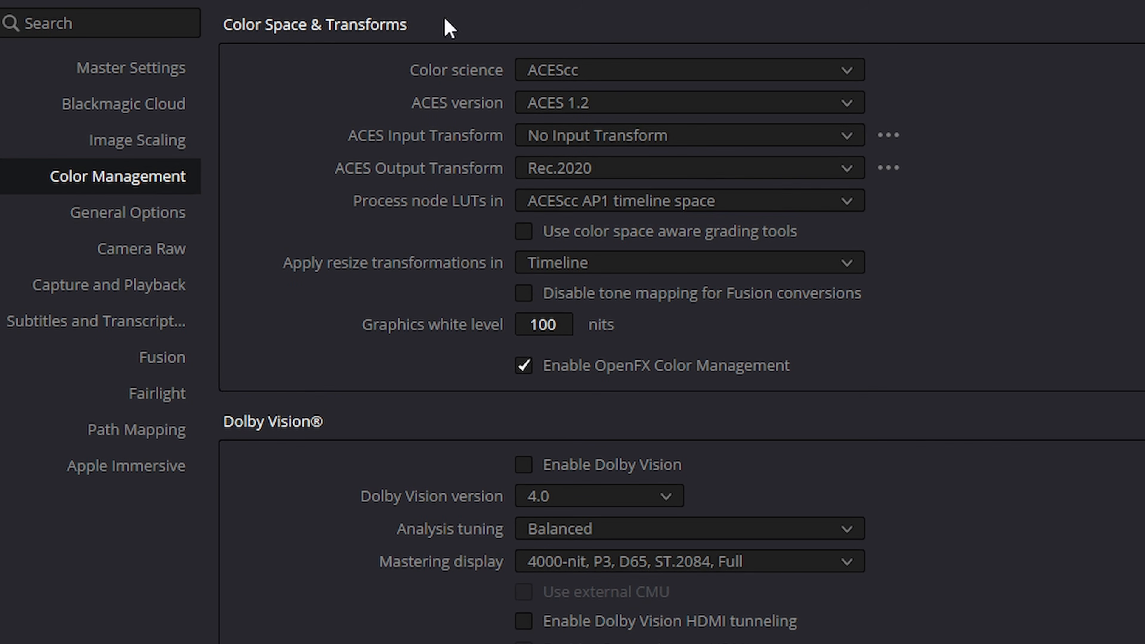
{"action": "left_click", "coordinate": [562, 171]}
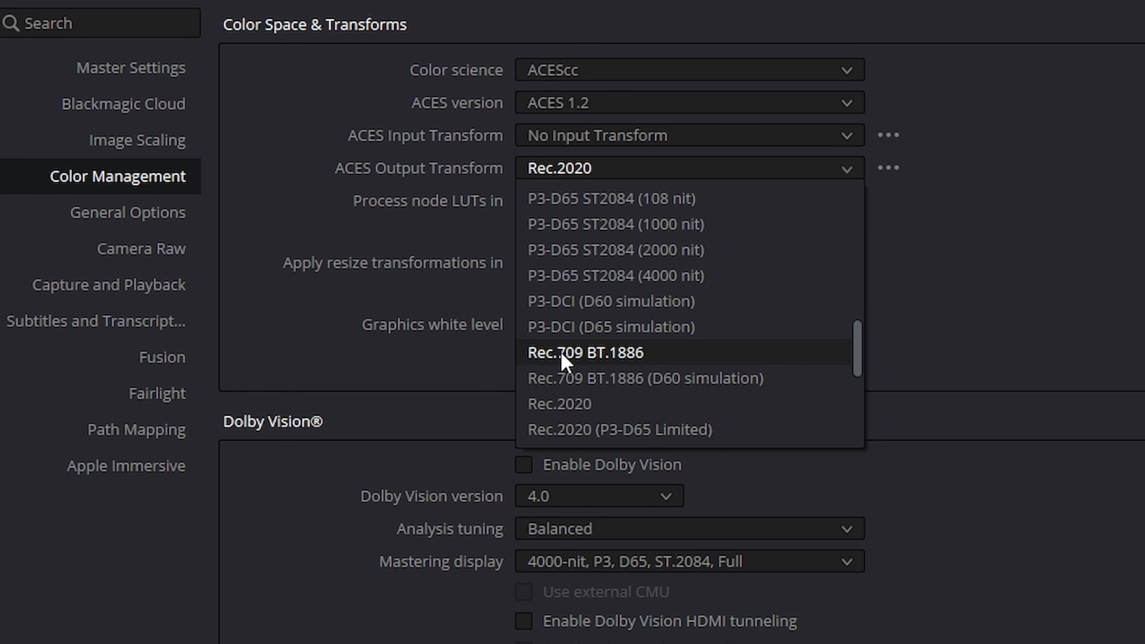
{"action": "left_click", "coordinate": [606, 358]}
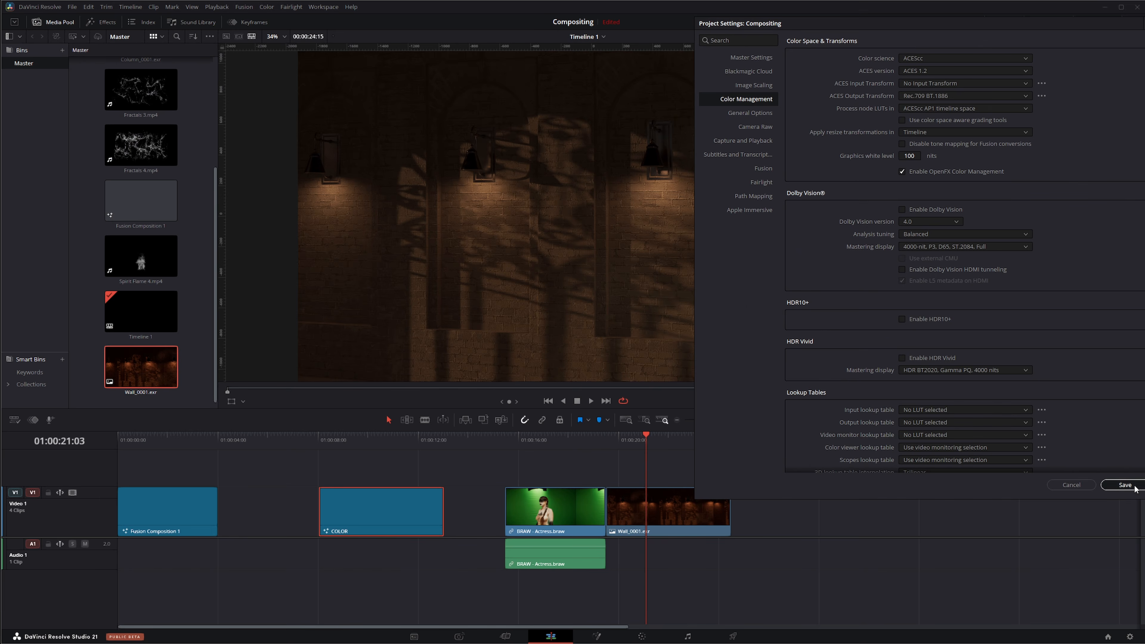
{"action": "left_click", "coordinate": [1134, 486]}
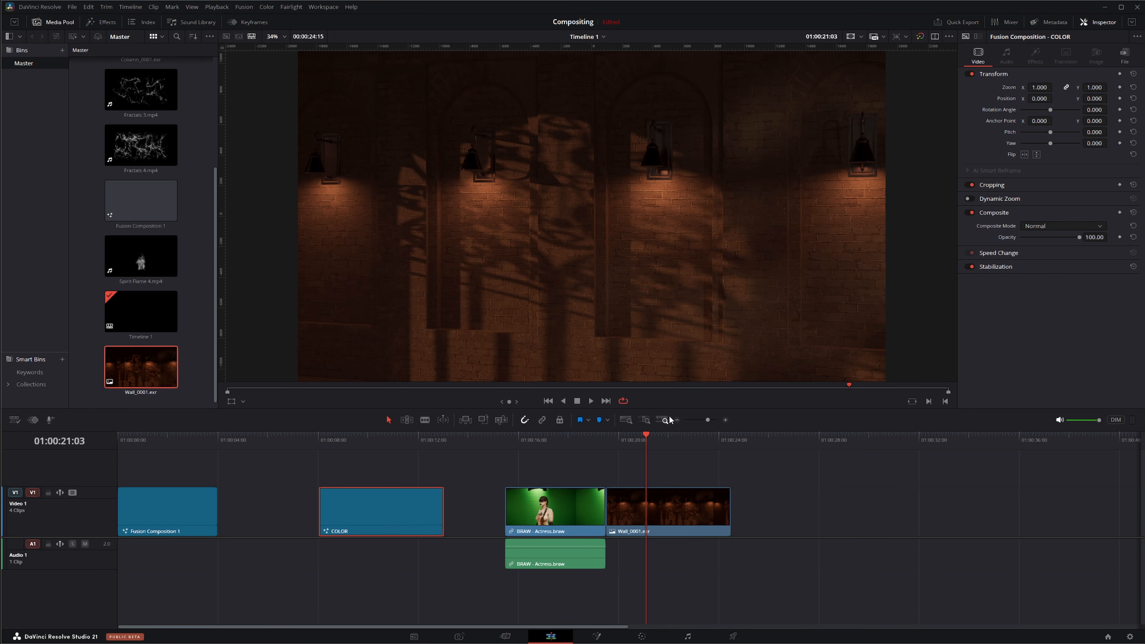
Step: Reopen the project color management settings and set the ACES Output Transform back to Rec.2020
{"action": "key", "text": "shift+9"}
{"action": "left_click_drag", "start_coordinate": [1097, 96], "coordinate": [887, 46]}
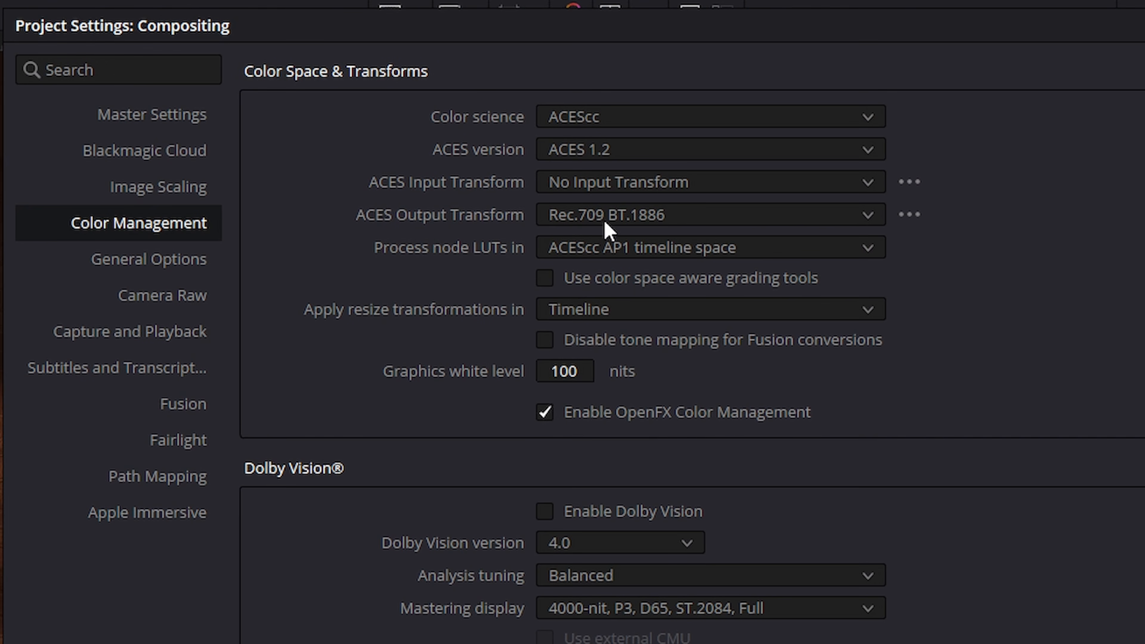
{"action": "left_click", "coordinate": [581, 217]}
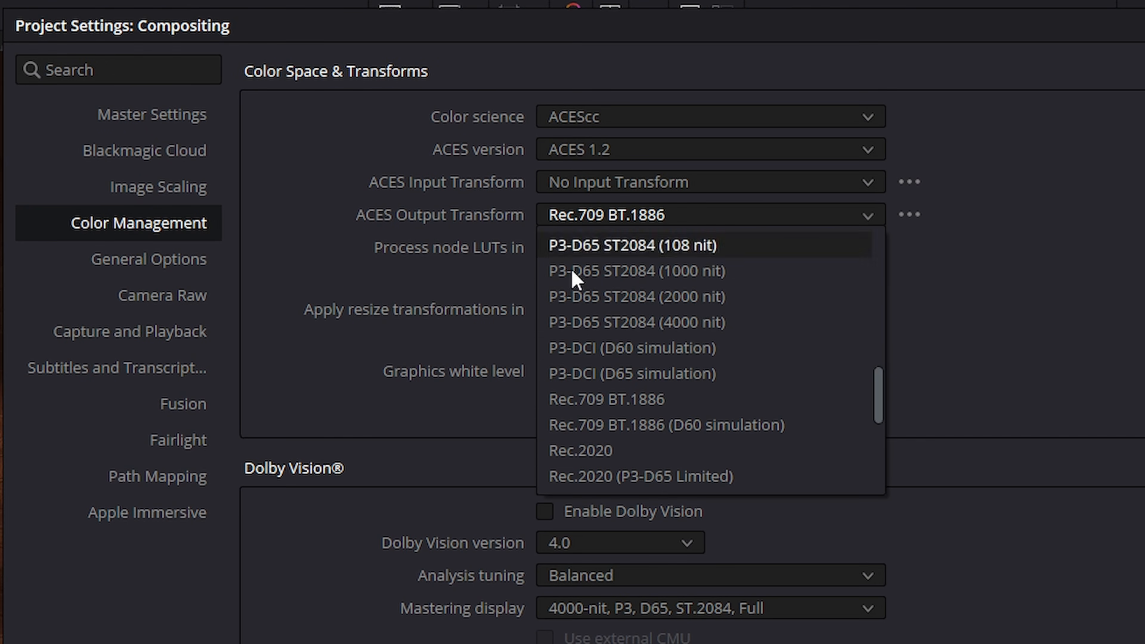
{"action": "left_click", "coordinate": [645, 451]}
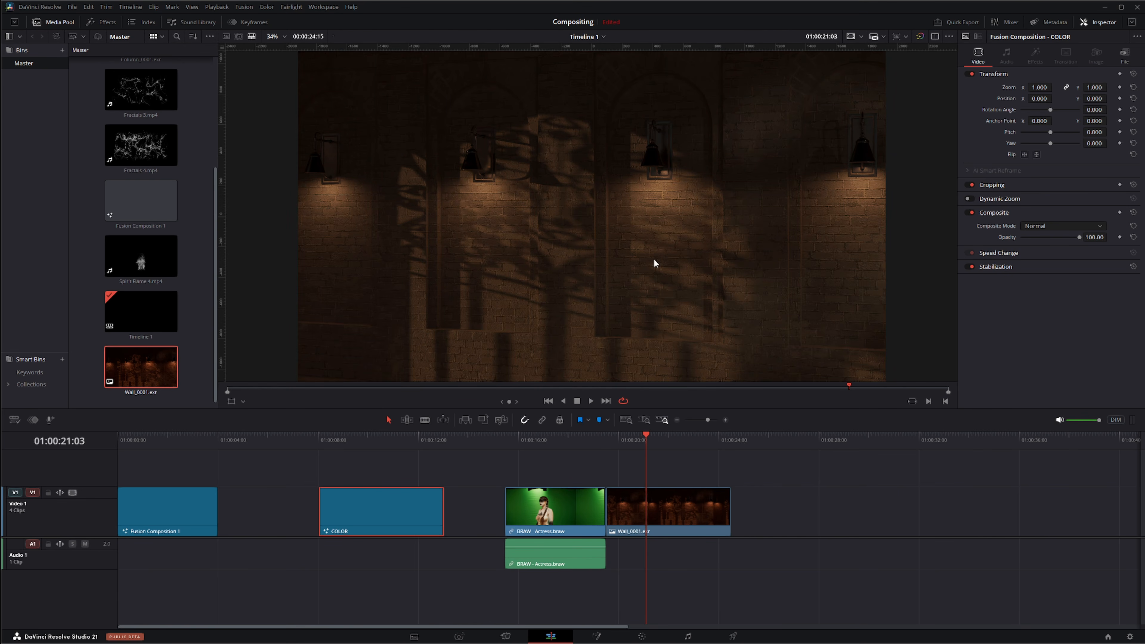
Step: Try Process node LUTs in ACES AP0 linear, then restore ACEScc AP1 timeline space
{"action": "left_click", "coordinate": [1130, 636]}
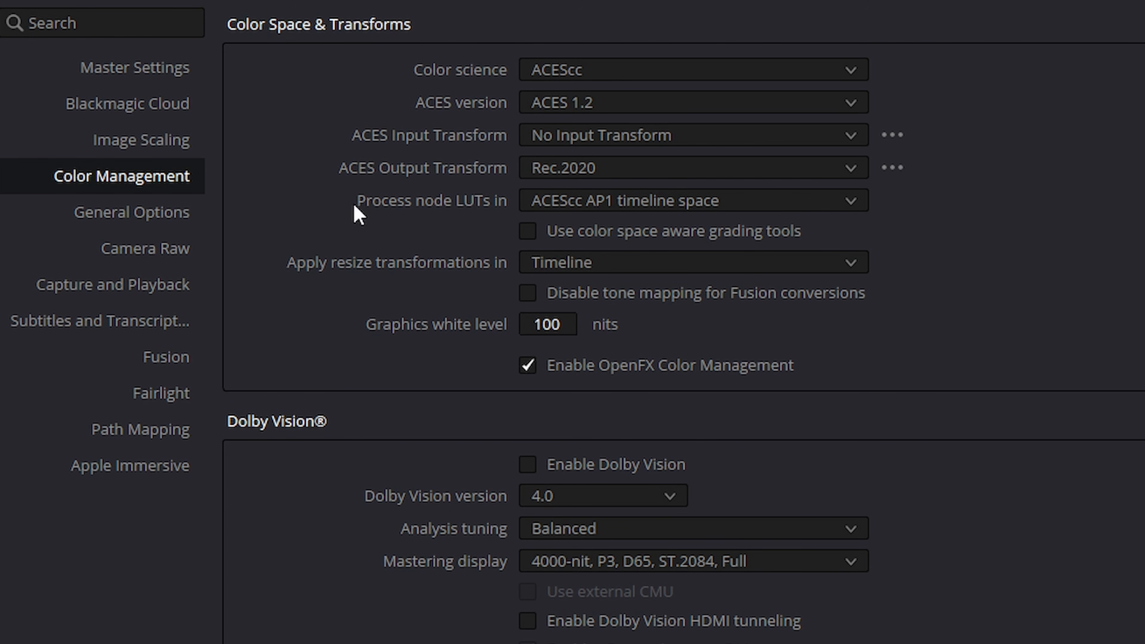
{"action": "left_click", "coordinate": [636, 206]}
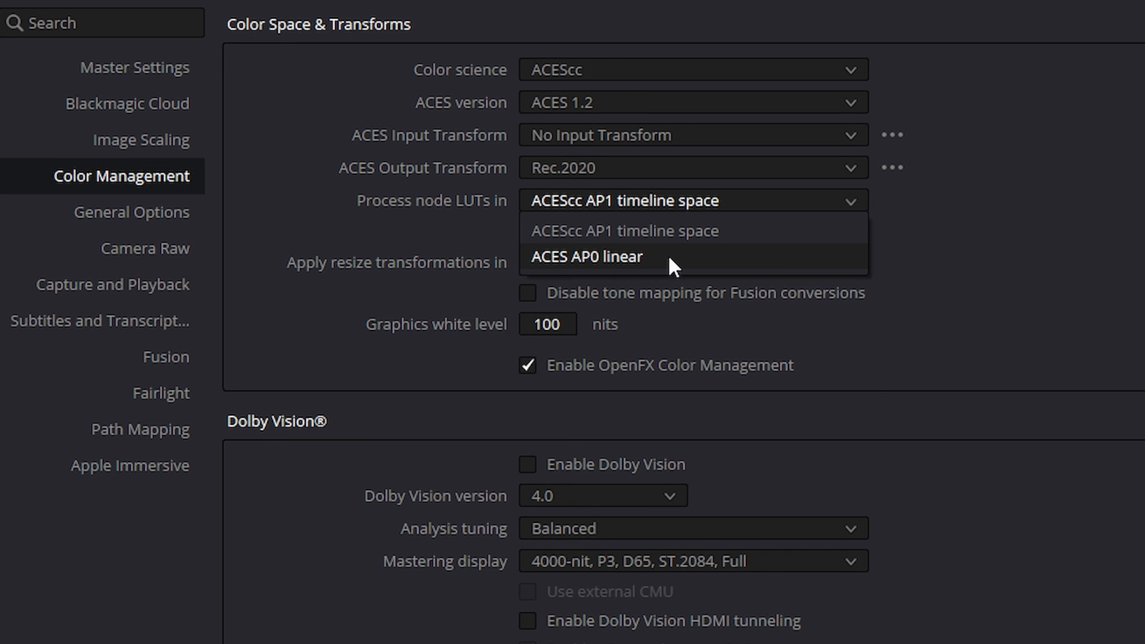
{"action": "left_click", "coordinate": [600, 264]}
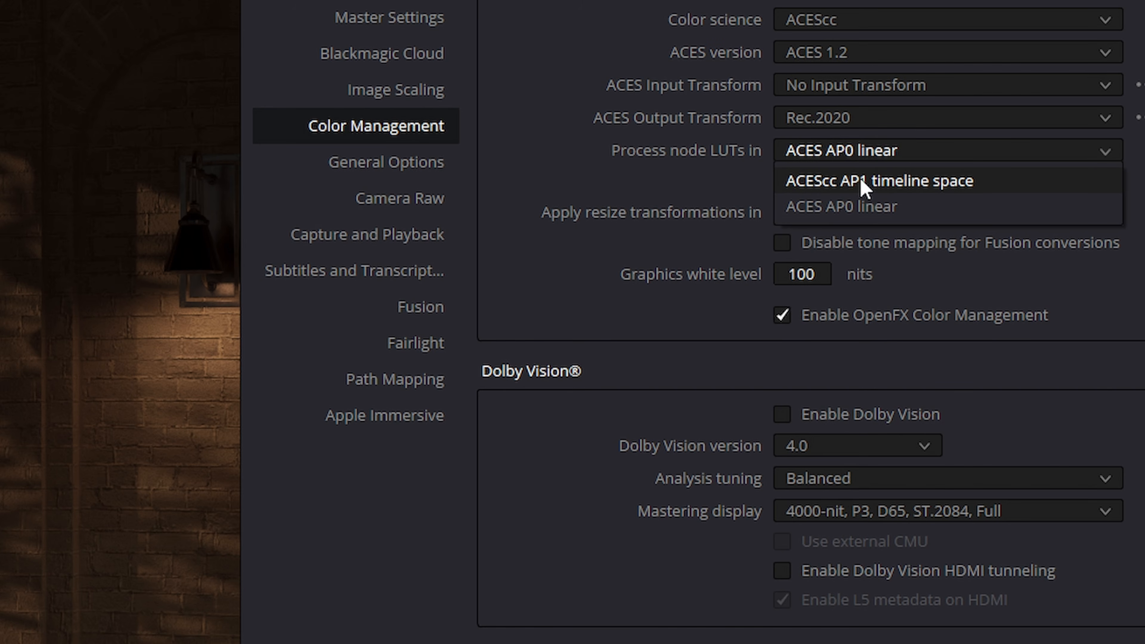
{"action": "left_click", "coordinate": [862, 182]}
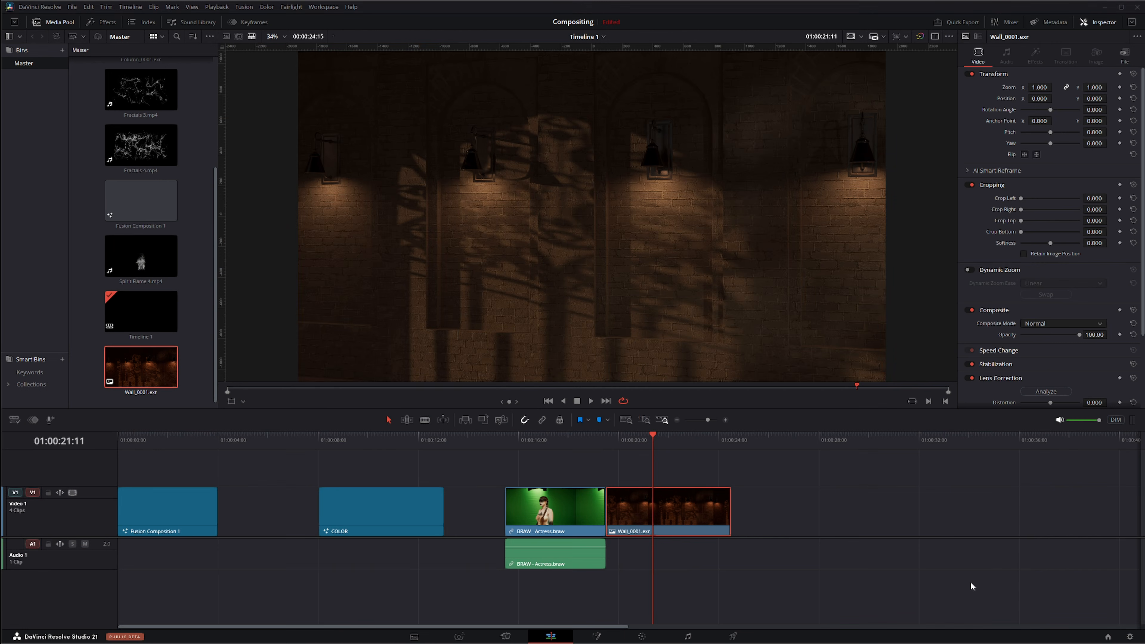
Step: Delete the actress video, audio and wall clips from the timeline
{"action": "left_click_drag", "start_coordinate": [656, 439], "coordinate": [661, 464]}
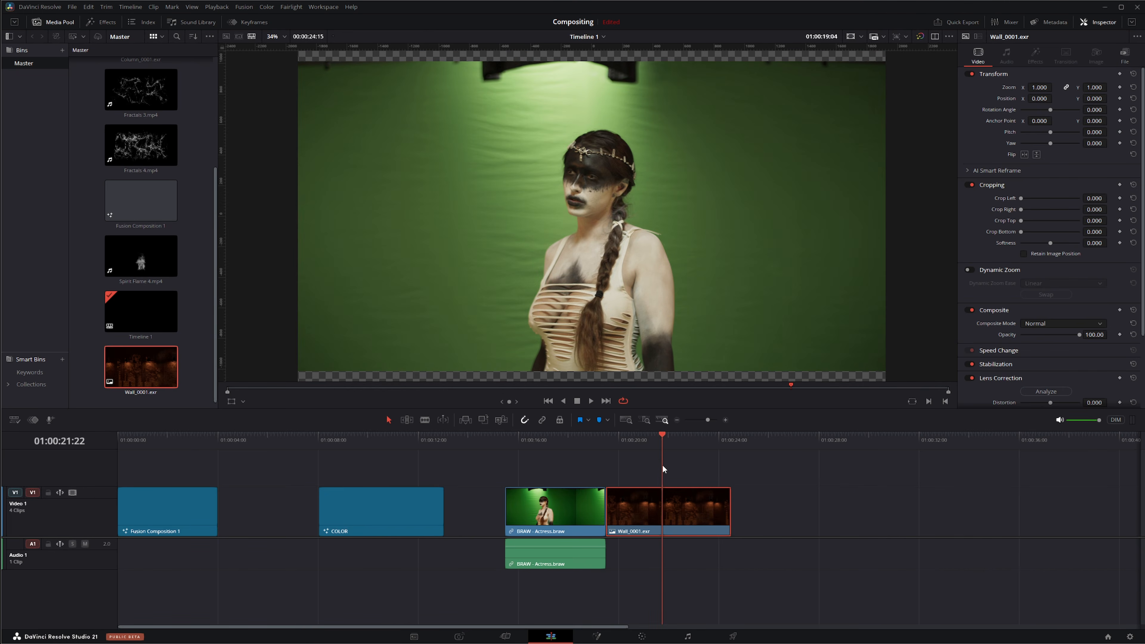
{"action": "left_click_drag", "start_coordinate": [484, 489], "coordinate": [713, 562]}
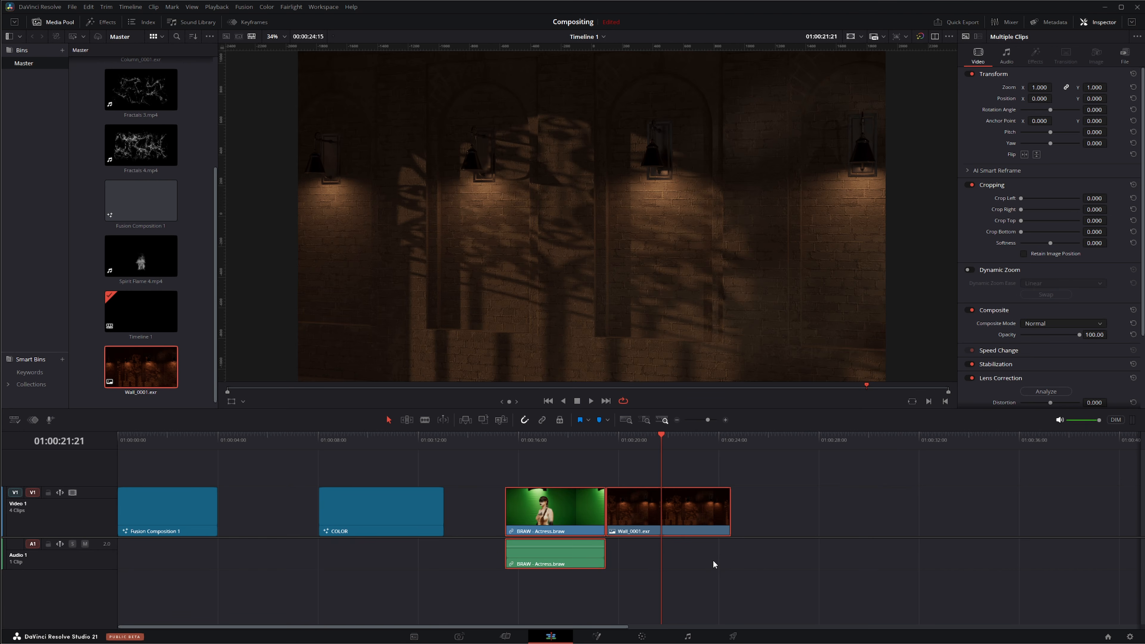
{"action": "key", "text": "Delete"}
Step: Create a new Fusion Composition in the media pool and confirm its clip settings
{"action": "right_click", "coordinate": [200, 286]}
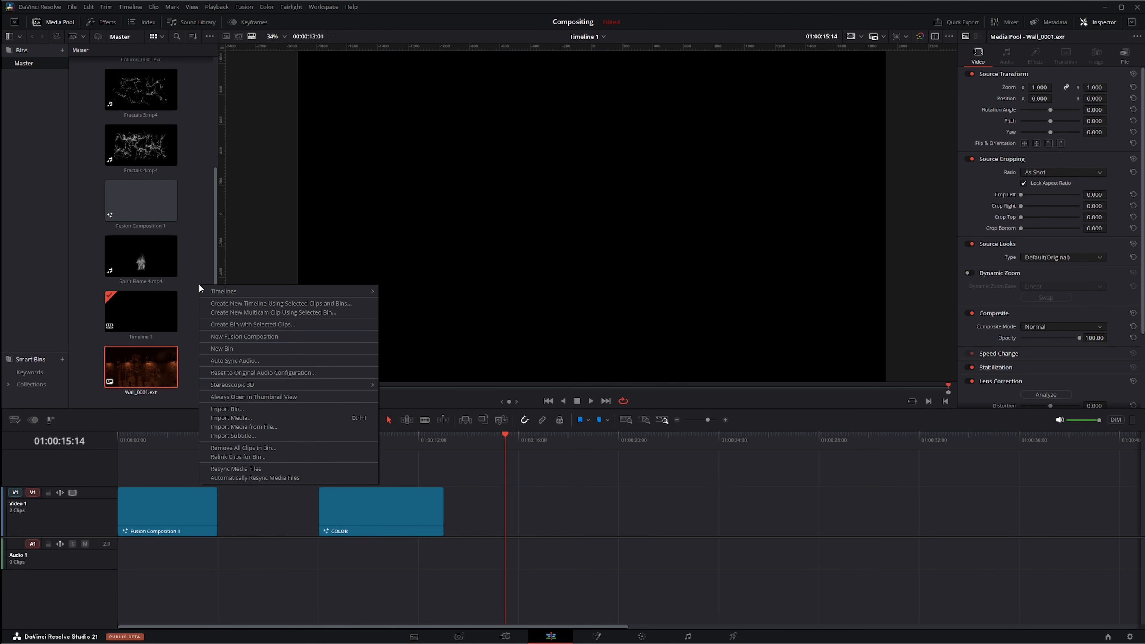
{"action": "left_click", "coordinate": [252, 337]}
{"action": "left_click", "coordinate": [1136, 305]}
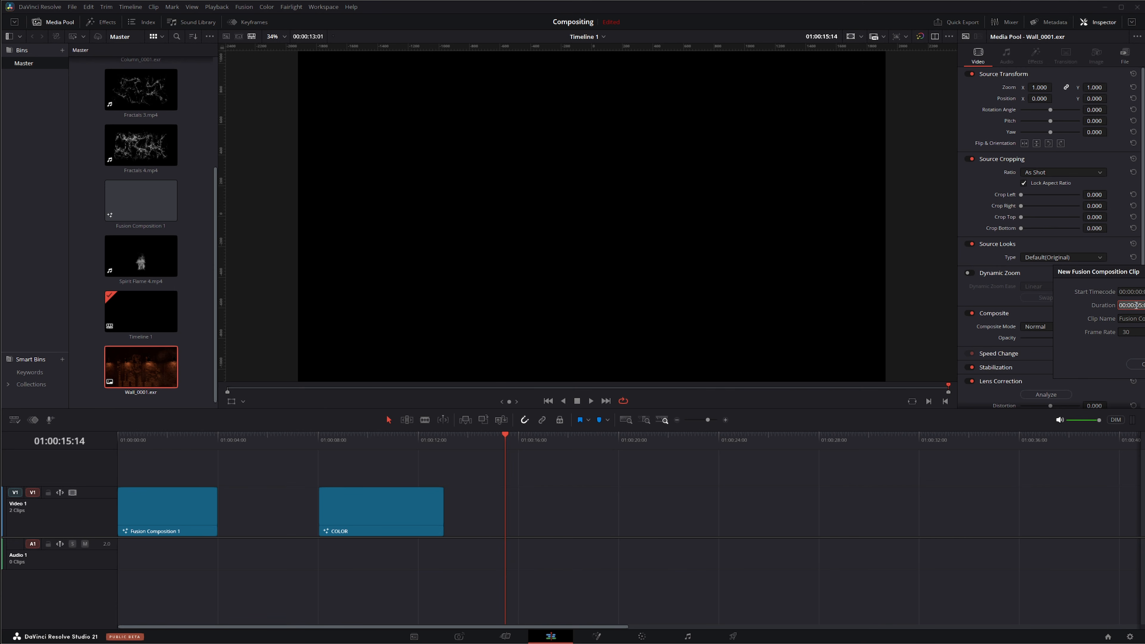
{"action": "left_click", "coordinate": [1140, 306]}
{"action": "key", "text": "Return"}
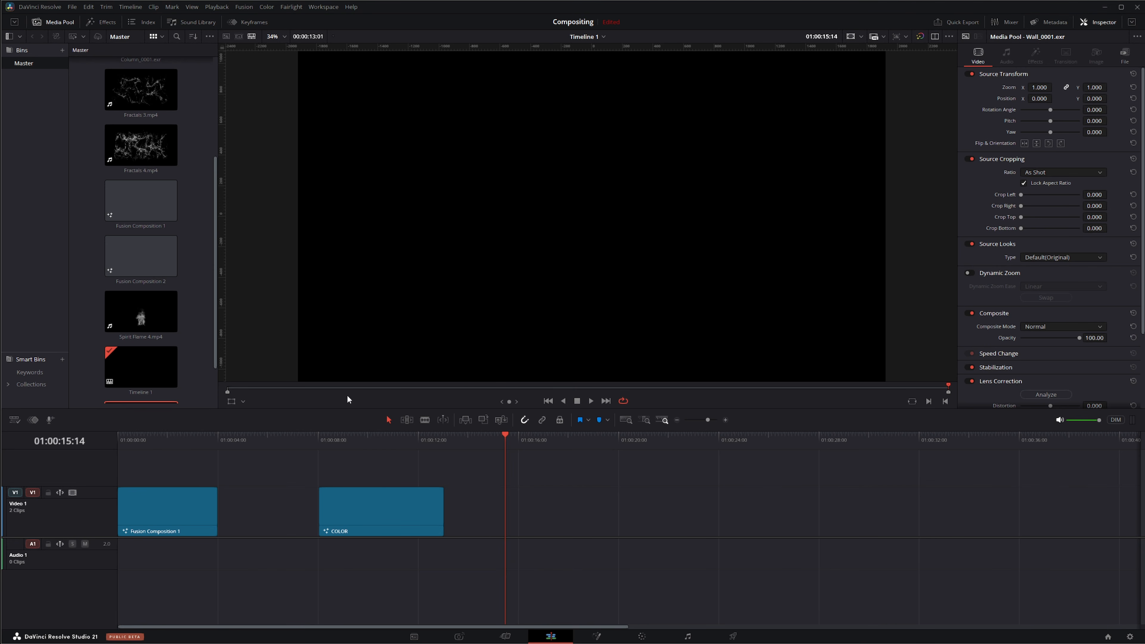
Step: Place the new Fusion composition on the timeline after the COLOR clip and open it on the Fusion page
{"action": "left_click_drag", "start_coordinate": [140, 255], "coordinate": [509, 536]}
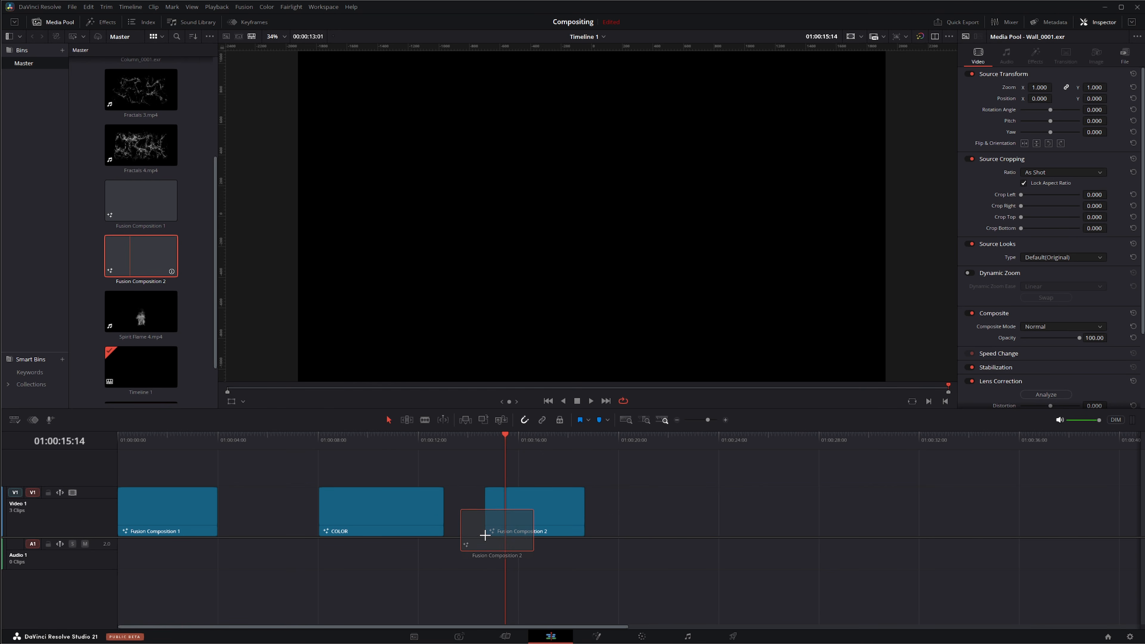
{"action": "left_click_drag", "start_coordinate": [510, 444], "coordinate": [487, 440]}
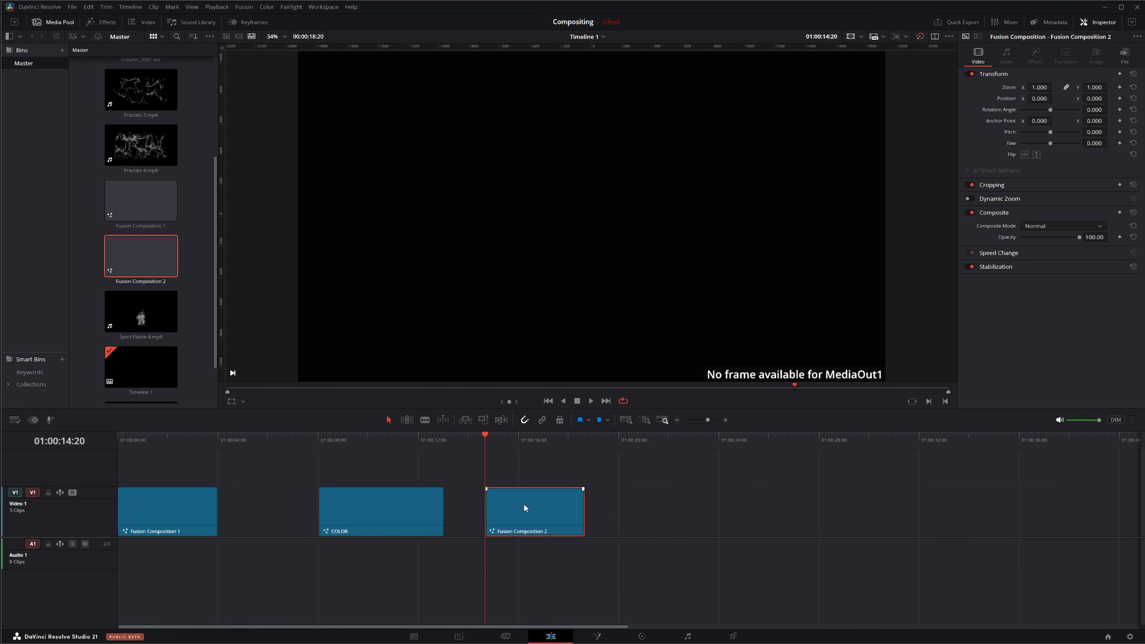
{"action": "left_click", "coordinate": [596, 634]}
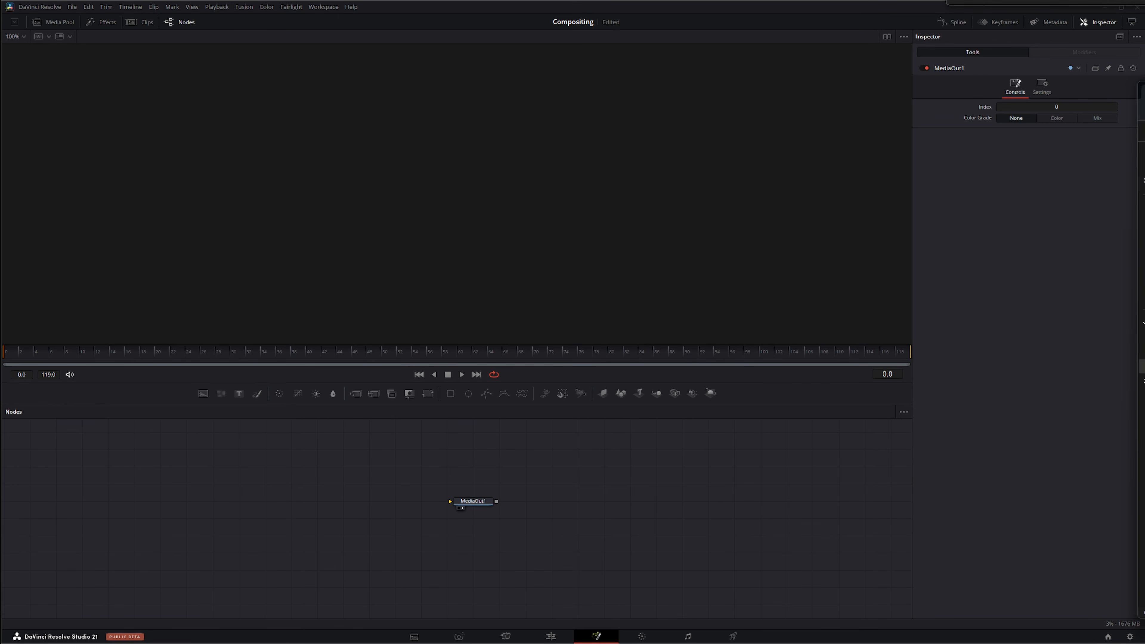
Step: Import the Wall_0001 EXR and BRAW - Actress files from the file explorer into the node graph
{"action": "left_click_drag", "start_coordinate": [1144, 135], "coordinate": [905, 80]}
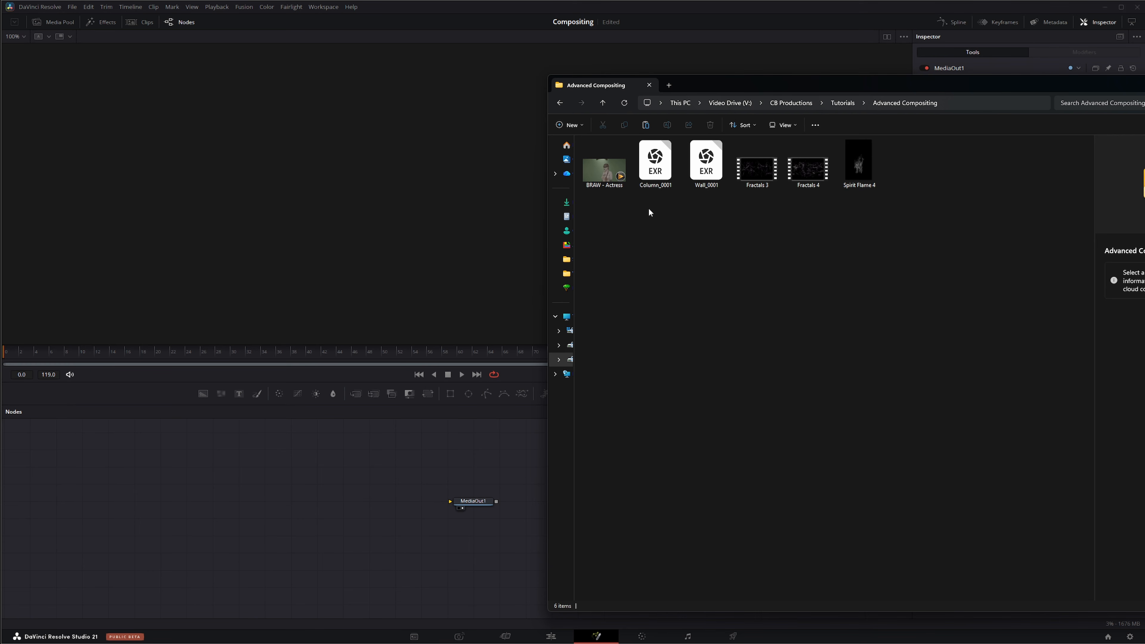
{"action": "left_click_drag", "start_coordinate": [707, 171], "coordinate": [183, 533]}
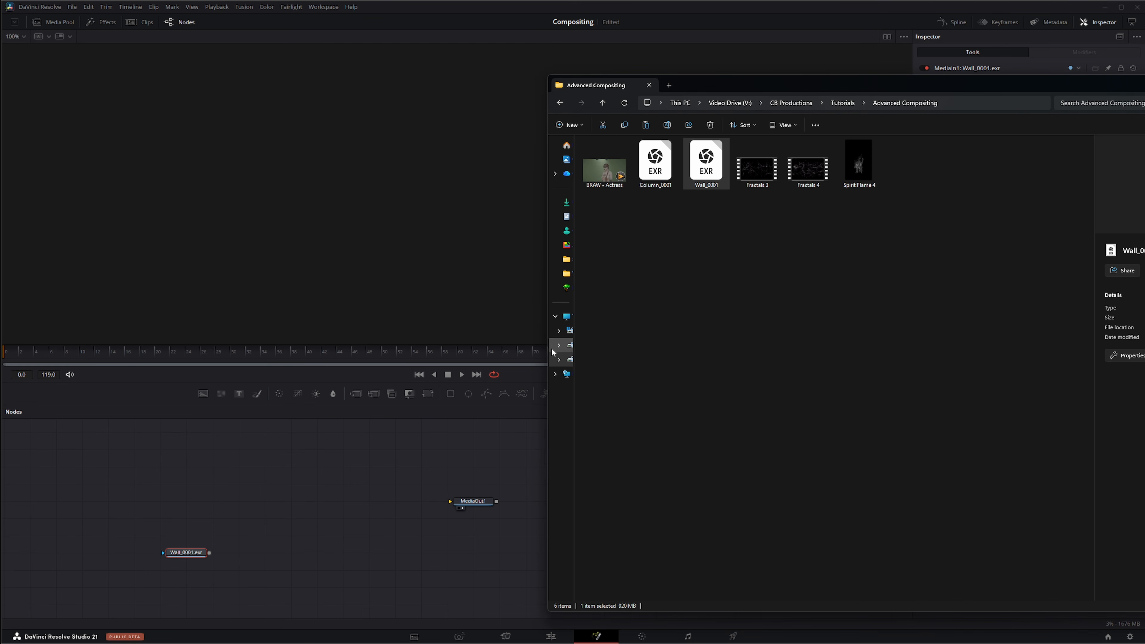
{"action": "left_click_drag", "start_coordinate": [604, 166], "coordinate": [188, 529]}
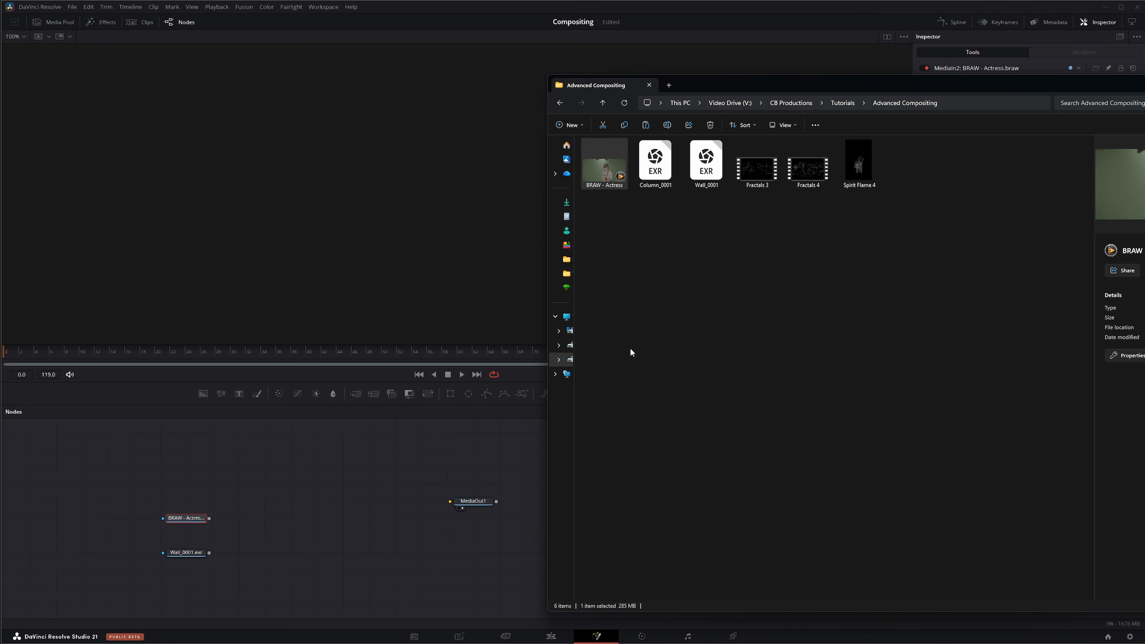
Step: Import the Column_0001 EXR into the node graph and move the file explorer window out of the way
{"action": "left_click_drag", "start_coordinate": [657, 163], "coordinate": [186, 484]}
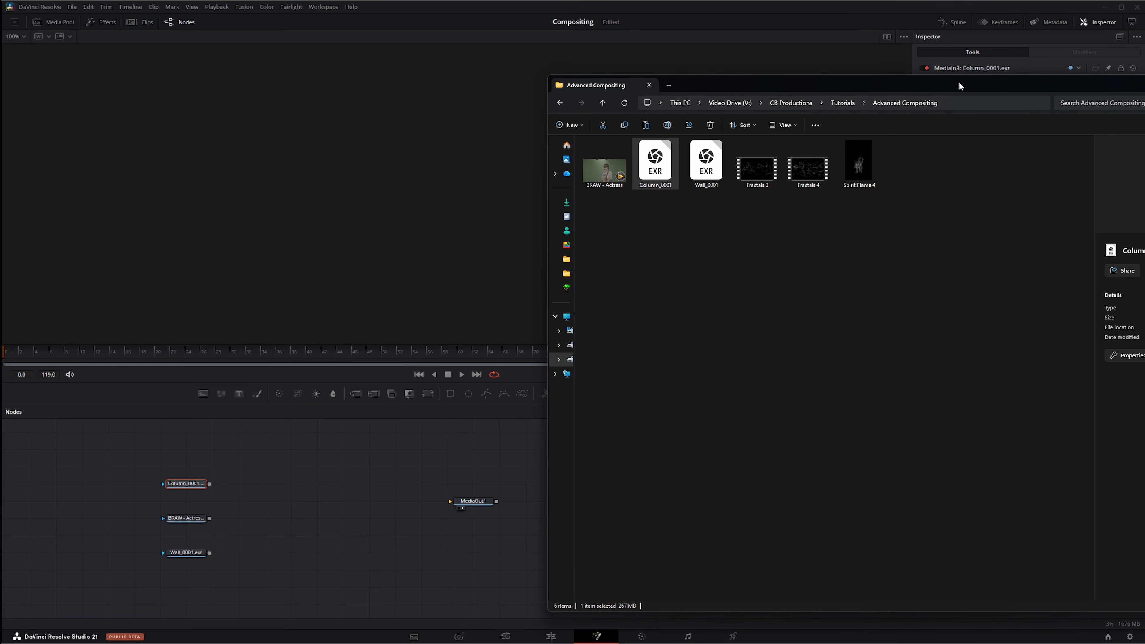
{"action": "left_click_drag", "start_coordinate": [961, 85], "coordinate": [1144, 85]}
Step: Move the MediaOut1 node further right and load the actress clip into the viewer
{"action": "left_click", "coordinate": [191, 520]}
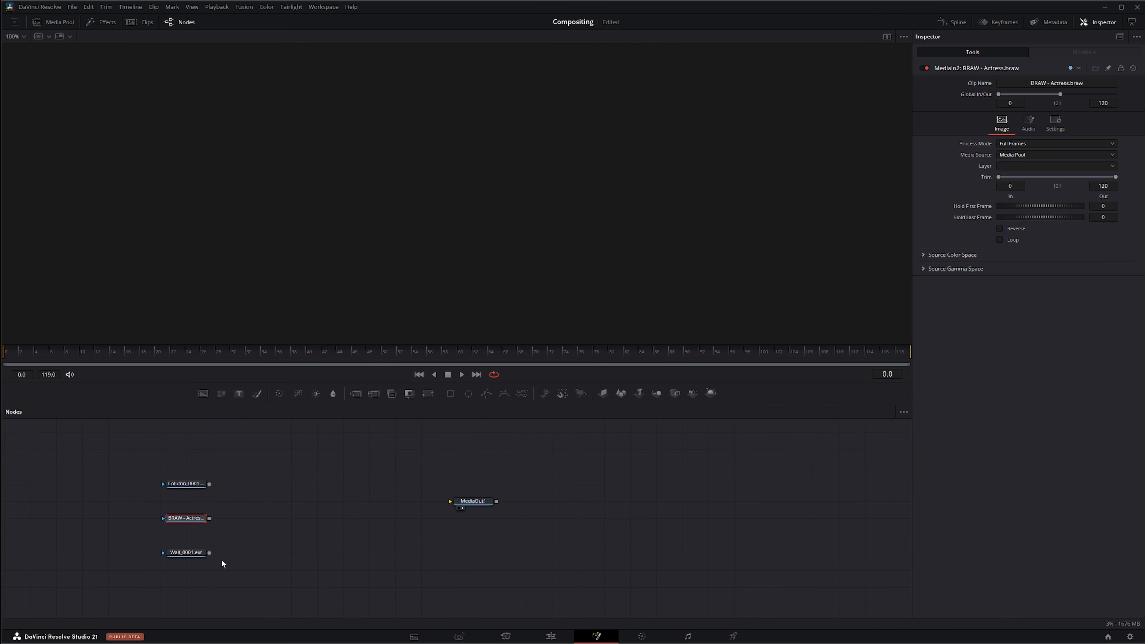
{"action": "left_click_drag", "start_coordinate": [475, 503], "coordinate": [579, 512]}
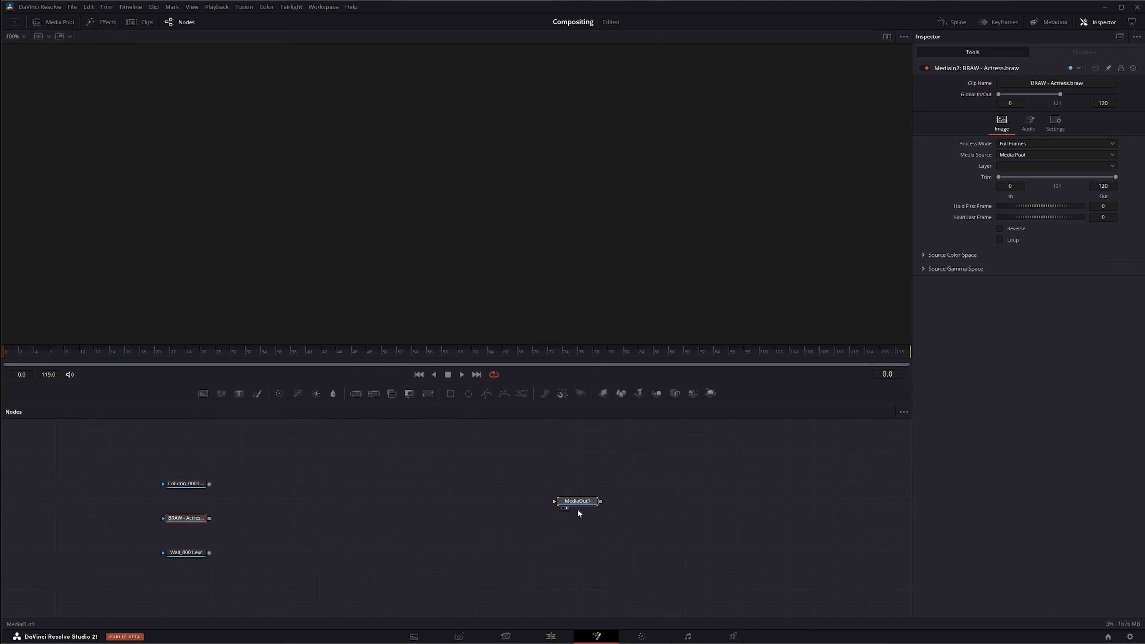
{"action": "left_click_drag", "start_coordinate": [128, 472], "coordinate": [287, 574]}
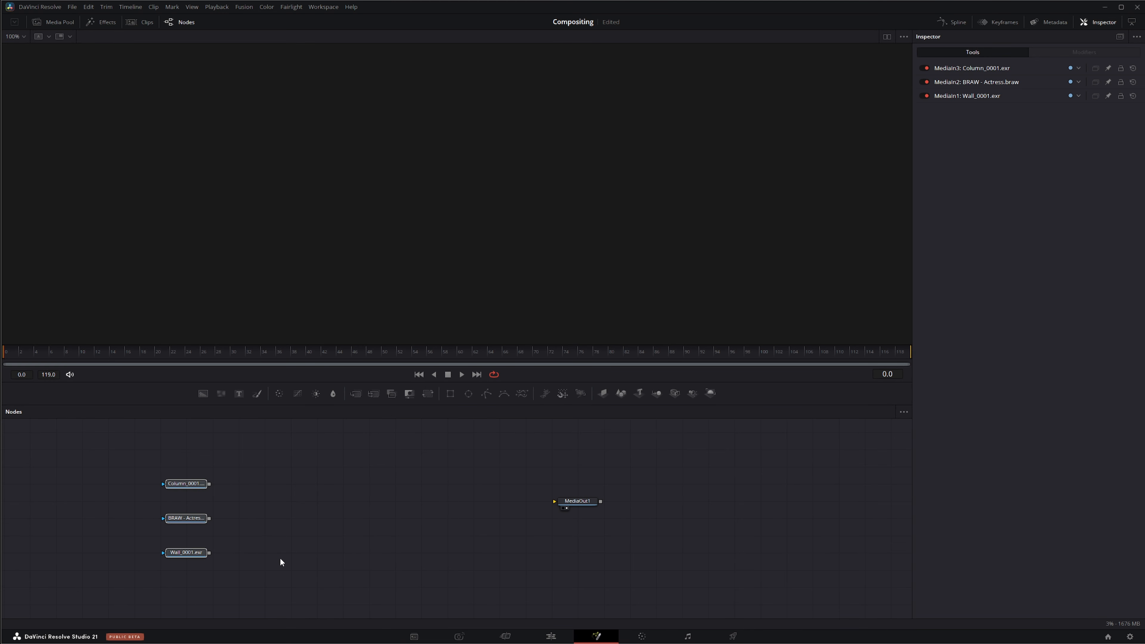
{"action": "left_click", "coordinate": [184, 517]}
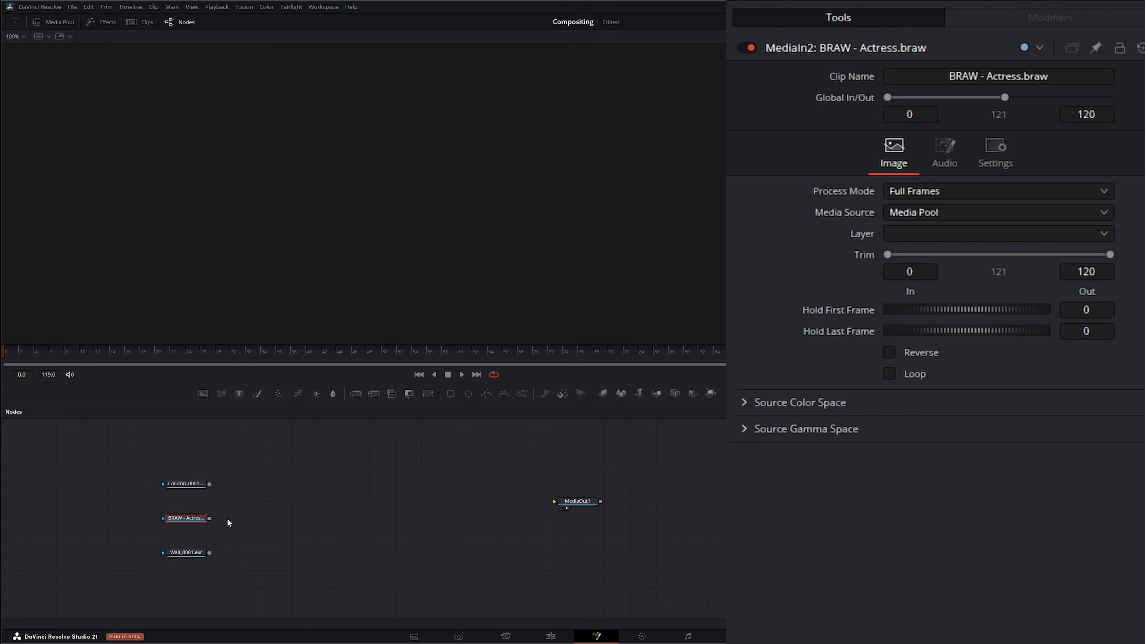
{"action": "left_click_drag", "start_coordinate": [190, 518], "coordinate": [279, 311]}
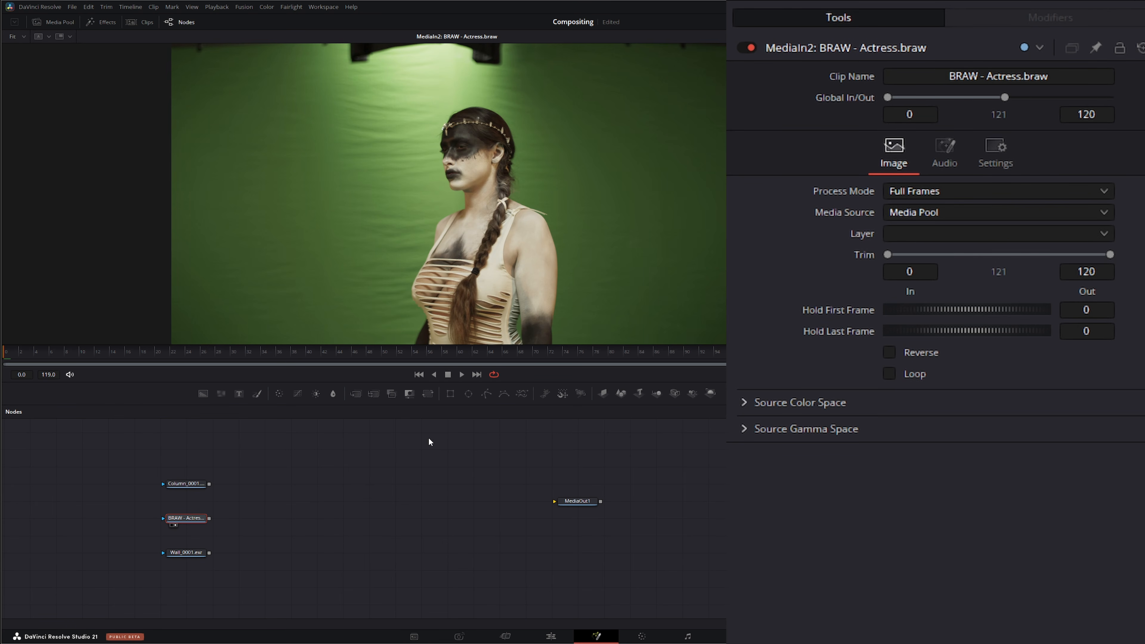
Step: Add a Delta Keyer node after the BRAW - Actress clip
{"action": "left_click", "coordinate": [259, 524]}
{"action": "left_click", "coordinate": [191, 520]}
{"action": "key", "text": "shift+space"}
{"action": "type", "text": "del"}
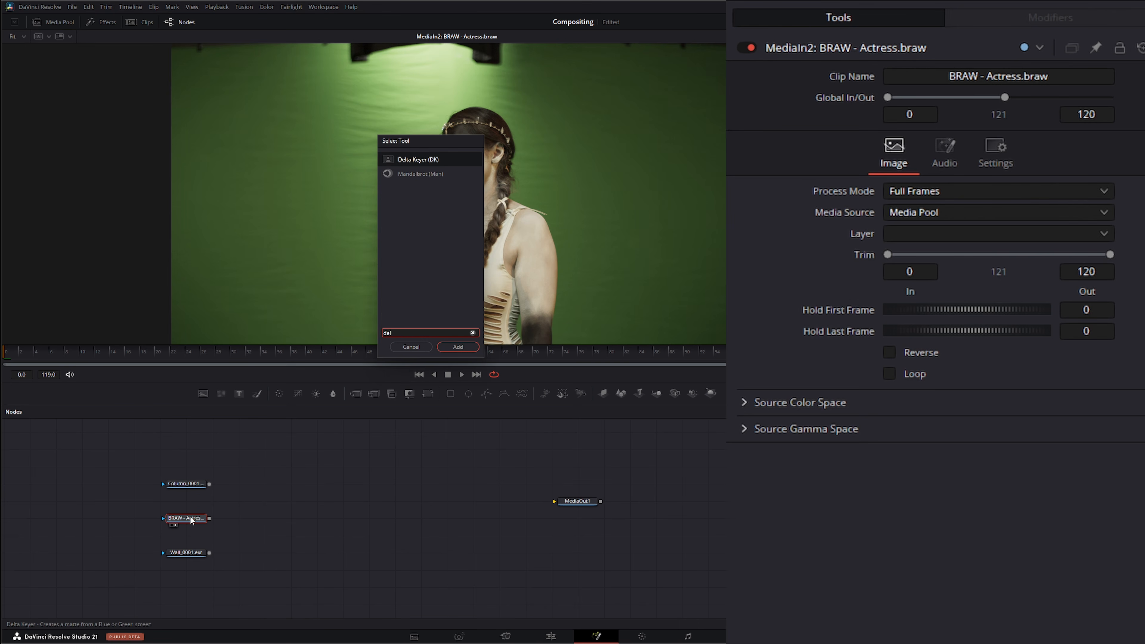
{"action": "key", "text": "Return"}
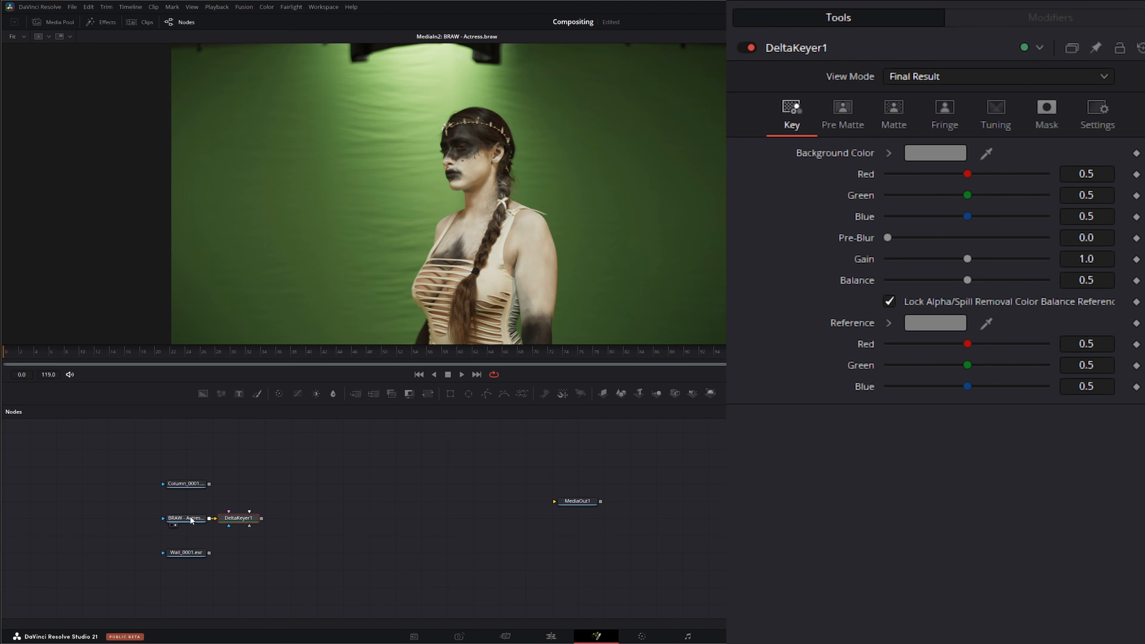
Step: View the Delta Keyer and sample the green screen as its background color
{"action": "key", "text": "1"}
{"action": "left_click_drag", "start_coordinate": [987, 154], "coordinate": [594, 161]}
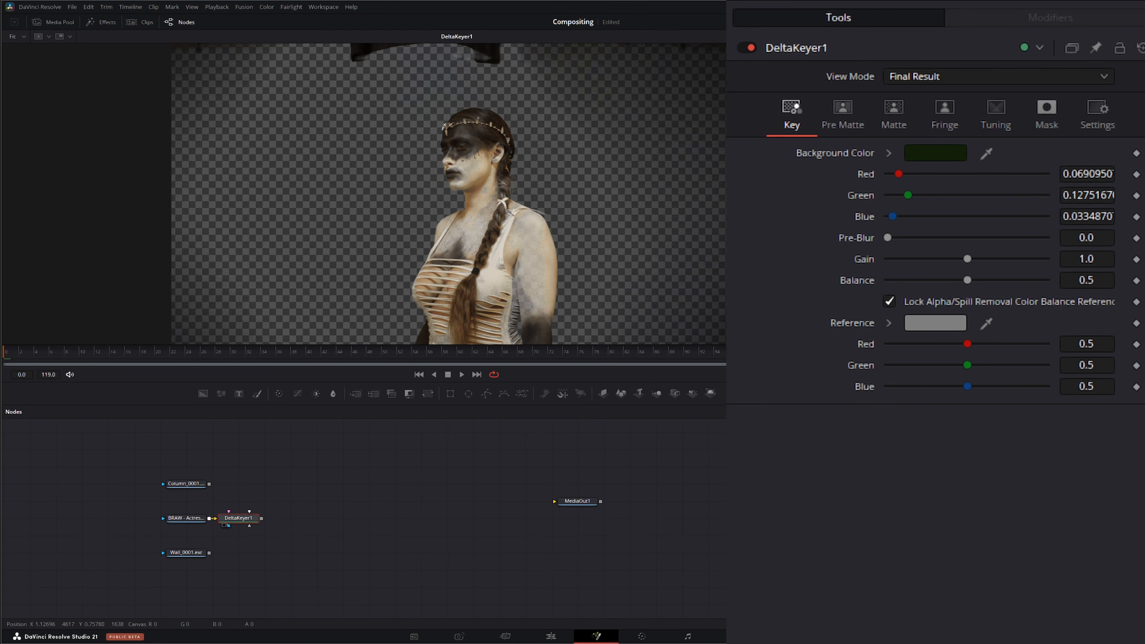
Step: Show the alpha channel and set the matte's Clean Foreground to about 0.0089 and Clean Background to about 0.0091
{"action": "key", "text": "a"}
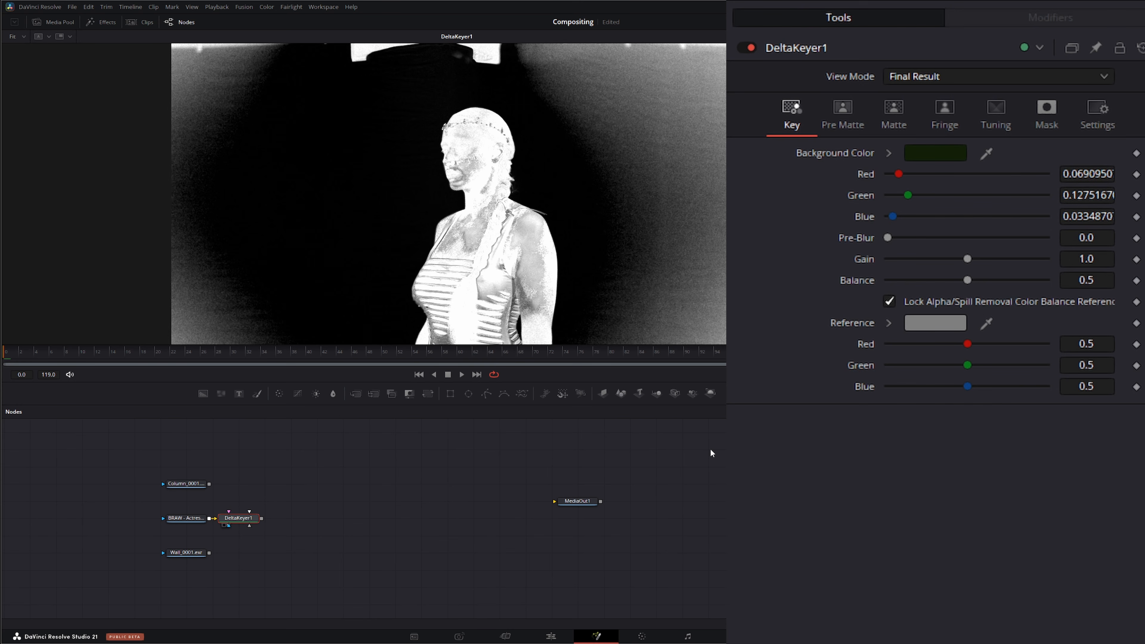
{"action": "left_click", "coordinate": [906, 113]}
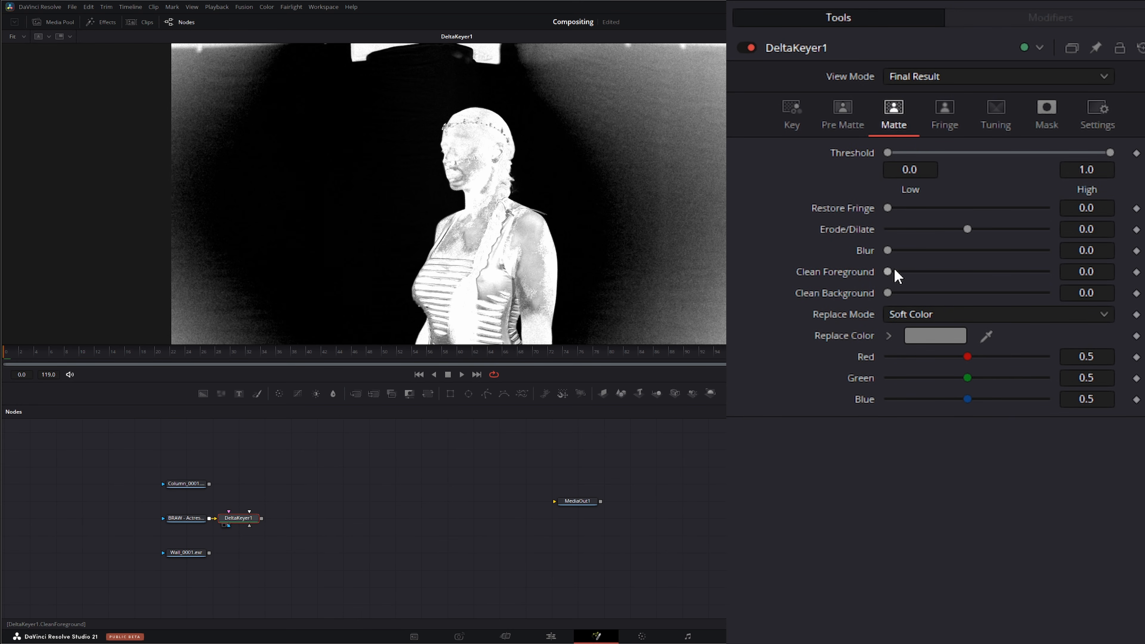
{"action": "left_click_drag", "start_coordinate": [891, 276], "coordinate": [1031, 271]}
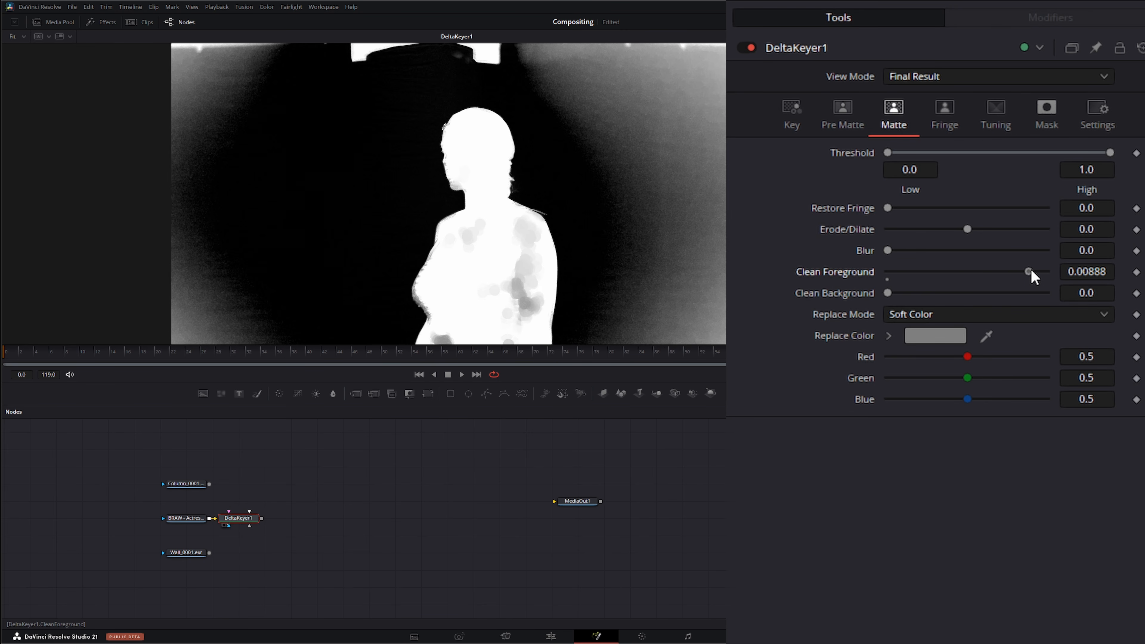
{"action": "left_click_drag", "start_coordinate": [889, 293], "coordinate": [1035, 293]}
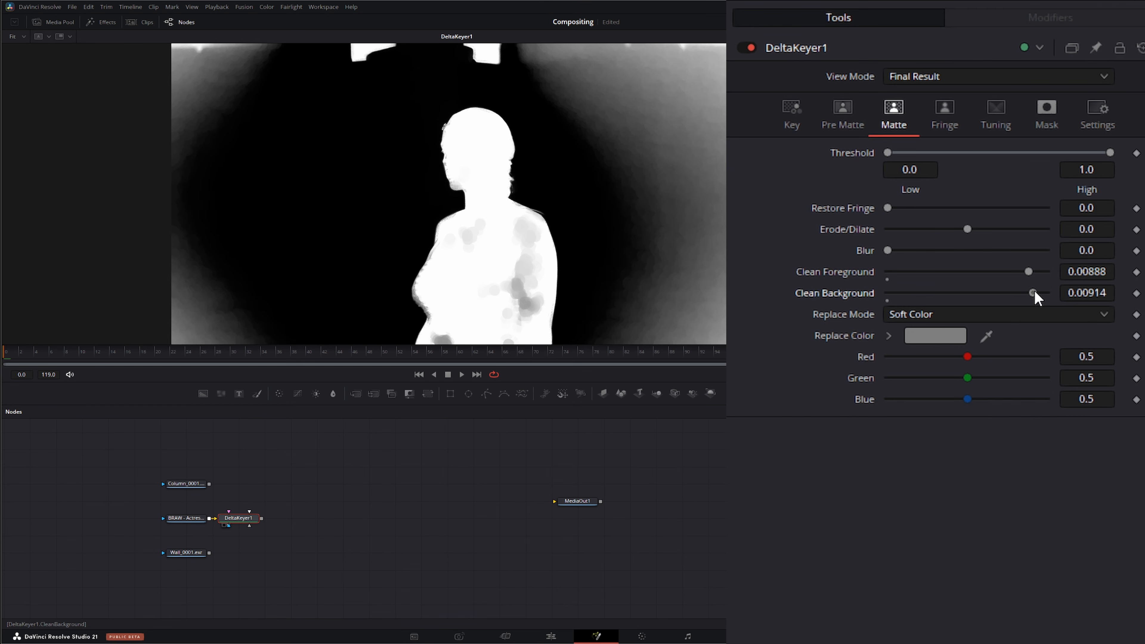
Step: Set the matte Threshold low to about 0.348 and high to about 0.456
{"action": "left_click_drag", "start_coordinate": [888, 152], "coordinate": [963, 150]}
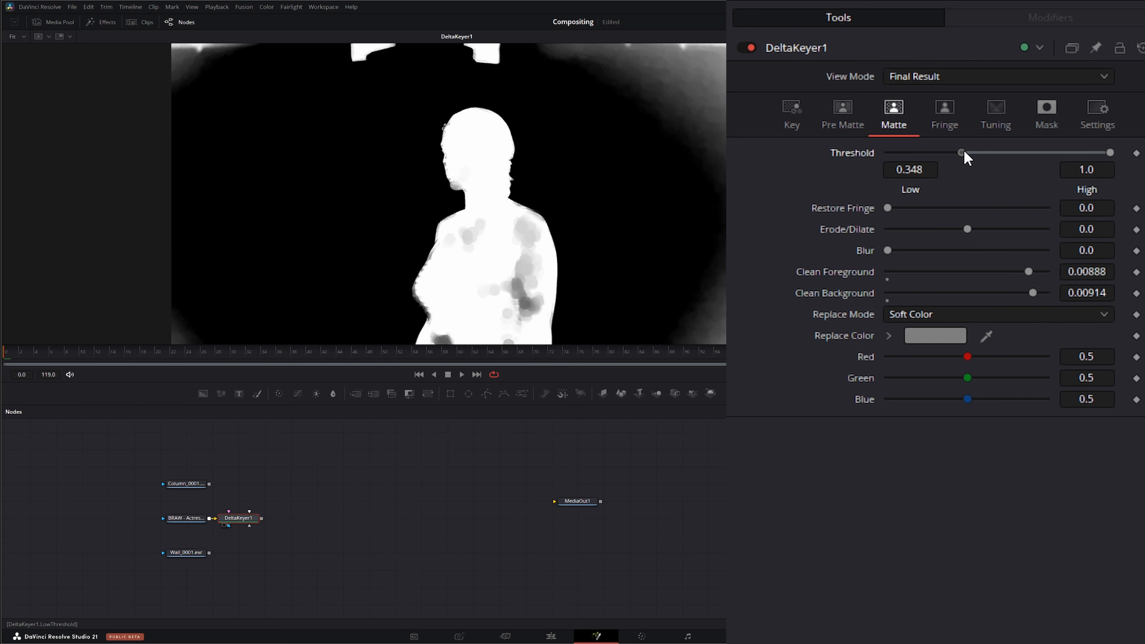
{"action": "left_click_drag", "start_coordinate": [1110, 152], "coordinate": [995, 150]}
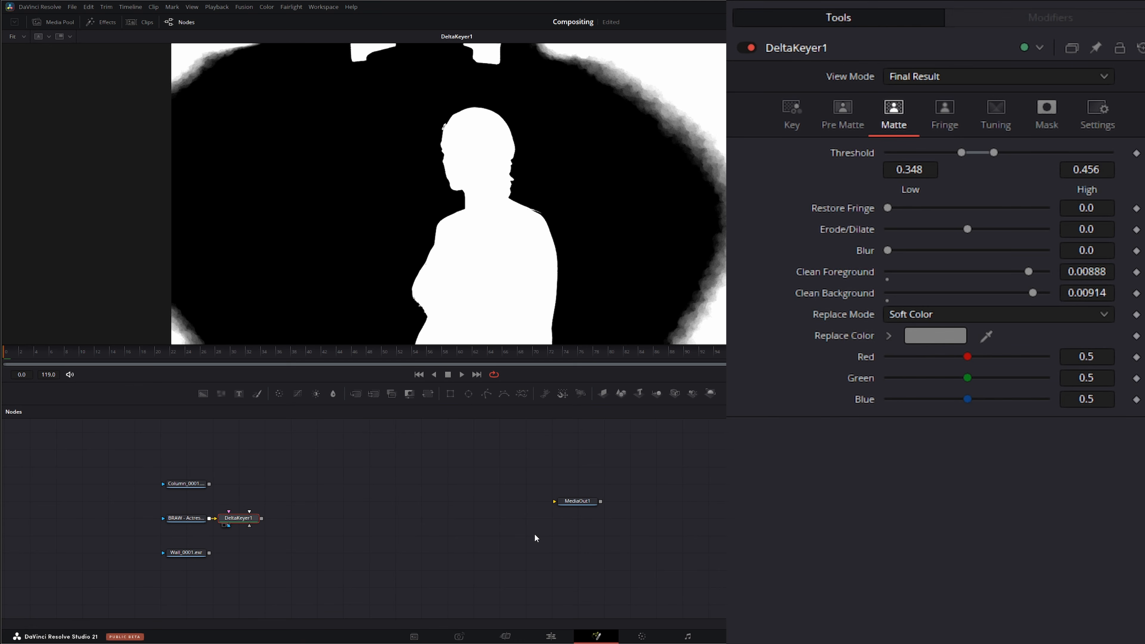
Step: Add a Polygon node and draw a closed garbage-matte shape around the actress's silhouette
{"action": "left_click_drag", "start_coordinate": [487, 393], "coordinate": [251, 478]}
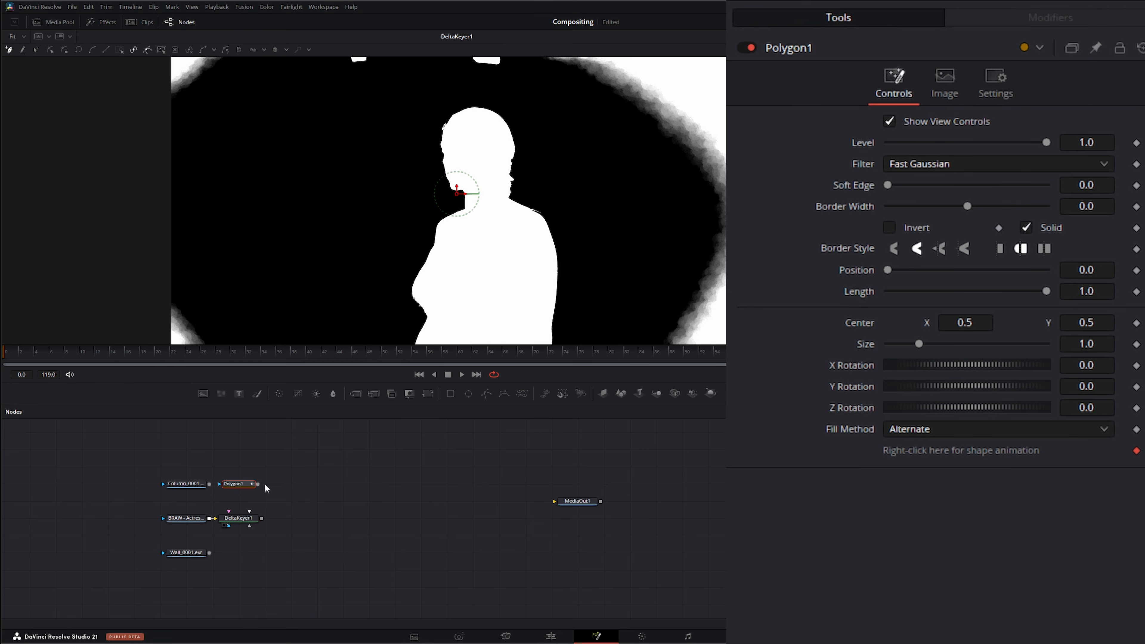
{"action": "left_click_drag", "start_coordinate": [386, 287], "coordinate": [358, 264]}
{"action": "left_click", "coordinate": [341, 328]}
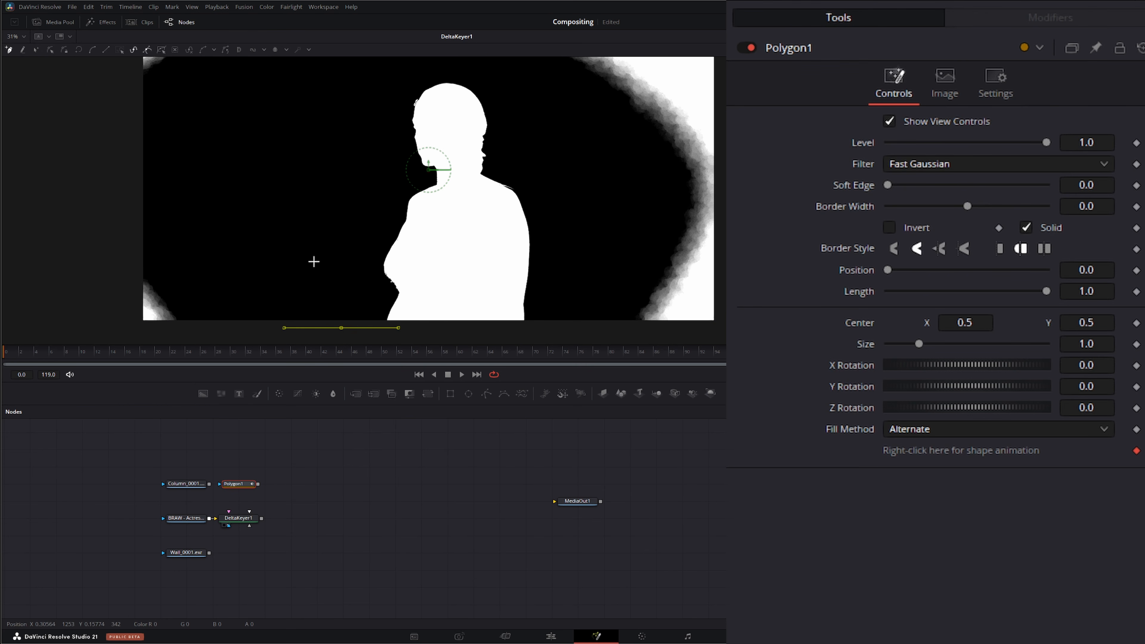
{"action": "left_click", "coordinate": [307, 233]}
{"action": "left_click", "coordinate": [338, 119]}
{"action": "left_click", "coordinate": [389, 72]}
{"action": "left_click_drag", "start_coordinate": [440, 69], "coordinate": [466, 68]}
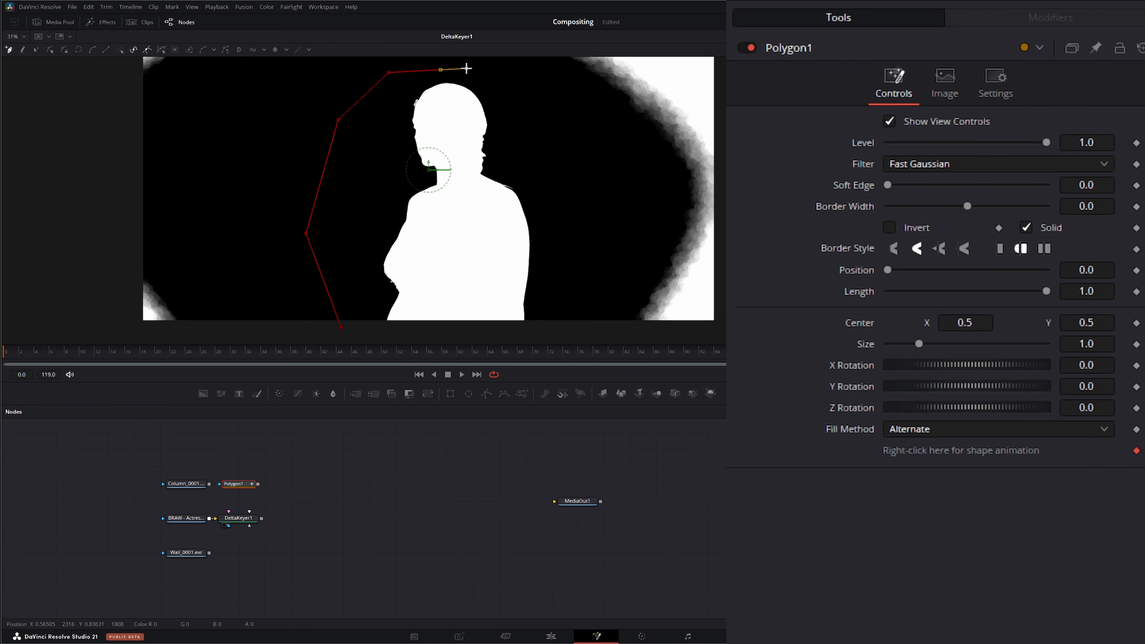
{"action": "left_click", "coordinate": [530, 140]}
{"action": "left_click", "coordinate": [547, 216]}
{"action": "left_click", "coordinate": [556, 253]}
{"action": "left_click", "coordinate": [547, 303]}
{"action": "left_click", "coordinate": [548, 321]}
{"action": "left_click", "coordinate": [548, 329]}
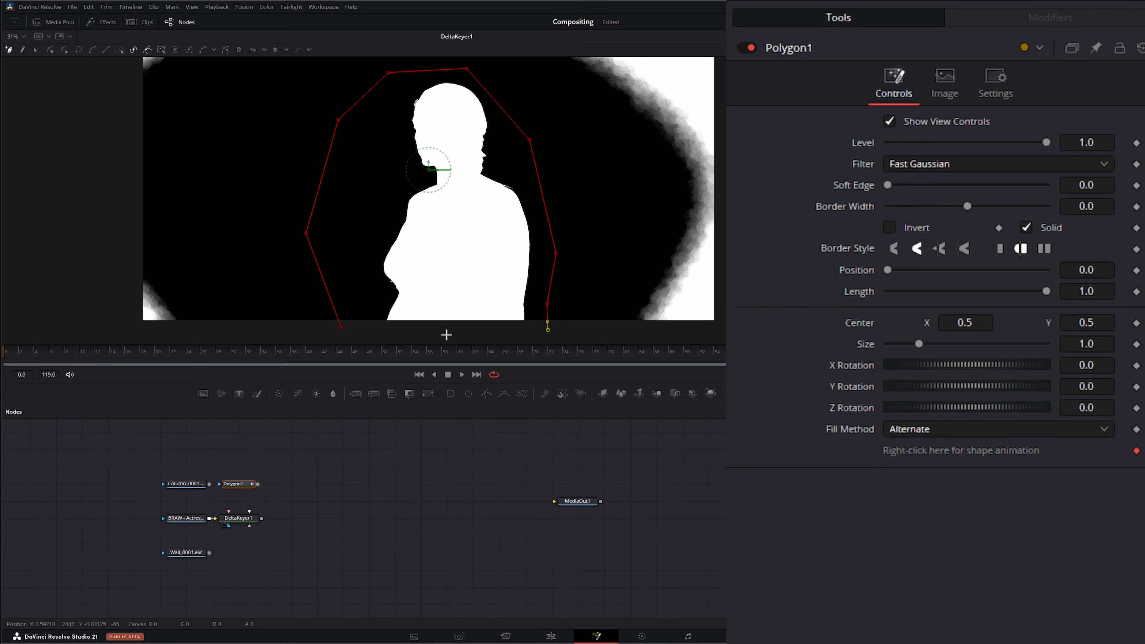
{"action": "left_click", "coordinate": [341, 329]}
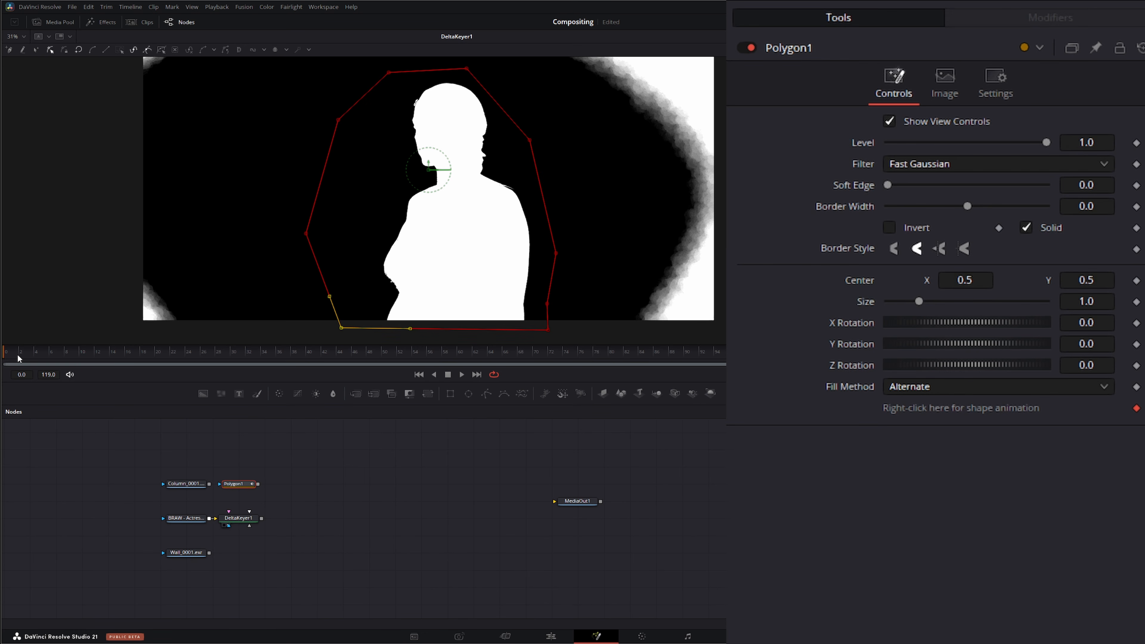
Step: Connect the polygon to the Delta Keyer's garbage matte input and invert it
{"action": "left_click_drag", "start_coordinate": [19, 359], "coordinate": [2, 399]}
{"action": "left_click_drag", "start_coordinate": [259, 483], "coordinate": [251, 530]}
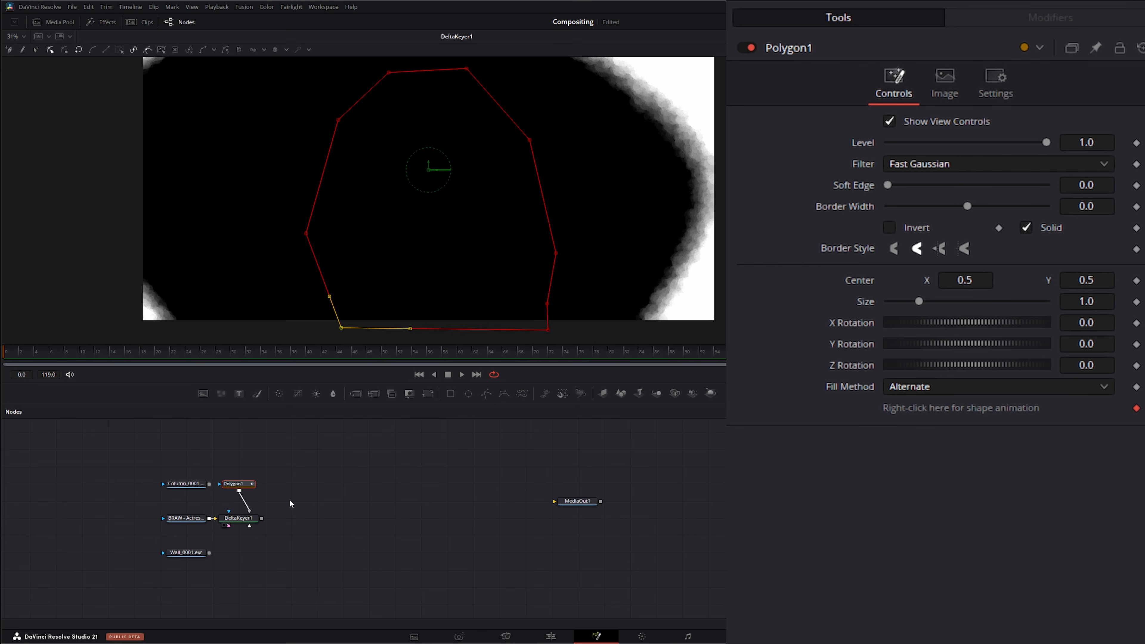
{"action": "left_click", "coordinate": [889, 228]}
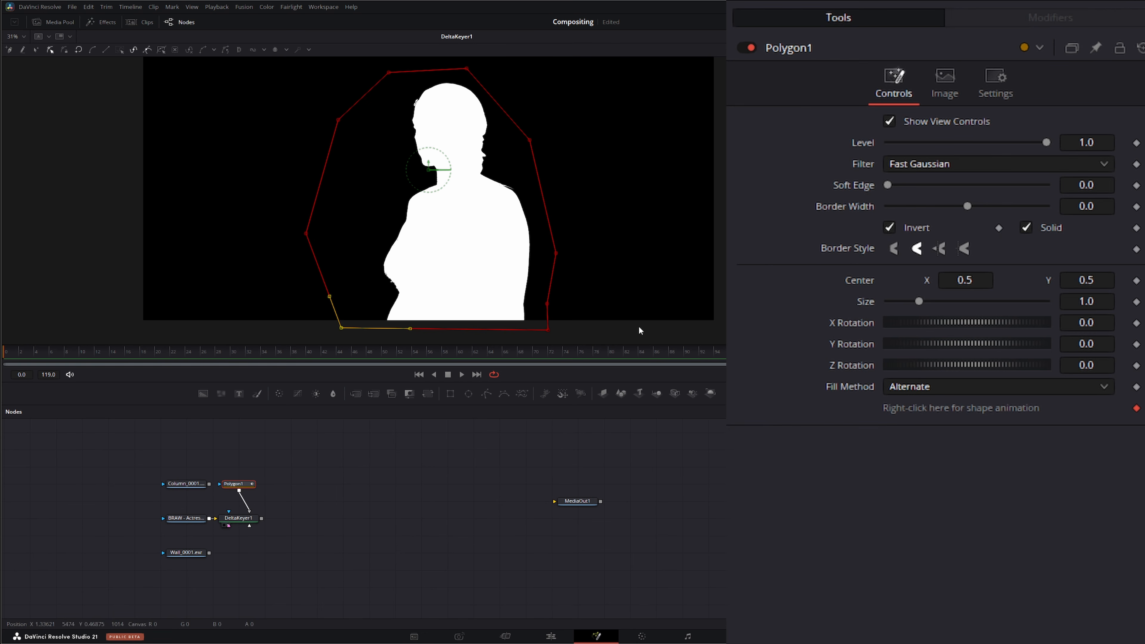
{"action": "left_click", "coordinate": [338, 476]}
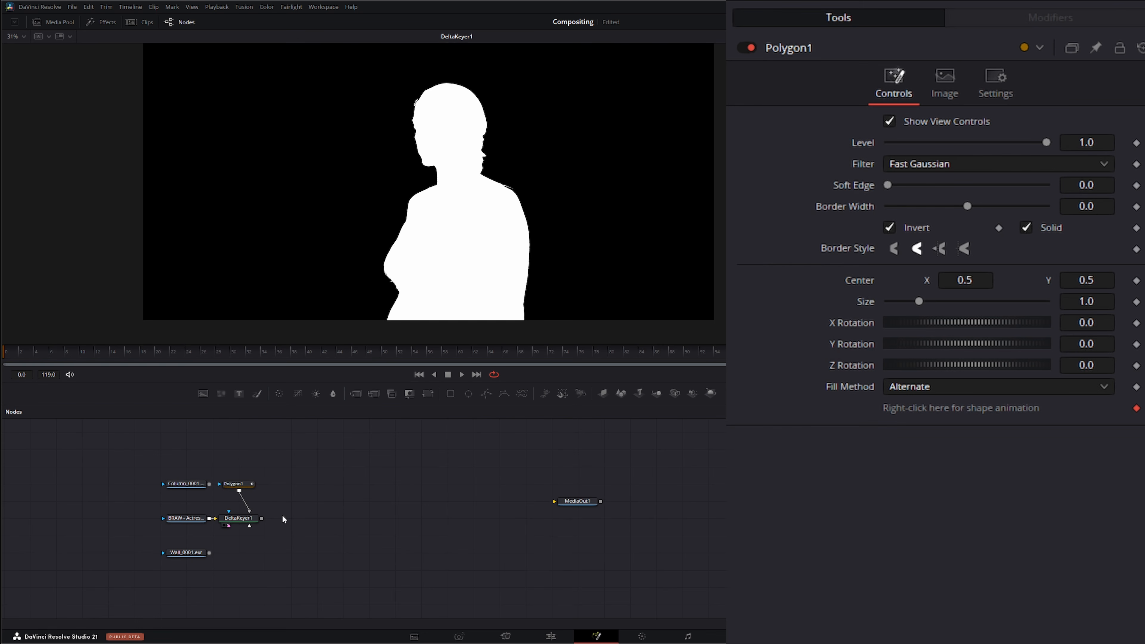
Step: Add a Merge node with the Wall_0001 plate as background and the keyed actress as foreground
{"action": "left_click_drag", "start_coordinate": [243, 485], "coordinate": [318, 477]}
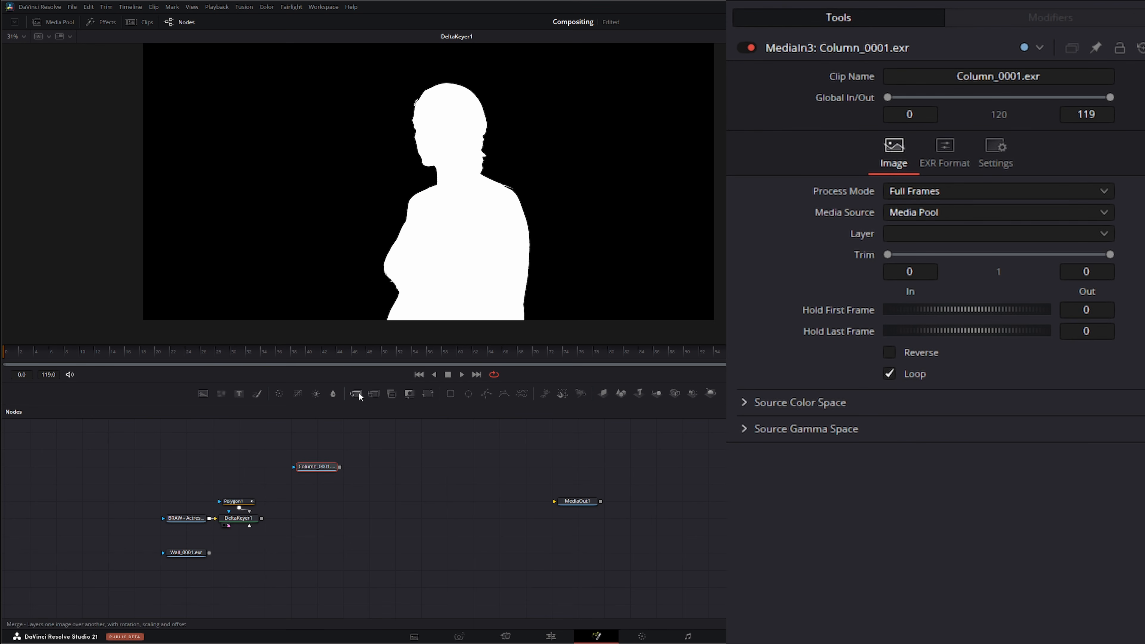
{"action": "left_click_drag", "start_coordinate": [356, 393], "coordinate": [369, 414]}
{"action": "left_click_drag", "start_coordinate": [336, 556], "coordinate": [331, 557]}
{"action": "left_click_drag", "start_coordinate": [209, 553], "coordinate": [319, 552]}
{"action": "left_click_drag", "start_coordinate": [264, 522], "coordinate": [346, 550]}
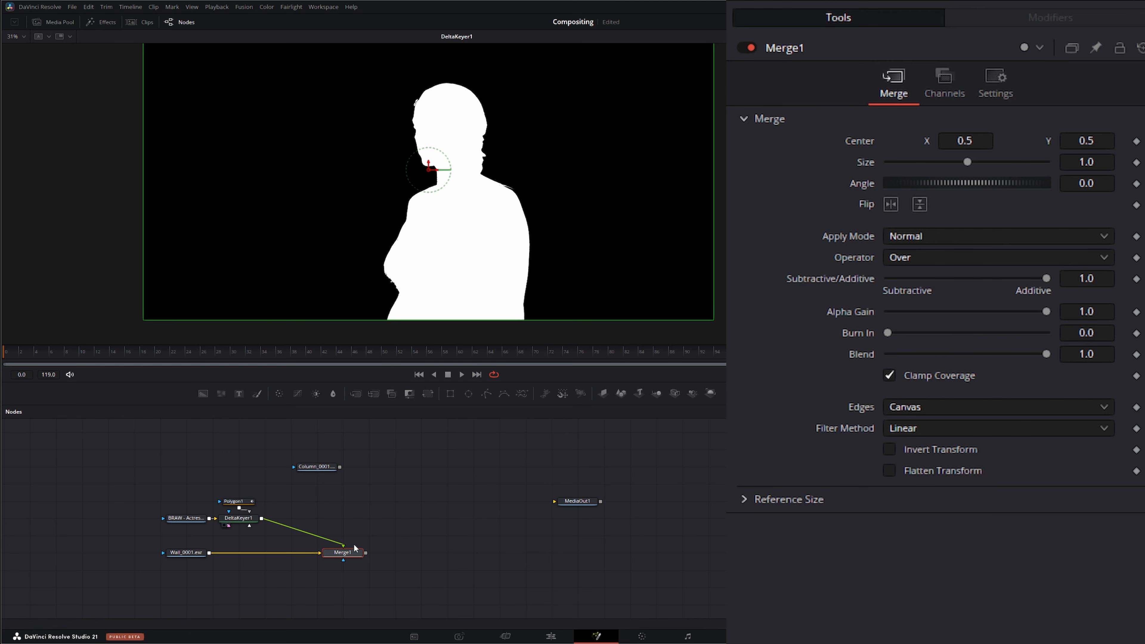
Step: Add a second Merge layering the Column_0001 EXR over the first merge's output and view the result
{"action": "left_click_drag", "start_coordinate": [357, 395], "coordinate": [451, 537]}
{"action": "key", "text": "1"}
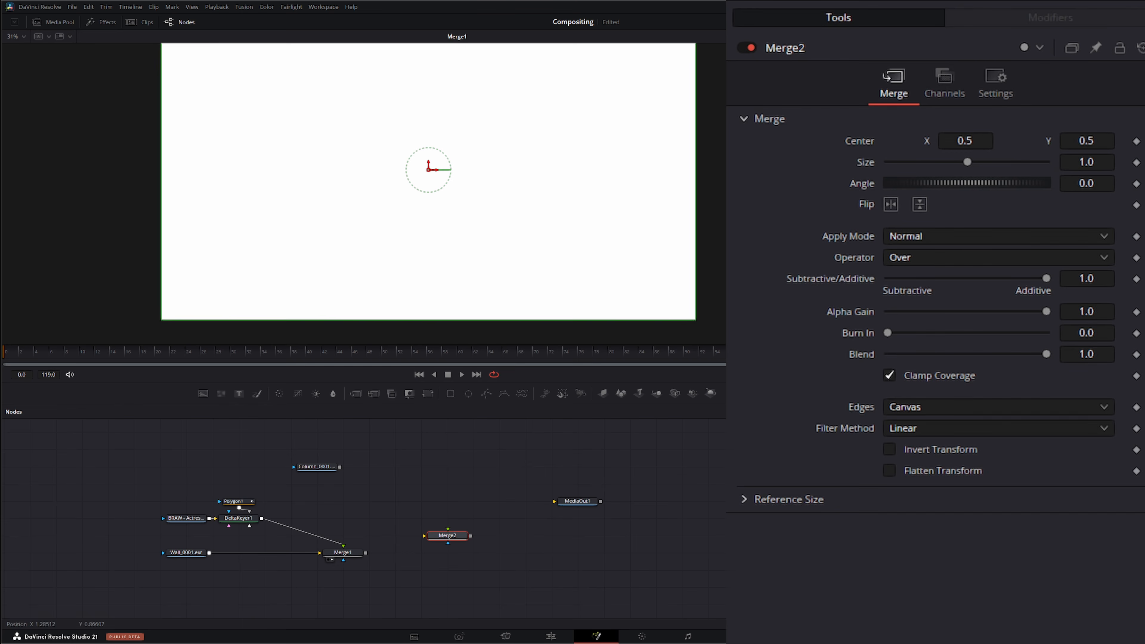
{"action": "left_click_drag", "start_coordinate": [745, 147], "coordinate": [607, 172]}
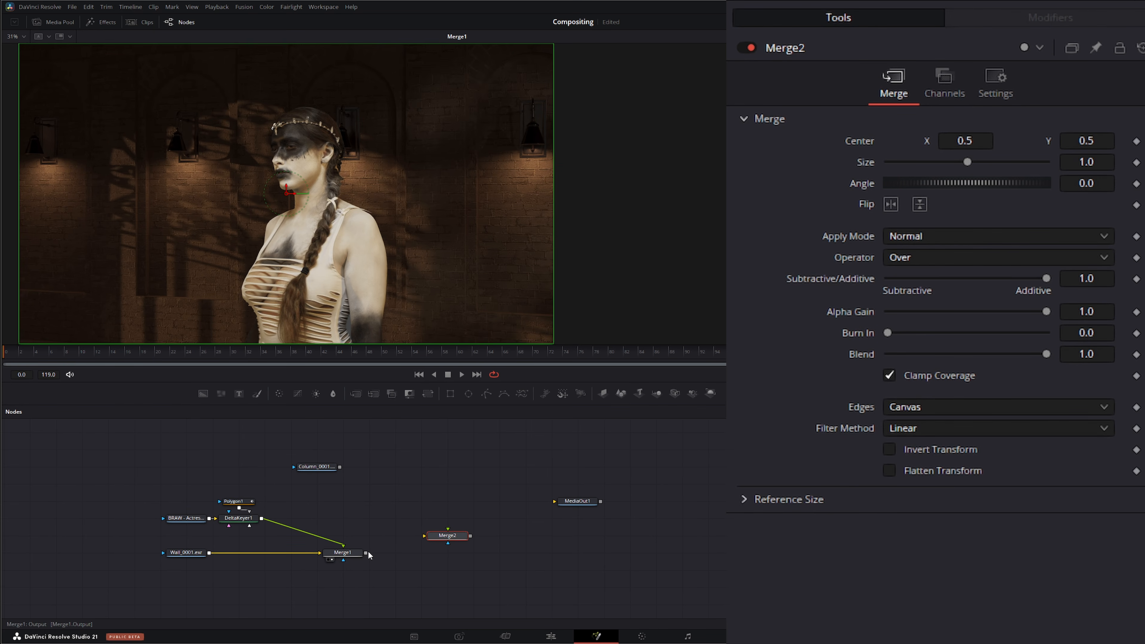
{"action": "left_click_drag", "start_coordinate": [366, 554], "coordinate": [408, 552]}
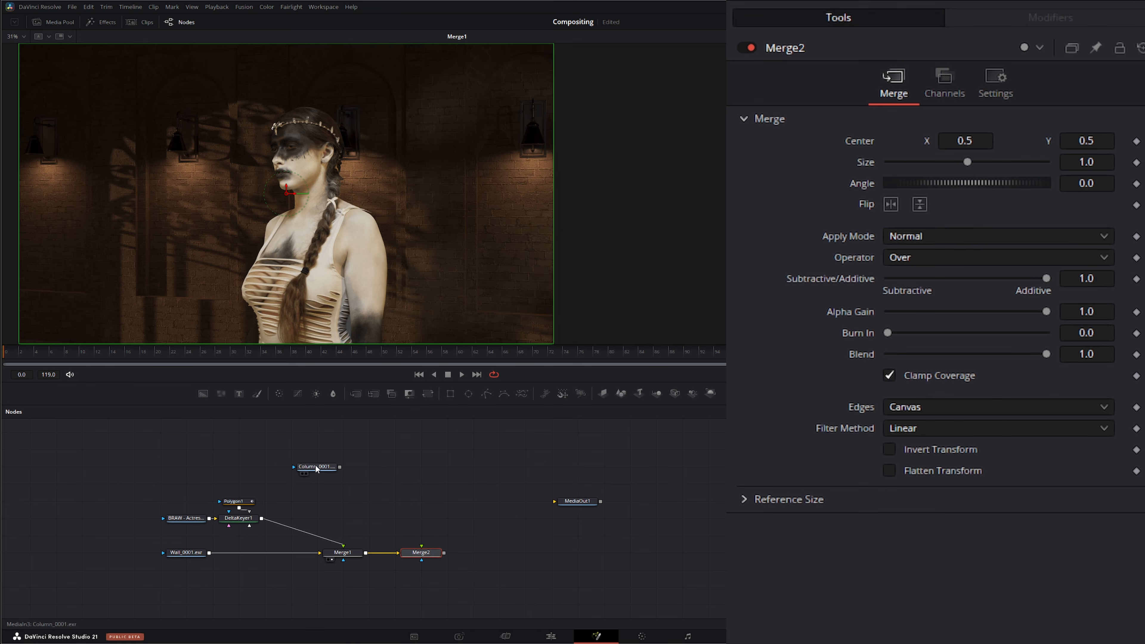
{"action": "left_click_drag", "start_coordinate": [312, 475], "coordinate": [421, 547]}
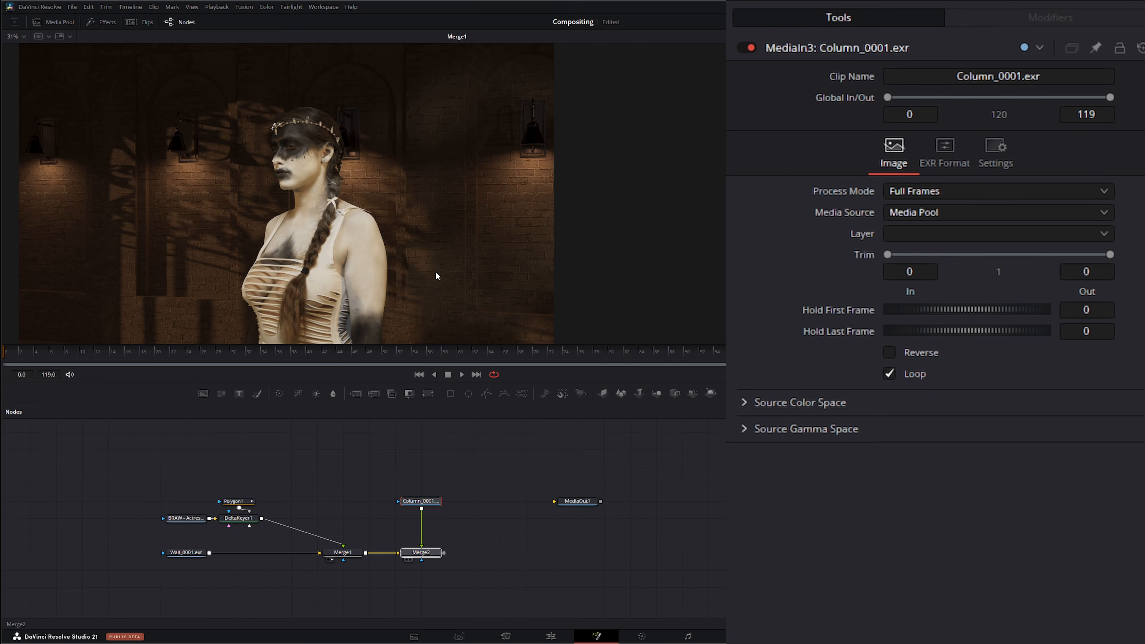
{"action": "key", "text": "1"}
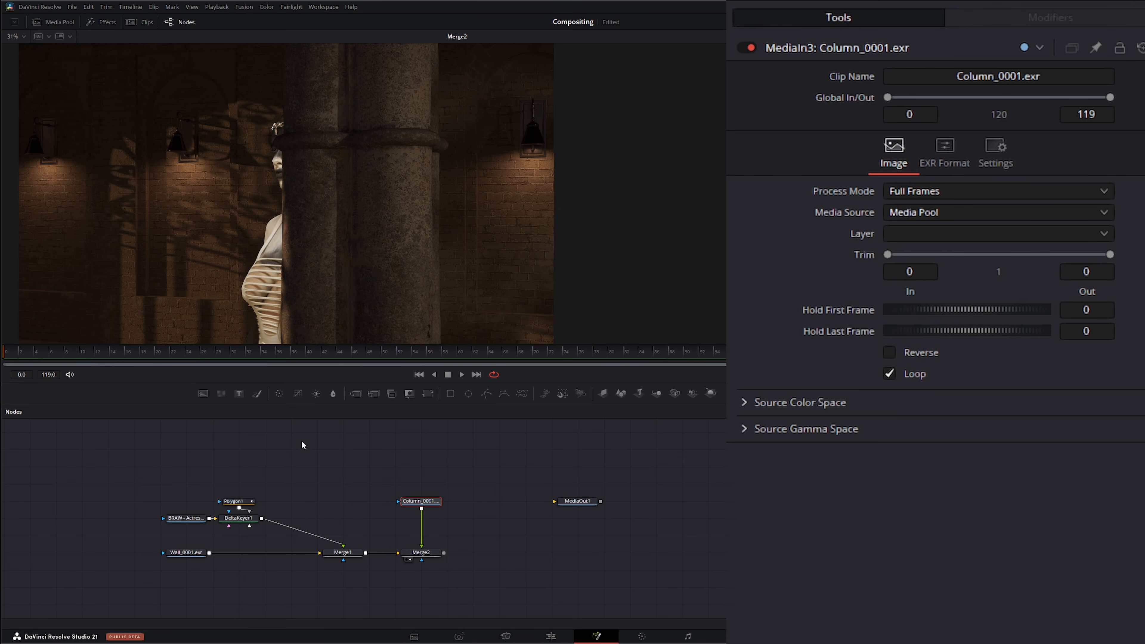
Step: Insert a Transform node after the Delta Keyer, shift the actress left to center X about 0.376, and play the composite
{"action": "left_click_drag", "start_coordinate": [138, 474], "coordinate": [222, 495]}
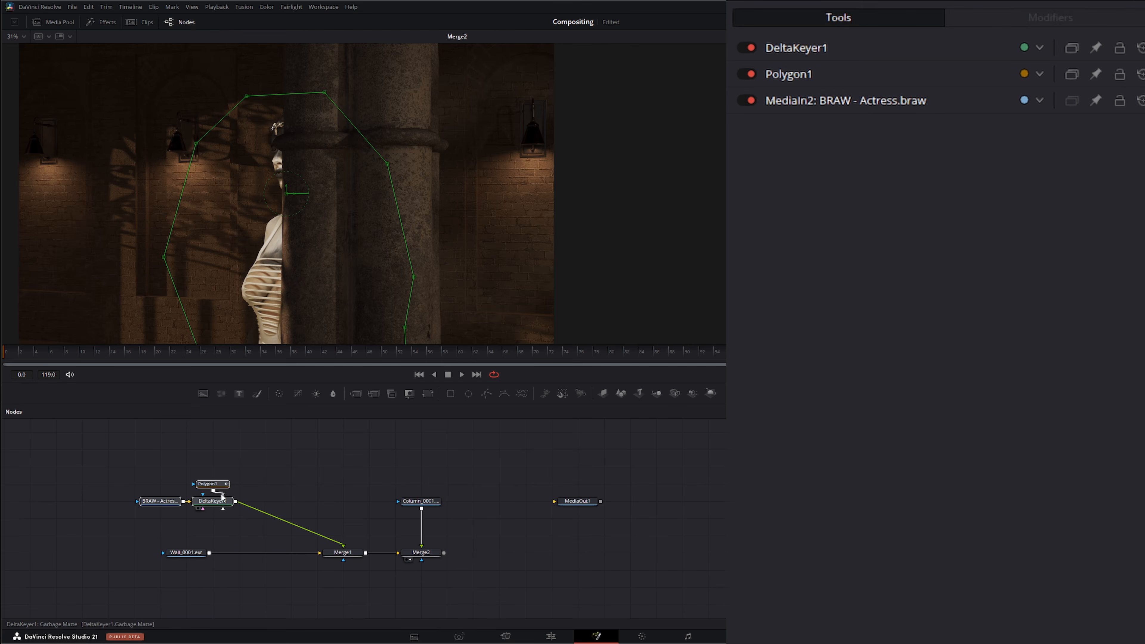
{"action": "left_click", "coordinate": [271, 461]}
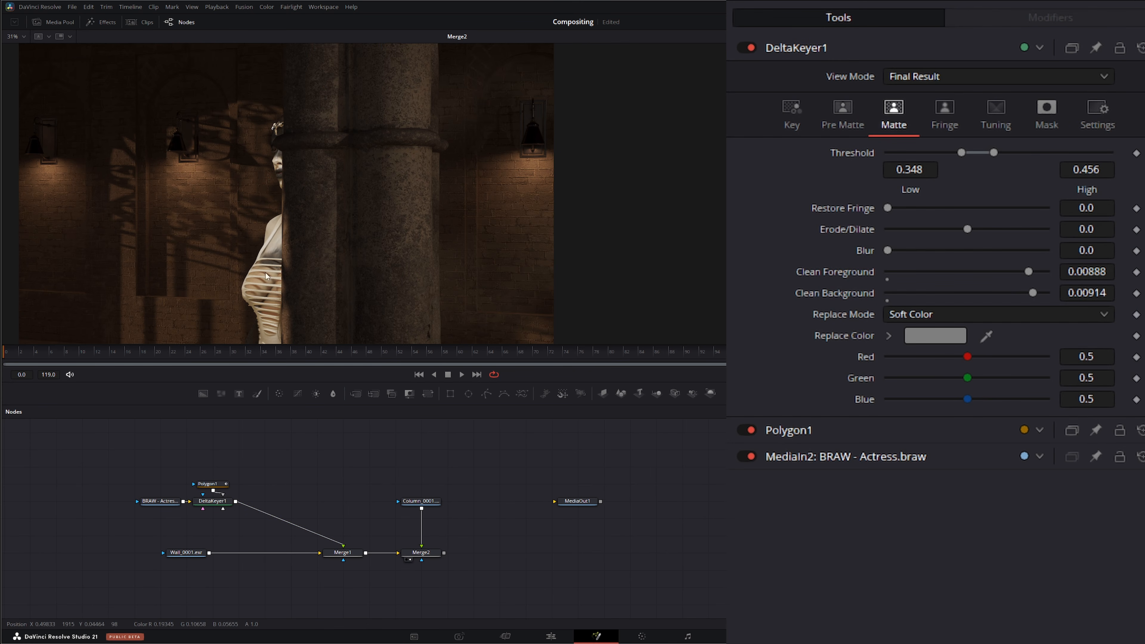
{"action": "left_click", "coordinate": [220, 503]}
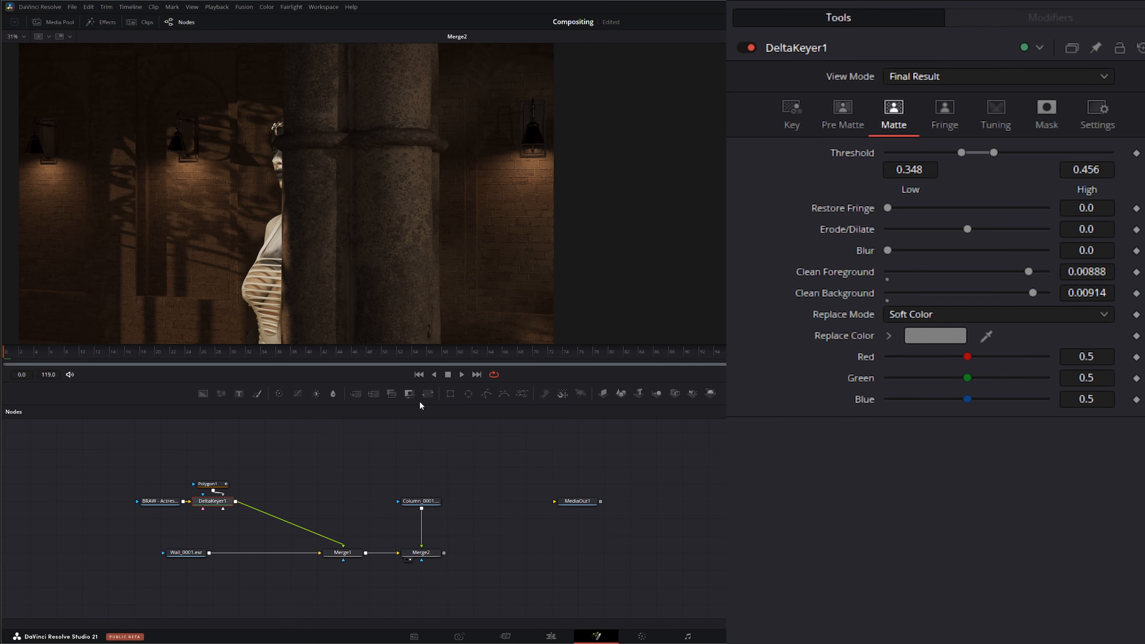
{"action": "left_click", "coordinate": [427, 393]}
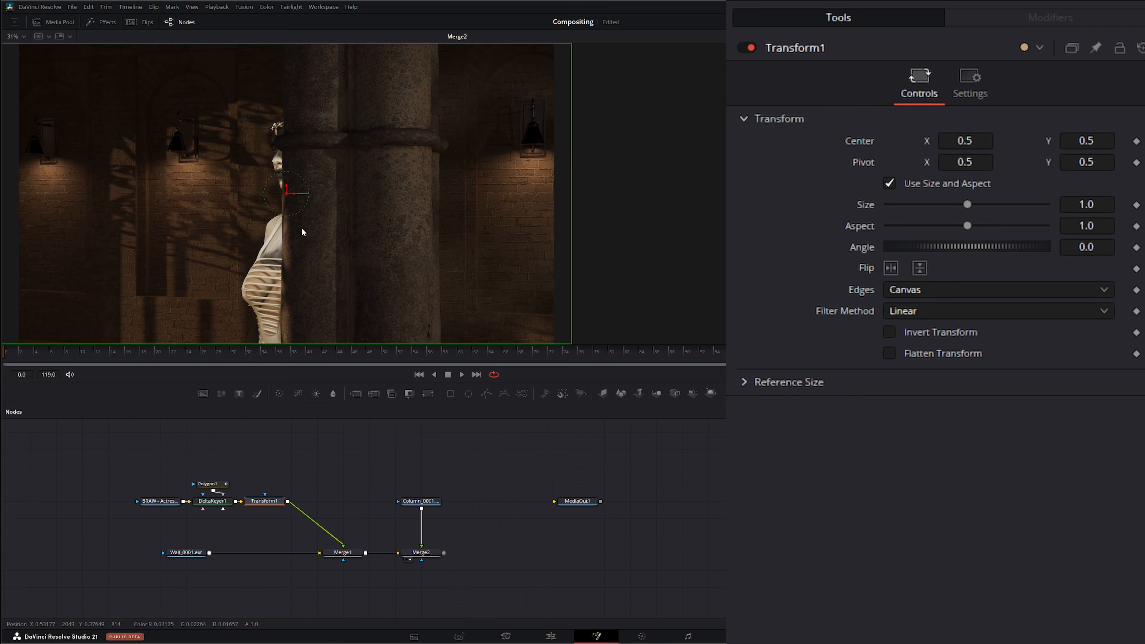
{"action": "left_click_drag", "start_coordinate": [296, 195], "coordinate": [225, 198]}
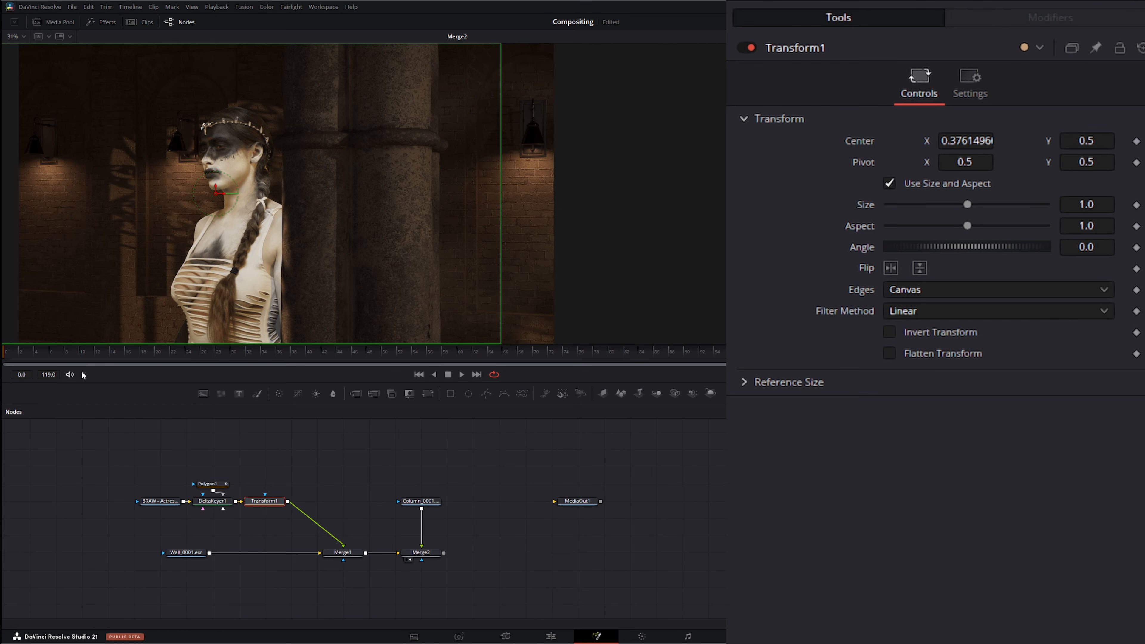
{"action": "left_click", "coordinate": [463, 374]}
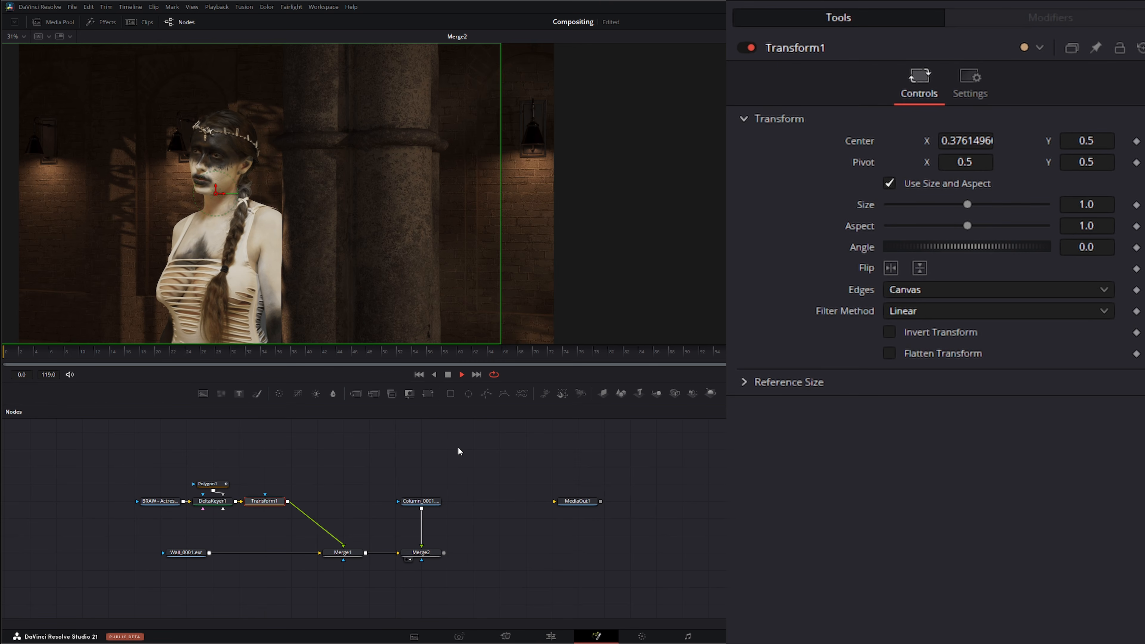
Step: Insert a Color Corrector node after the Wall_0001 background plate
{"action": "left_click", "coordinate": [448, 375]}
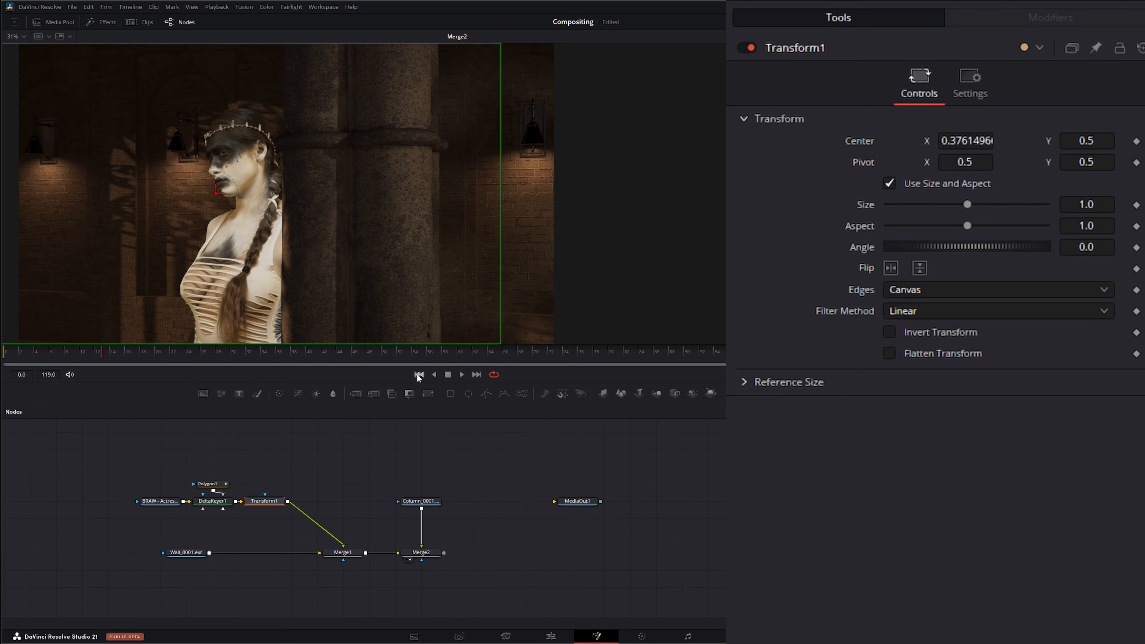
{"action": "left_click", "coordinate": [362, 470]}
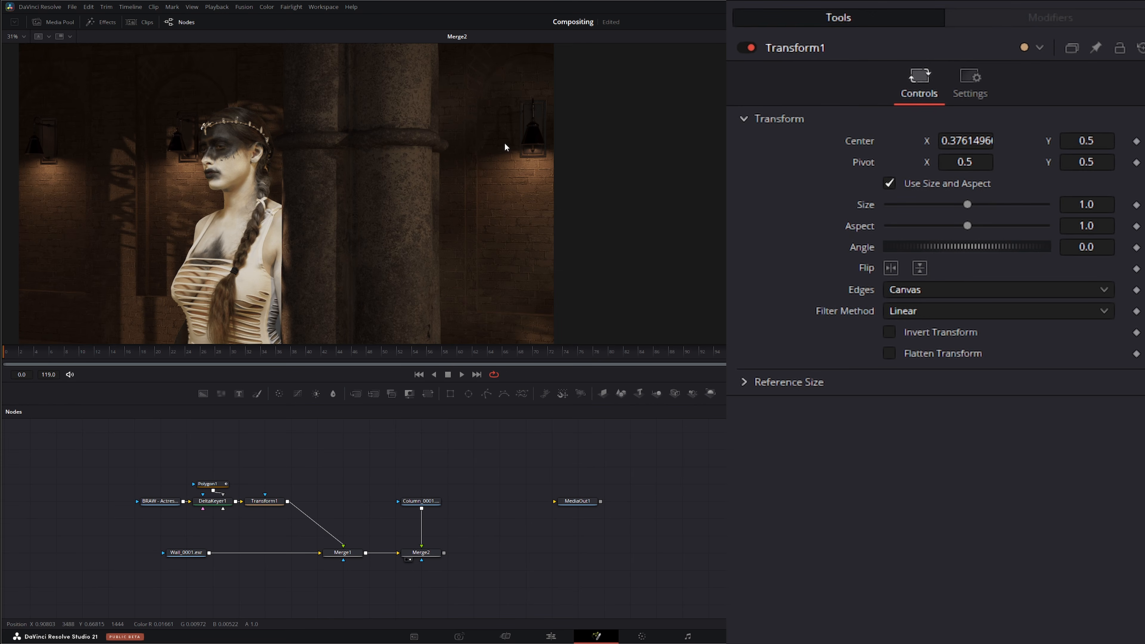
{"action": "left_click", "coordinate": [186, 552]}
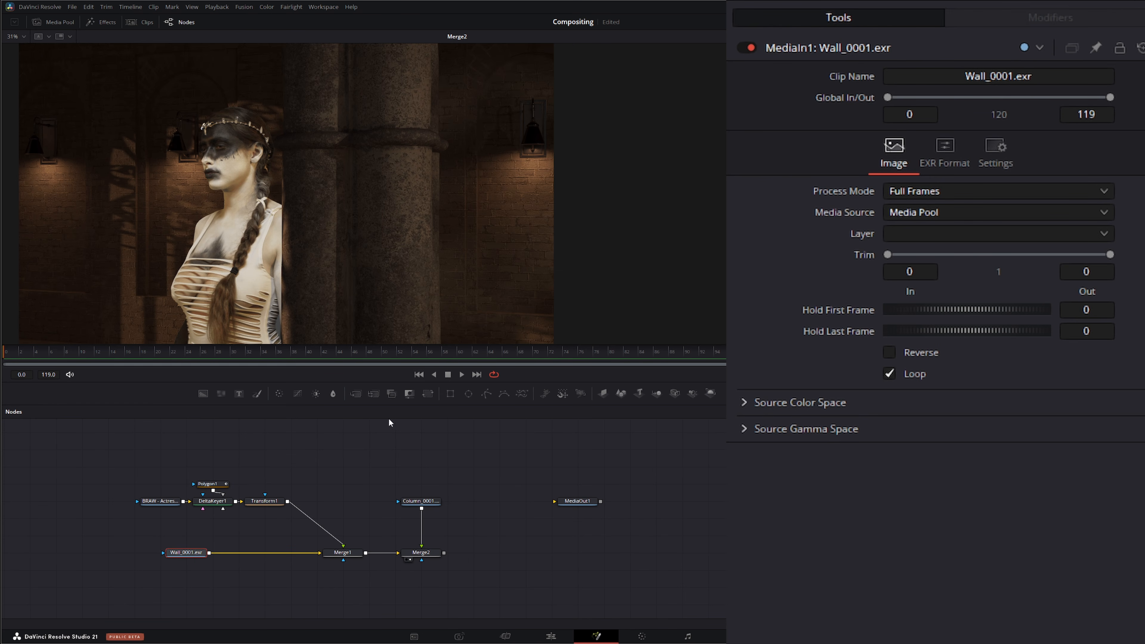
{"action": "left_click_drag", "start_coordinate": [198, 557], "coordinate": [172, 558]}
{"action": "left_click", "coordinate": [280, 394]}
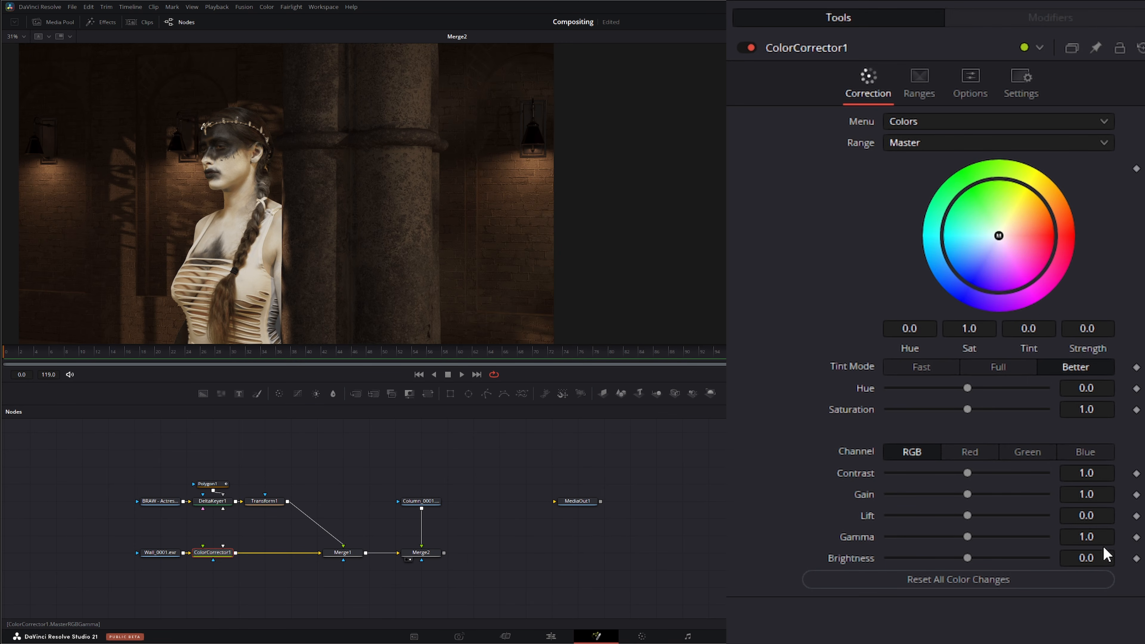
Step: Try gamma values of 2.4 and -2.4 on the wall's color corrector, then reset its gamma
{"action": "left_click", "coordinate": [1089, 539]}
{"action": "double_click", "coordinate": [1103, 540]}
{"action": "type", "text": "2.4"}
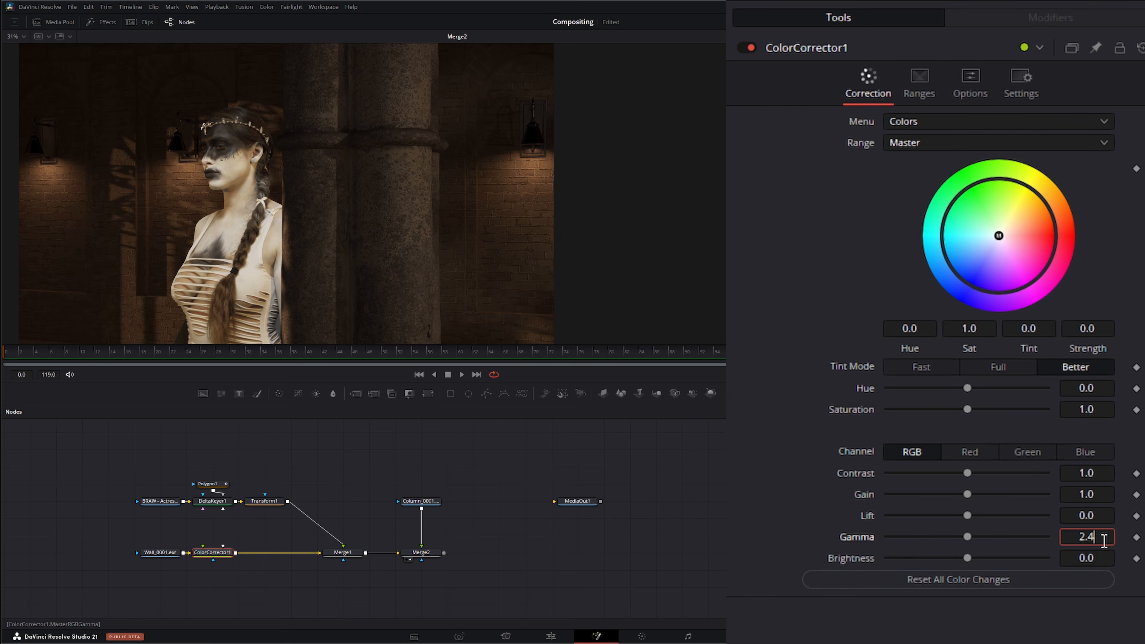
{"action": "key", "text": "Tab"}
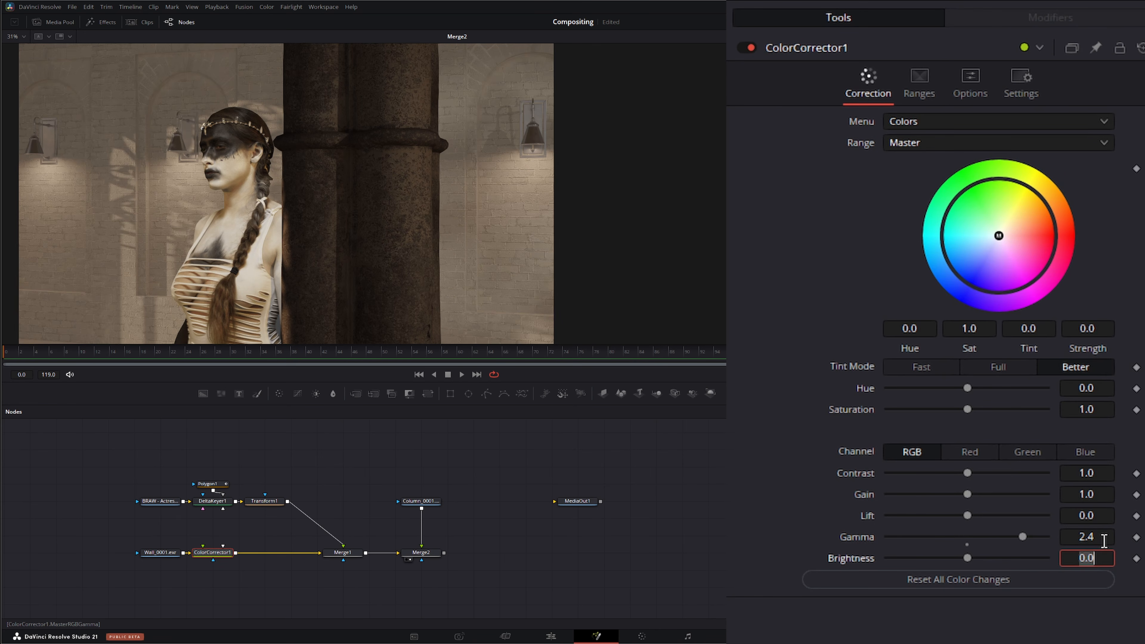
{"action": "left_click", "coordinate": [1078, 536]}
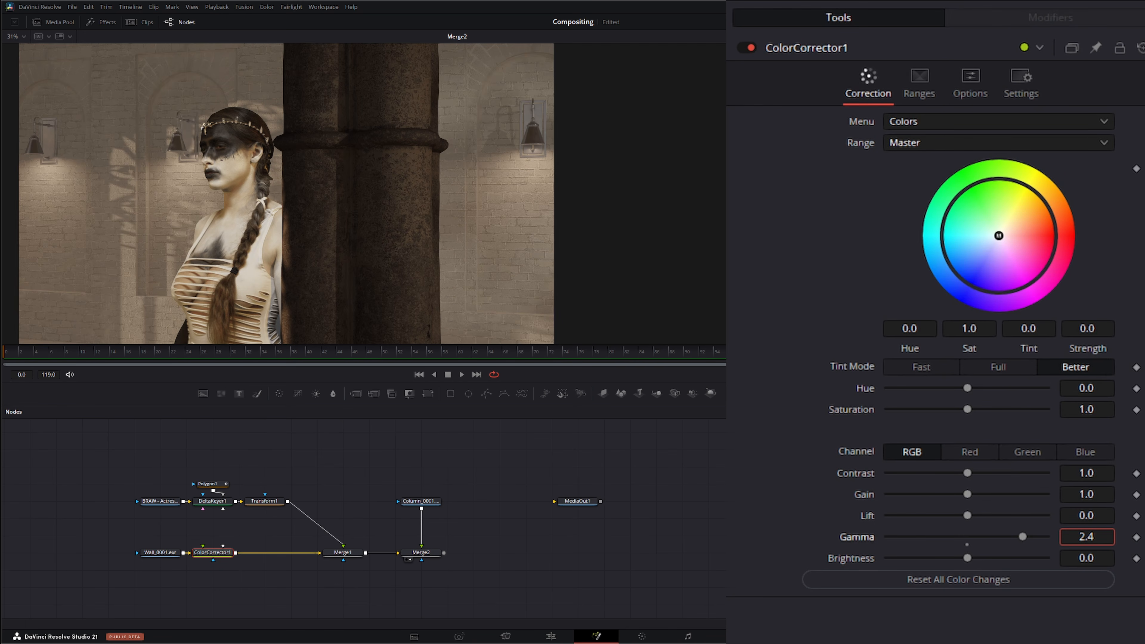
{"action": "type", "text": "-"}
{"action": "key", "text": "Tab"}
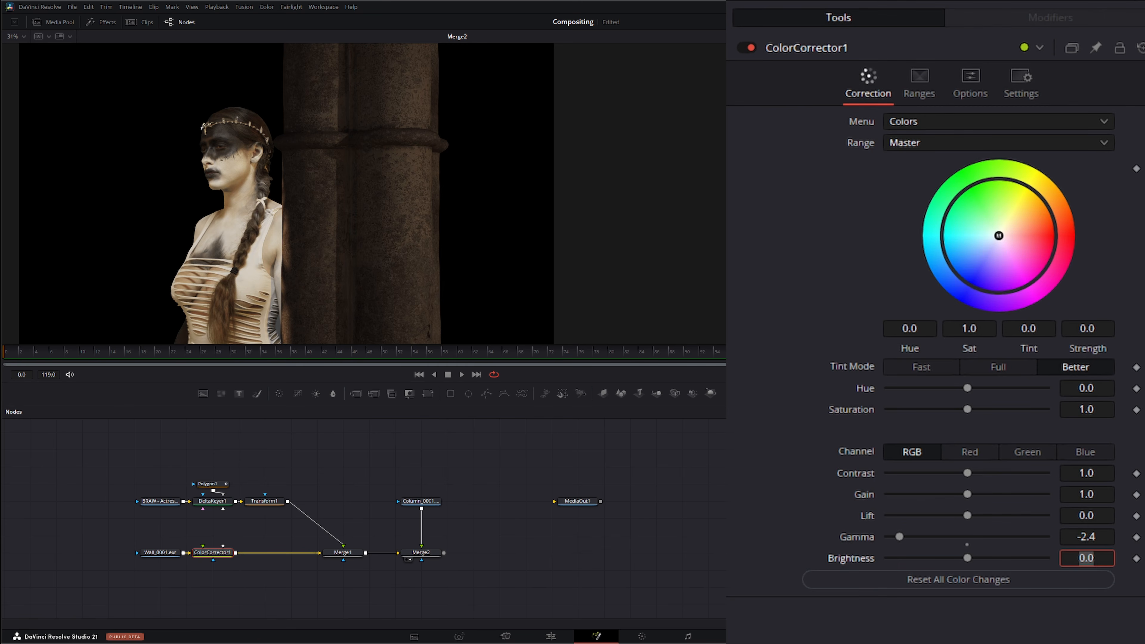
{"action": "double_click", "coordinate": [857, 538]}
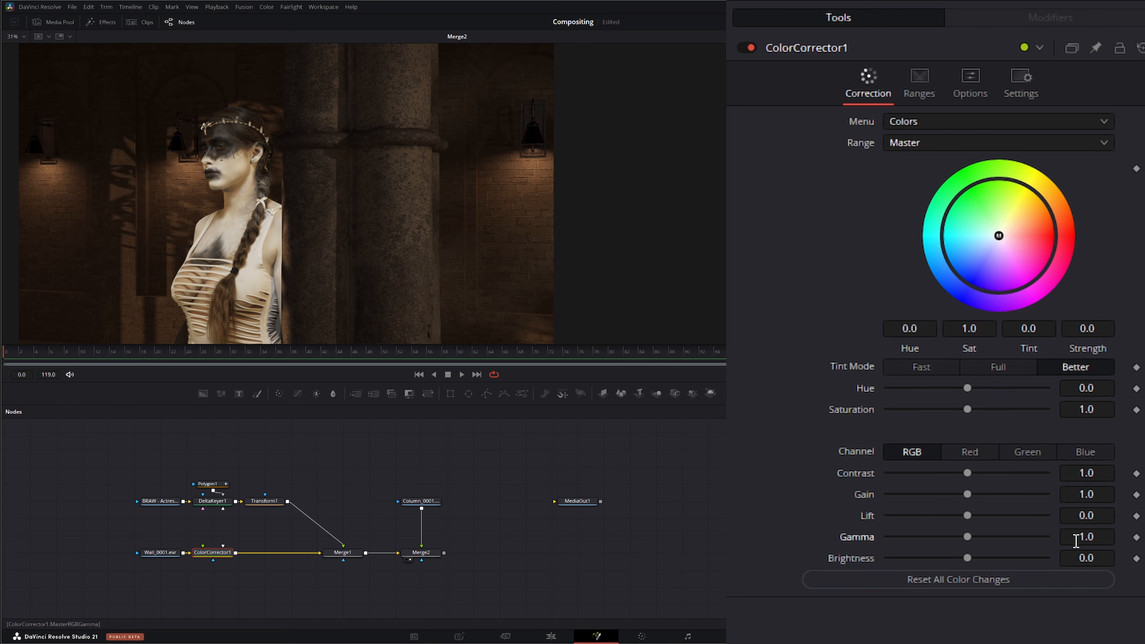
Step: Darken the wall plate by setting its gamma to about 0.803 and its gain to about 0.928
{"action": "left_click", "coordinate": [1085, 541]}
{"action": "key", "text": "BackSpace"}
{"action": "key", "text": "Tab"}
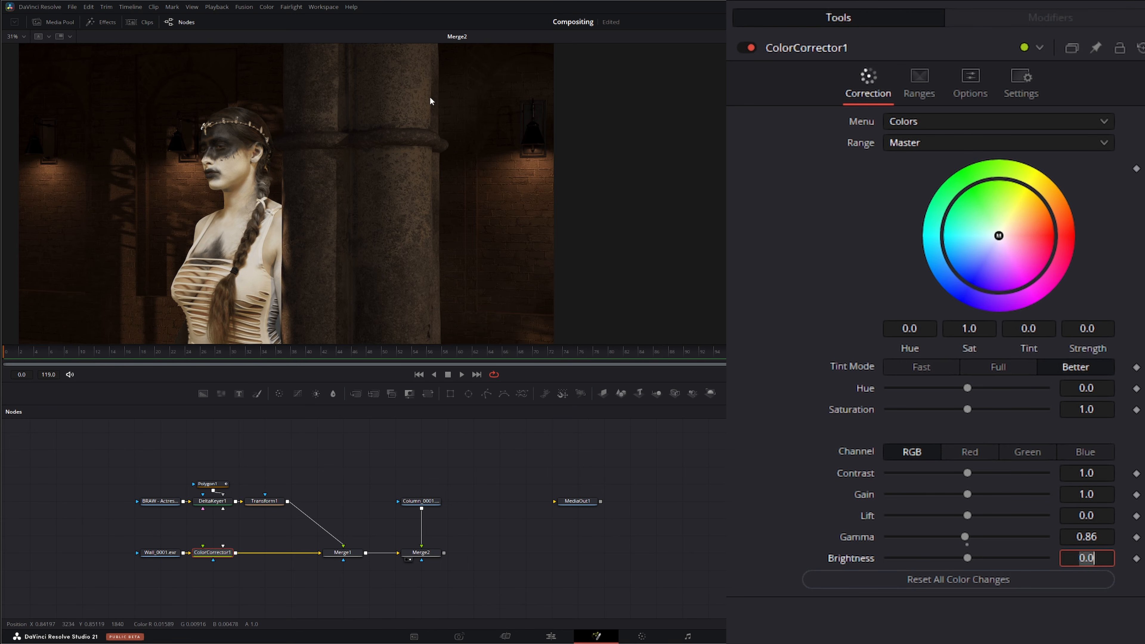
{"action": "left_click", "coordinate": [1096, 537]}
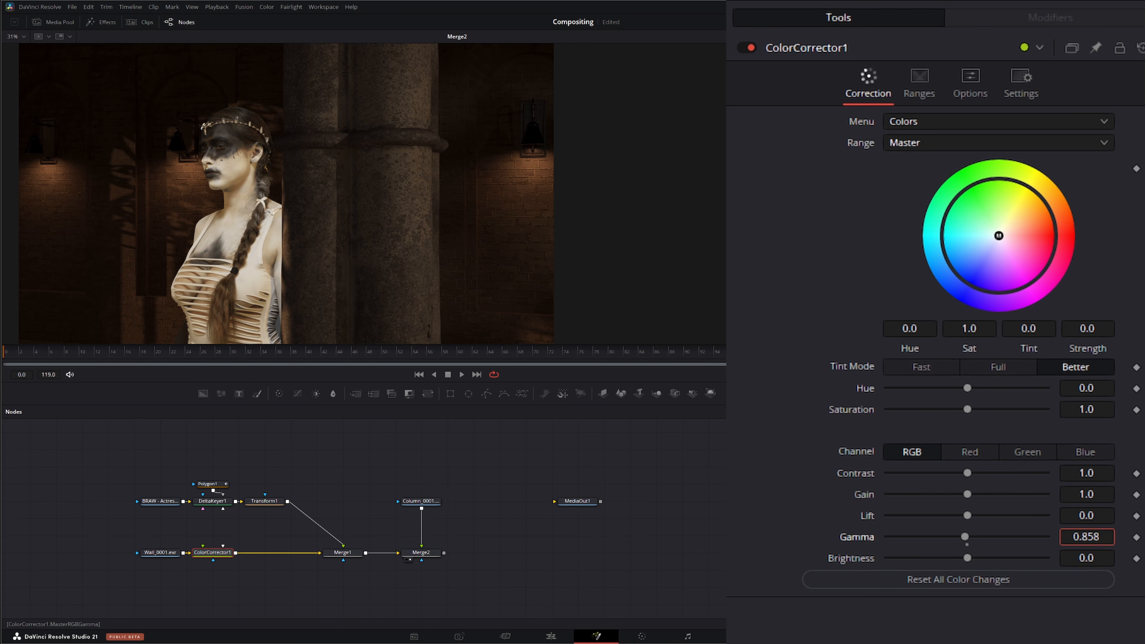
{"action": "left_click_drag", "start_coordinate": [1096, 537], "coordinate": [1069, 537]}
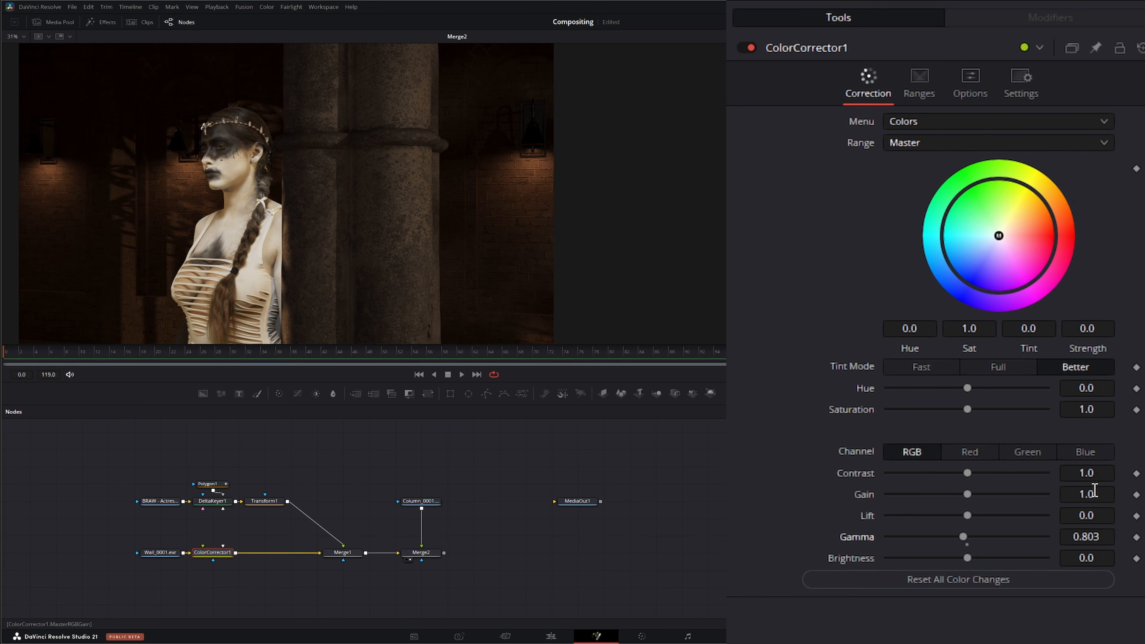
{"action": "mouse_move", "coordinate": [1092, 494]}
{"action": "left_mouse_down"}
{"action": "mouse_move", "coordinate": [1065, 493]}
{"action": "mouse_move", "coordinate": [1075, 494]}
{"action": "left_mouse_up"}
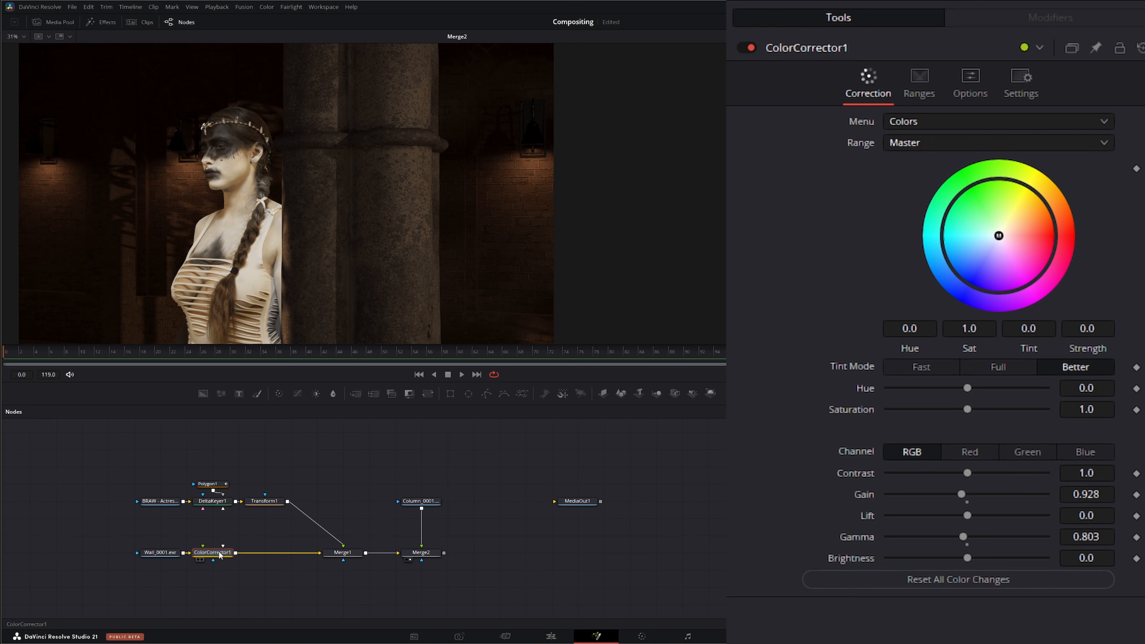
Step: Paste a copy of the color corrector between the Column_0001 plate and the second Merge, moving MediaOut aside
{"action": "key", "text": "ctrl+v"}
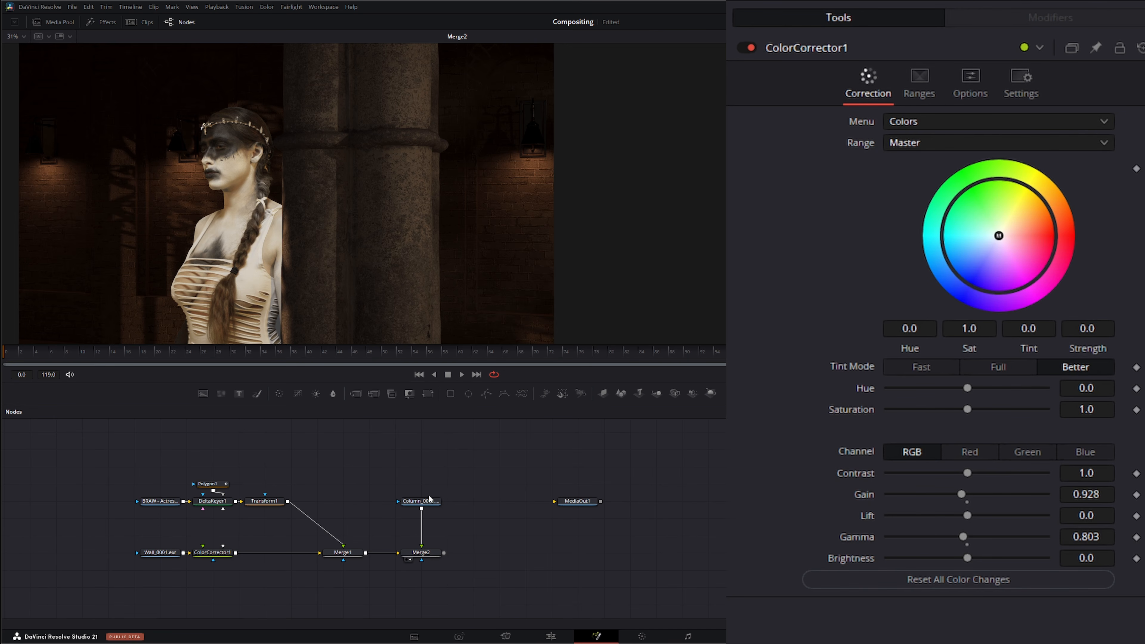
{"action": "left_click_drag", "start_coordinate": [397, 465], "coordinate": [422, 519]}
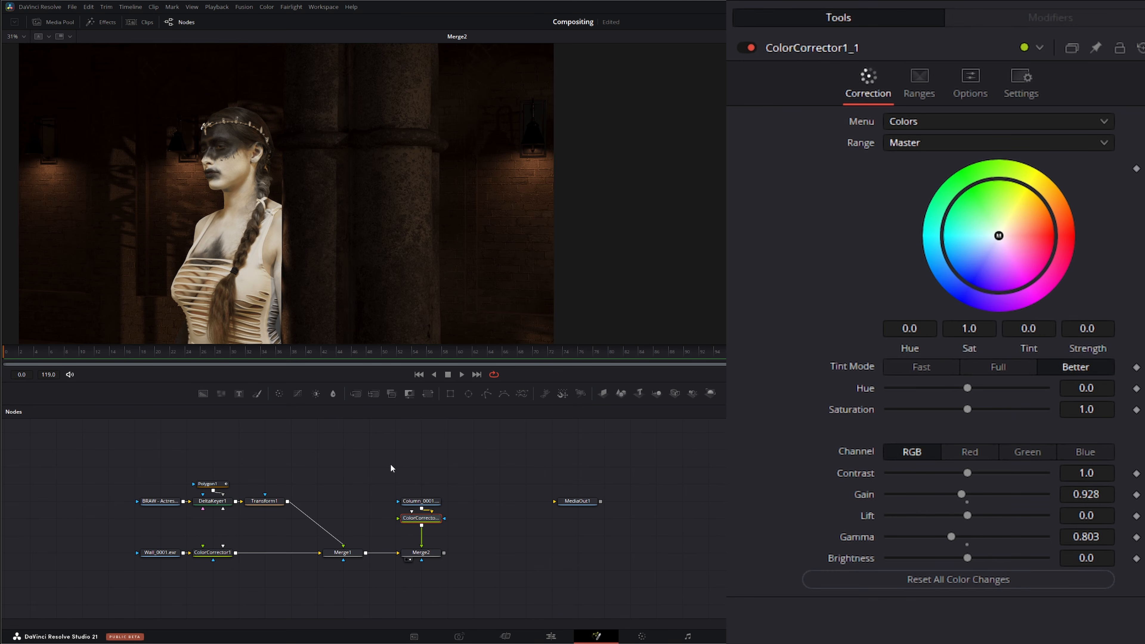
{"action": "left_click_drag", "start_coordinate": [391, 466], "coordinate": [433, 491]}
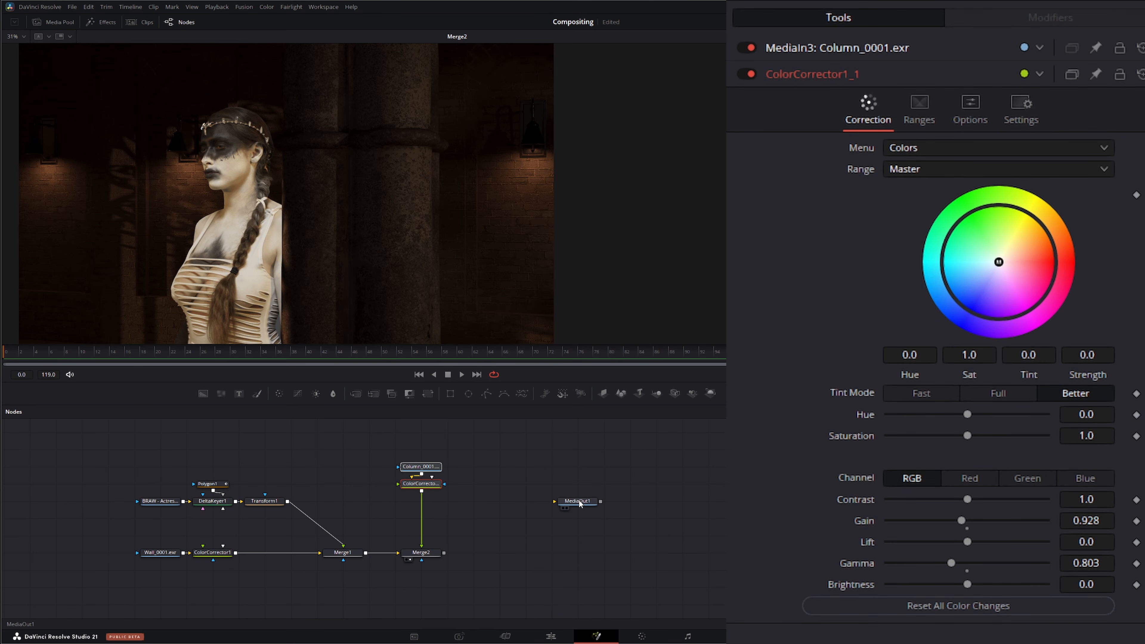
{"action": "left_click_drag", "start_coordinate": [591, 507], "coordinate": [725, 559]}
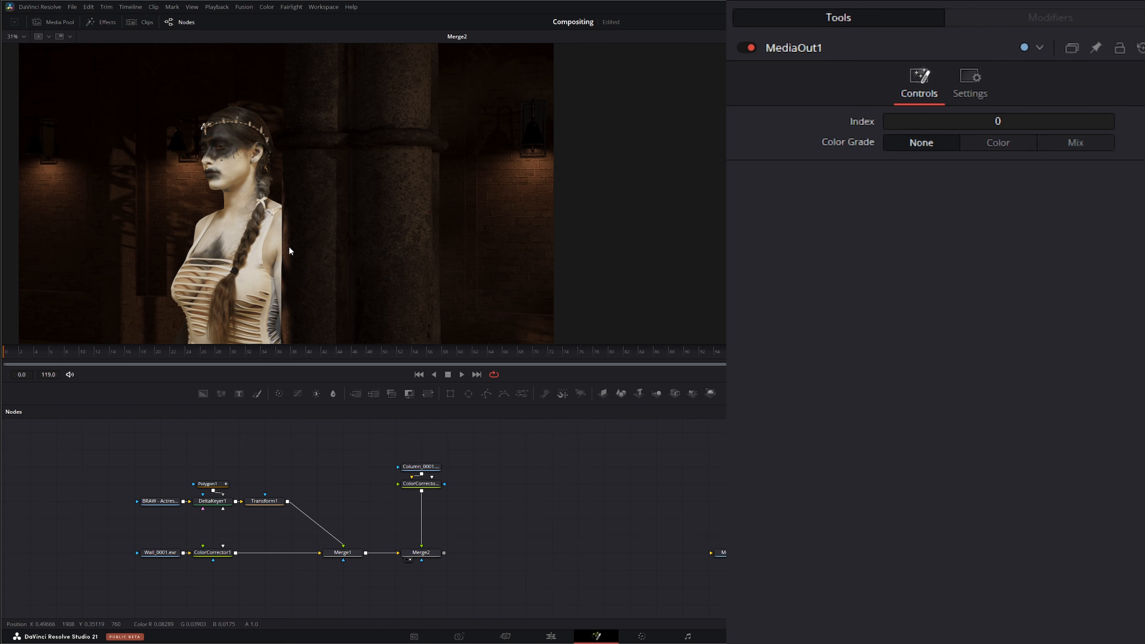
Step: Add a Matte Control node and connect the Column_0001 plate to both of its inputs
{"action": "scroll", "coordinate": [284, 277], "scroll_direction": "up", "scroll_amount": 5}
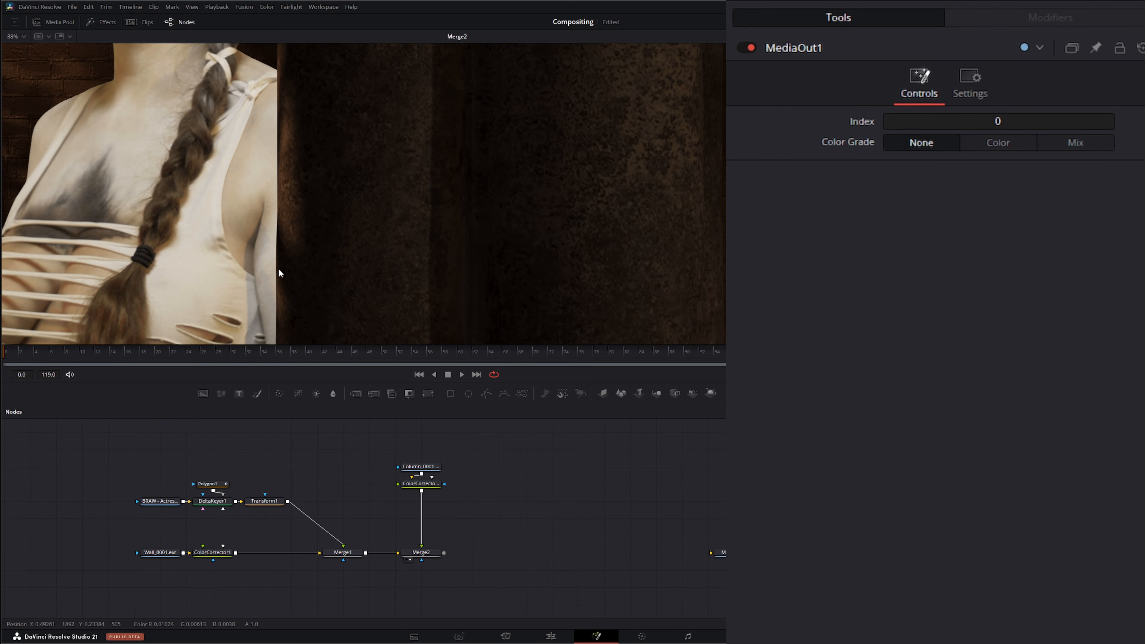
{"action": "scroll", "coordinate": [270, 277], "scroll_direction": "down", "scroll_amount": 5}
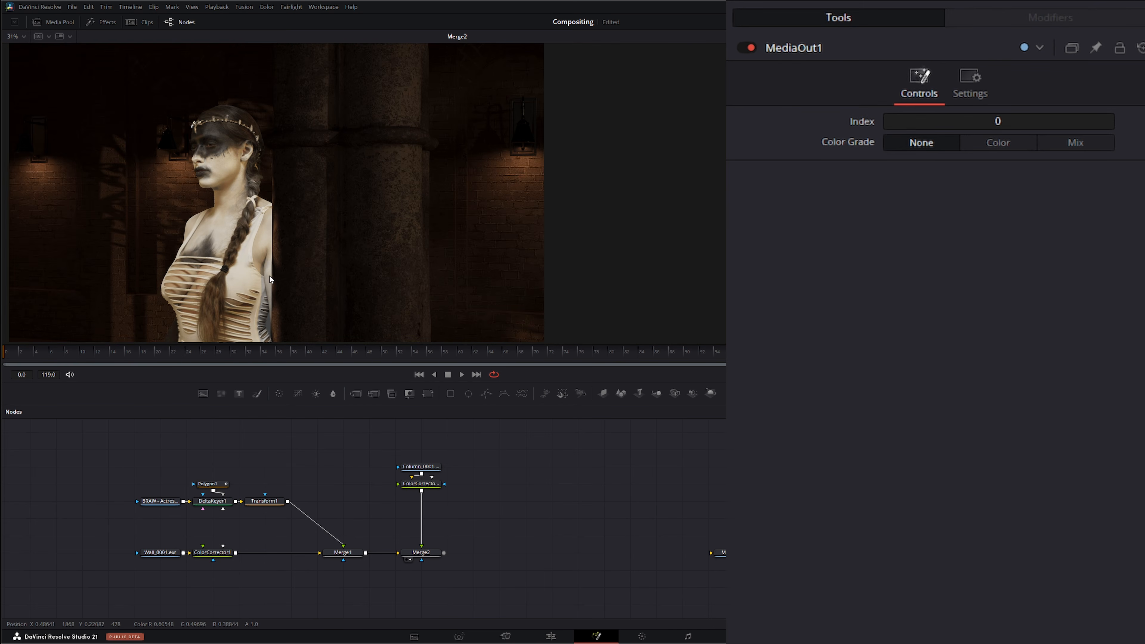
{"action": "left_click_drag", "start_coordinate": [280, 275], "coordinate": [267, 268]}
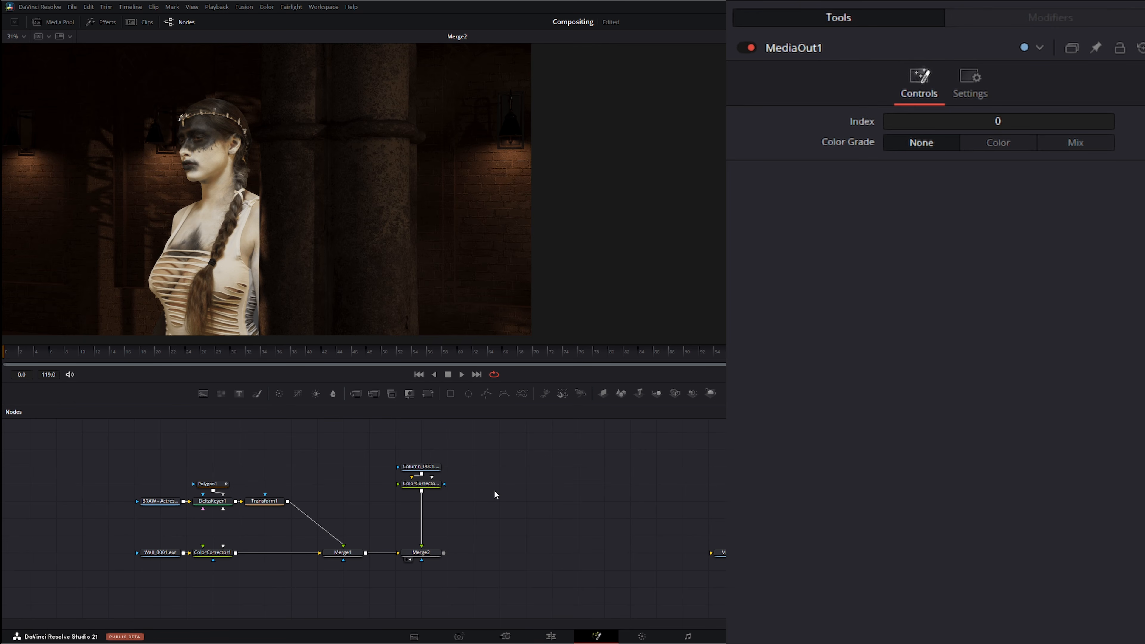
{"action": "left_click", "coordinate": [421, 483]}
{"action": "left_click", "coordinate": [482, 481]}
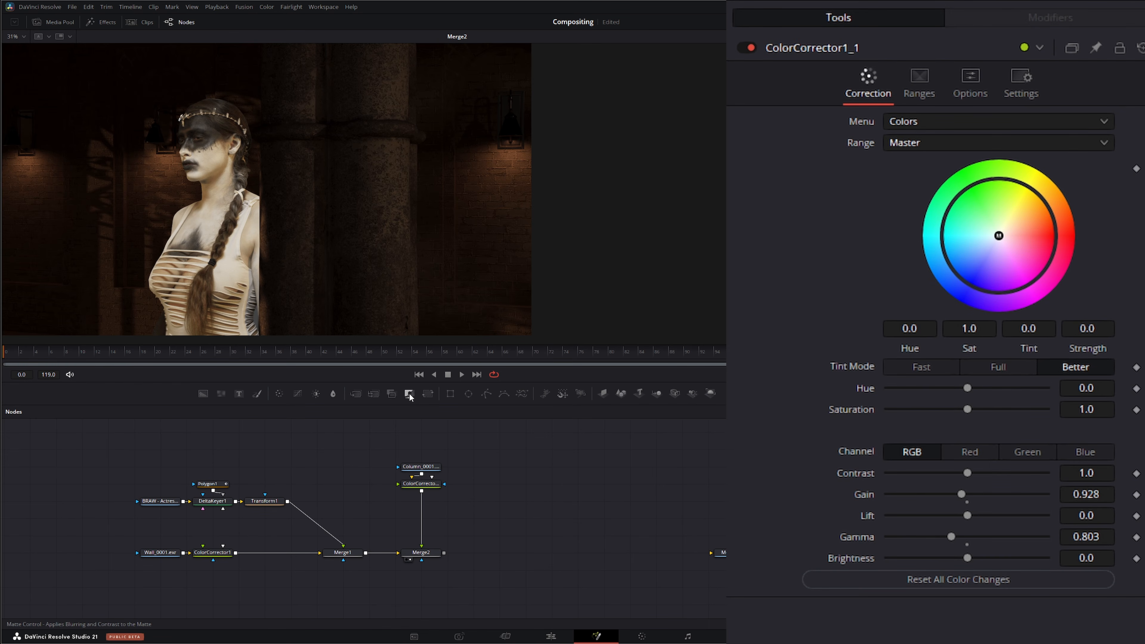
{"action": "left_click_drag", "start_coordinate": [409, 394], "coordinate": [523, 475]}
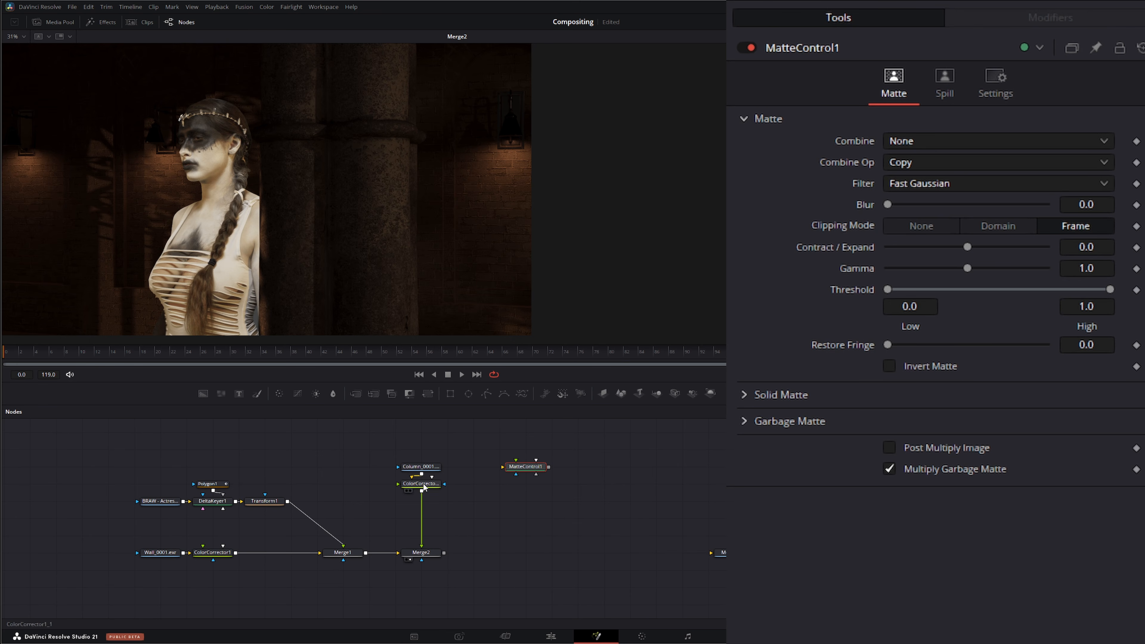
{"action": "left_click_drag", "start_coordinate": [422, 475], "coordinate": [502, 467]}
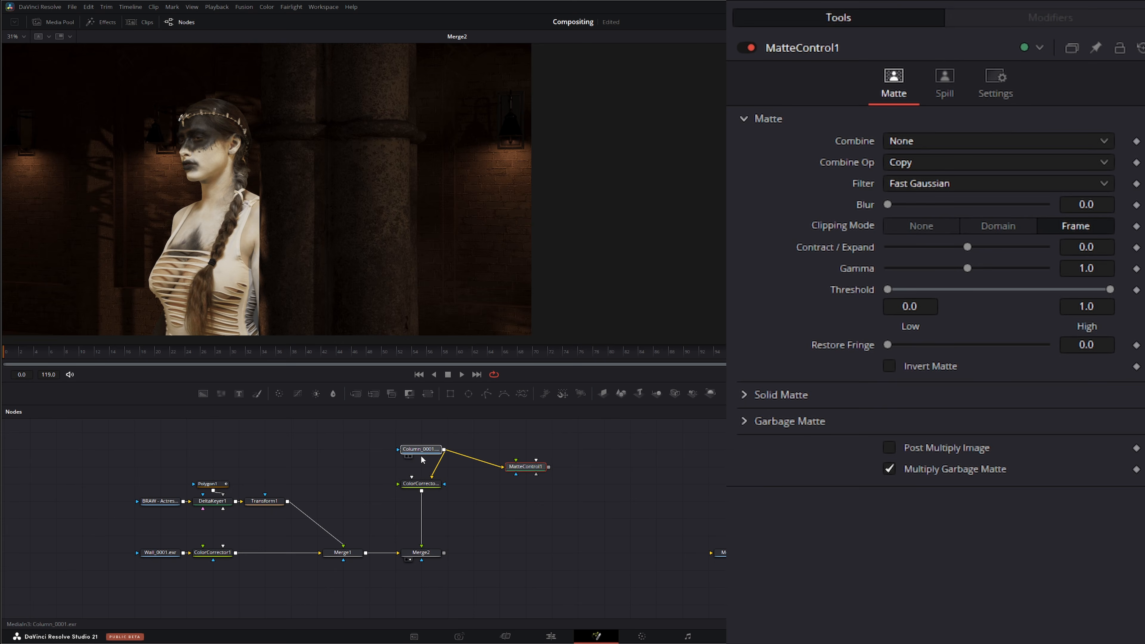
{"action": "left_click_drag", "start_coordinate": [426, 467], "coordinate": [520, 466]}
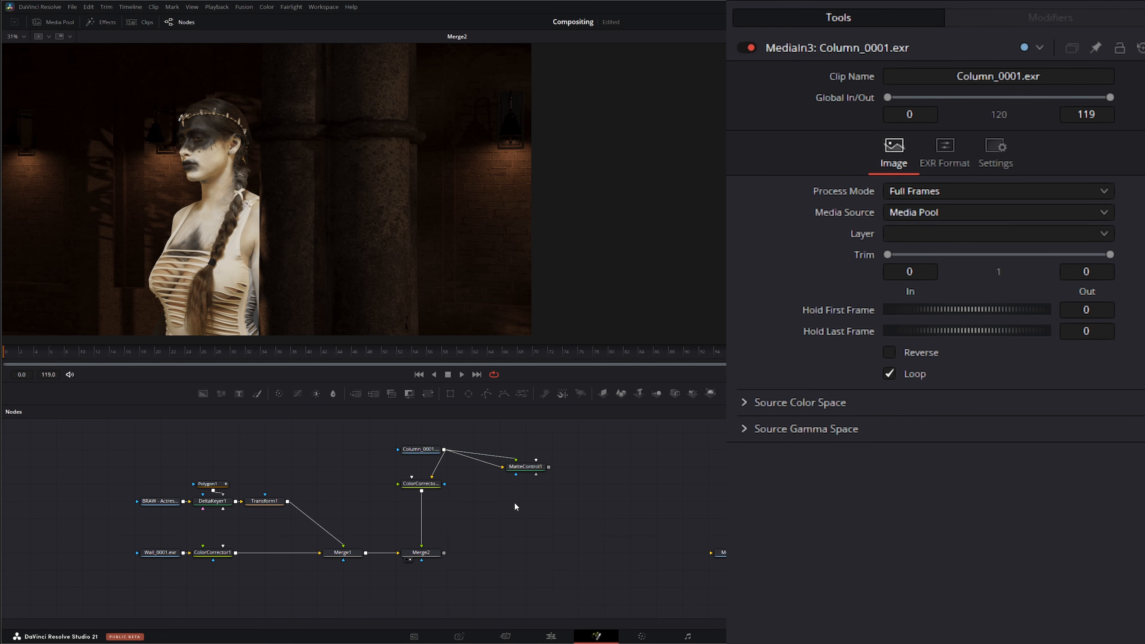
{"action": "left_click", "coordinate": [526, 467]}
{"action": "left_click_drag", "start_coordinate": [528, 466], "coordinate": [527, 483]}
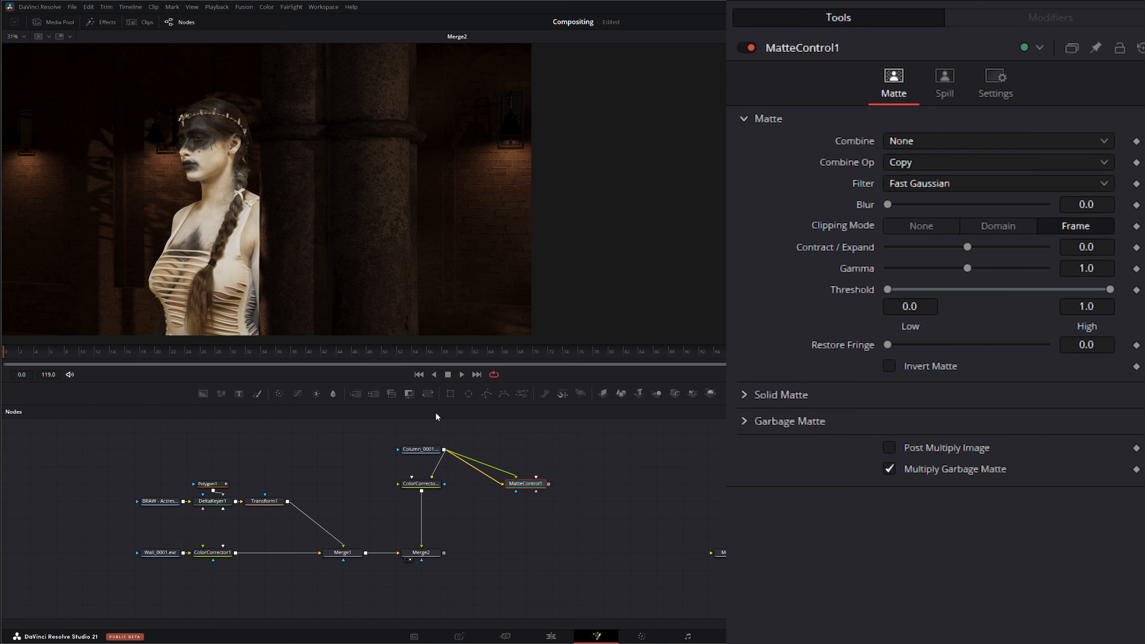
Step: Insert a Transform node between the Column_0001 plate and the Matte Control, and view the Matte Control's alpha
{"action": "left_click_drag", "start_coordinate": [427, 392], "coordinate": [514, 452]}
{"action": "left_click", "coordinate": [525, 484]}
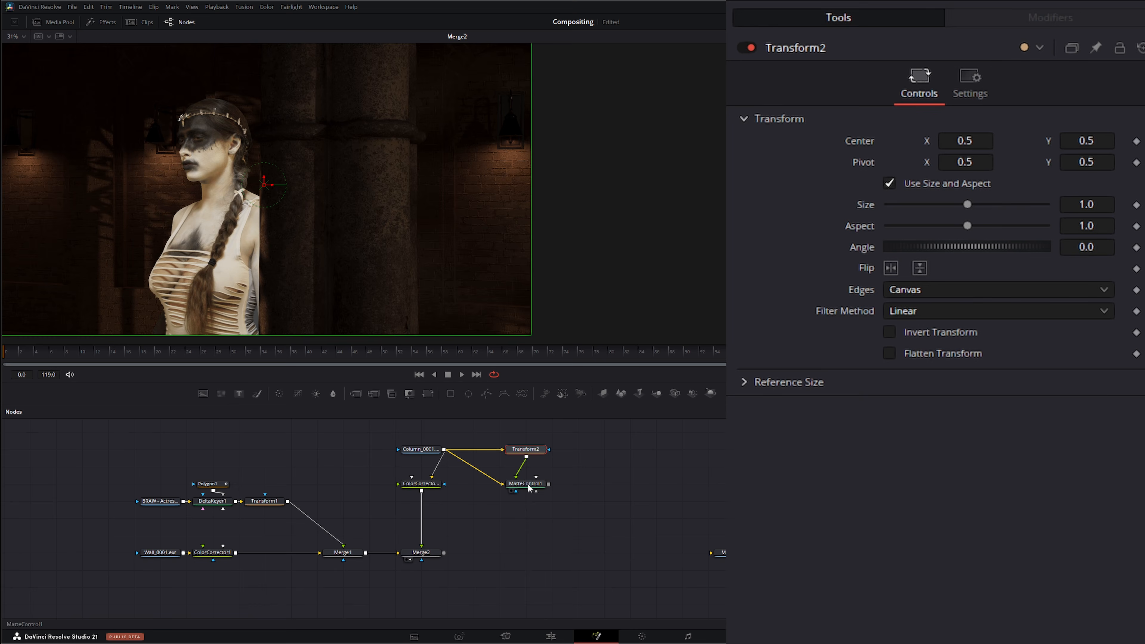
{"action": "key", "text": "a"}
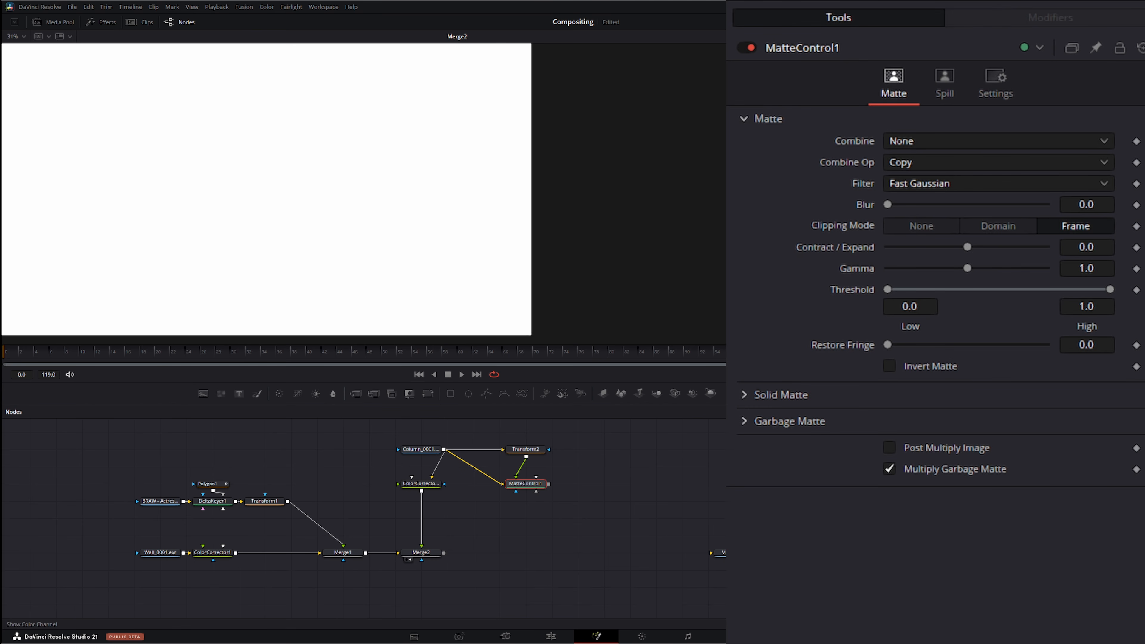
{"action": "key", "text": "2"}
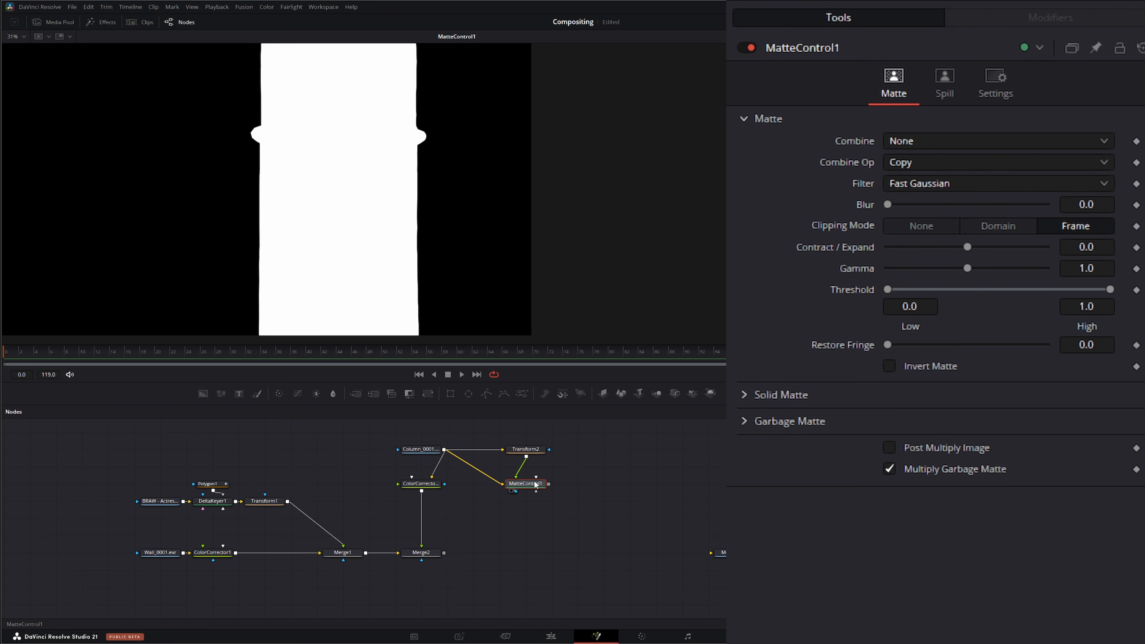
Step: Set the Matte Control's Combine to Combine Alpha and its Combine Op to Subtract
{"action": "left_click", "coordinate": [904, 138]}
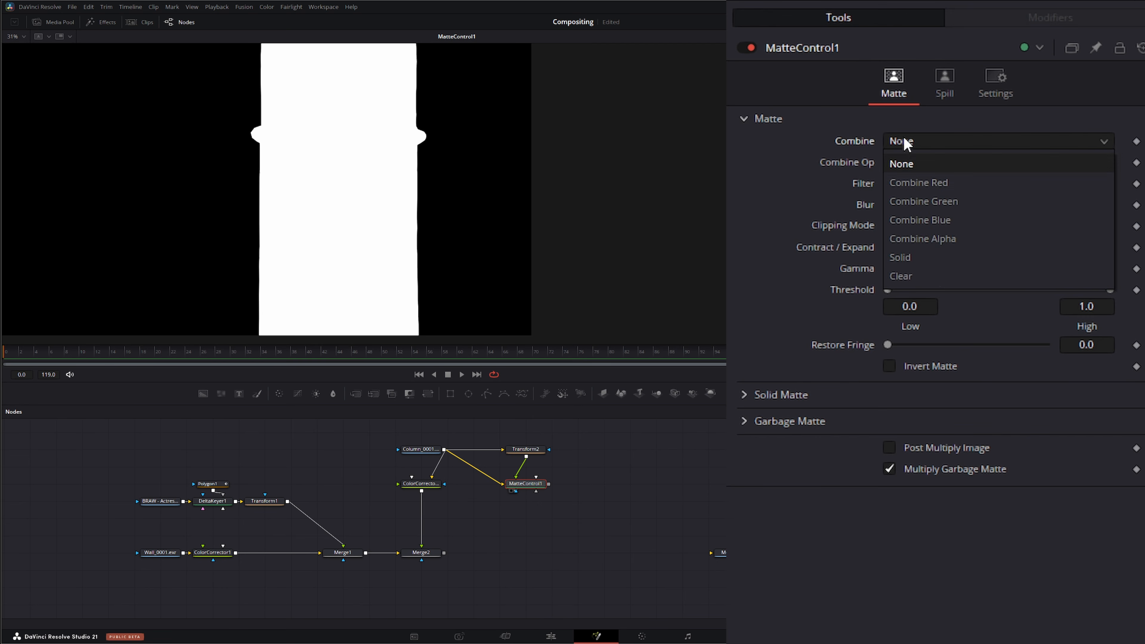
{"action": "left_click", "coordinate": [941, 243]}
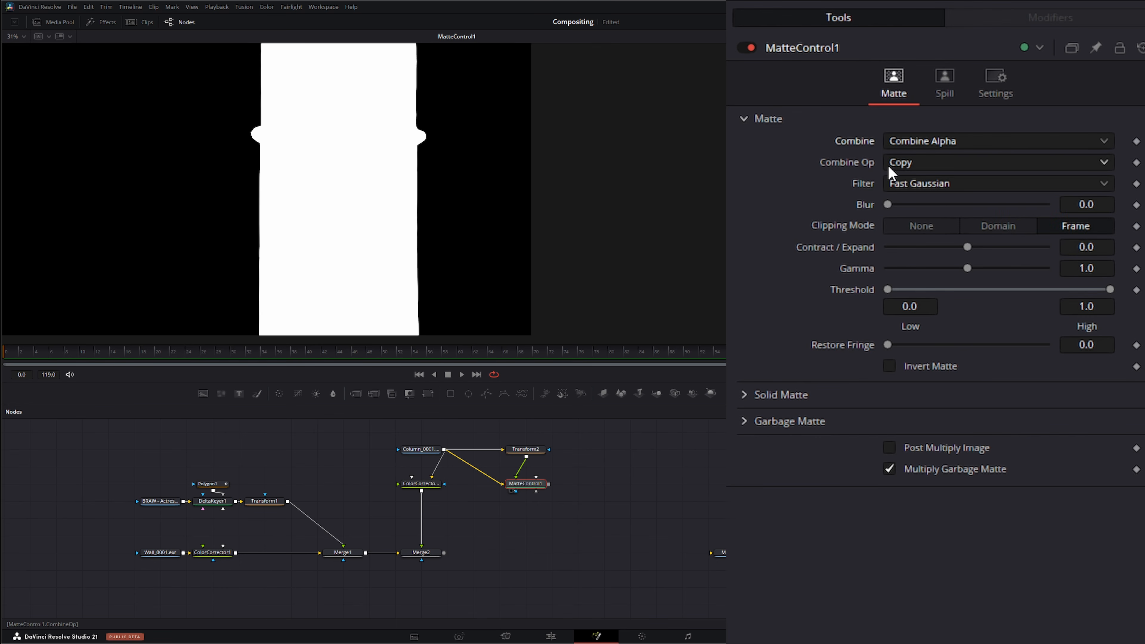
{"action": "left_click", "coordinate": [915, 163]}
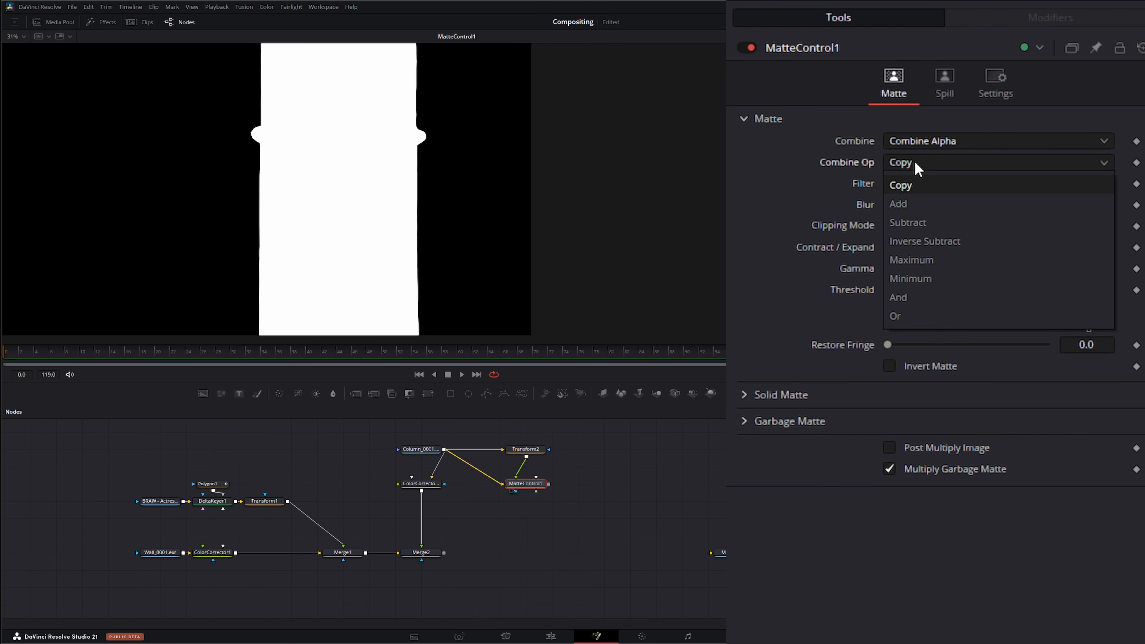
{"action": "left_click", "coordinate": [940, 225]}
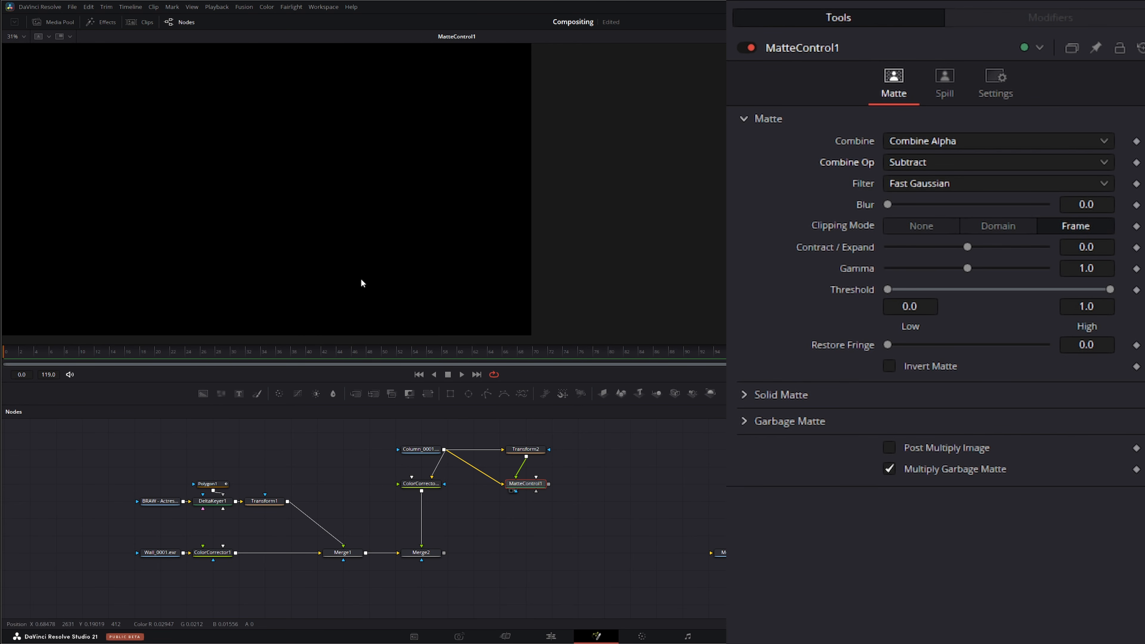
Step: Shrink the column's Transform to size 0.995 and nudge its center to X about 0.5025
{"action": "left_click", "coordinate": [528, 453]}
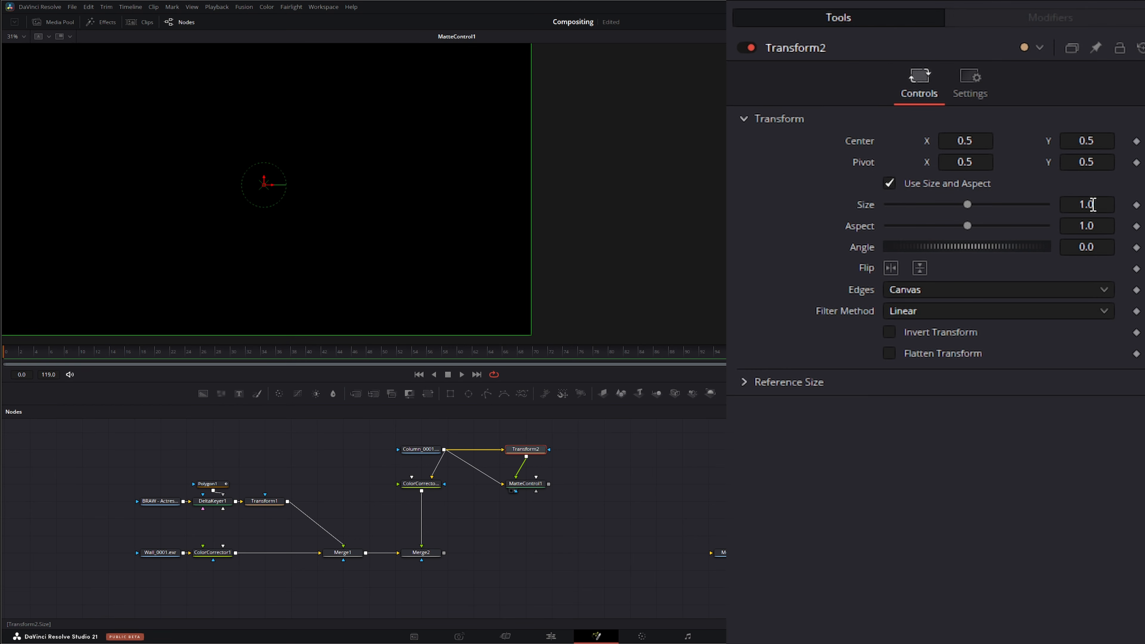
{"action": "left_click_drag", "start_coordinate": [1102, 204], "coordinate": [1097, 205]}
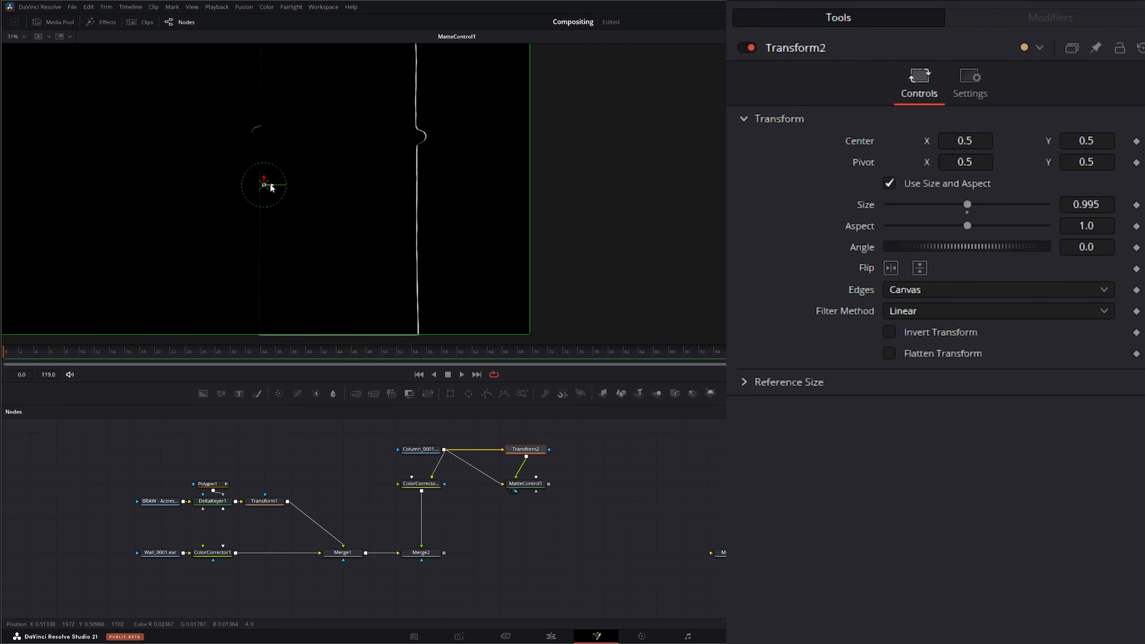
{"action": "left_click_drag", "start_coordinate": [271, 185], "coordinate": [272, 185]}
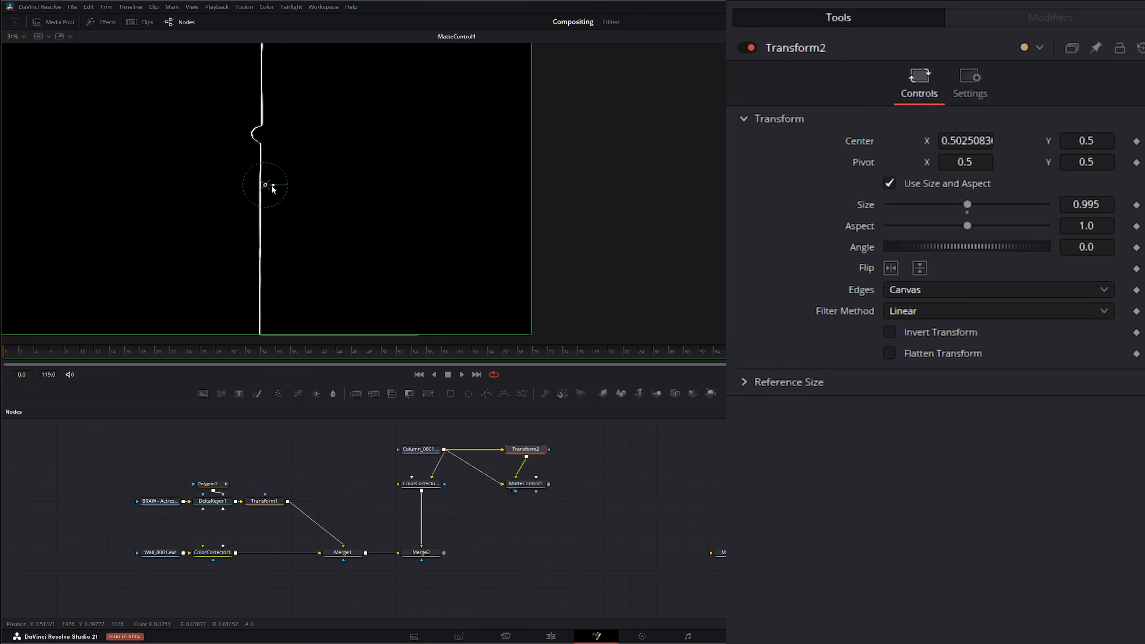
Step: Nudge the column Transform's center to X about 0.5017
{"action": "left_click_drag", "start_coordinate": [271, 185], "coordinate": [271, 186]}
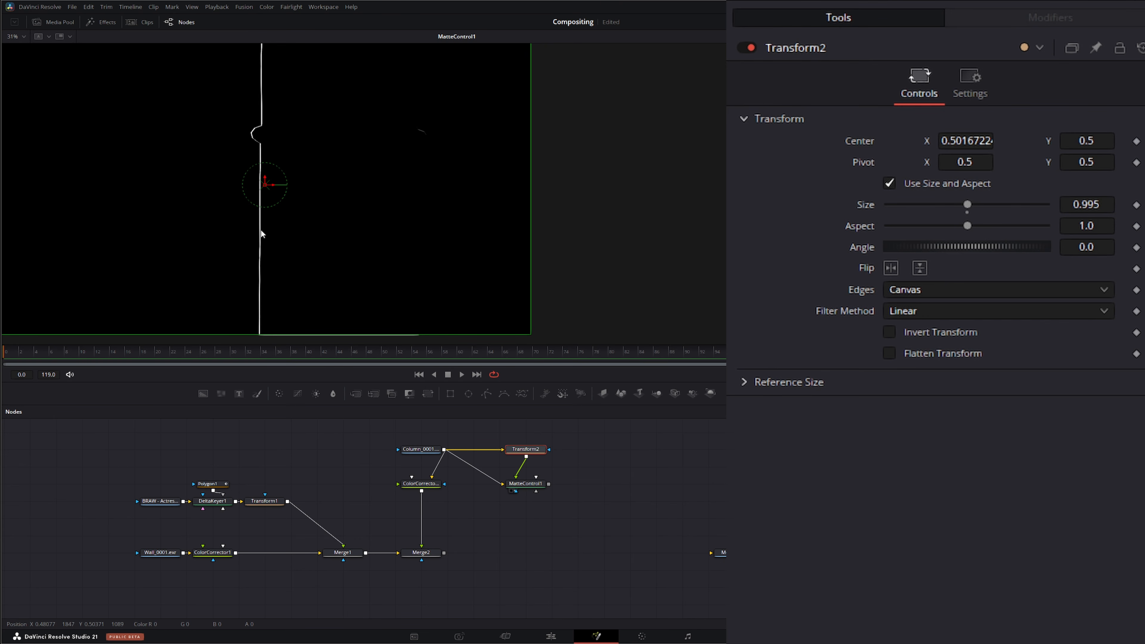
Step: Add a Rectangle mask to the Matte Control, placing it near center X 0.746, Y -0.033 with width about 0.506
{"action": "left_click", "coordinate": [525, 483]}
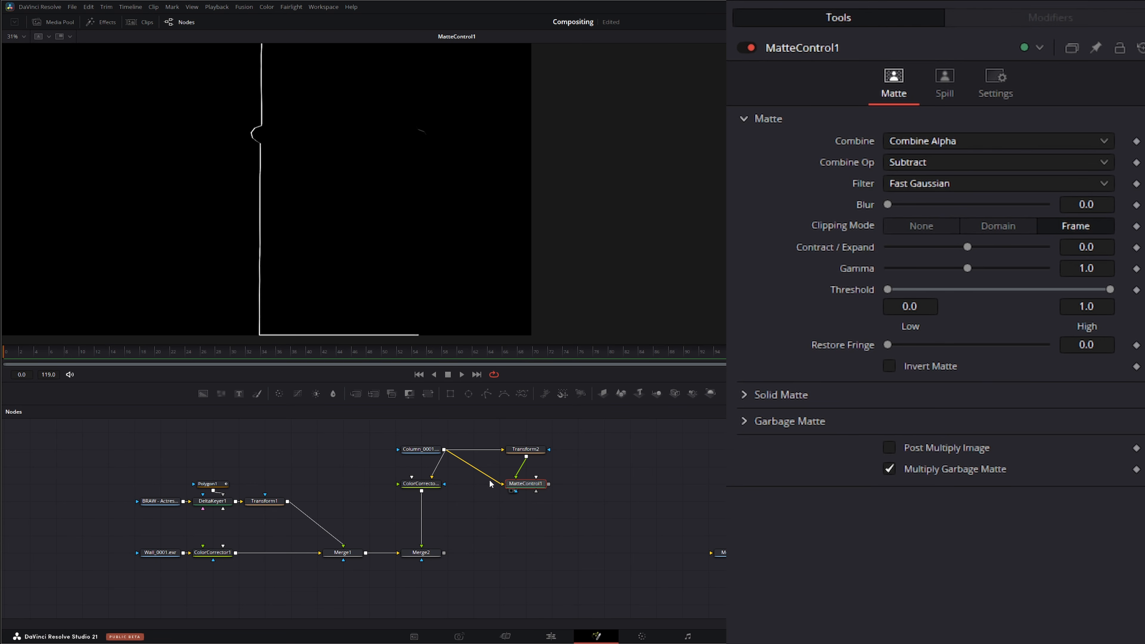
{"action": "left_click_drag", "start_coordinate": [535, 491], "coordinate": [547, 504]}
{"action": "left_click_drag", "start_coordinate": [450, 394], "coordinate": [537, 492]}
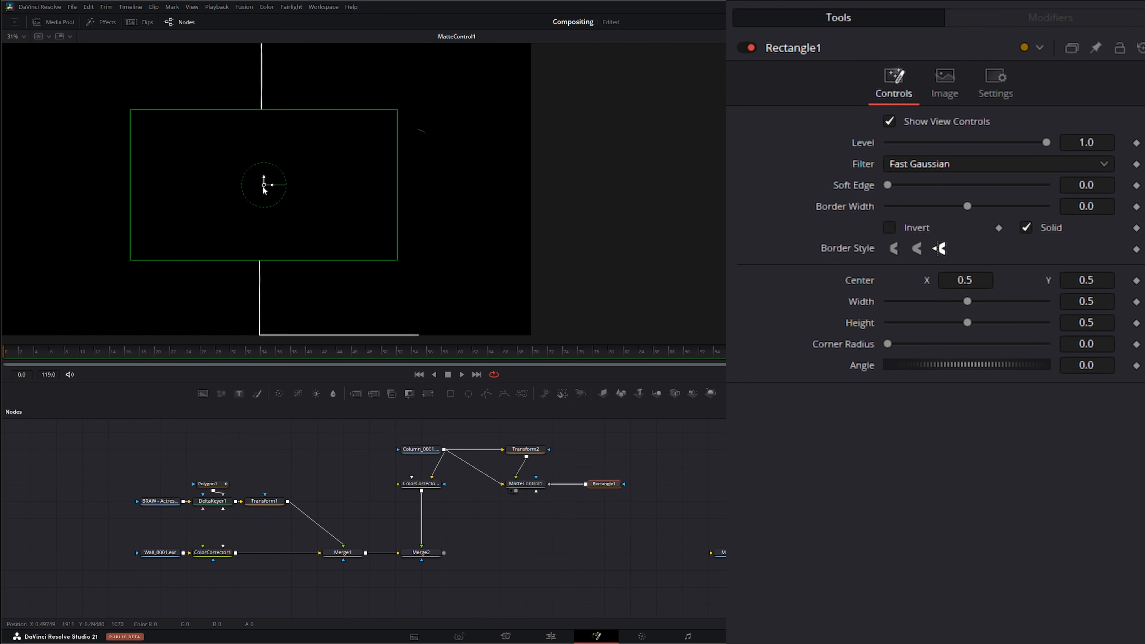
{"action": "left_click_drag", "start_coordinate": [264, 186], "coordinate": [396, 347]}
{"action": "scroll", "coordinate": [260, 330], "scroll_direction": "up", "scroll_amount": 6}
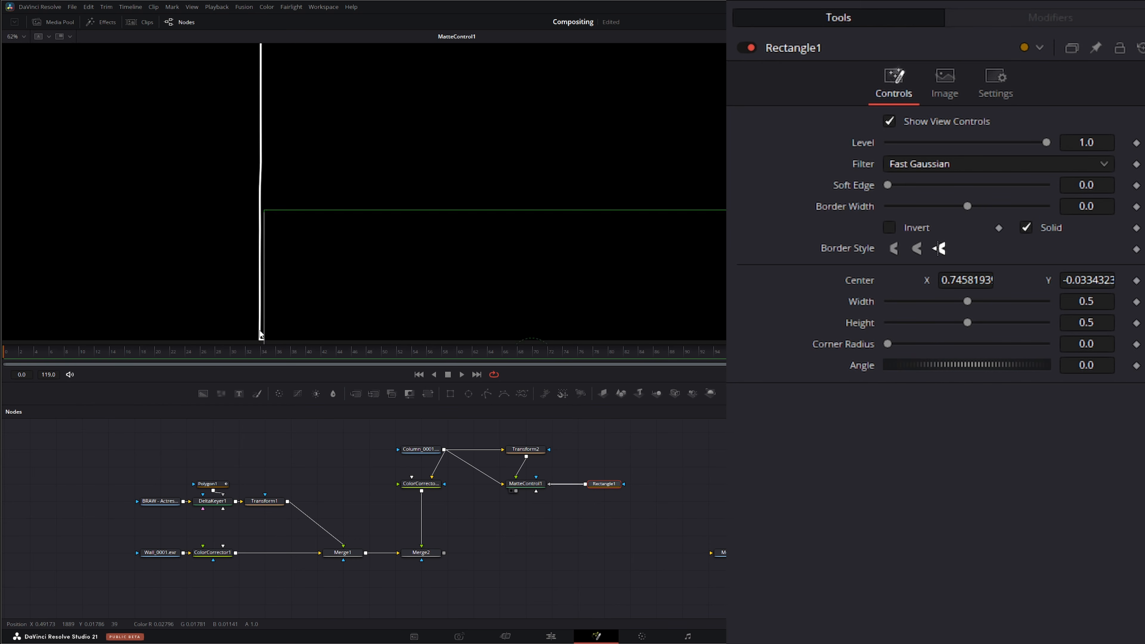
{"action": "scroll", "coordinate": [354, 216], "scroll_direction": "down", "scroll_amount": 2}
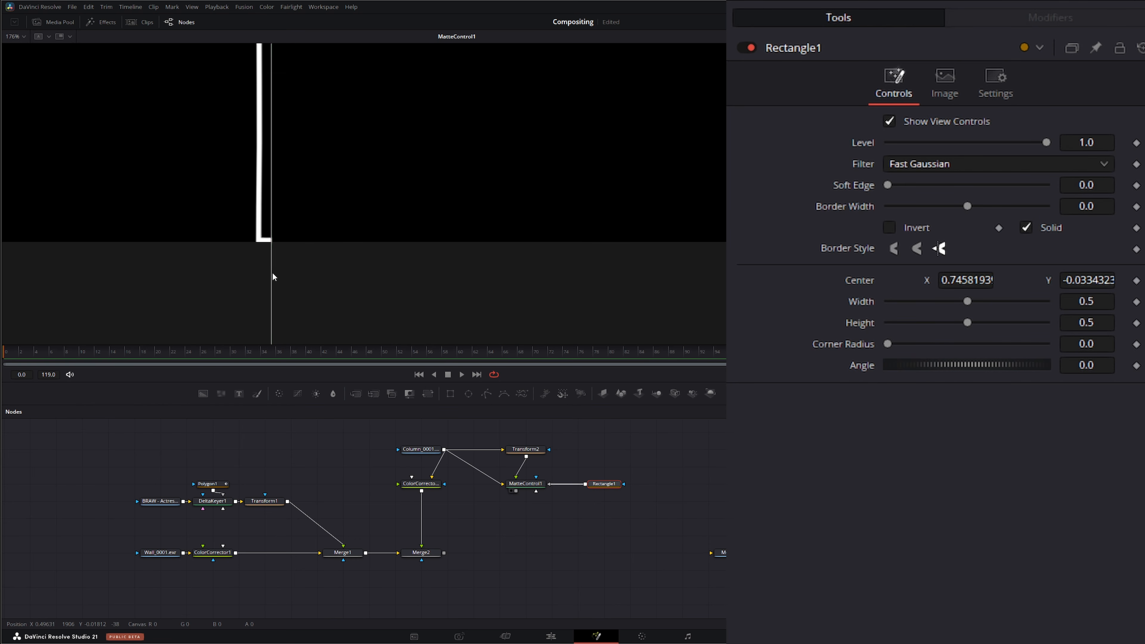
{"action": "left_click_drag", "start_coordinate": [272, 273], "coordinate": [262, 274]}
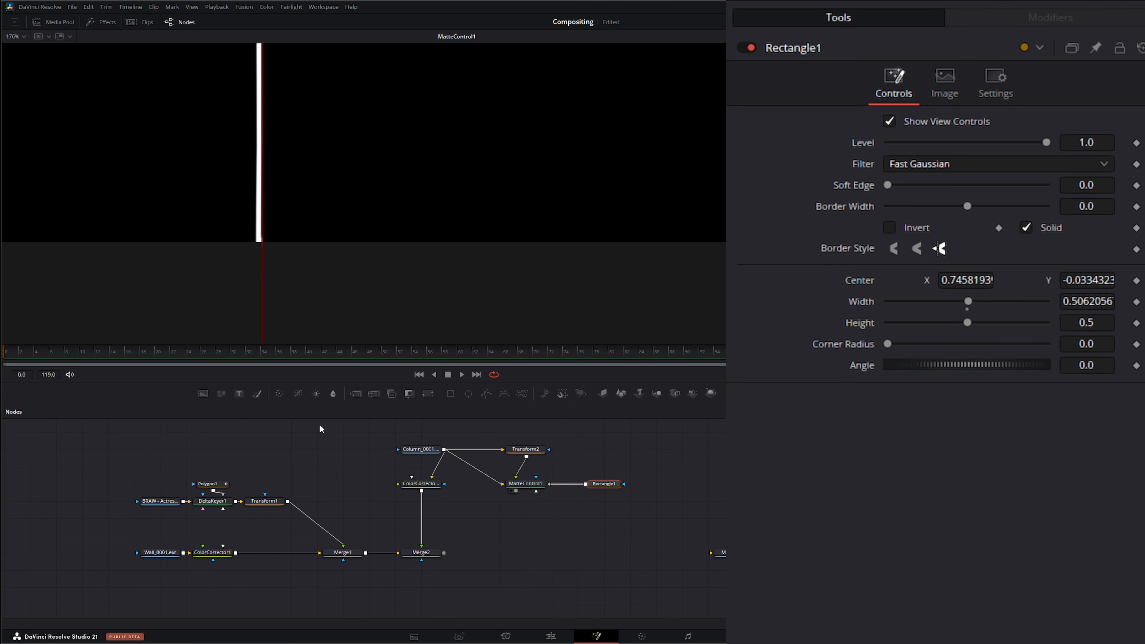
{"action": "left_click_drag", "start_coordinate": [594, 483], "coordinate": [567, 449]}
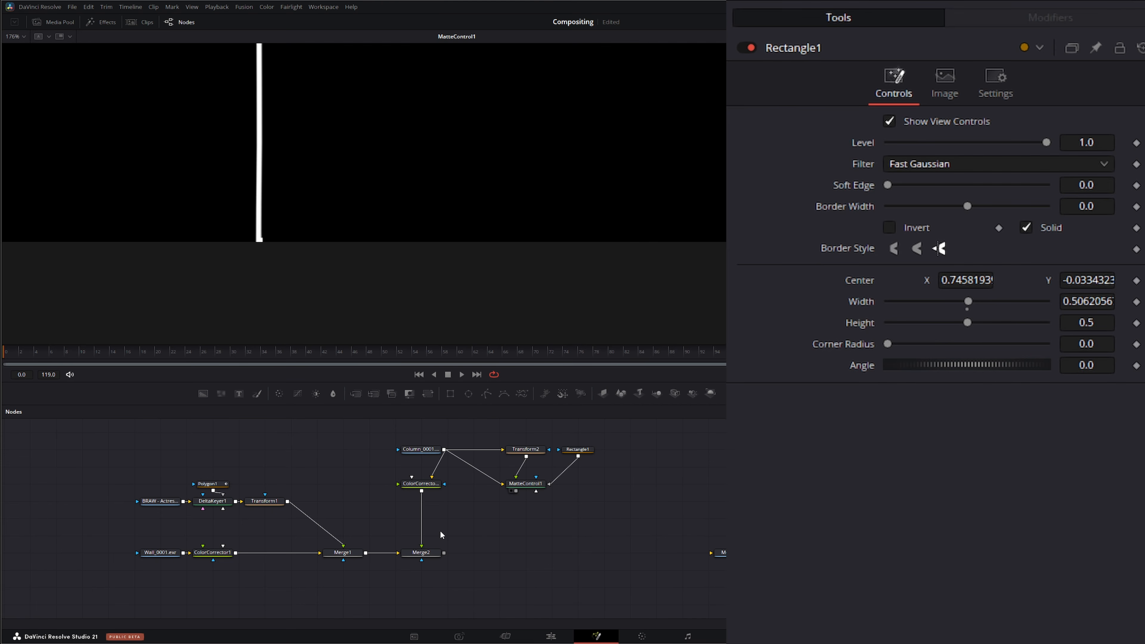
Step: View Merge2 and insert a Blur after the column's Color Corrector, masked by the Matte Control
{"action": "left_click", "coordinate": [408, 559]}
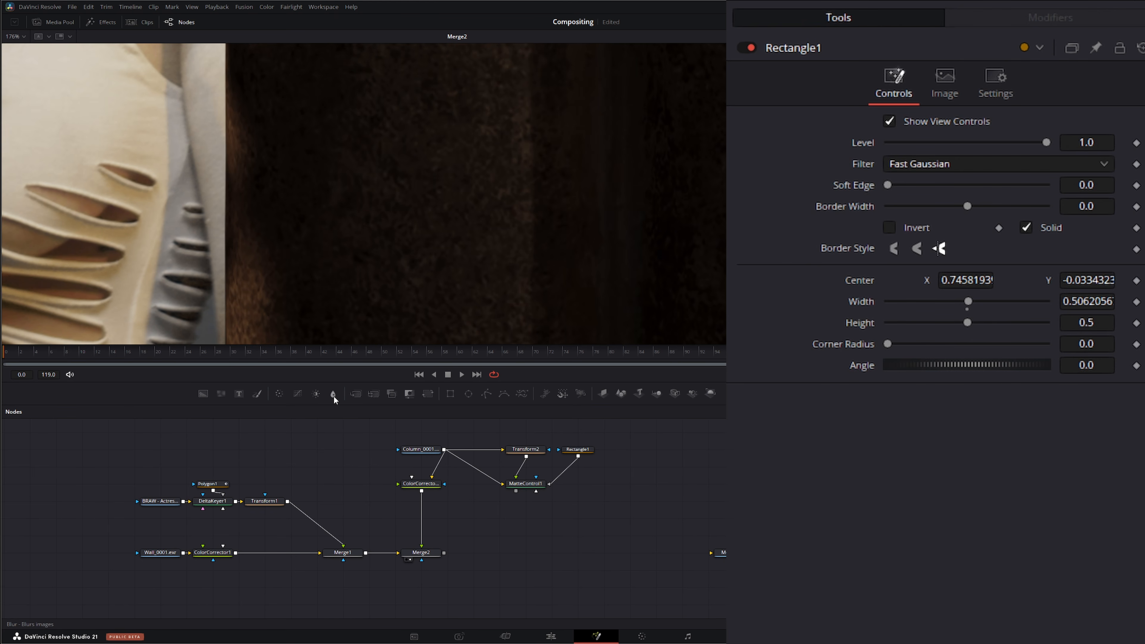
{"action": "left_click_drag", "start_coordinate": [334, 395], "coordinate": [421, 506]}
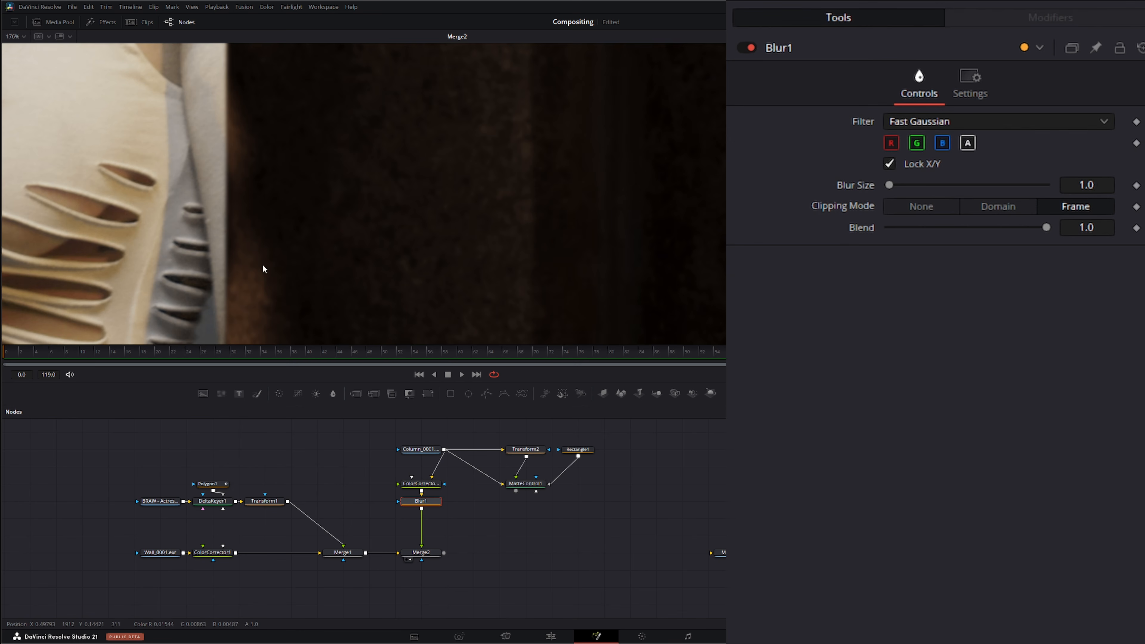
{"action": "left_click_drag", "start_coordinate": [516, 490], "coordinate": [397, 500]}
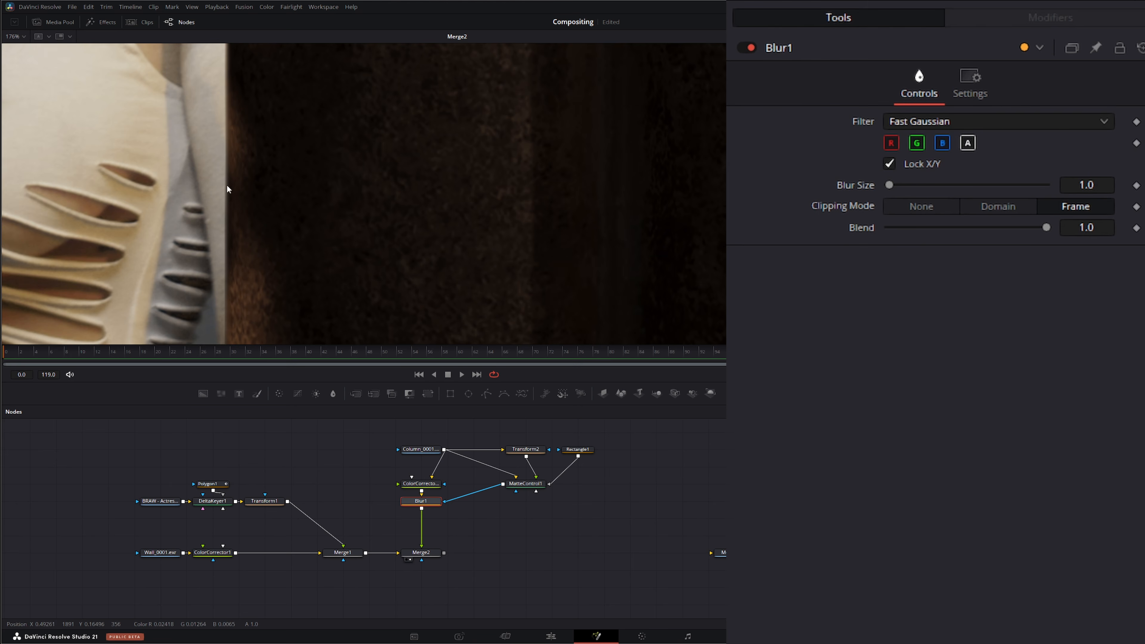
Step: Set the column Blur's size to 1.5
{"action": "scroll", "coordinate": [219, 164], "scroll_direction": "up", "scroll_amount": 8}
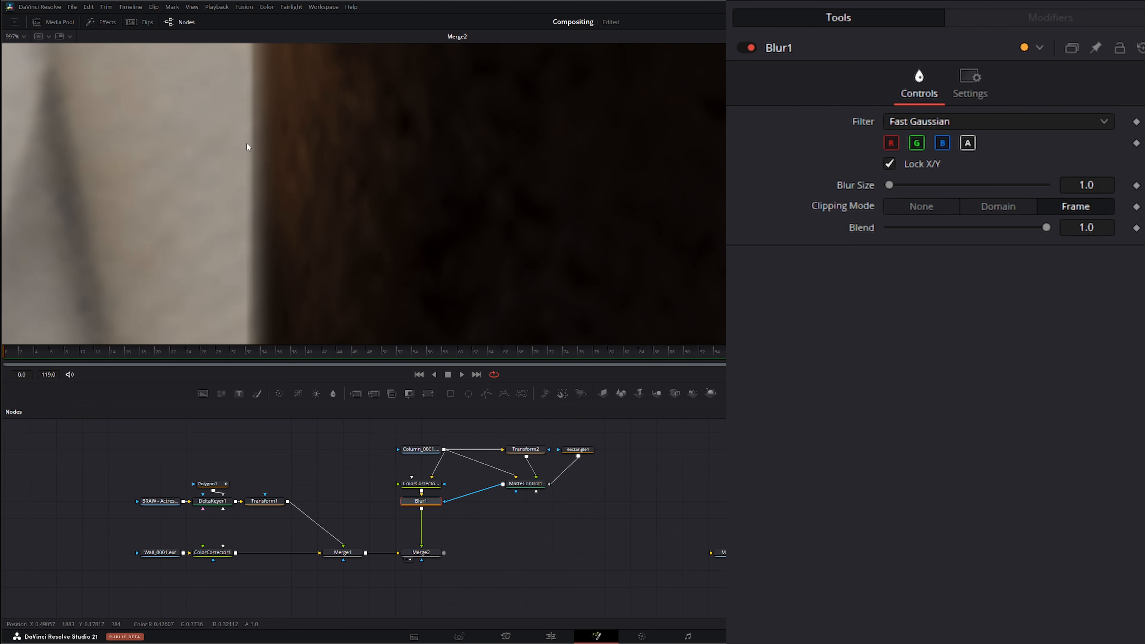
{"action": "scroll", "coordinate": [250, 192], "scroll_direction": "down", "scroll_amount": 10}
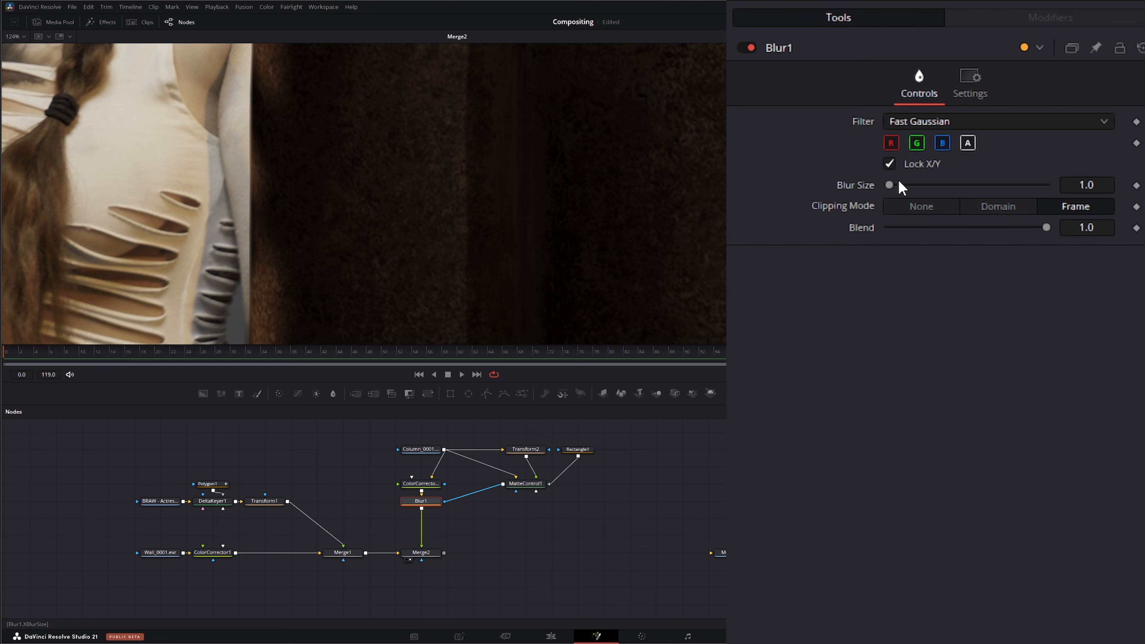
{"action": "left_click_drag", "start_coordinate": [892, 187], "coordinate": [889, 187]}
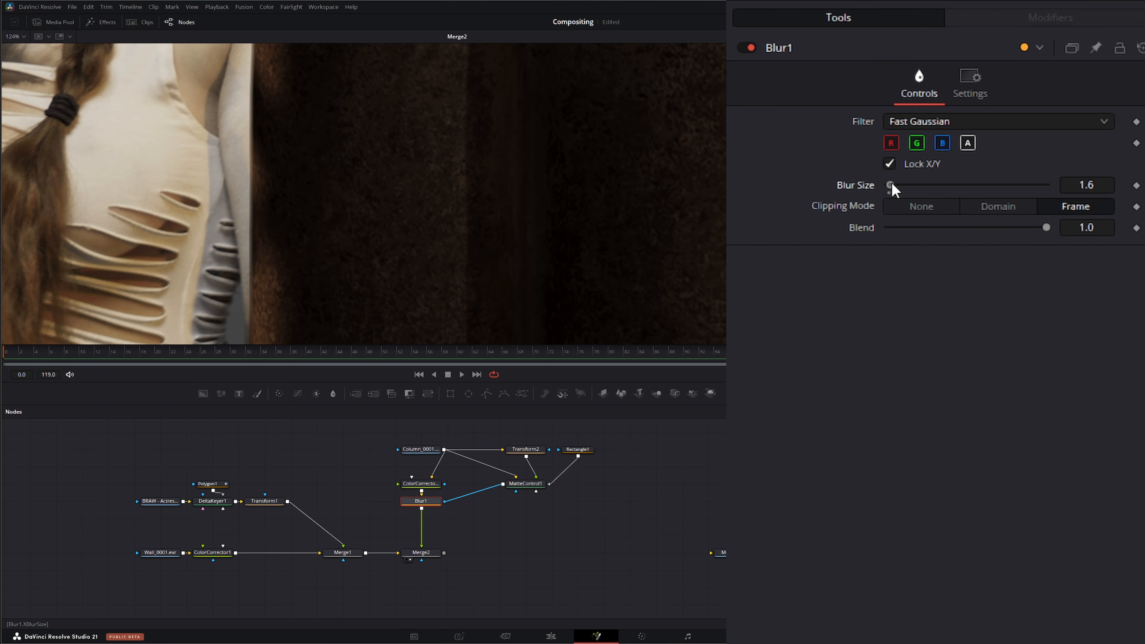
{"action": "left_click", "coordinate": [1088, 184]}
{"action": "type", "text": "1.5"}
{"action": "key", "text": "Tab"}
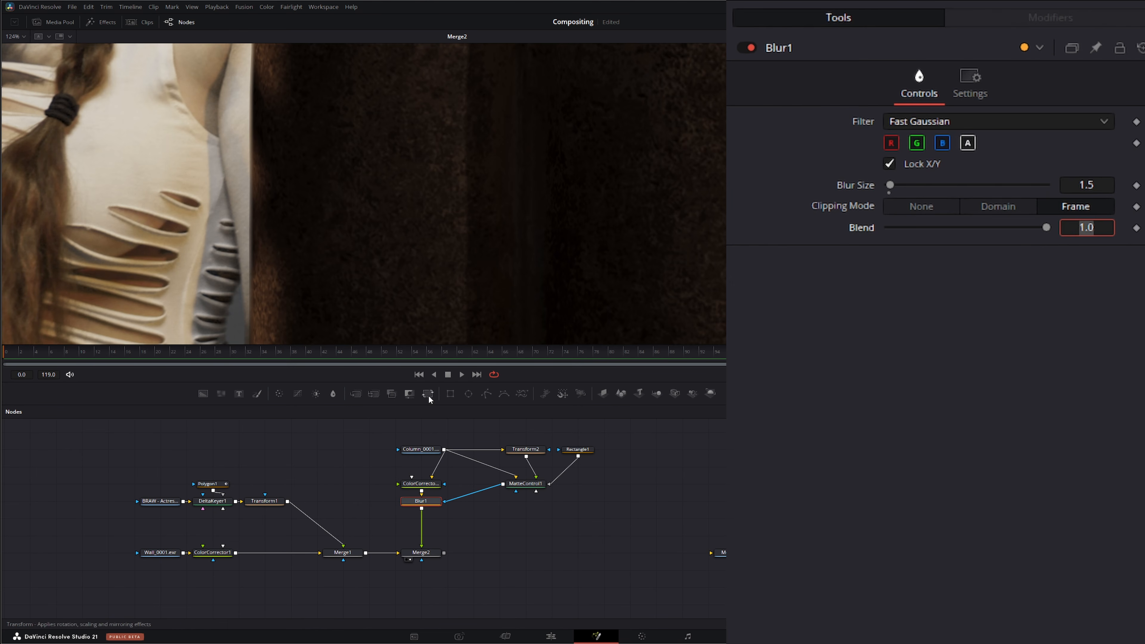
{"action": "left_click", "coordinate": [525, 483]}
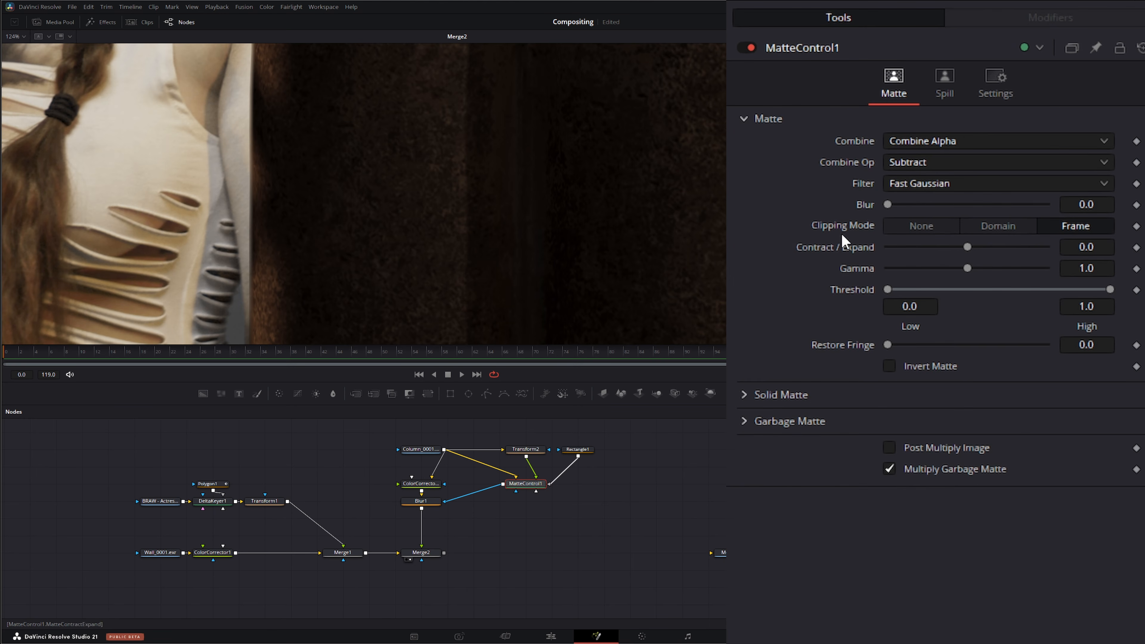
{"action": "left_click_drag", "start_coordinate": [891, 206], "coordinate": [887, 203]}
{"action": "mouse_move", "coordinate": [970, 247]}
{"action": "left_mouse_down"}
{"action": "mouse_move", "coordinate": [983, 247]}
{"action": "mouse_move", "coordinate": [959, 246]}
{"action": "left_mouse_up"}
{"action": "double_click", "coordinate": [858, 248]}
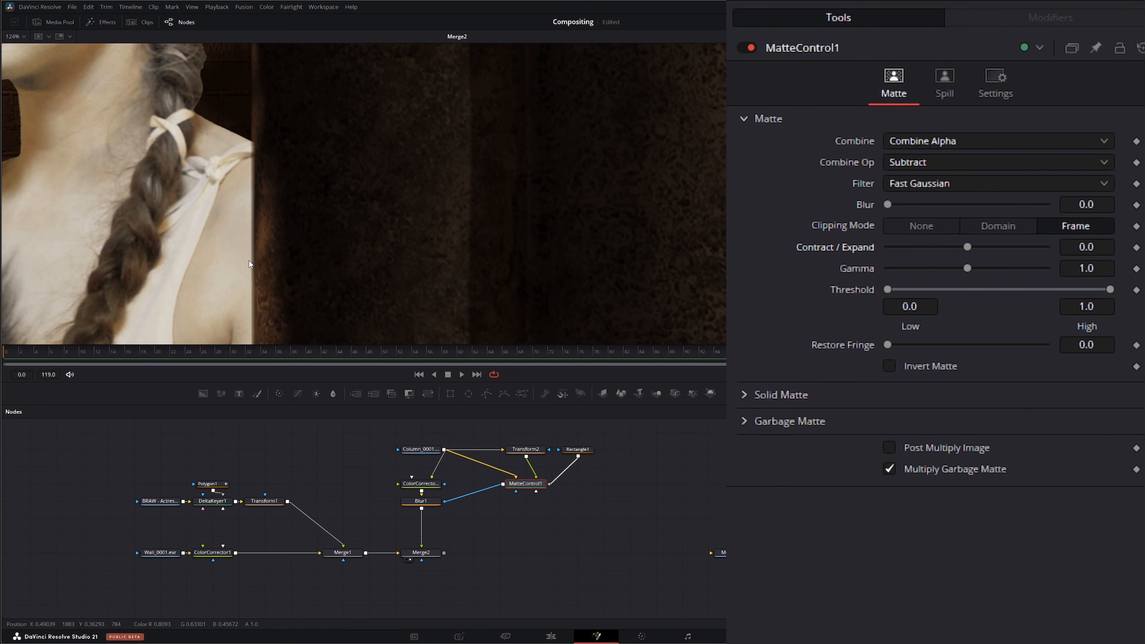
Step: Add a Blur after the wall's Color Corrector and set its blur size to 0.5
{"action": "scroll", "coordinate": [249, 261], "scroll_direction": "down", "scroll_amount": 5}
{"action": "left_click_drag", "start_coordinate": [257, 272], "coordinate": [255, 242]}
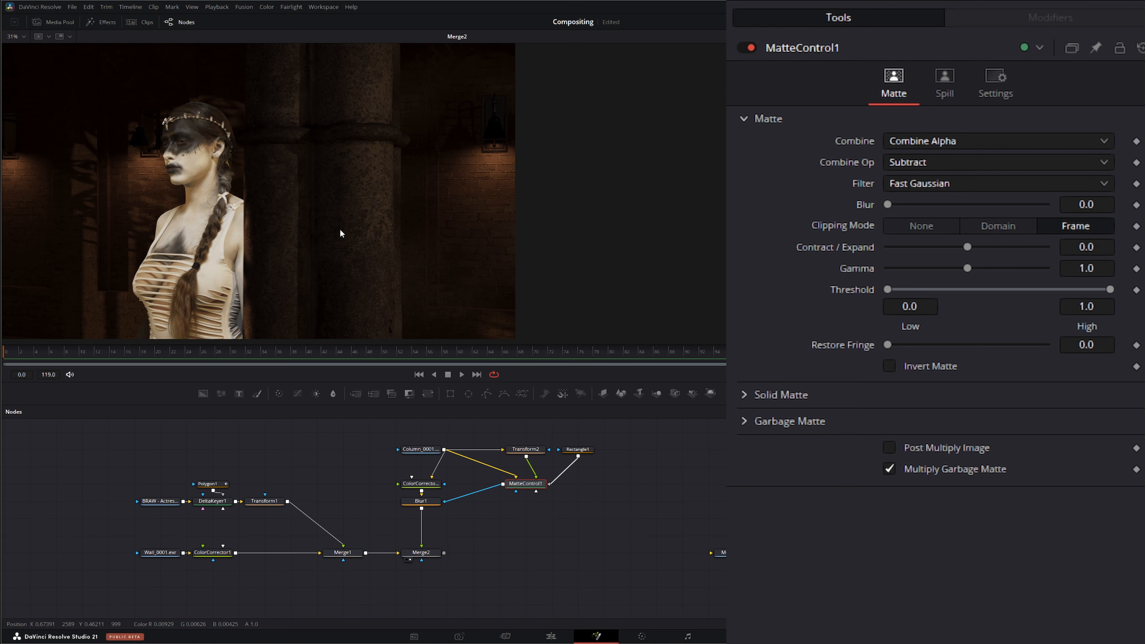
{"action": "left_click", "coordinate": [213, 554]}
{"action": "left_click", "coordinate": [333, 393]}
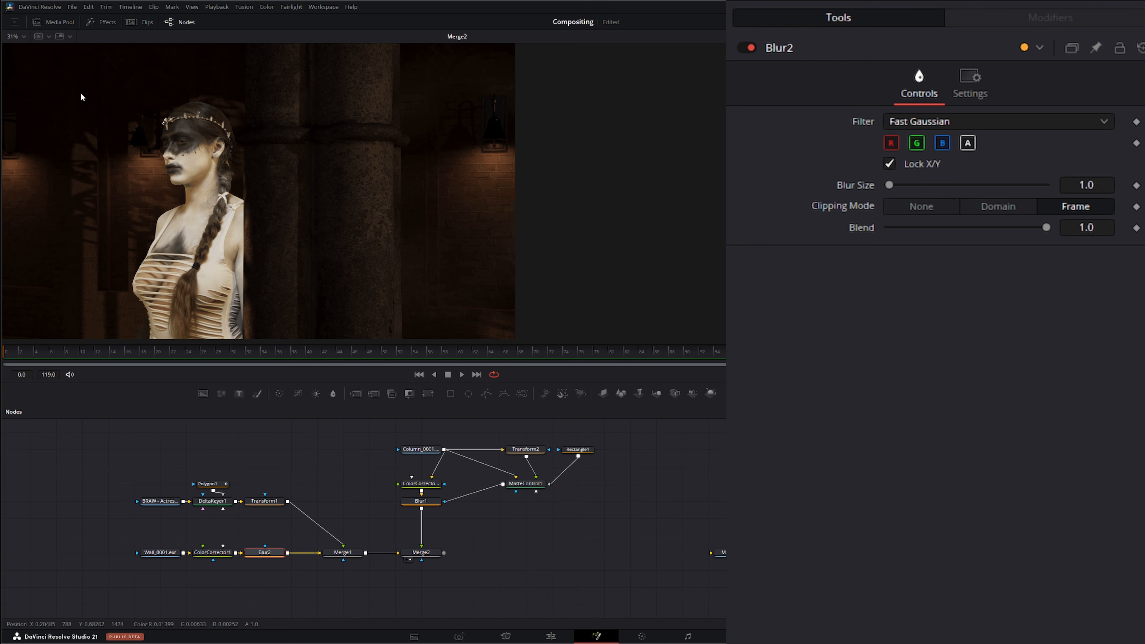
{"action": "double_click", "coordinate": [1105, 192]}
{"action": "type", "text": "0.5"}
{"action": "key", "text": "Tab"}
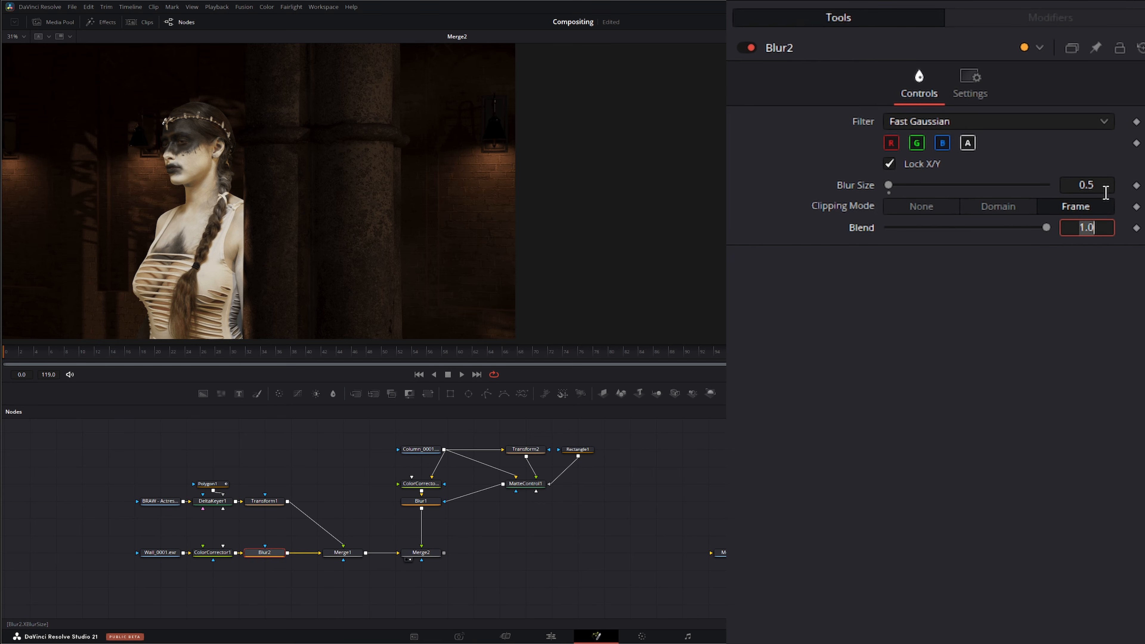
Step: Add another Blur after the column's Blur and set its blur size to 0.5
{"action": "left_click", "coordinate": [421, 501]}
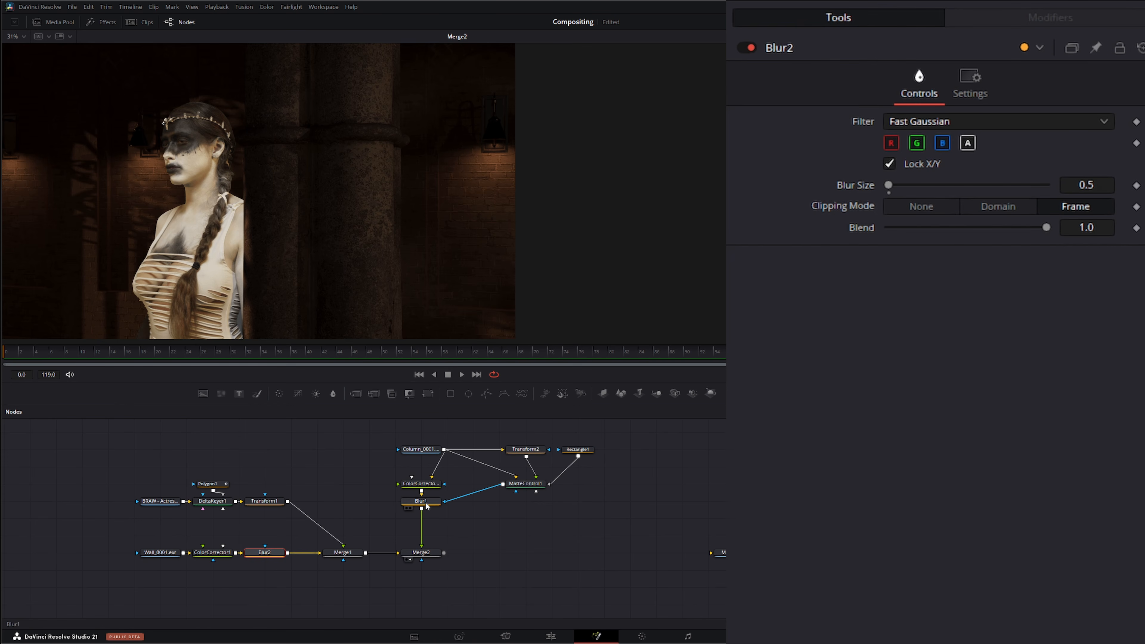
{"action": "left_click", "coordinate": [332, 392]}
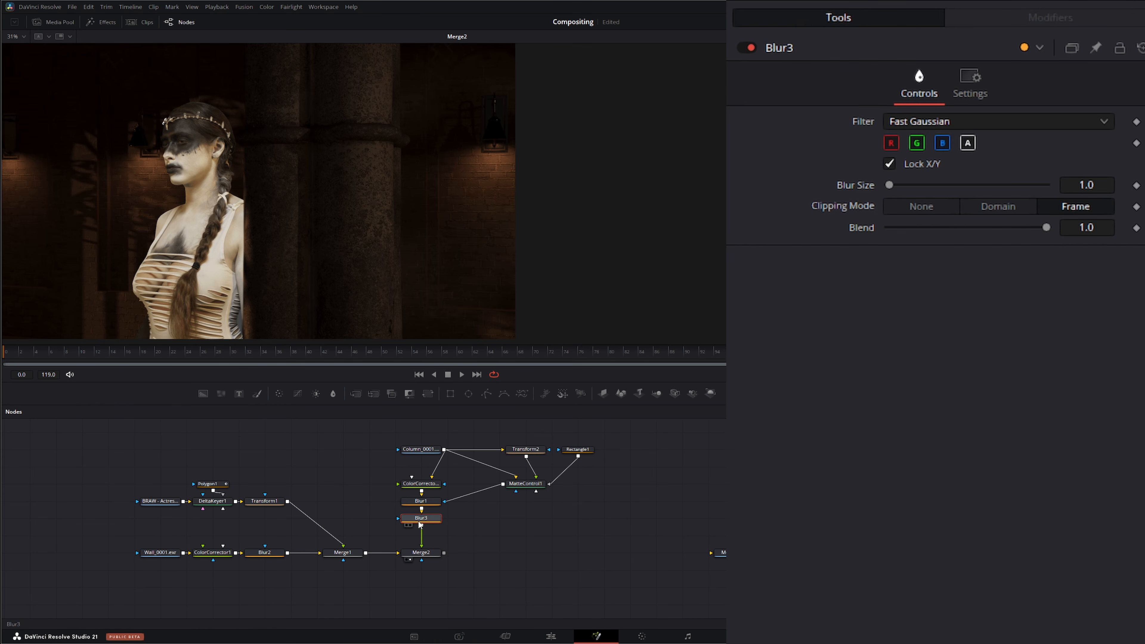
{"action": "left_click", "coordinate": [1101, 186]}
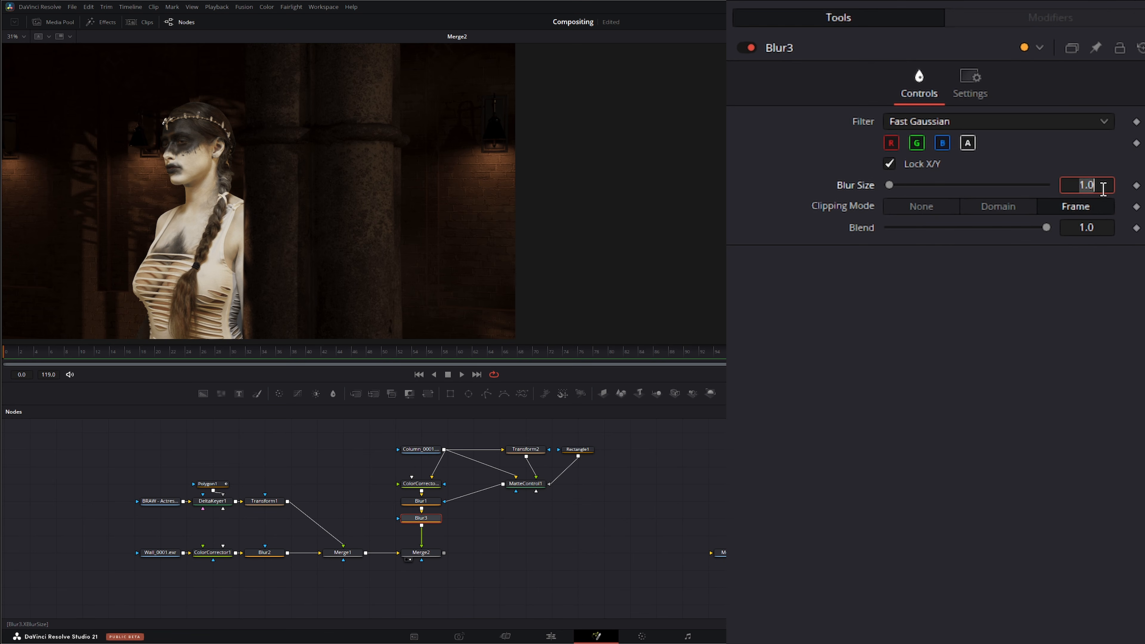
{"action": "key", "text": "BackSpace"}
{"action": "type", "text": ".5"}
{"action": "key", "text": "Tab"}
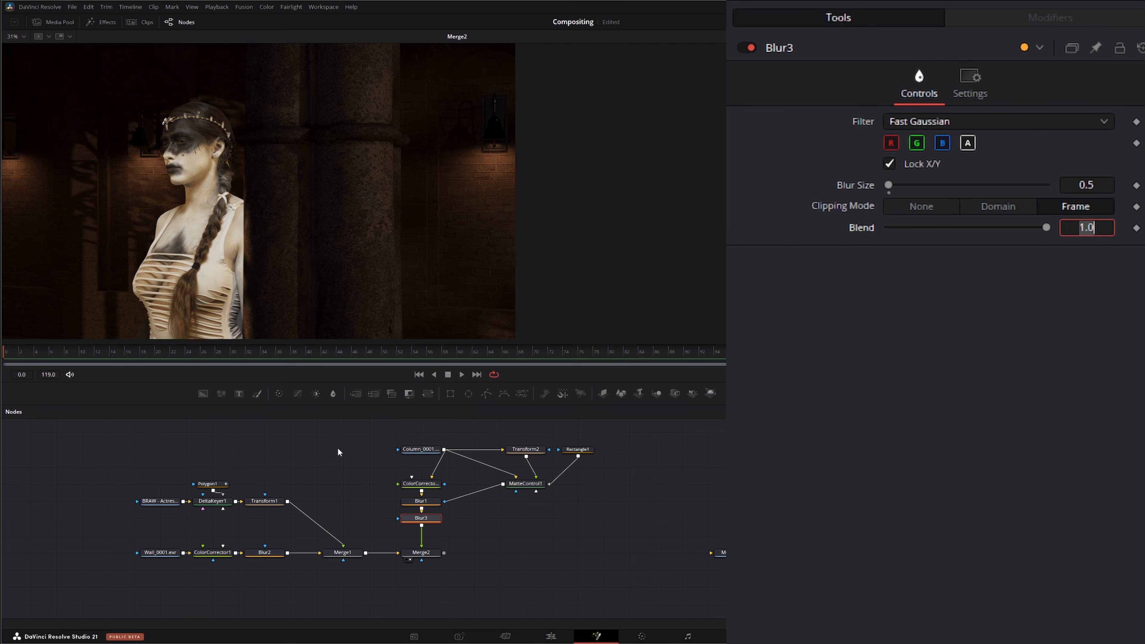
Step: Play back the composite and return to the first frame
{"action": "left_click", "coordinate": [463, 374]}
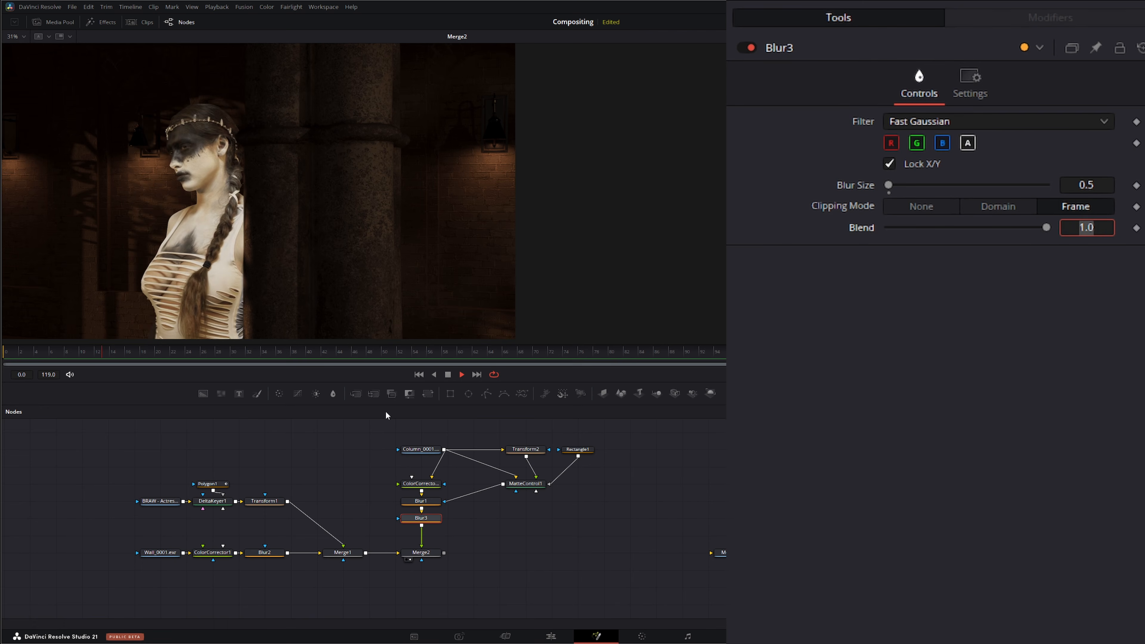
{"action": "left_click", "coordinate": [448, 374]}
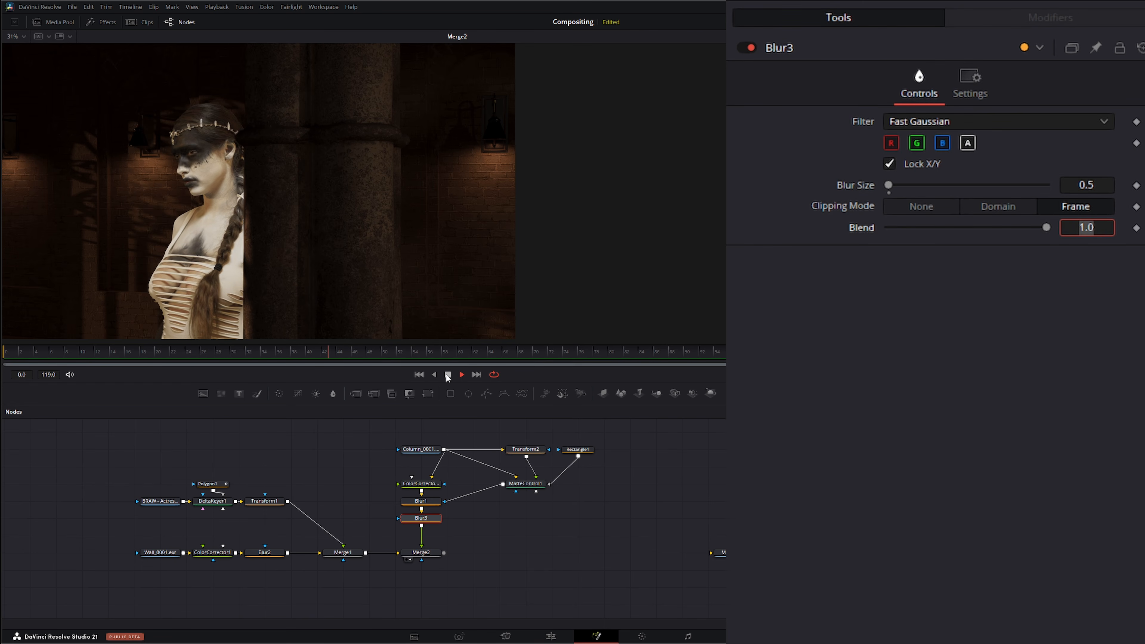
{"action": "left_click", "coordinate": [419, 374]}
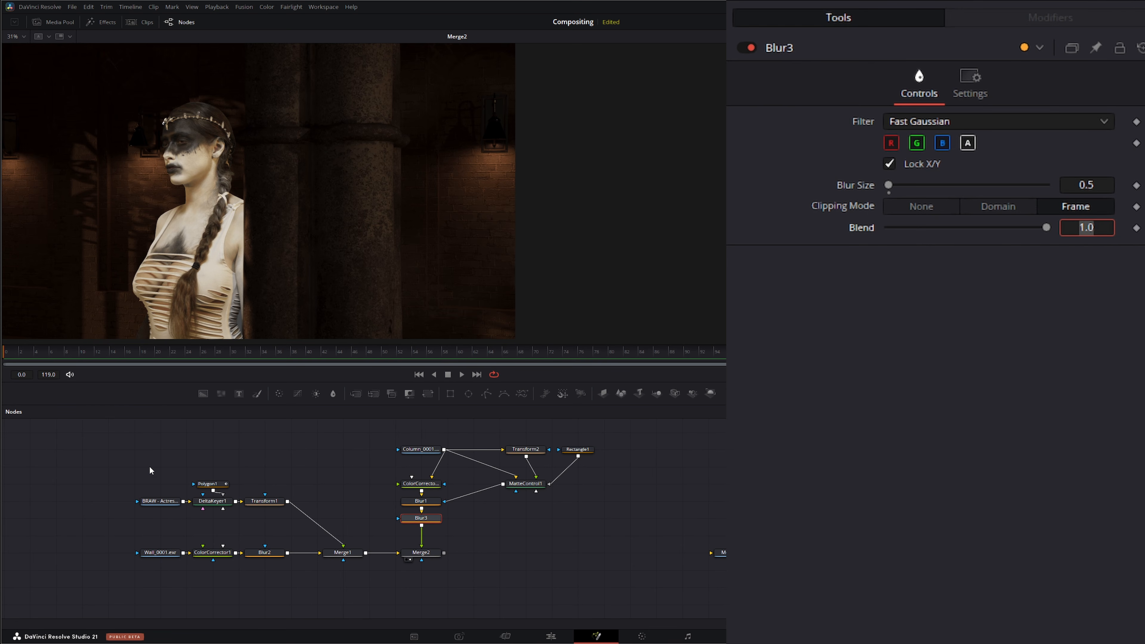
Step: Shift the actress and wall nodes aside and add a Stop Motion node above the wall branch
{"action": "left_click_drag", "start_coordinate": [102, 455], "coordinate": [379, 593]}
{"action": "left_click_drag", "start_coordinate": [343, 552], "coordinate": [239, 552]}
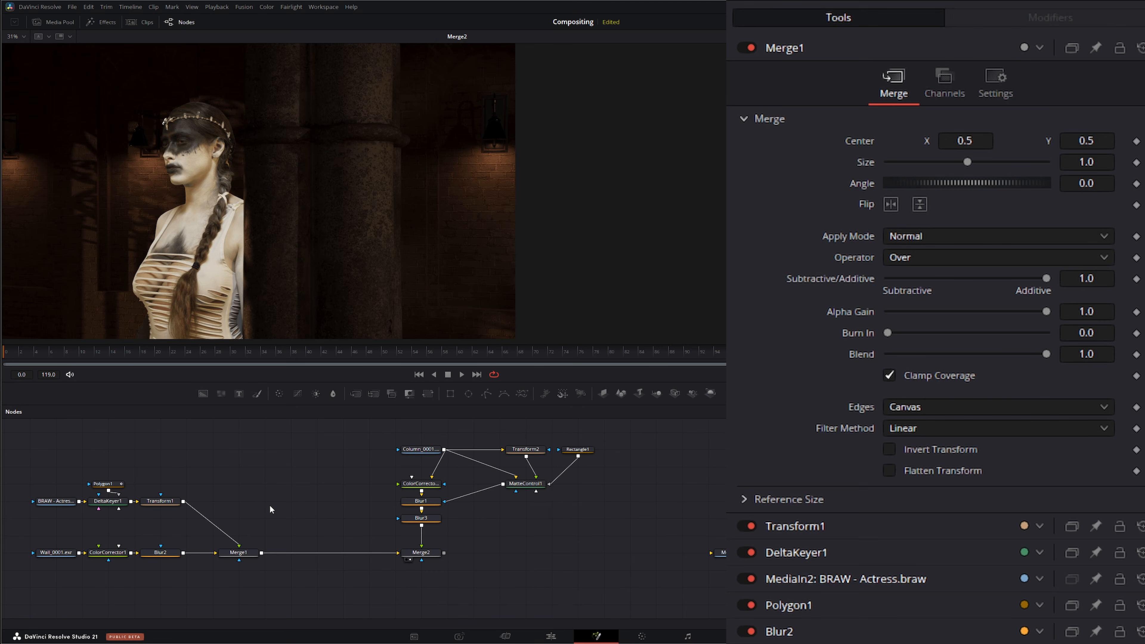
{"action": "key", "text": "shift+space"}
{"action": "type", "text": "del"}
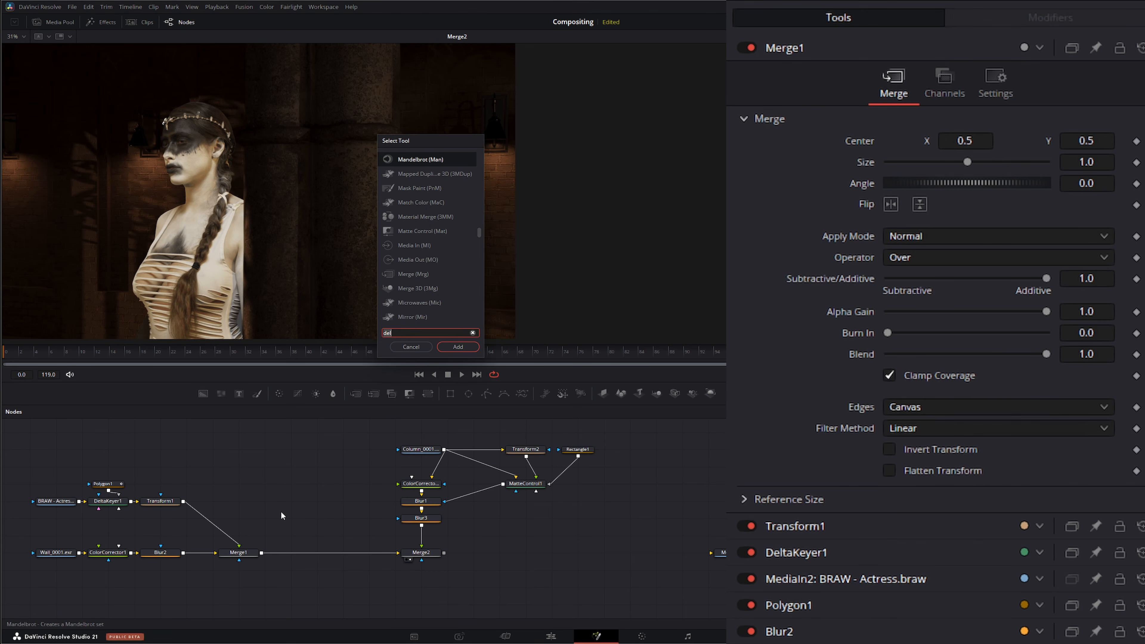
{"action": "type", "text": "stop"}
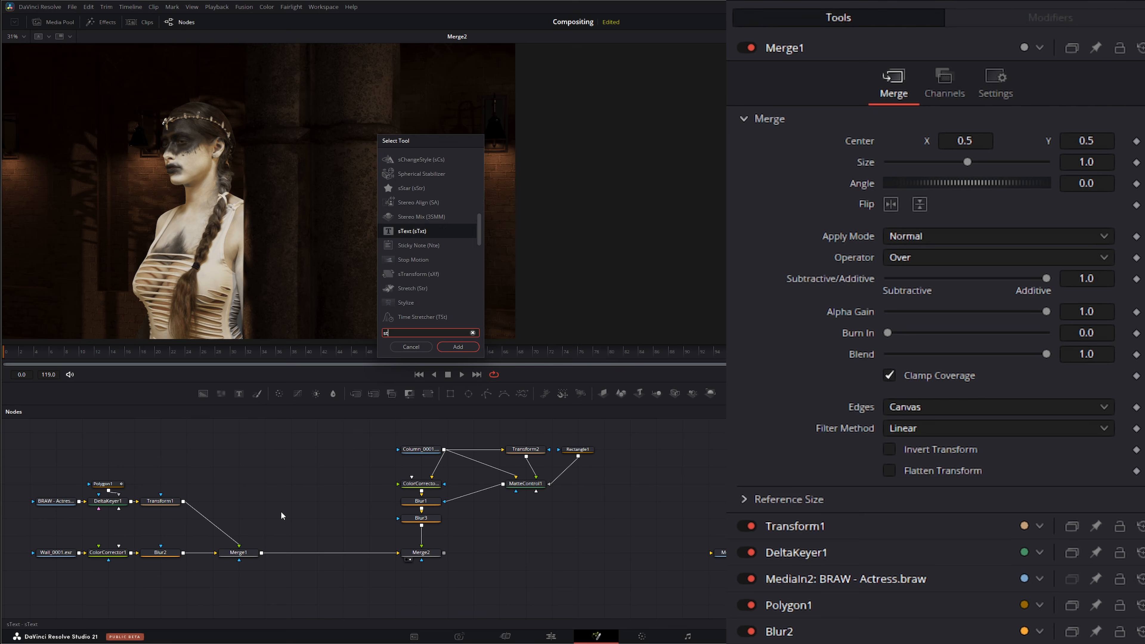
{"action": "key", "text": "Return"}
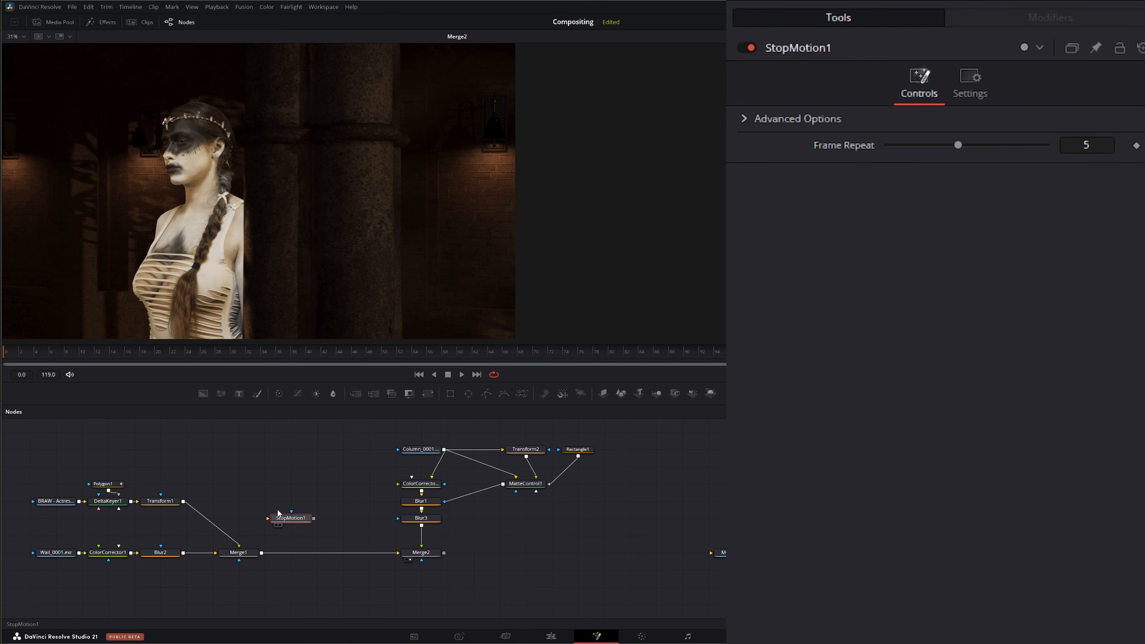
{"action": "left_click_drag", "start_coordinate": [278, 512], "coordinate": [252, 495]}
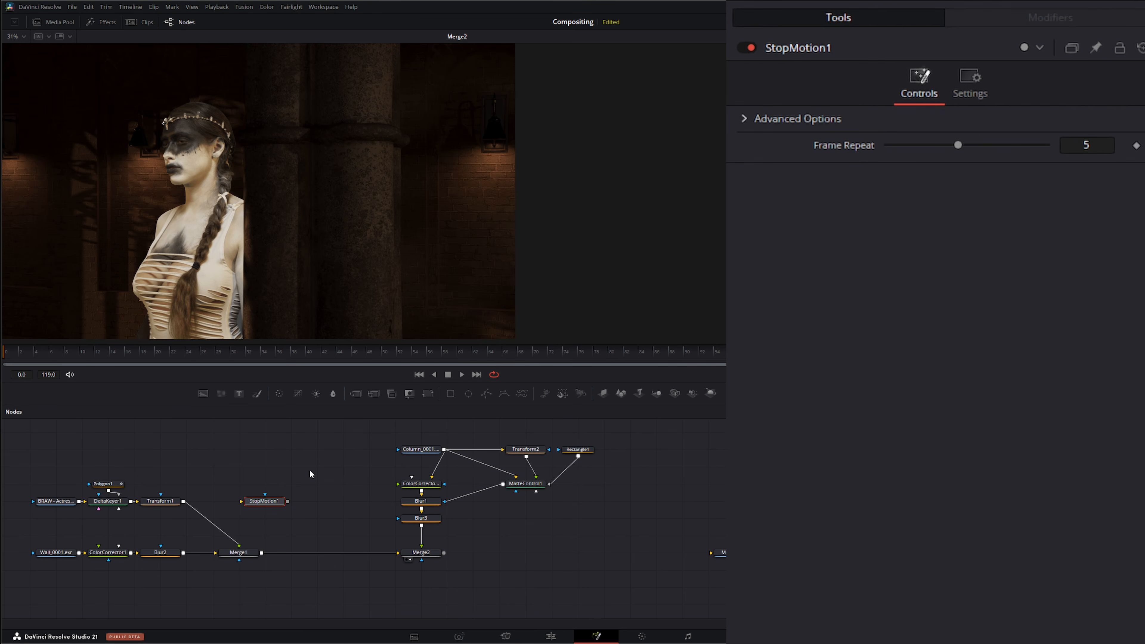
Step: Insert a Merge after Merge1 and feed the actress's Transform through the Stop Motion node into it
{"action": "left_click_drag", "start_coordinate": [356, 394], "coordinate": [304, 553]}
{"action": "left_click_drag", "start_coordinate": [260, 505], "coordinate": [287, 505]}
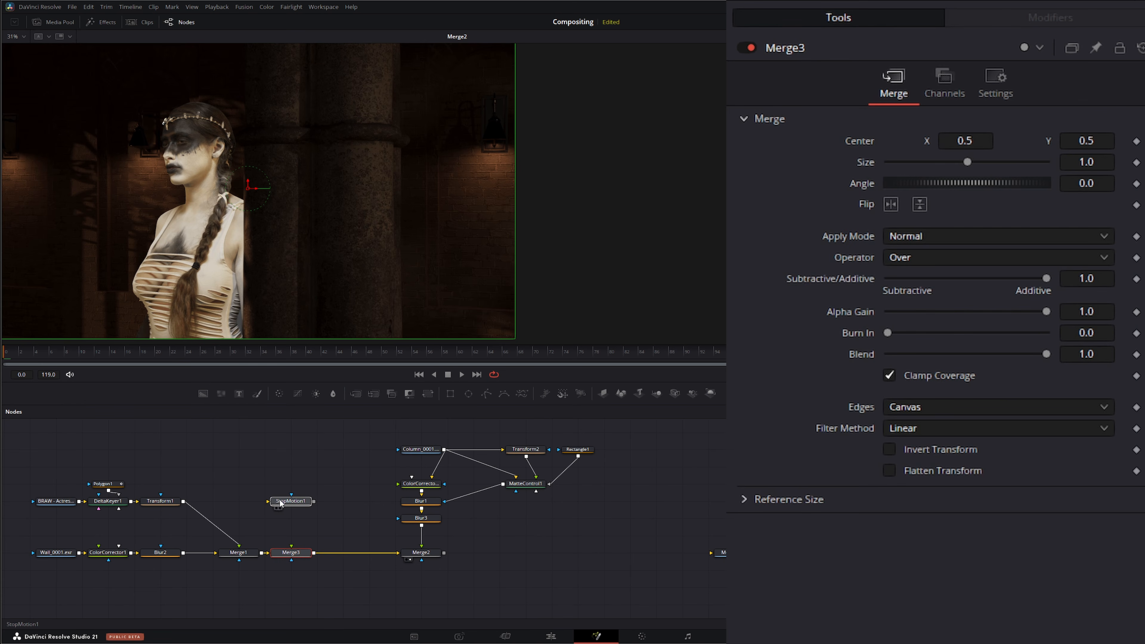
{"action": "left_click_drag", "start_coordinate": [184, 502], "coordinate": [285, 559]}
Step: Pull the new Merge out of the chain so Merge1 feeds Merge2 directly
{"action": "left_click", "coordinate": [307, 557]}
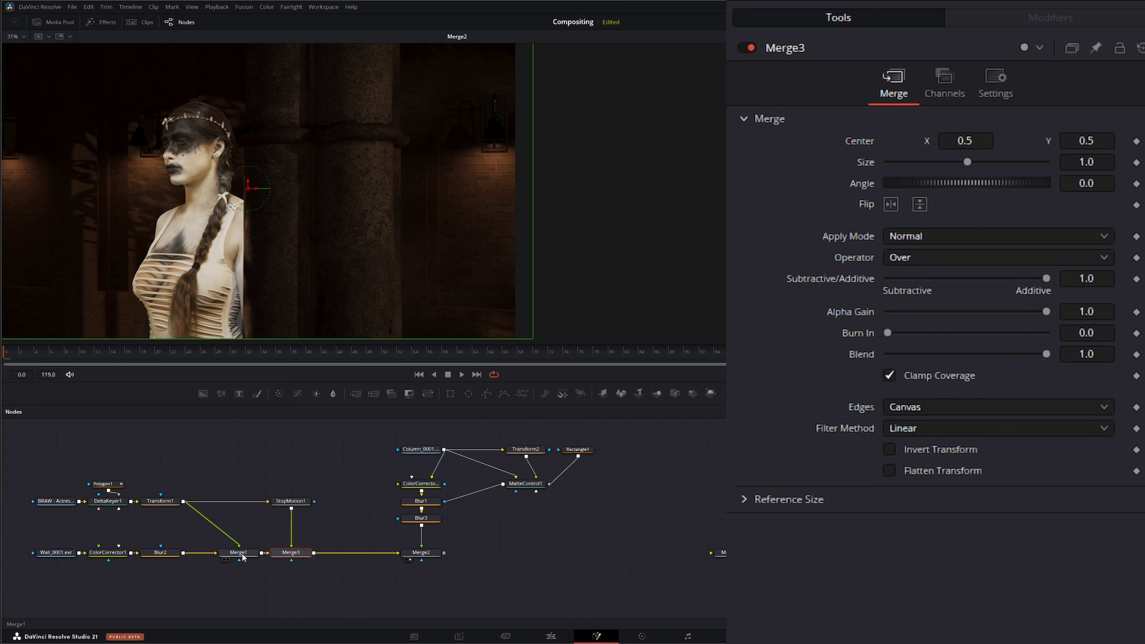
{"action": "left_click", "coordinate": [256, 557]}
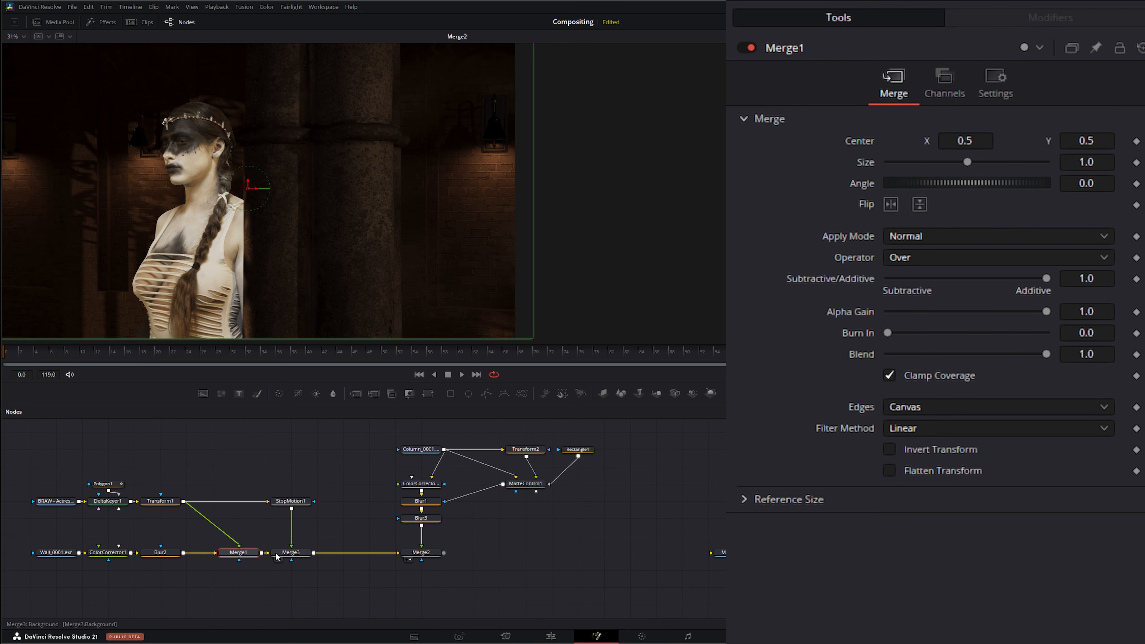
{"action": "left_click_drag", "start_coordinate": [288, 555], "coordinate": [324, 537]}
{"action": "left_click", "coordinate": [247, 555]}
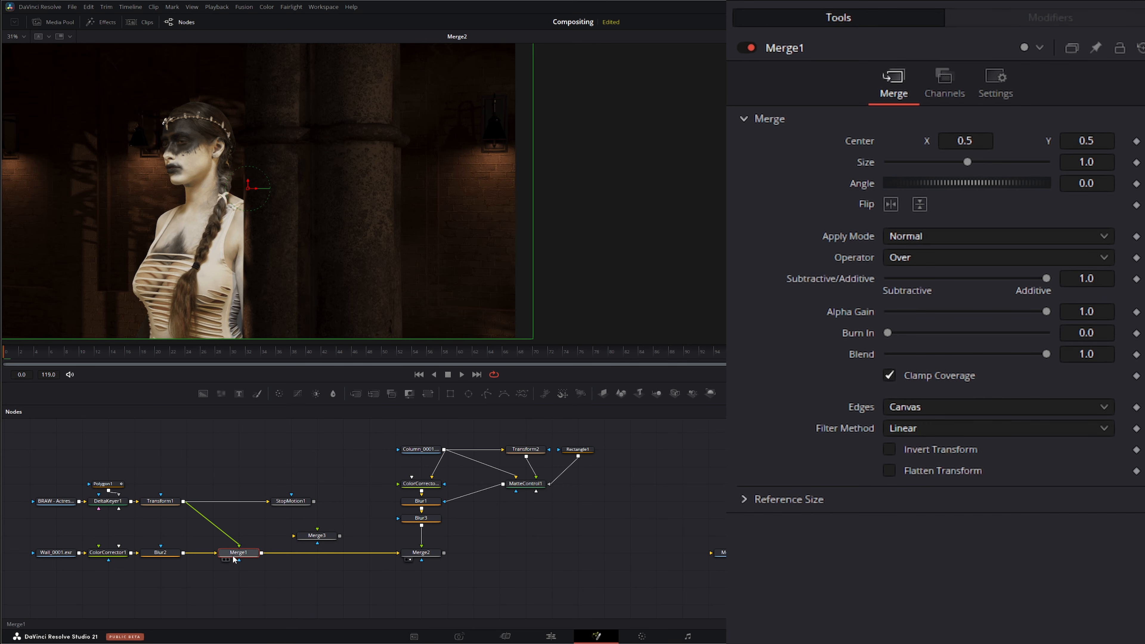
Step: Lower Merge1's blend to about 0.305 and play the composite back from the first frame
{"action": "left_click_drag", "start_coordinate": [1046, 354], "coordinate": [936, 358]}
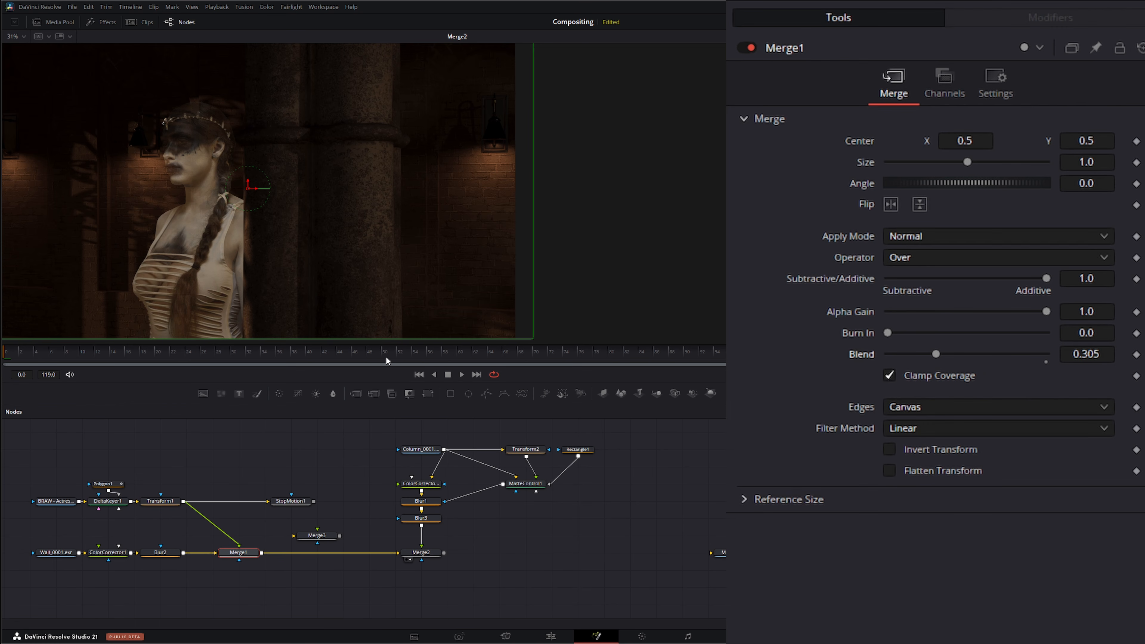
{"action": "left_click", "coordinate": [462, 374]}
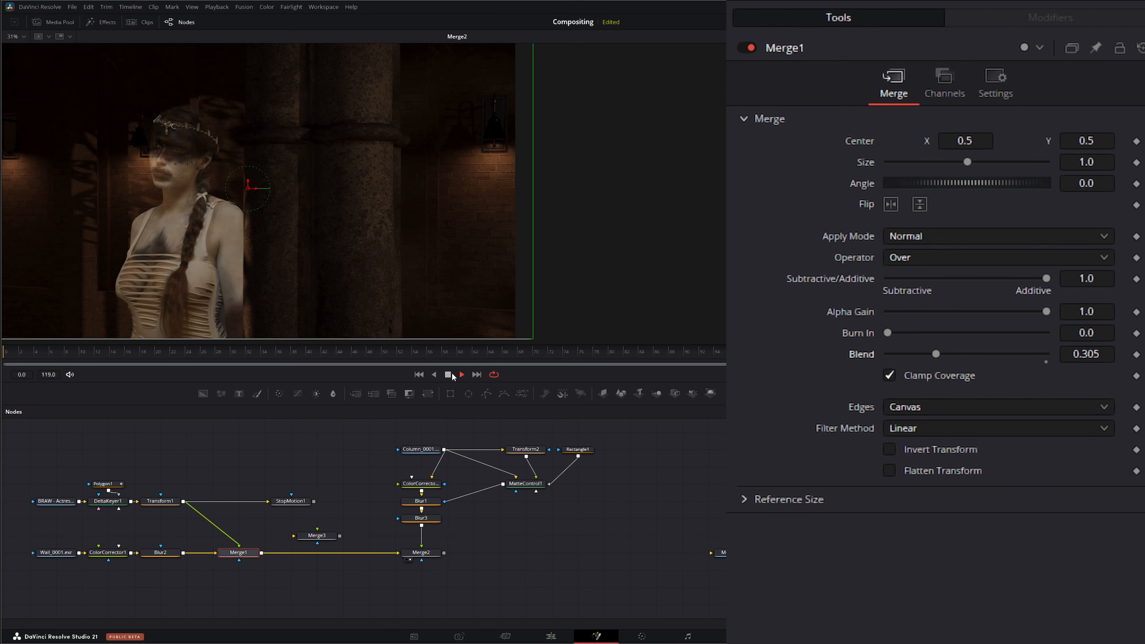
{"action": "left_click", "coordinate": [418, 374]}
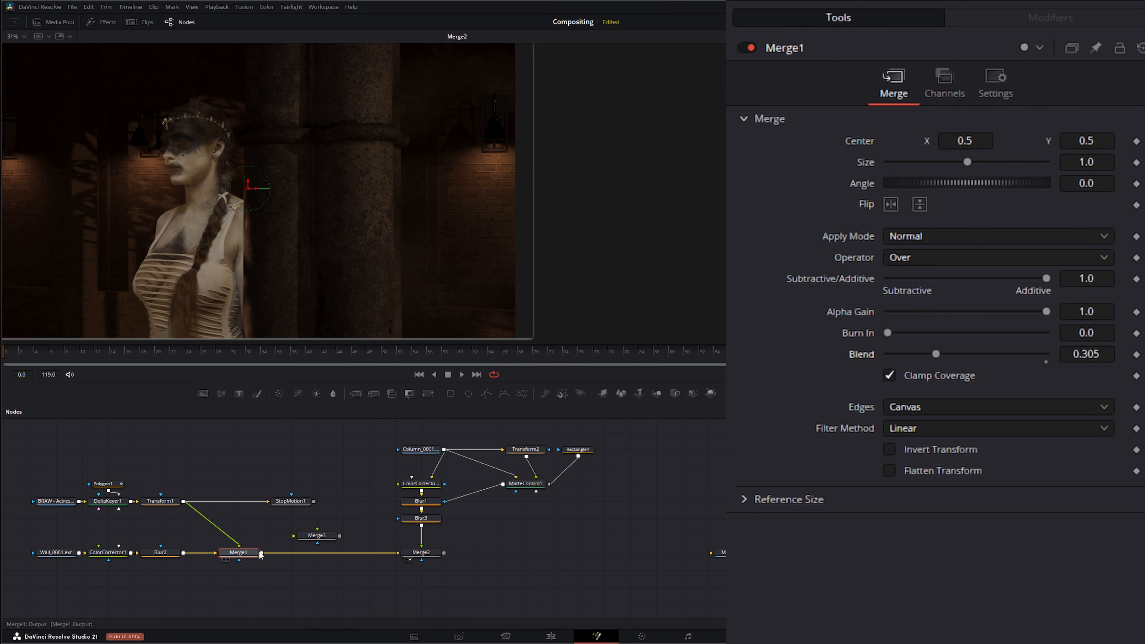
Step: Insert a Color Corrector after the actress's Transform1, lower its saturation to 0.39, and preview playback
{"action": "left_click", "coordinate": [159, 500]}
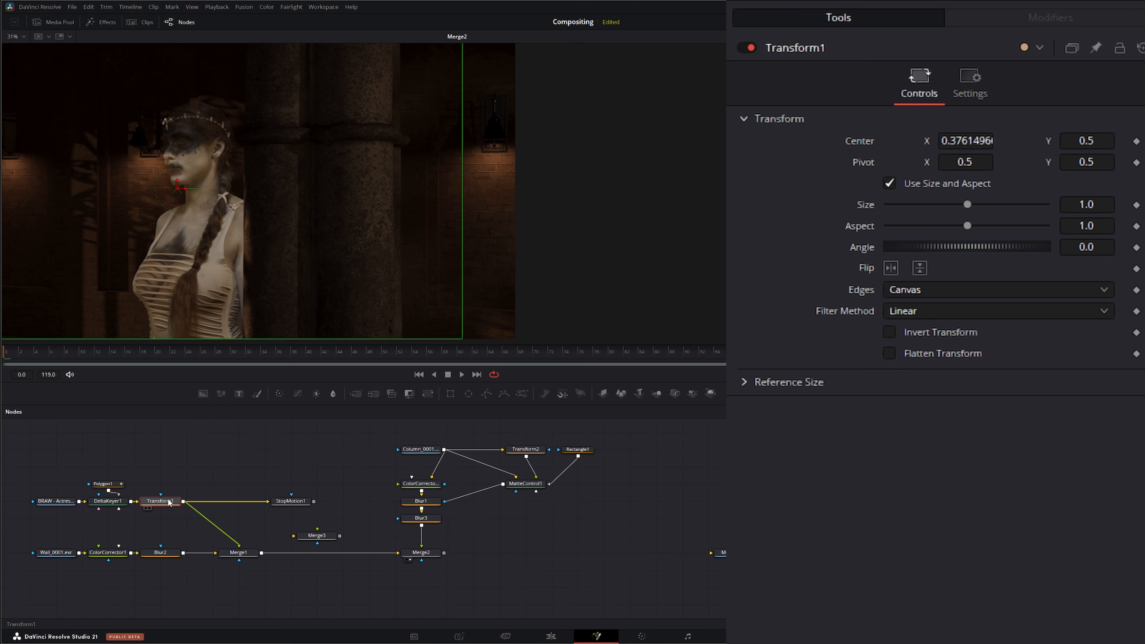
{"action": "left_click", "coordinate": [279, 393]}
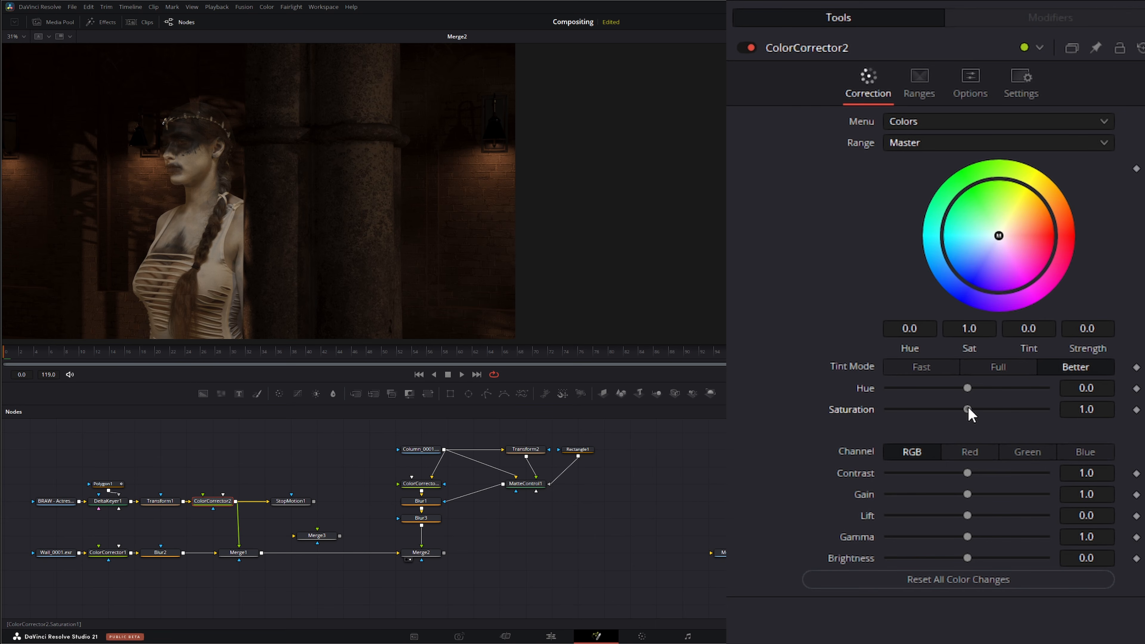
{"action": "left_click_drag", "start_coordinate": [968, 407], "coordinate": [921, 408]}
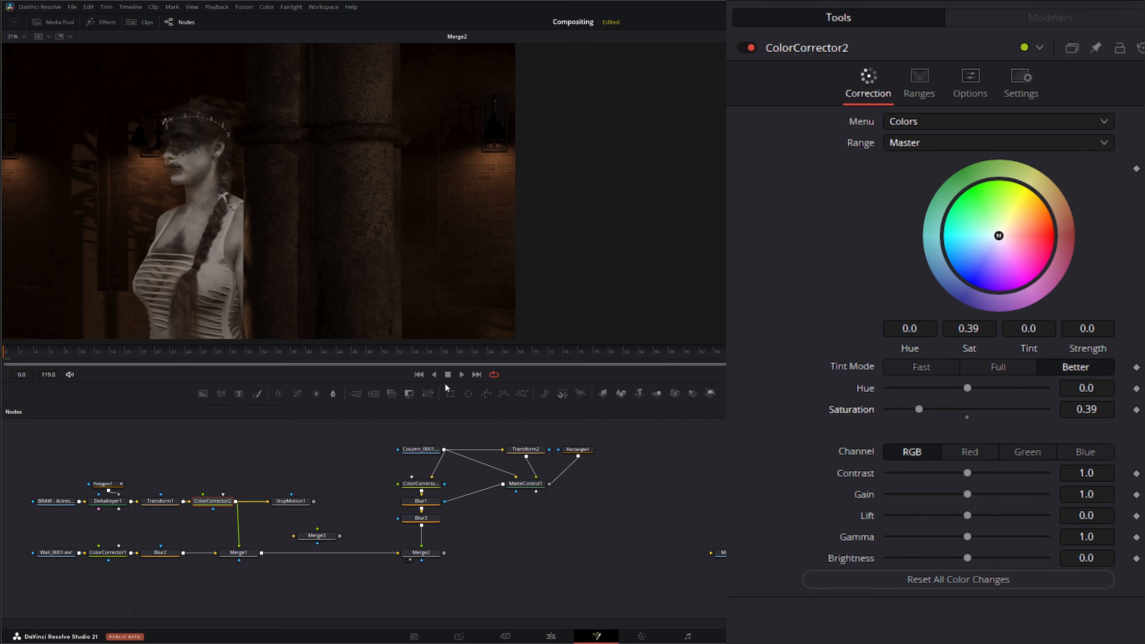
{"action": "left_click", "coordinate": [463, 374]}
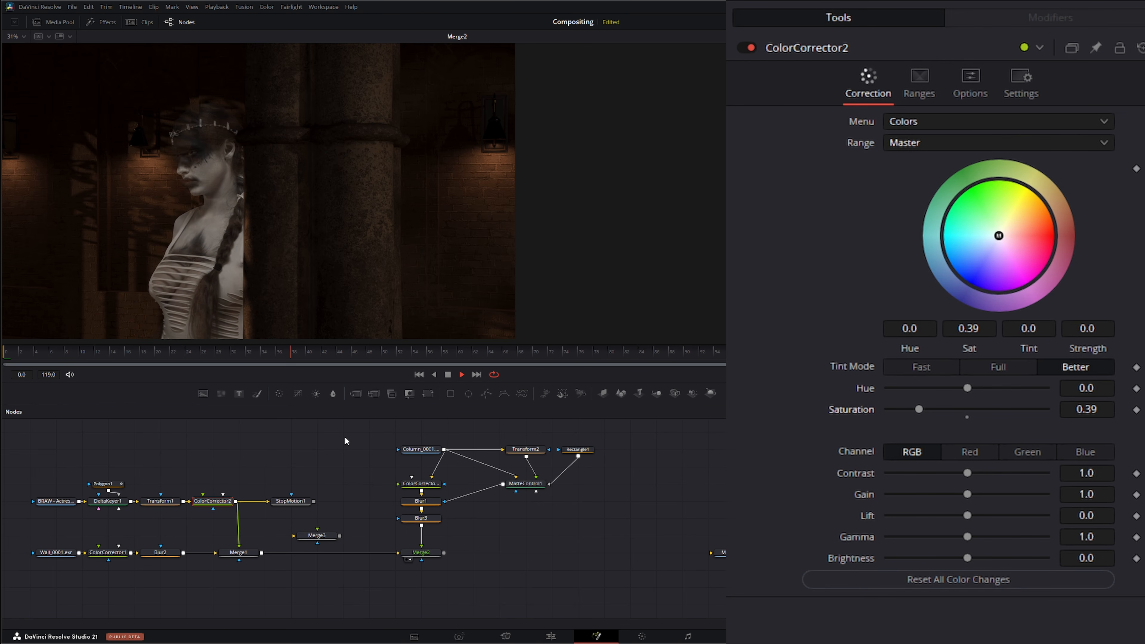
{"action": "left_click", "coordinate": [448, 375]}
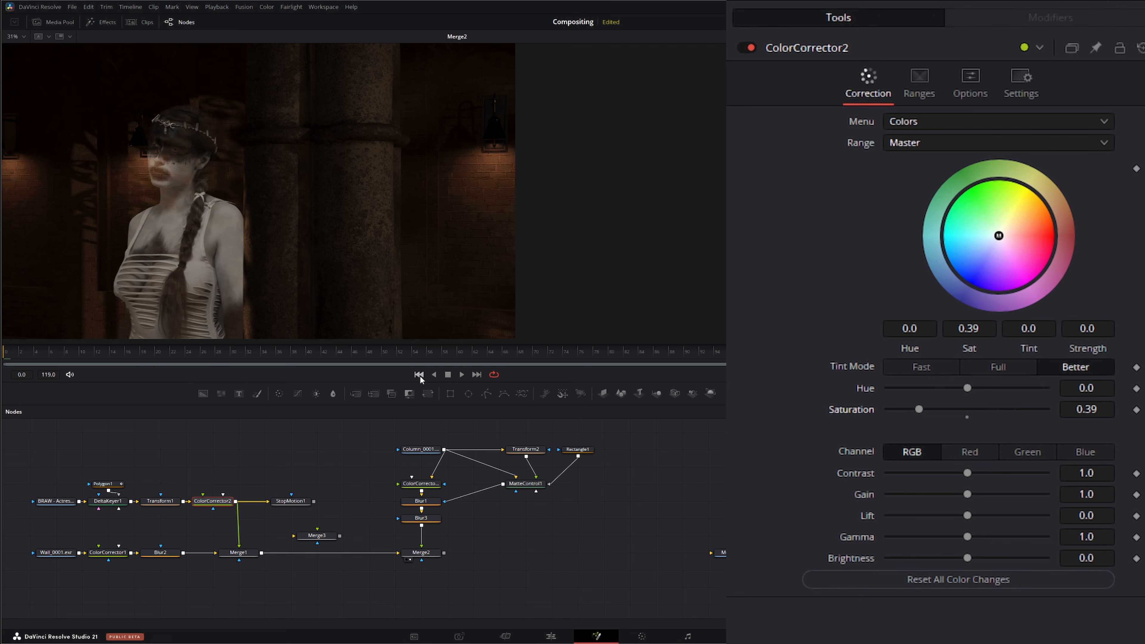
Step: Connect the Stop Motion node's output into Merge3 and align the node above Merge3, then play back
{"action": "left_click_drag", "start_coordinate": [313, 501], "coordinate": [308, 557]}
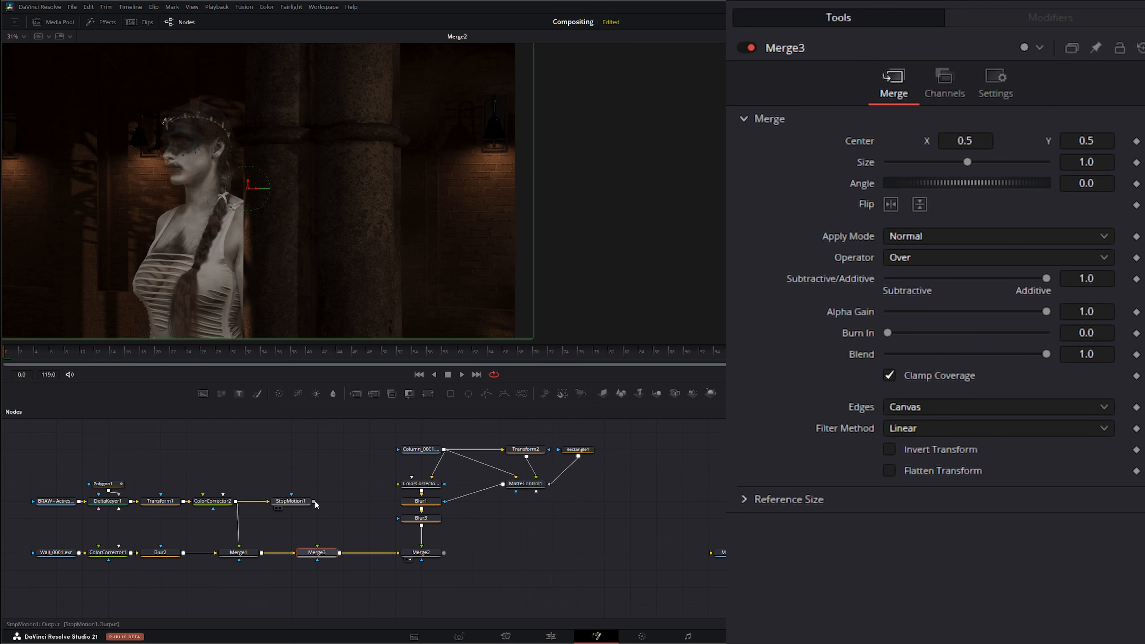
{"action": "left_click_drag", "start_coordinate": [315, 500], "coordinate": [318, 546]}
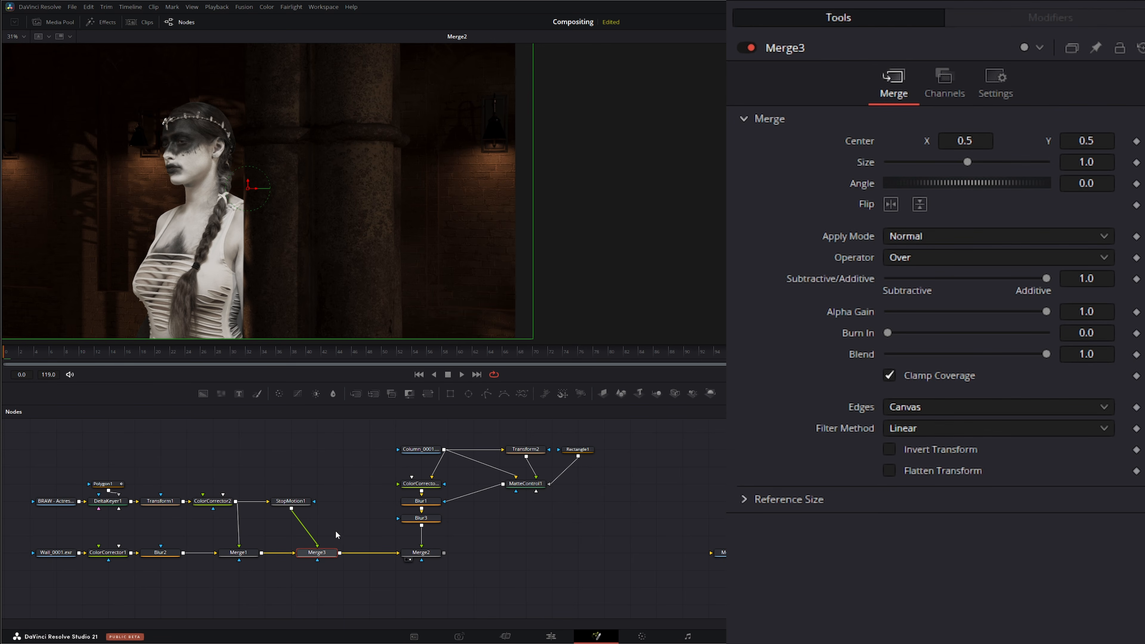
{"action": "left_click_drag", "start_coordinate": [291, 501], "coordinate": [316, 501]}
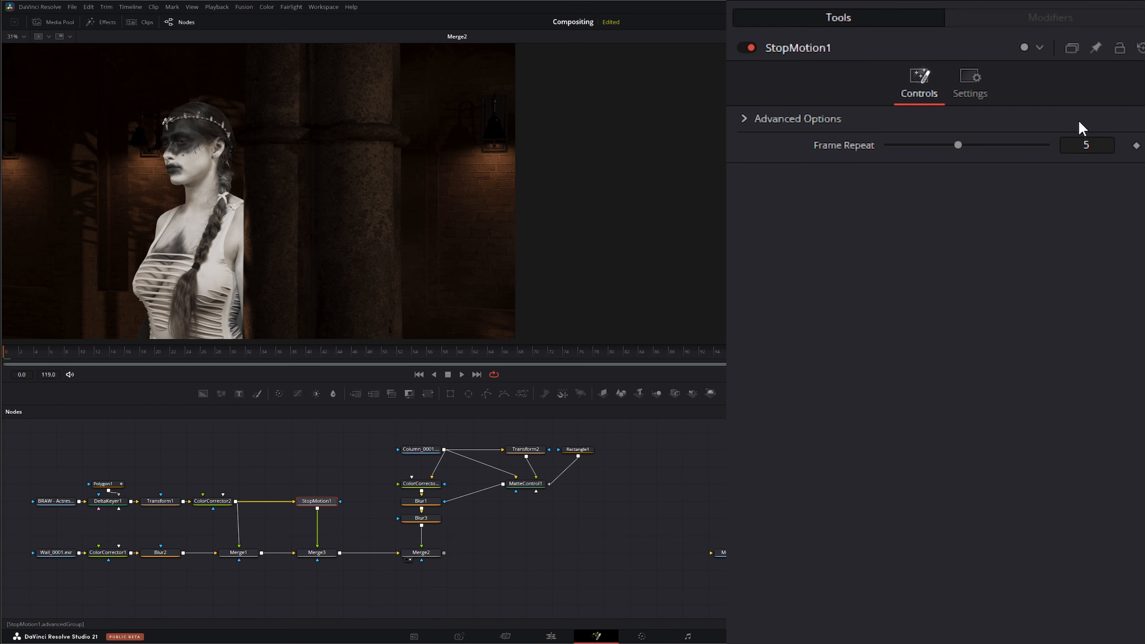
{"action": "left_click", "coordinate": [462, 374]}
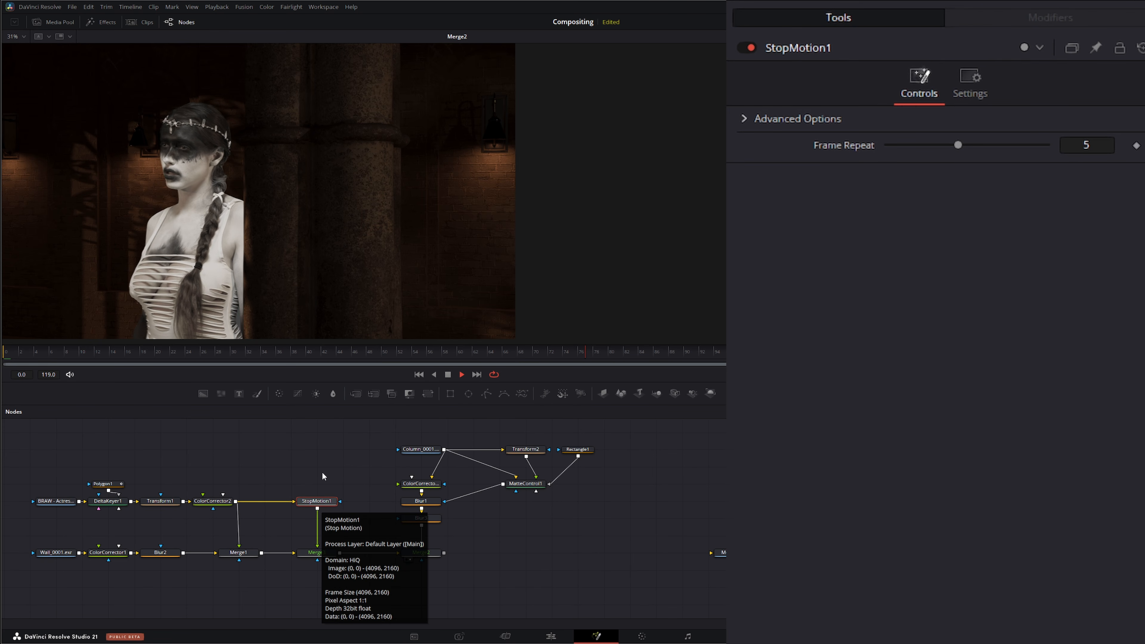
Step: Set Merge3's blend to about 0.273 and play the result back from the first frame
{"action": "left_click", "coordinate": [317, 552]}
{"action": "key", "text": "space"}
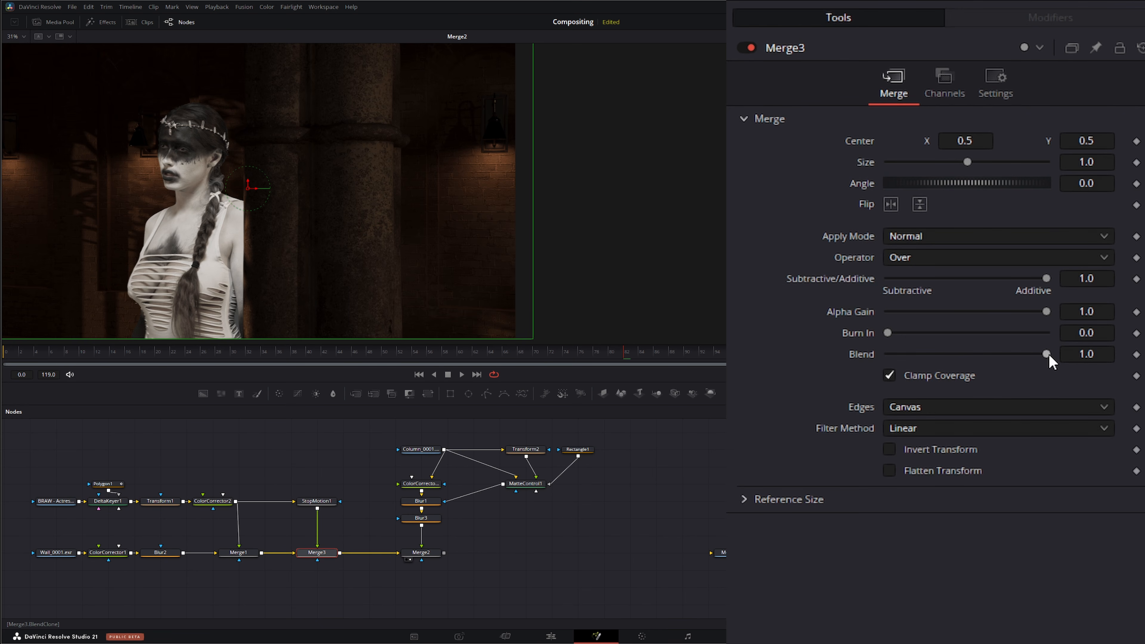
{"action": "left_click_drag", "start_coordinate": [1047, 355], "coordinate": [932, 359]}
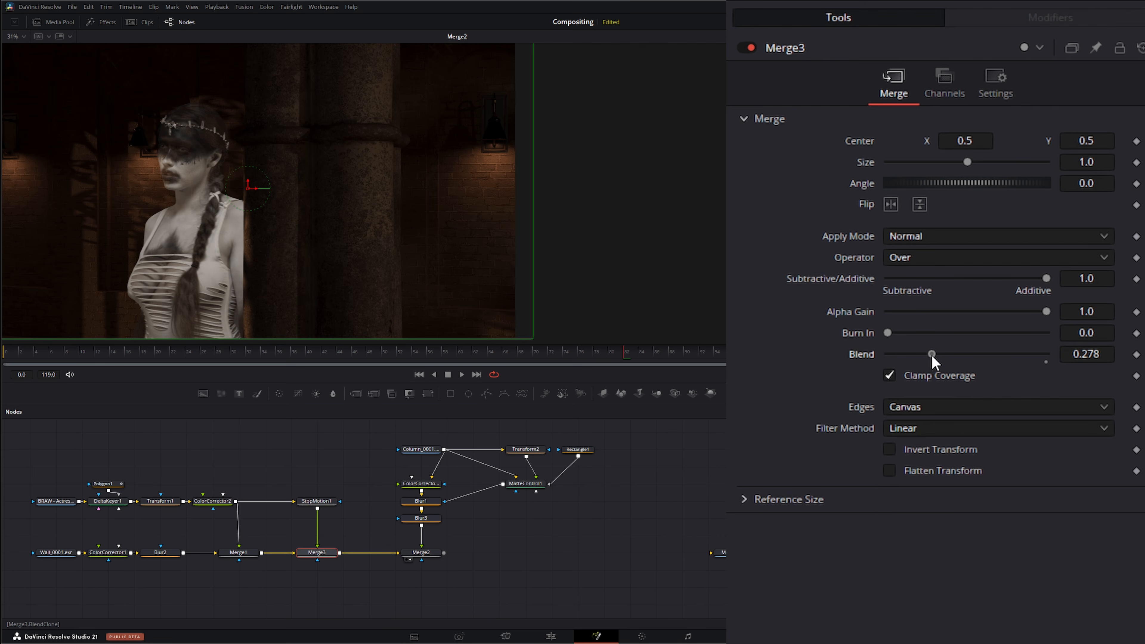
{"action": "left_click", "coordinate": [463, 374]}
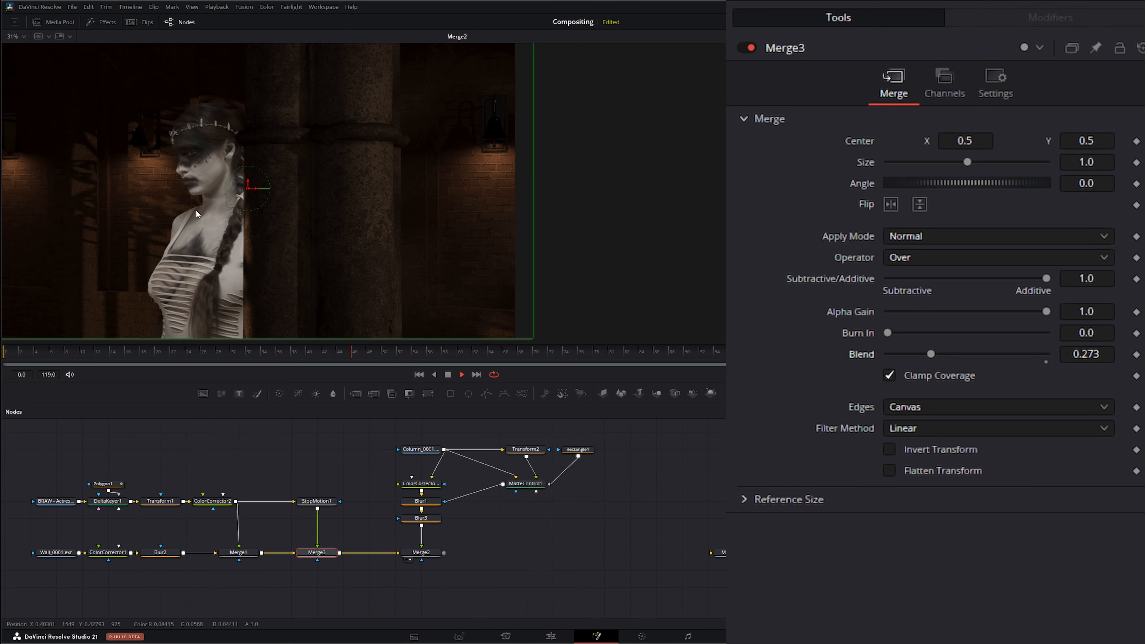
{"action": "left_click", "coordinate": [448, 375]}
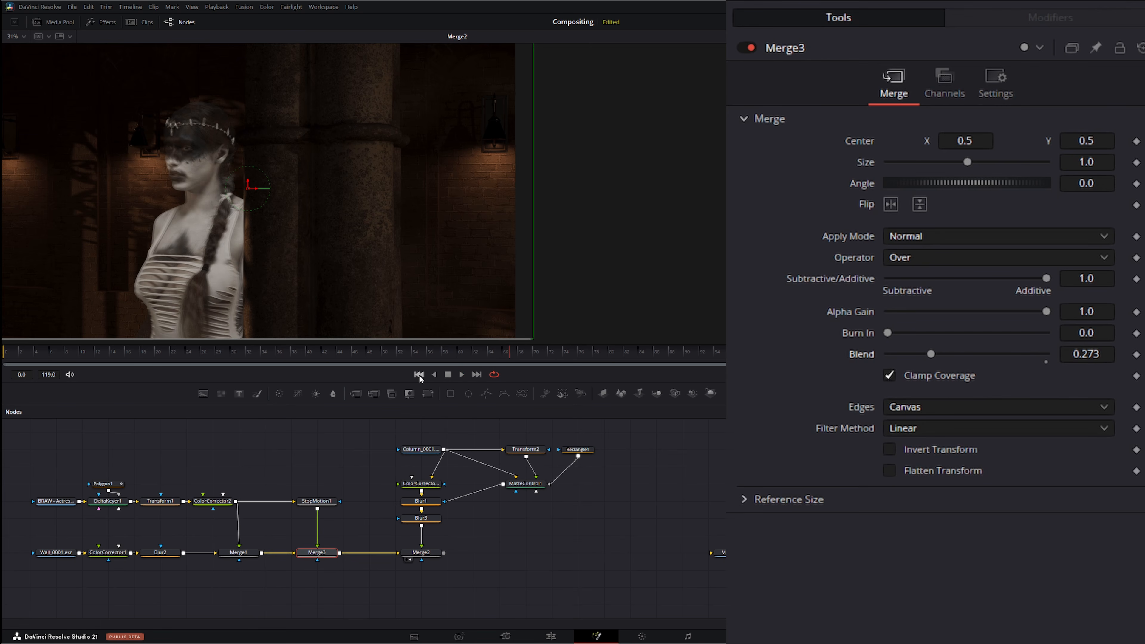
{"action": "left_click", "coordinate": [418, 374]}
Step: Set the Stop Motion node's Frame Repeat to 10 and preview playback
{"action": "left_click", "coordinate": [317, 502]}
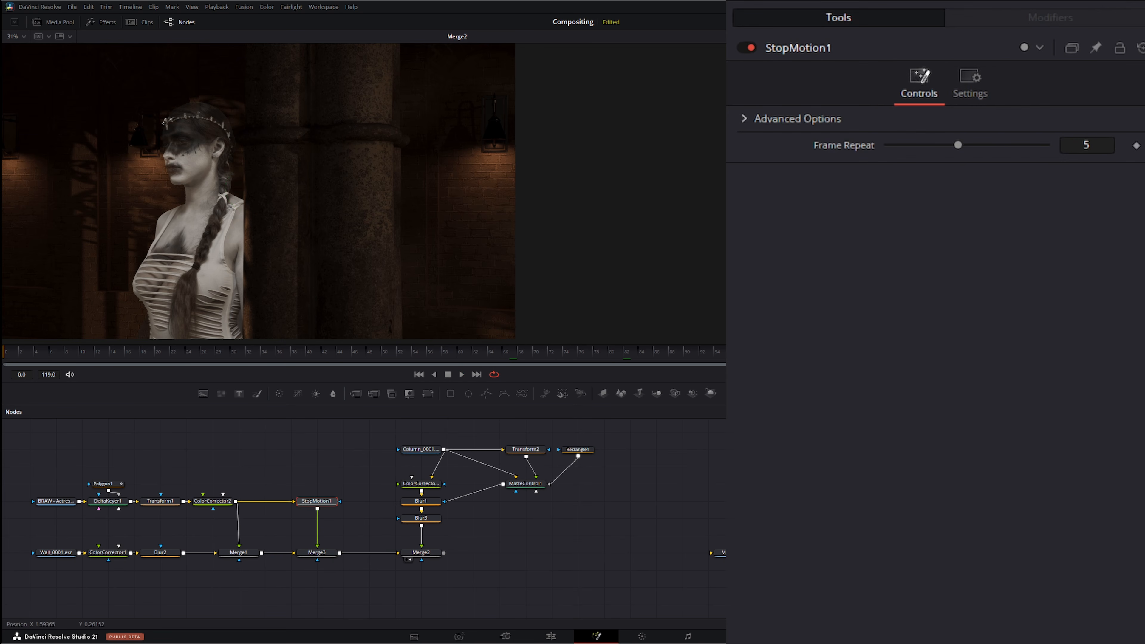
{"action": "left_click", "coordinate": [1104, 150]}
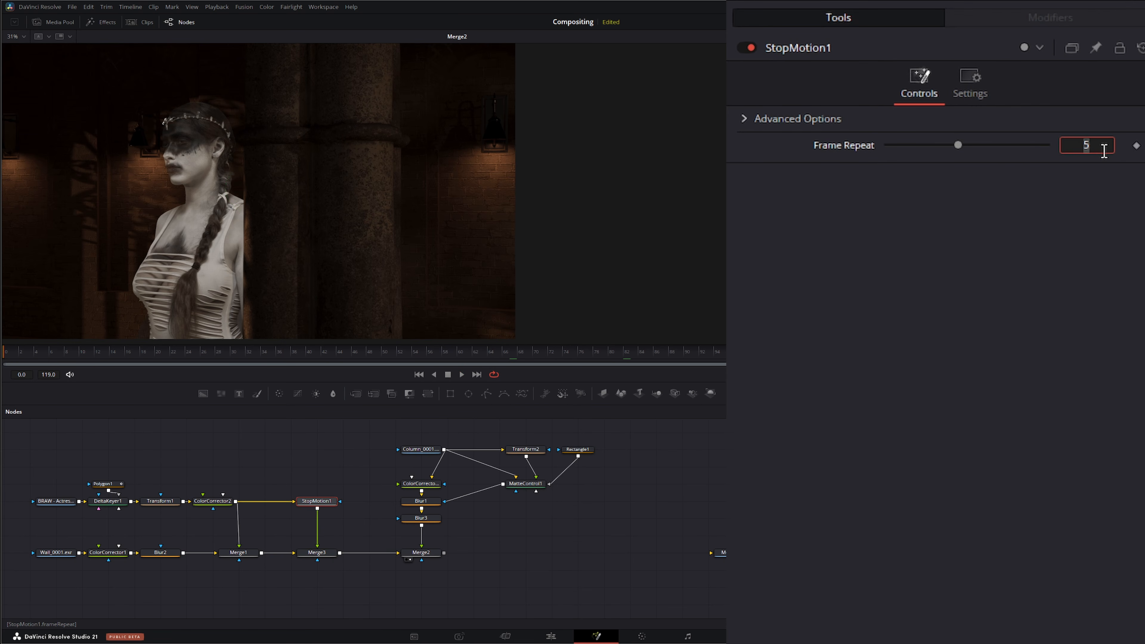
{"action": "type", "text": "10"}
{"action": "key", "text": "Return"}
{"action": "left_click", "coordinate": [460, 374]}
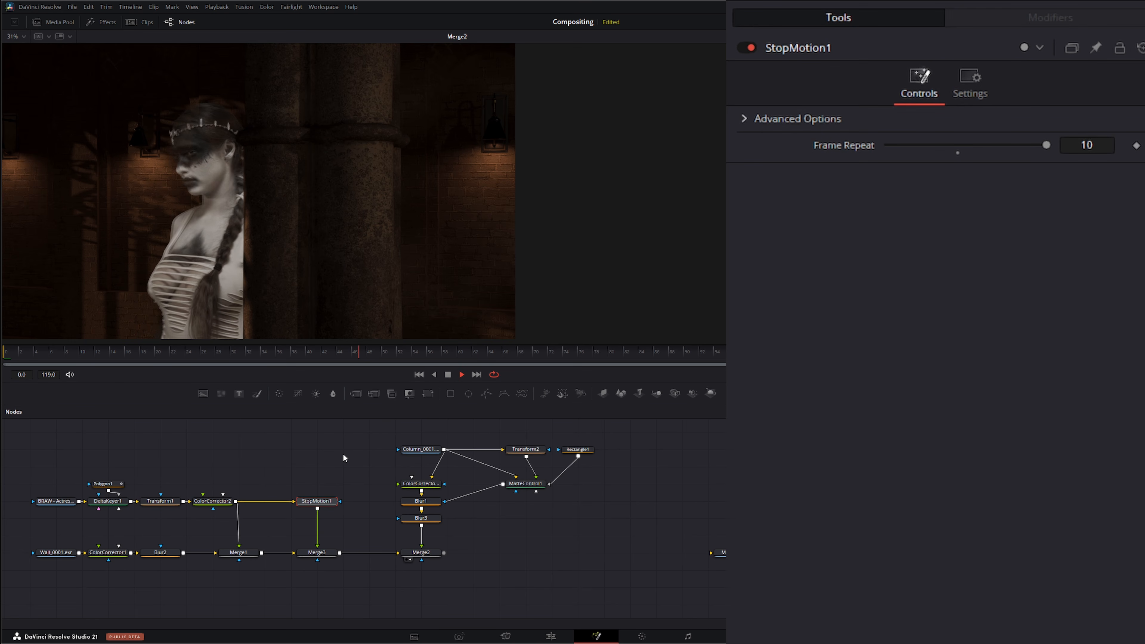
{"action": "left_click", "coordinate": [448, 374]}
Step: Lower Merge3's blend to about 0.198 and replay from the first frame
{"action": "left_click", "coordinate": [301, 550]}
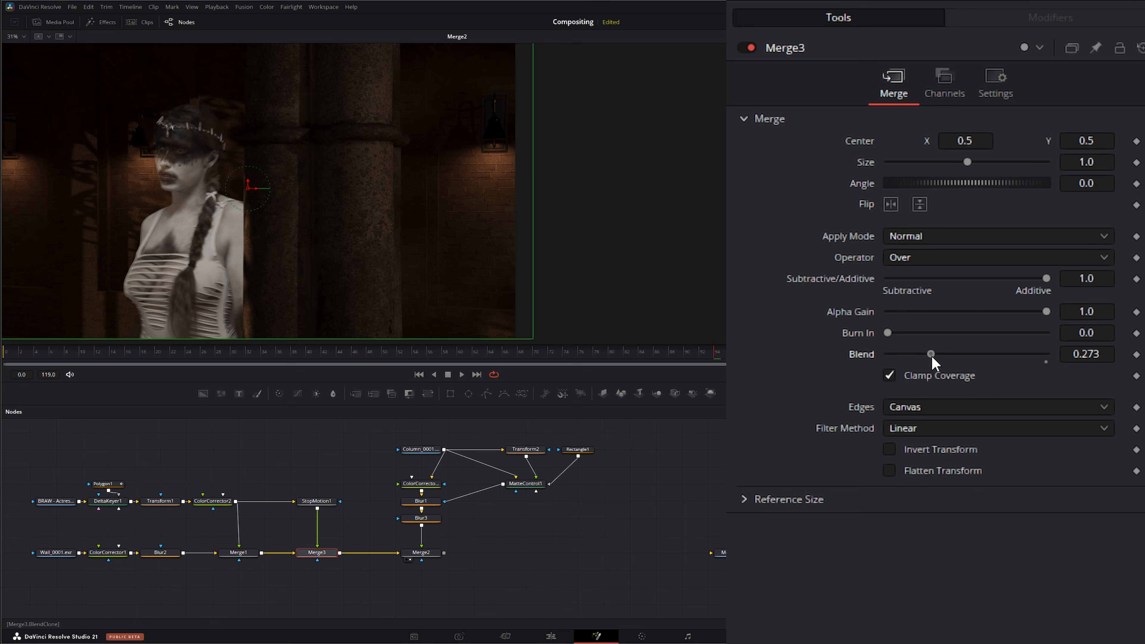
{"action": "left_click_drag", "start_coordinate": [931, 358], "coordinate": [919, 358]}
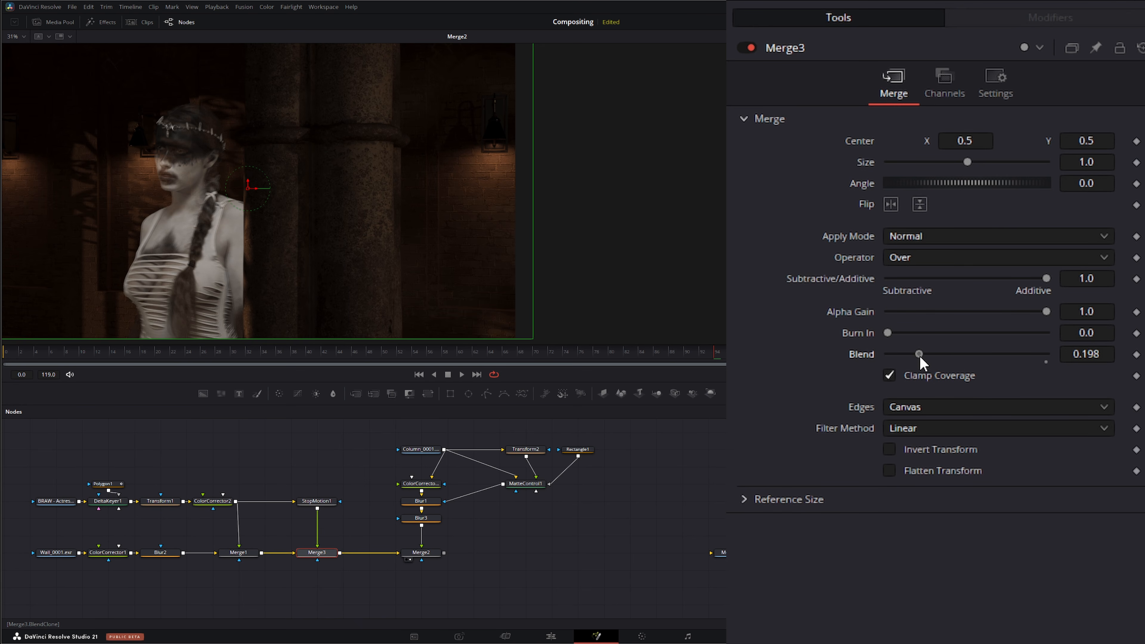
{"action": "left_click", "coordinate": [461, 374]}
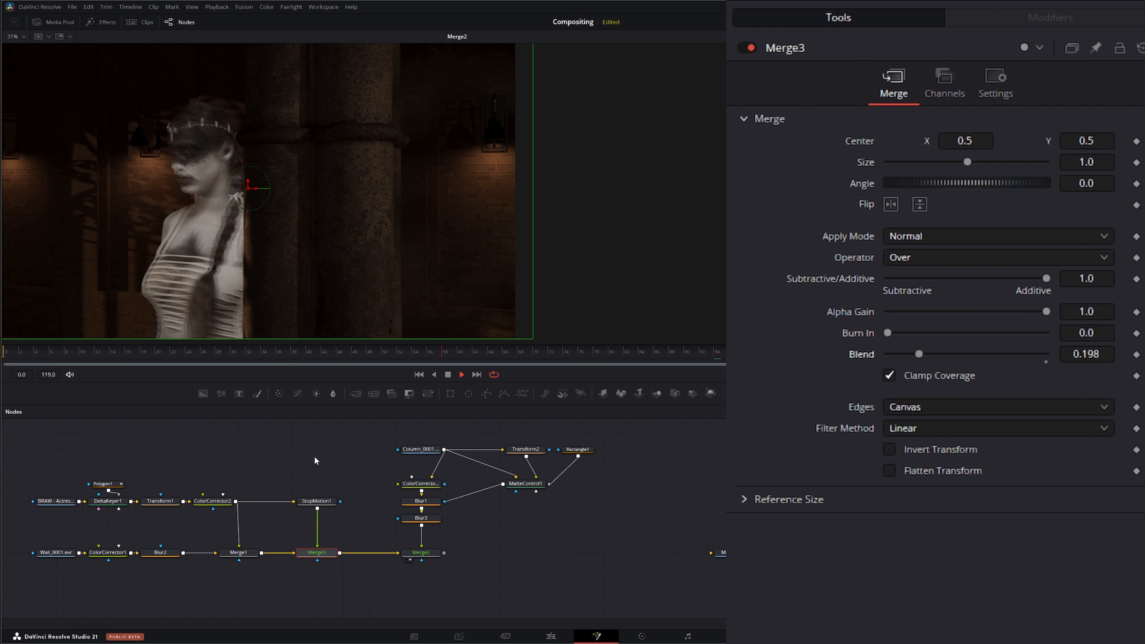
{"action": "left_click", "coordinate": [448, 374]}
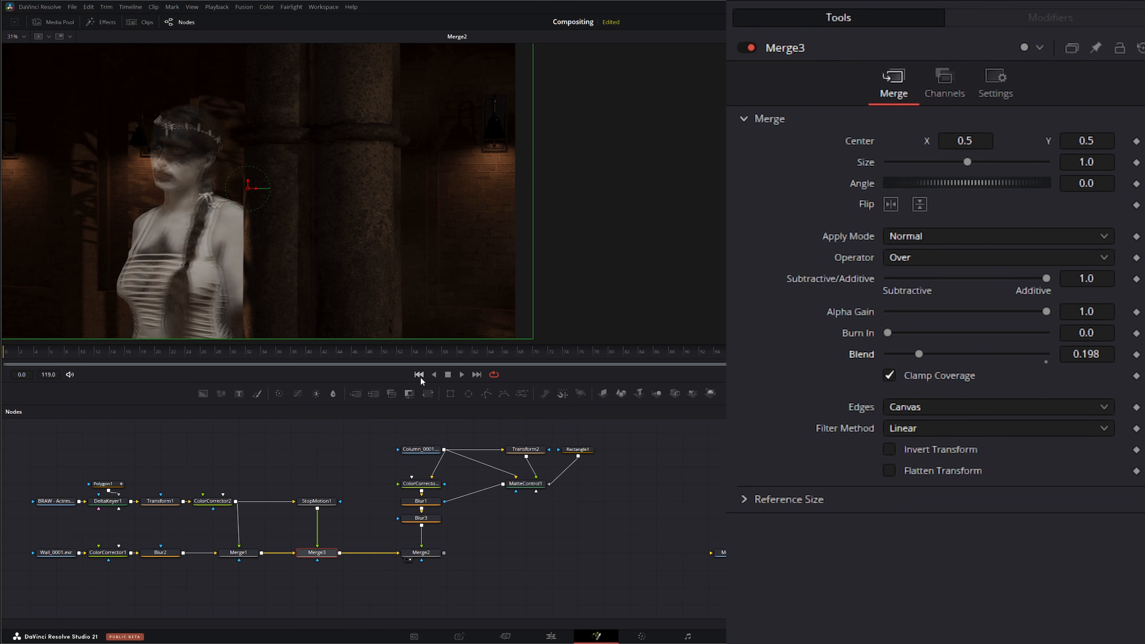
{"action": "left_click", "coordinate": [419, 374]}
Step: Add a Tween node after the Stop Motion node and feed ColorCorrector2's output into its second input
{"action": "left_click", "coordinate": [316, 500]}
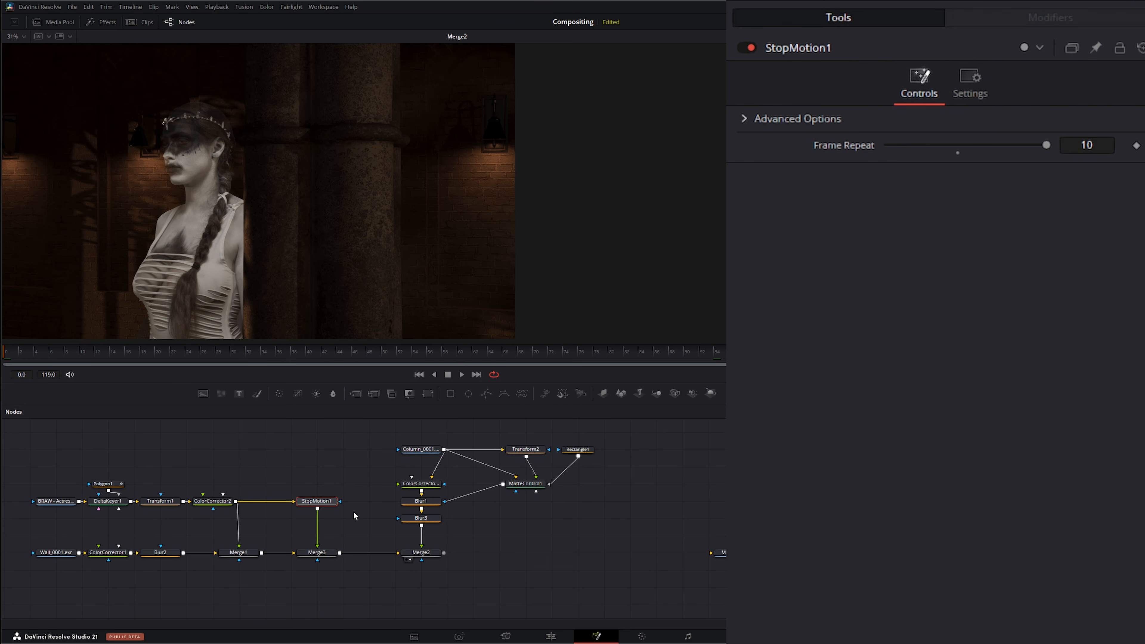
{"action": "key", "text": "shift+space"}
{"action": "type", "text": "twe"}
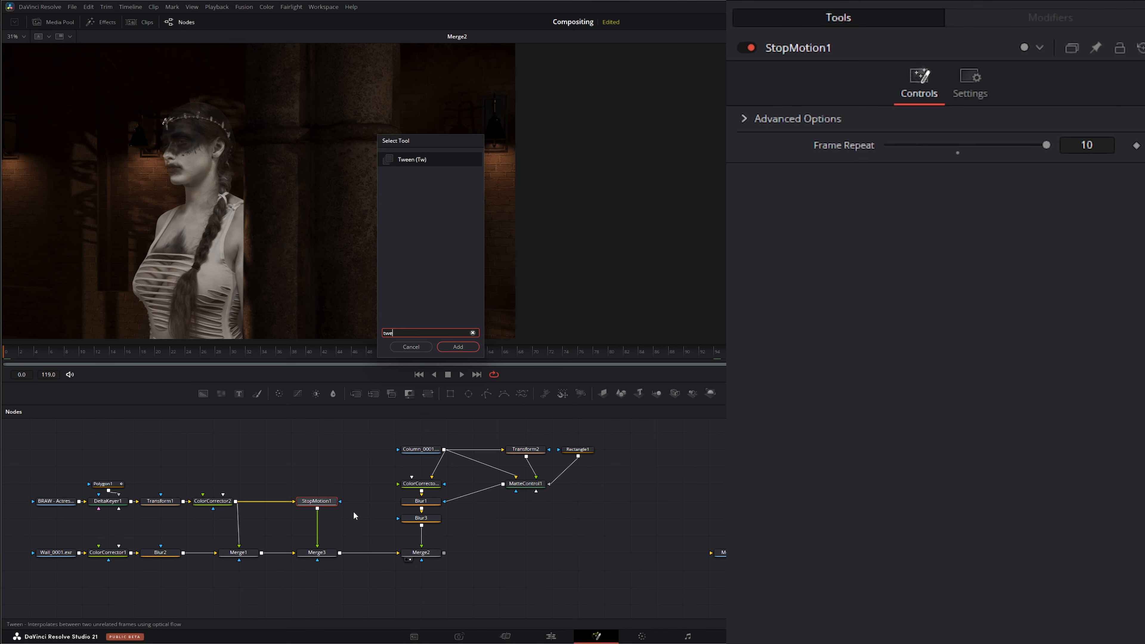
{"action": "key", "text": "Return"}
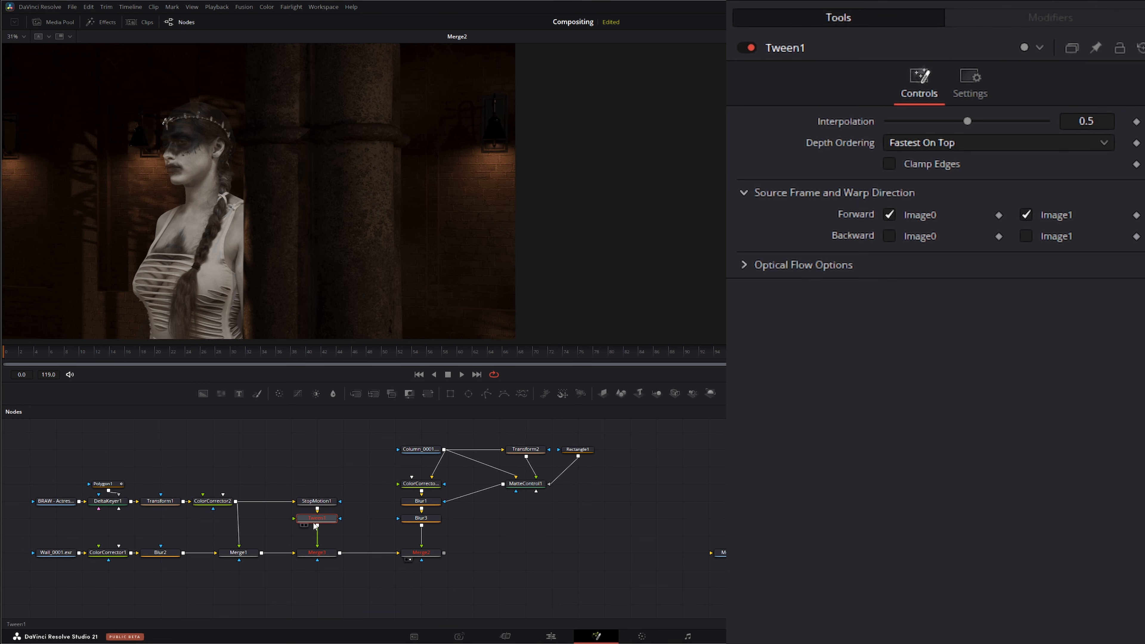
{"action": "left_click_drag", "start_coordinate": [243, 505], "coordinate": [296, 524]}
Step: Play back and scrub the timeline to inspect the tweened ghost trail
{"action": "left_click", "coordinate": [461, 373]}
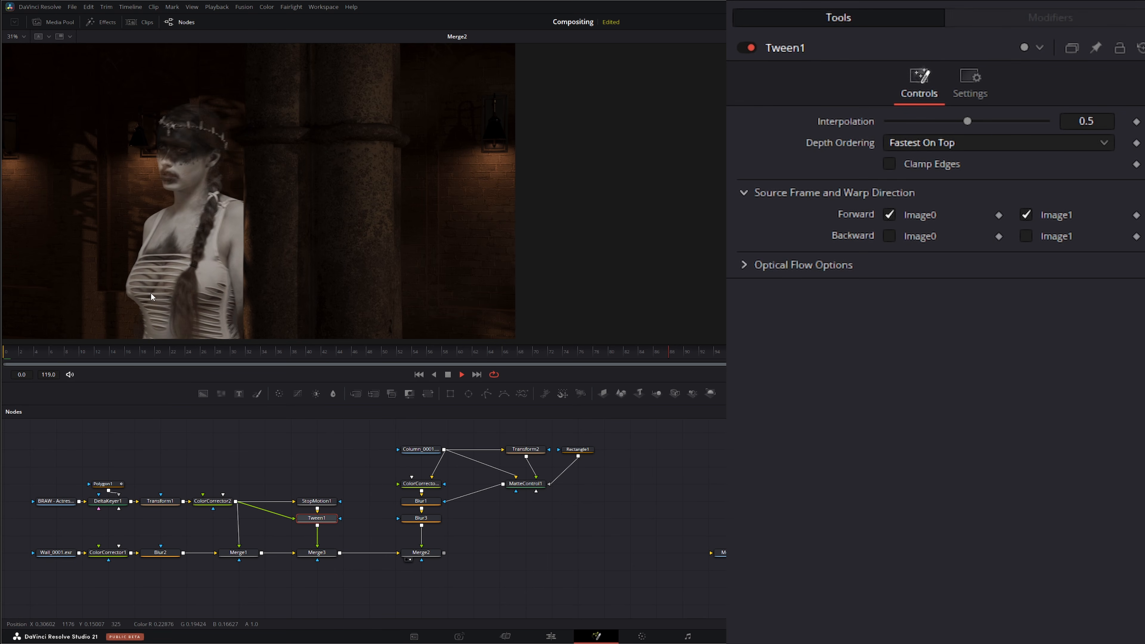
{"action": "left_click", "coordinate": [448, 374]}
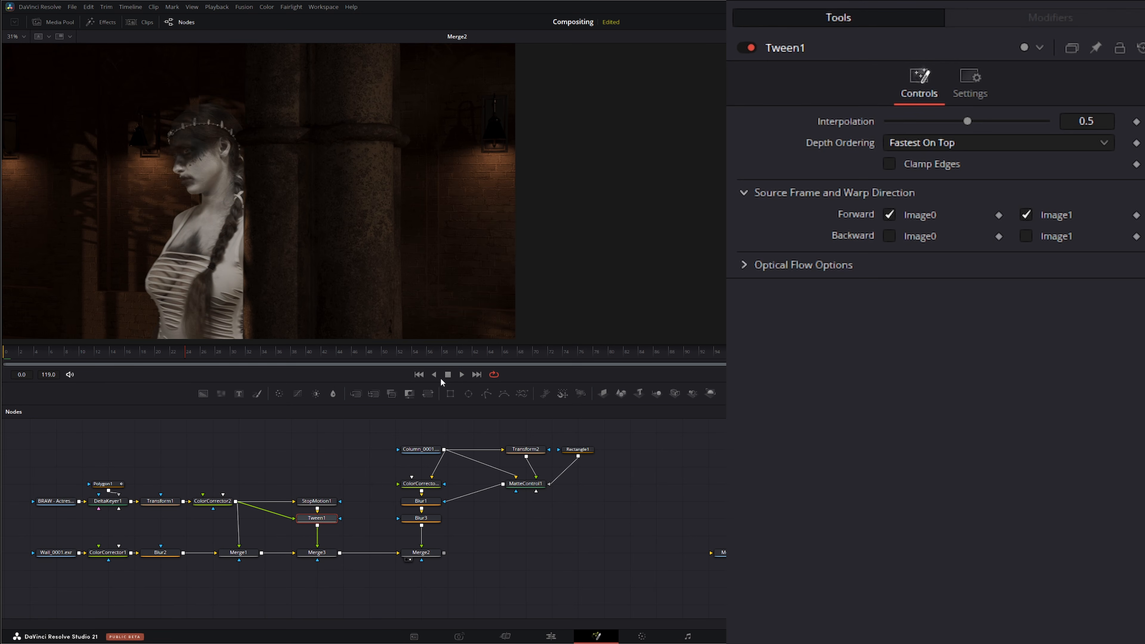
{"action": "left_click_drag", "start_coordinate": [183, 360], "coordinate": [225, 362]}
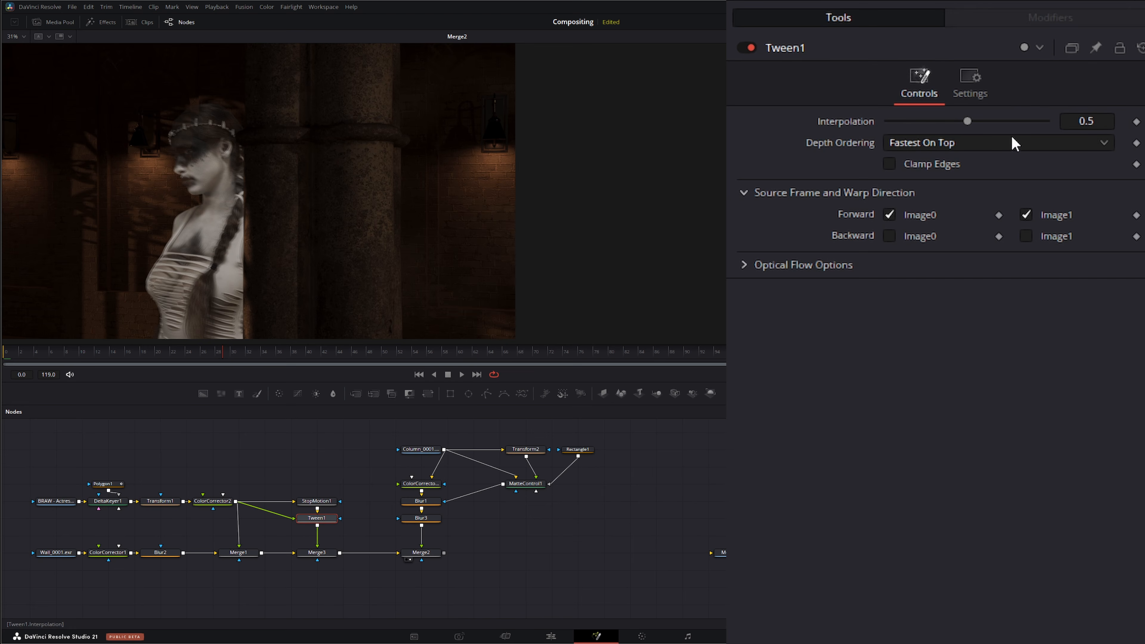
Step: Open the Tween's advanced optical flow options, set Warp Count to 2, and preview playback
{"action": "left_click", "coordinate": [743, 265]}
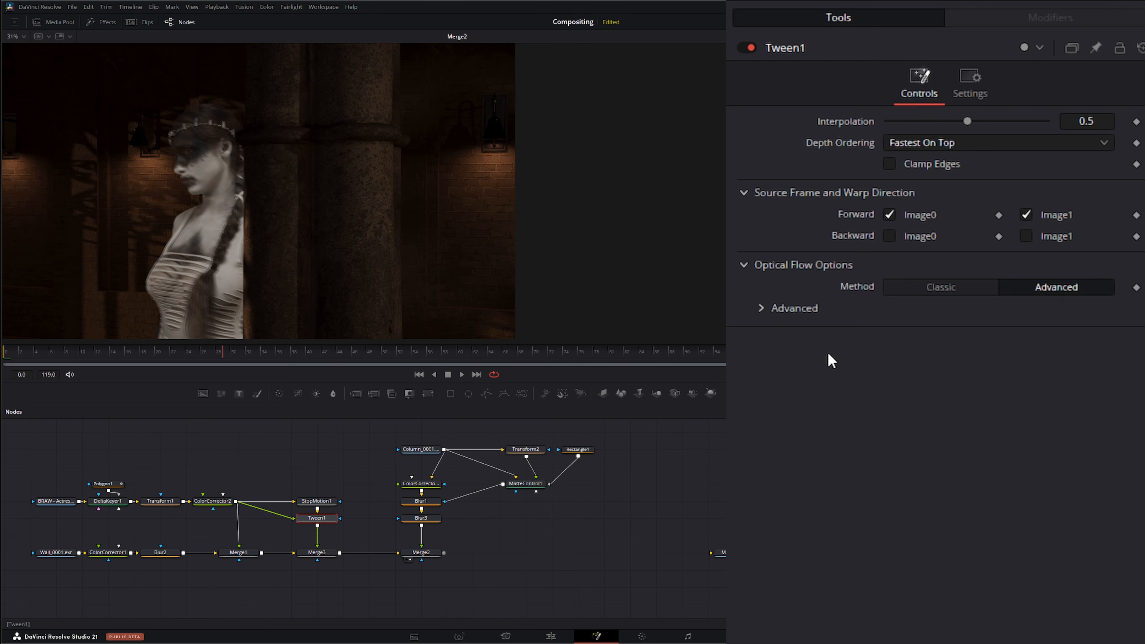
{"action": "left_click", "coordinate": [762, 309]}
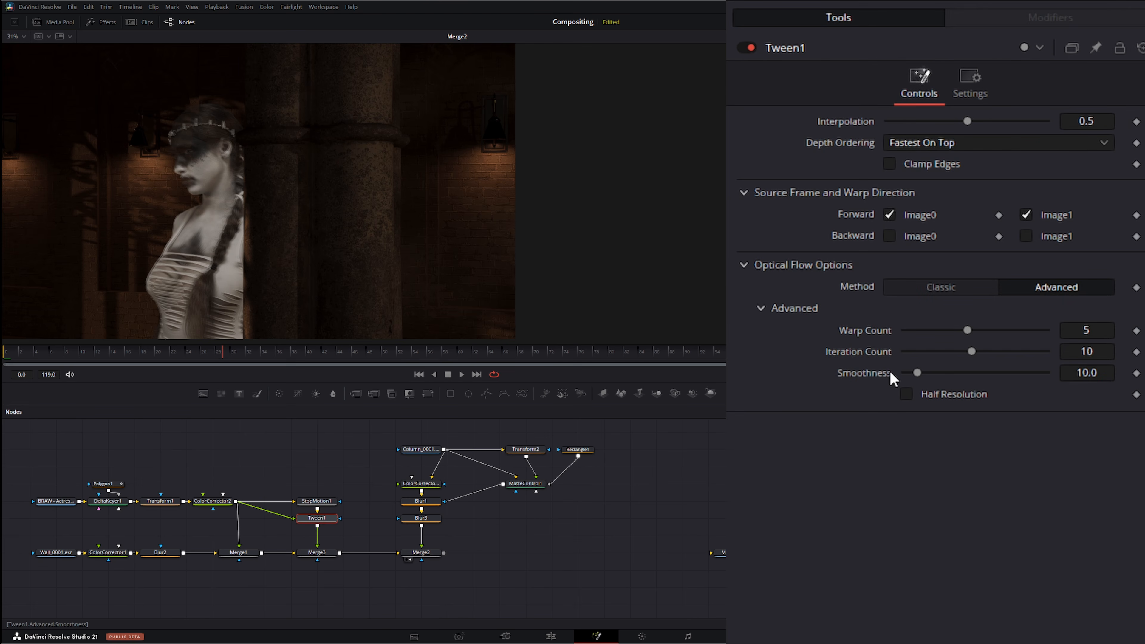
{"action": "left_click_drag", "start_coordinate": [964, 331], "coordinate": [920, 331]}
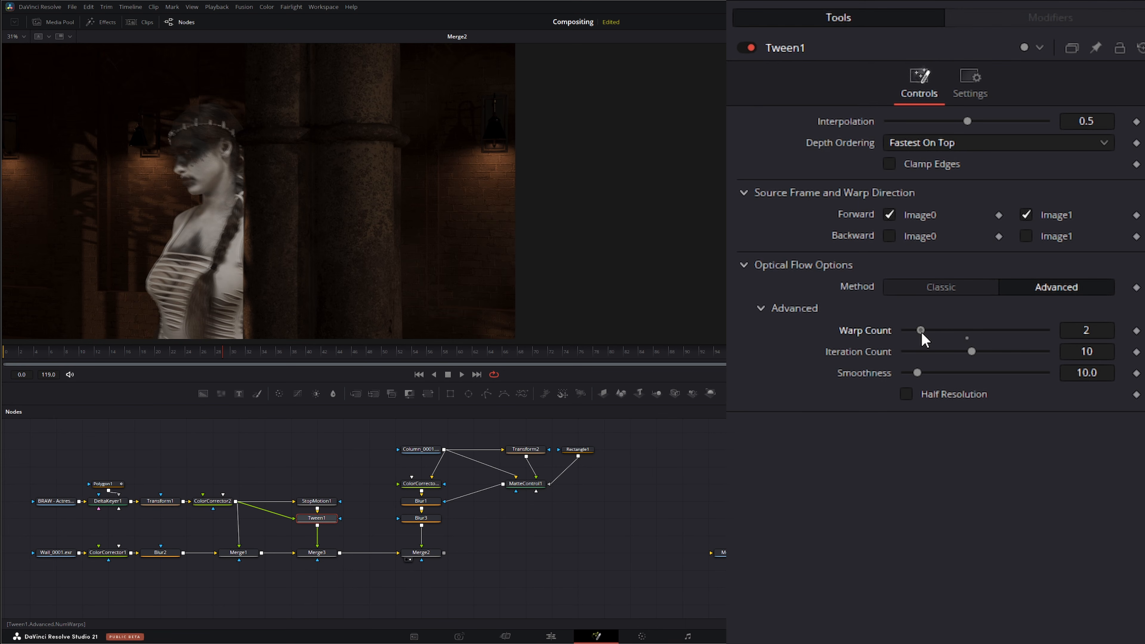
{"action": "mouse_move", "coordinate": [921, 332]}
{"action": "left_mouse_down"}
{"action": "mouse_move", "coordinate": [995, 330]}
{"action": "mouse_move", "coordinate": [921, 337]}
{"action": "left_mouse_up"}
{"action": "left_click", "coordinate": [463, 374]}
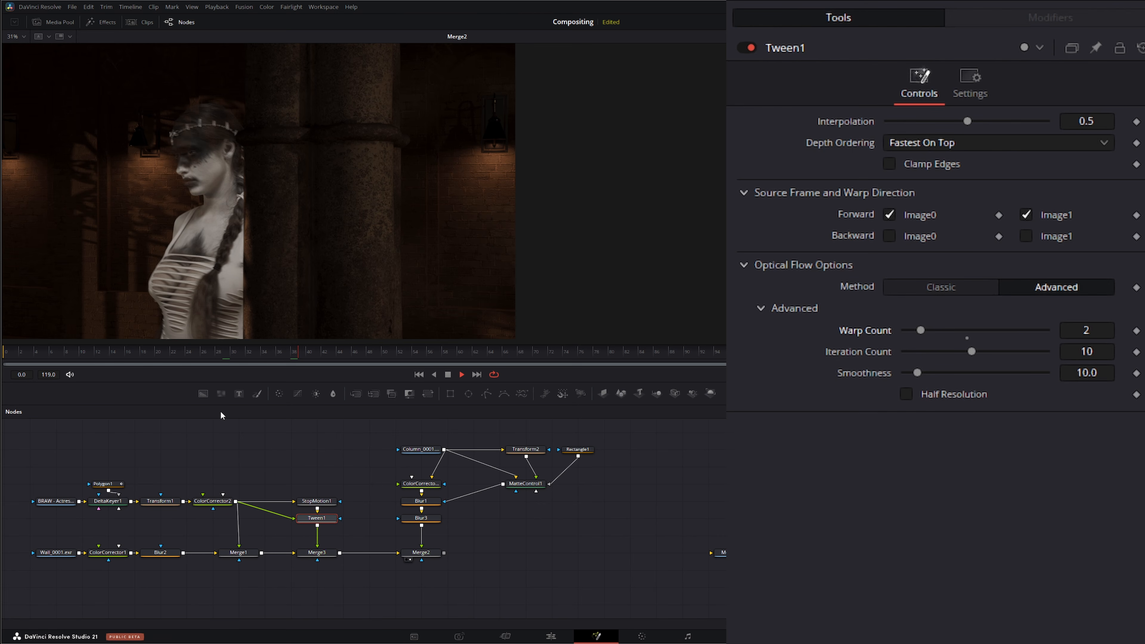
{"action": "left_click", "coordinate": [448, 375]}
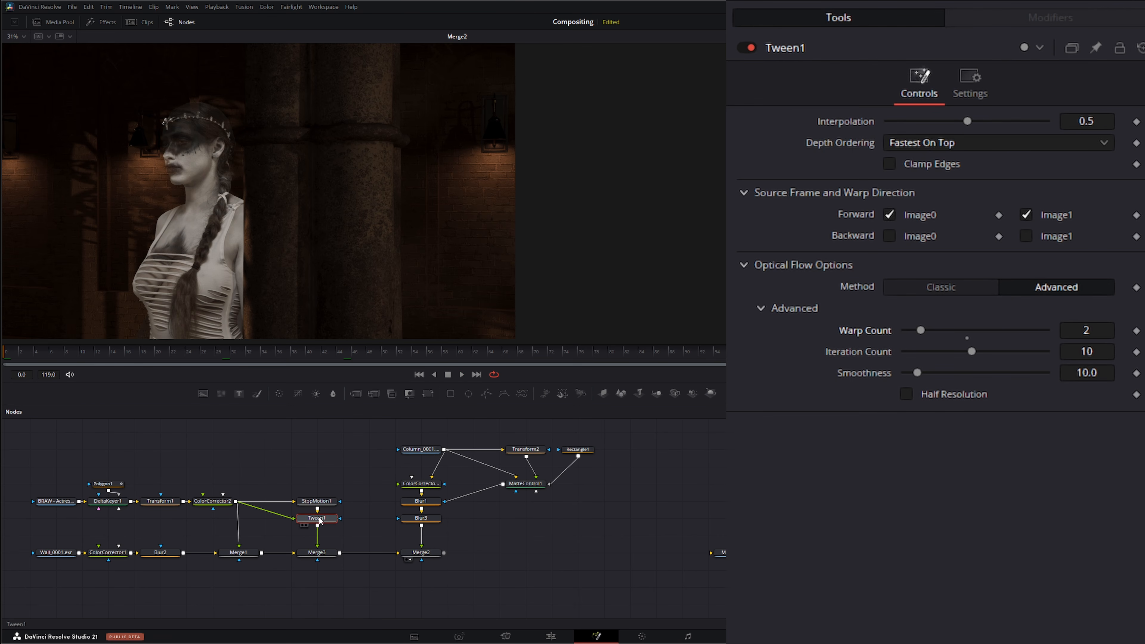
Step: Select the column branch nodes including Merge2 and move them to the right to make room in the graph
{"action": "left_click_drag", "start_coordinate": [368, 436], "coordinate": [604, 579]}
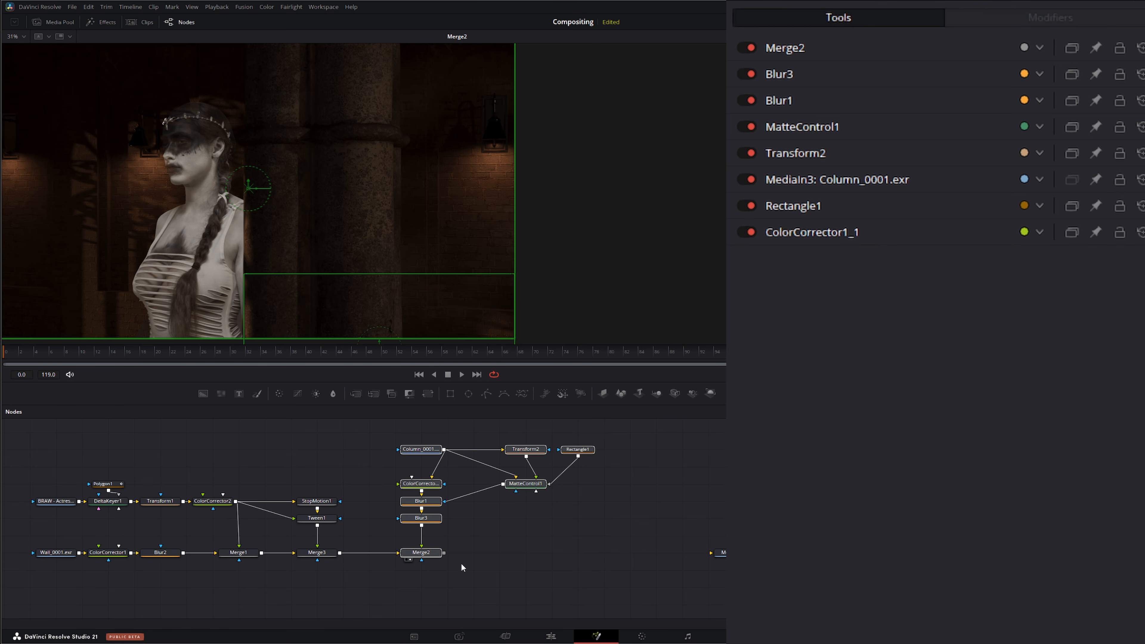
{"action": "left_click_drag", "start_coordinate": [420, 552], "coordinate": [499, 552]}
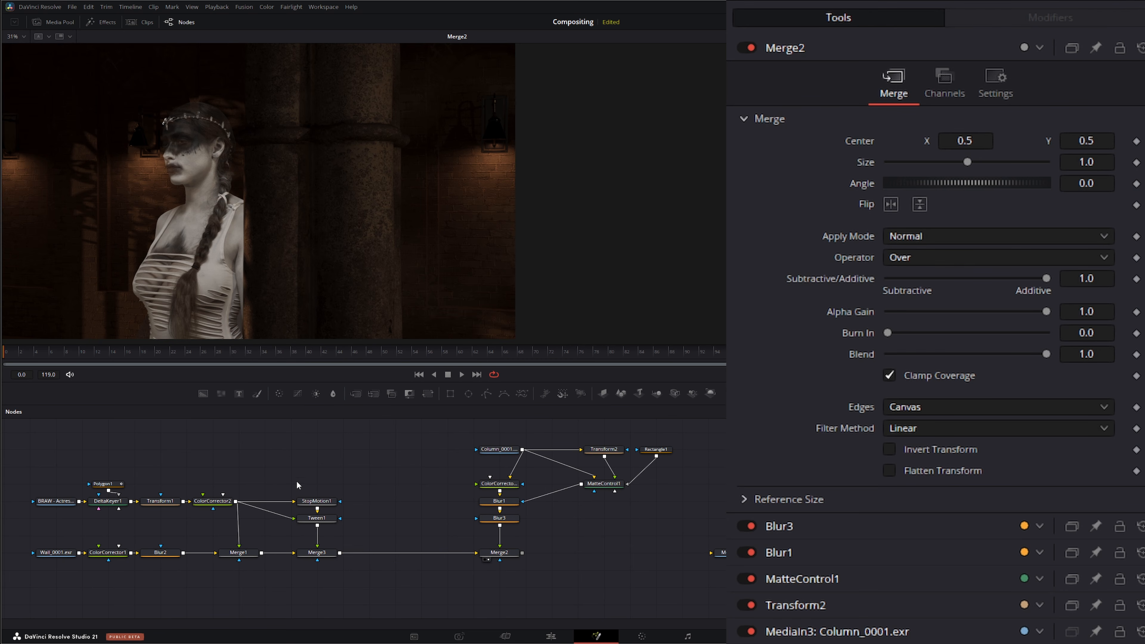
Step: Duplicate the StopMotion1 and Tween1 nodes, feed ColorCorrector2's output into both copies, and place them above the originals
{"action": "left_click_drag", "start_coordinate": [294, 477], "coordinate": [341, 532]}
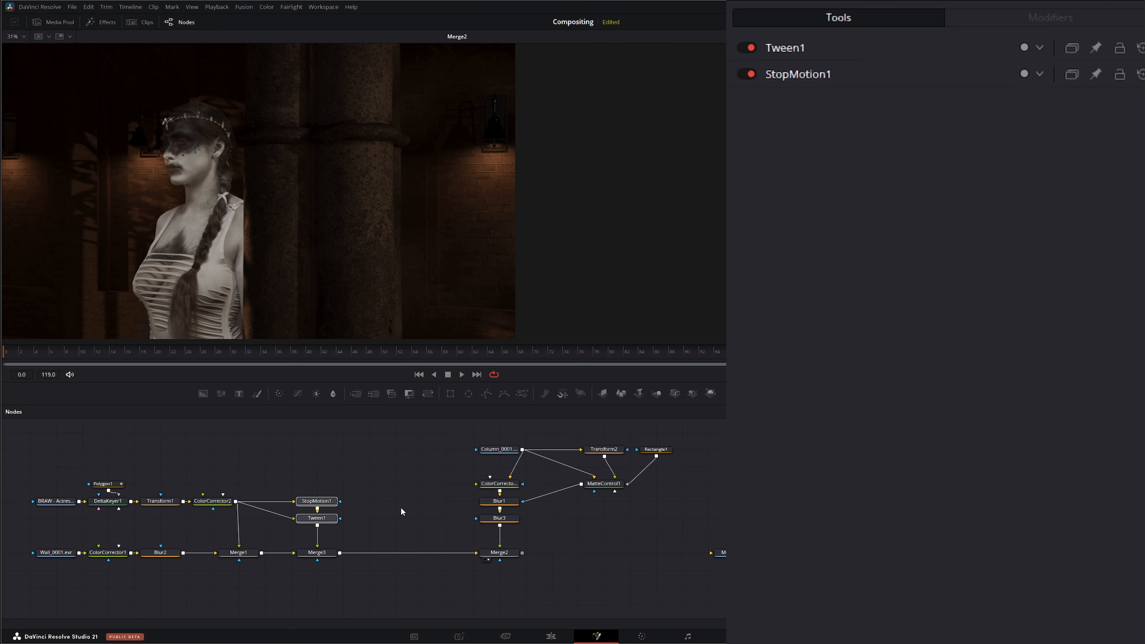
{"action": "key", "text": "ctrl+v"}
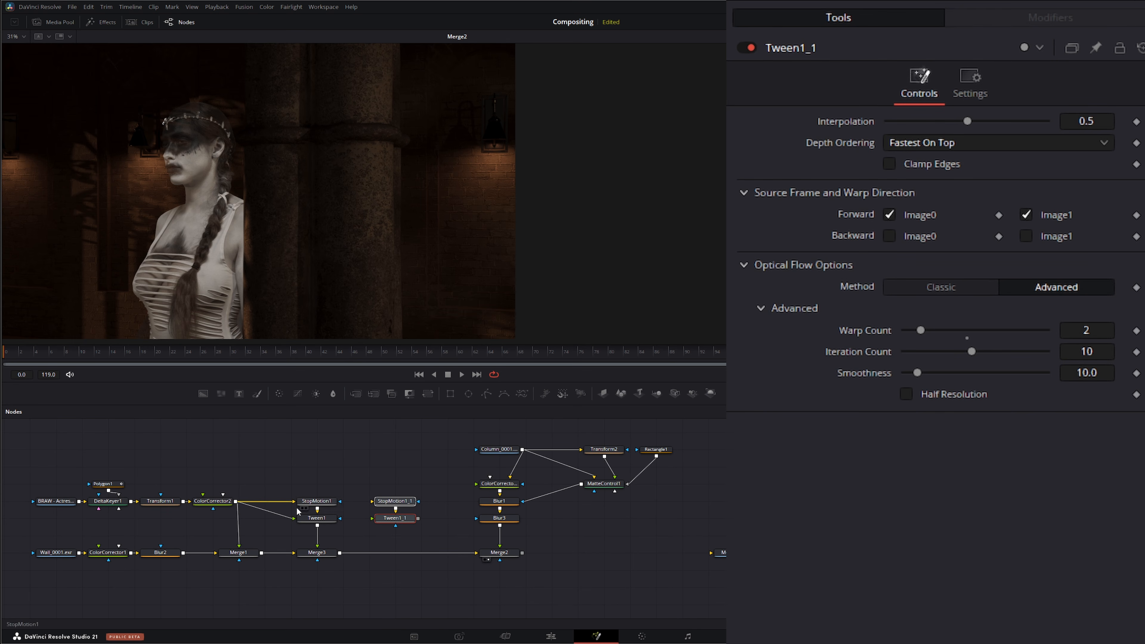
{"action": "left_click_drag", "start_coordinate": [235, 501], "coordinate": [398, 505]}
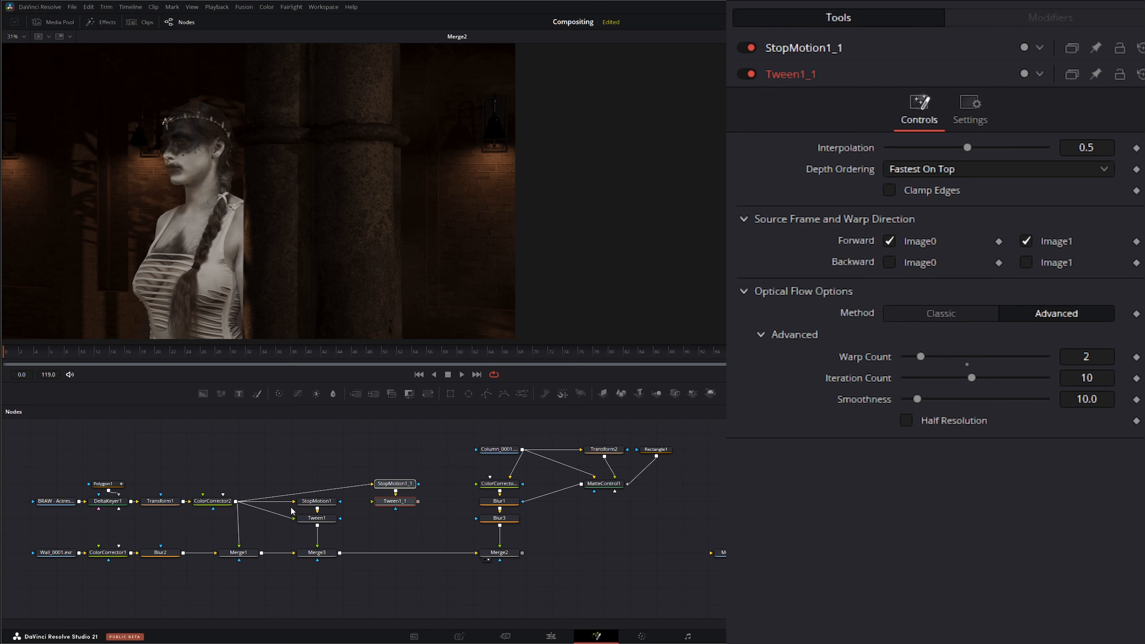
{"action": "left_click_drag", "start_coordinate": [237, 500], "coordinate": [372, 503]}
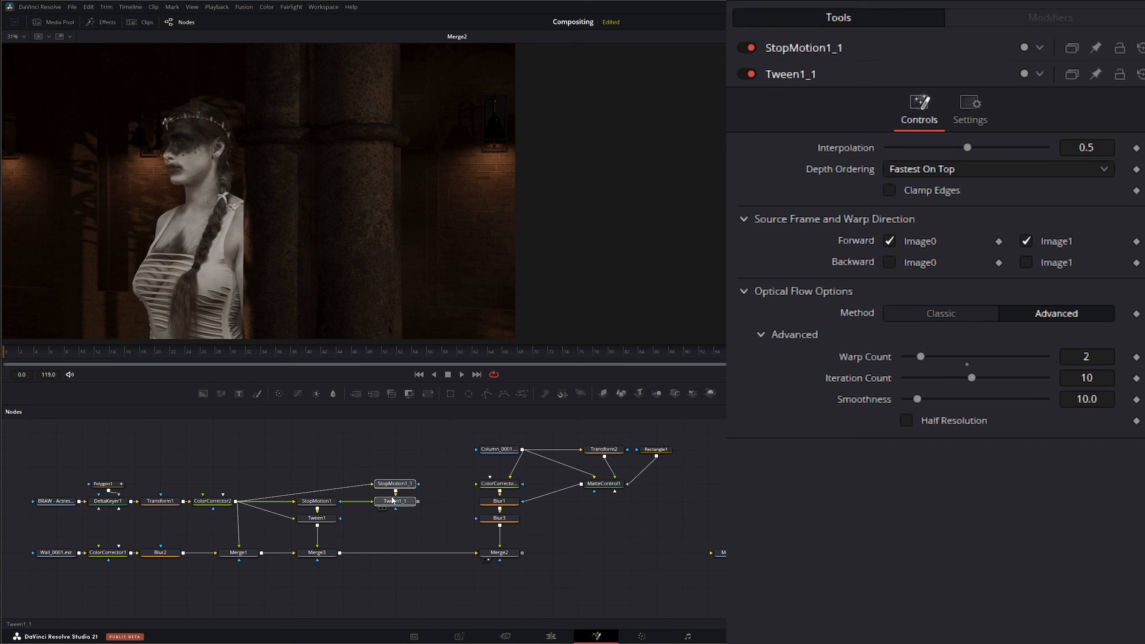
{"action": "left_click_drag", "start_coordinate": [393, 500], "coordinate": [367, 482]}
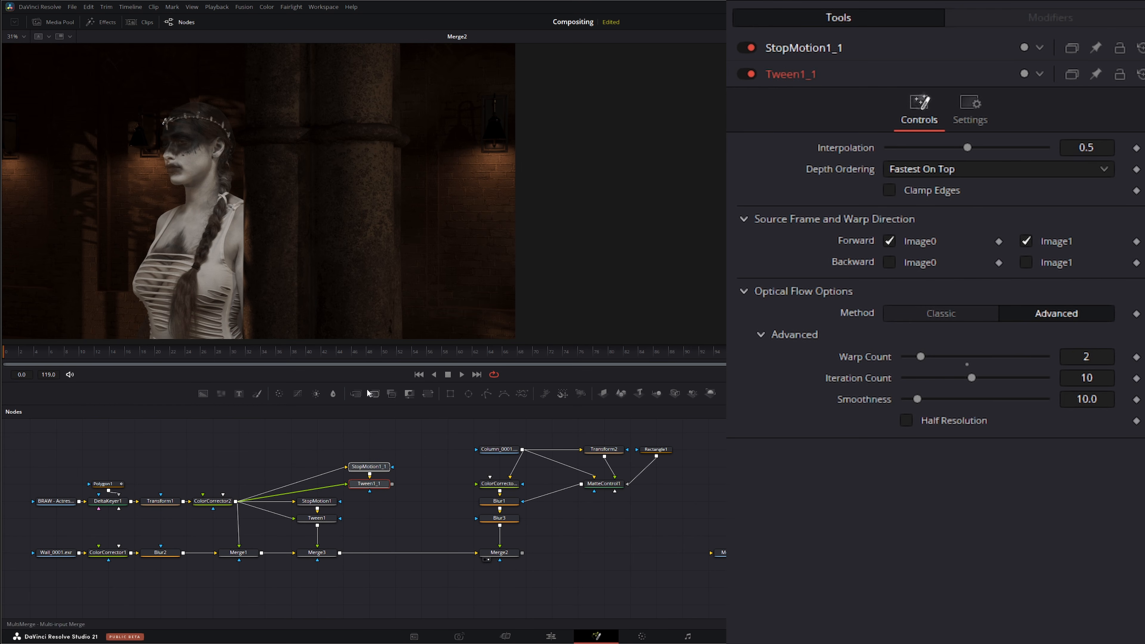
Step: Insert a new Merge node between Merge3 and Merge2 and connect the copied Tween's output into it
{"action": "left_click_drag", "start_coordinate": [357, 393], "coordinate": [394, 556]}
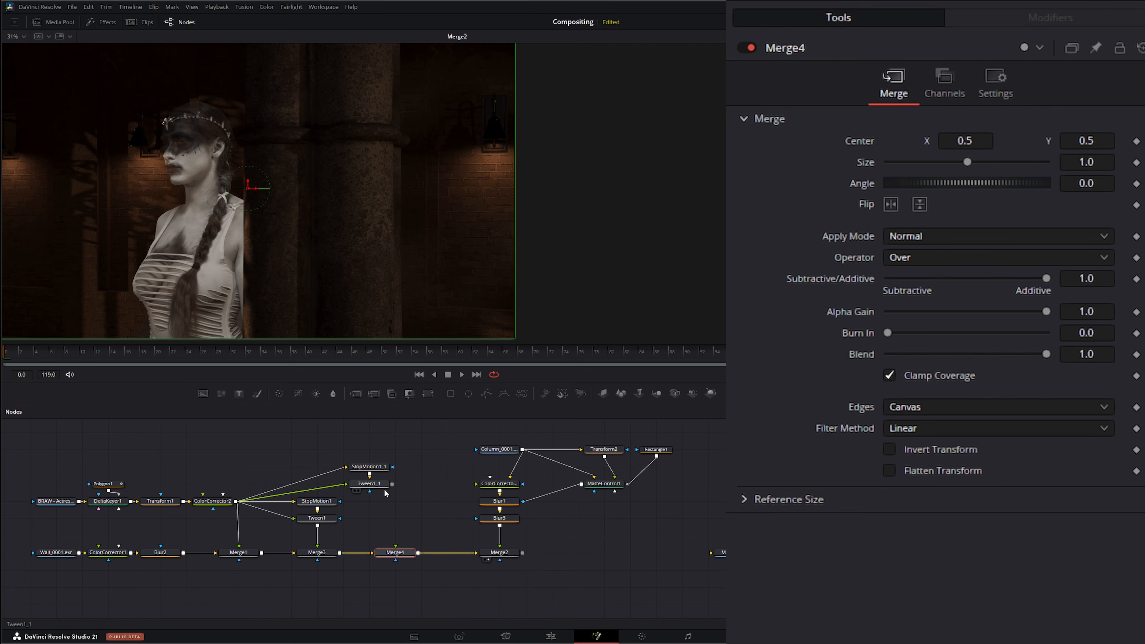
{"action": "left_click_drag", "start_coordinate": [400, 541], "coordinate": [395, 546]}
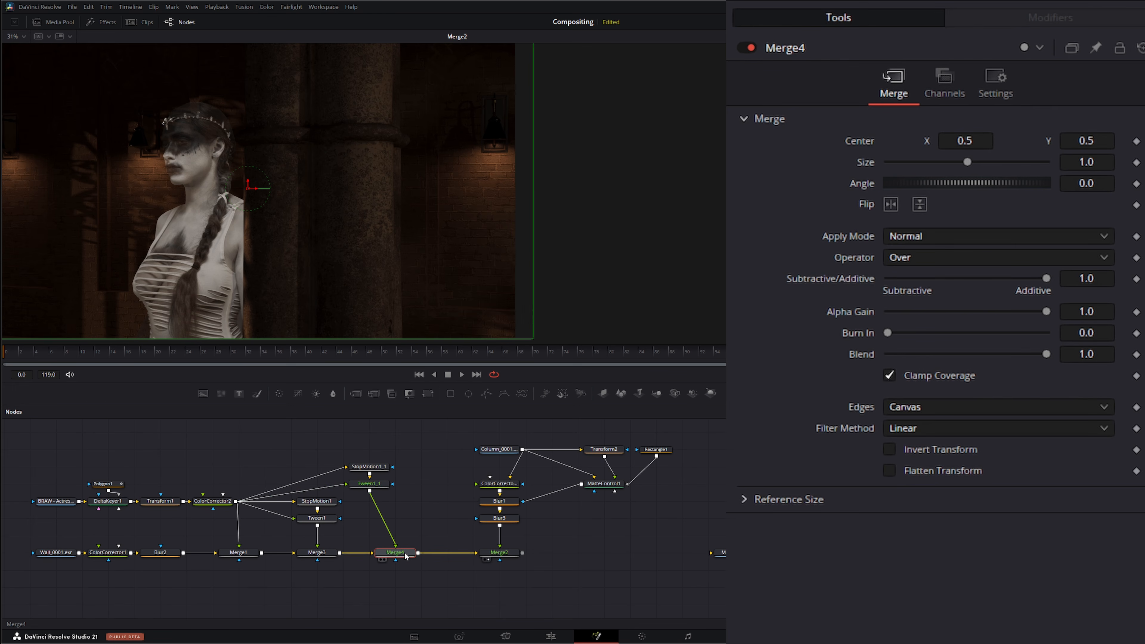
Step: Set the copied StopMotion node's Frame Repeat to 6 and start playback
{"action": "left_click", "coordinate": [369, 466]}
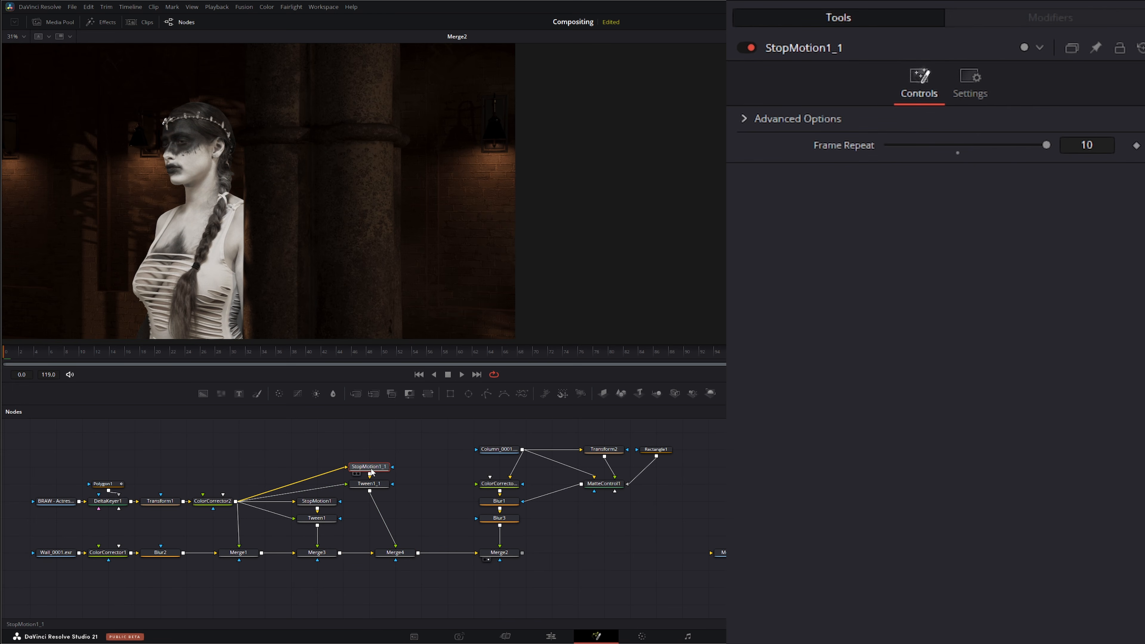
{"action": "left_click", "coordinate": [1096, 145]}
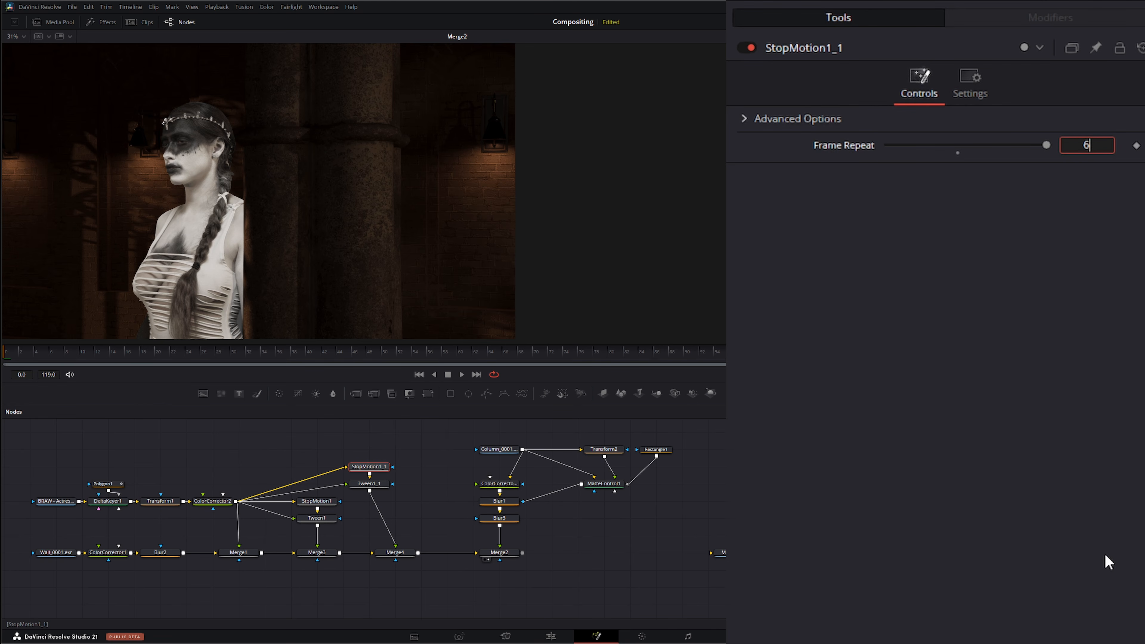
{"action": "type", "text": "6"}
{"action": "key", "text": "Return"}
{"action": "key", "text": "space"}
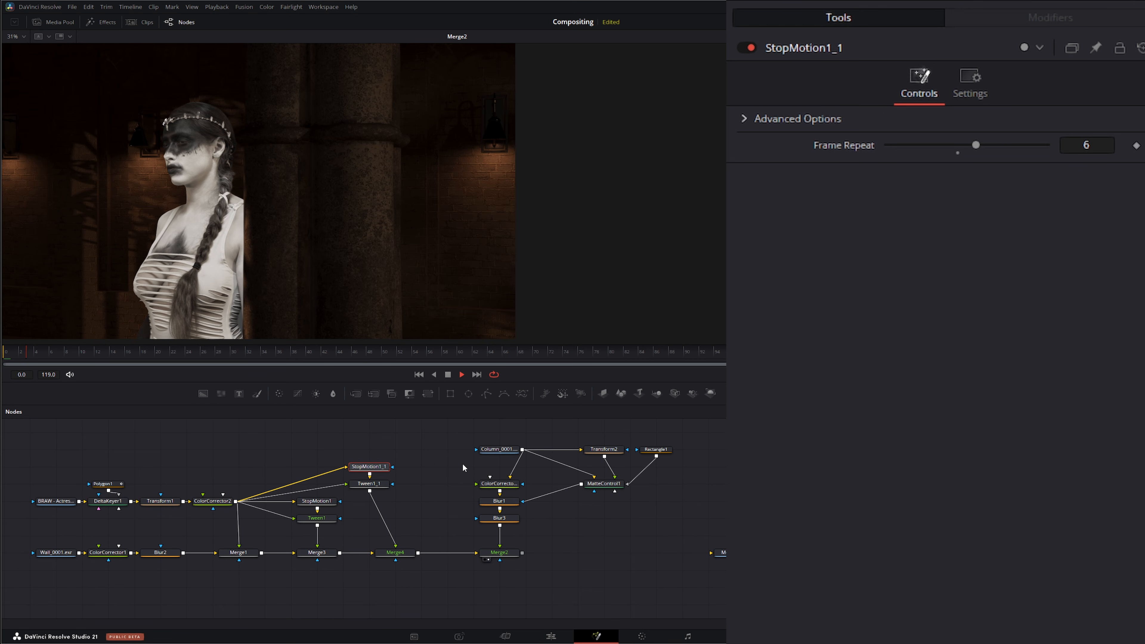
Step: Lower Merge4's blend to about 0.134, play back, then stop and return to the first frame
{"action": "left_click", "coordinate": [402, 553]}
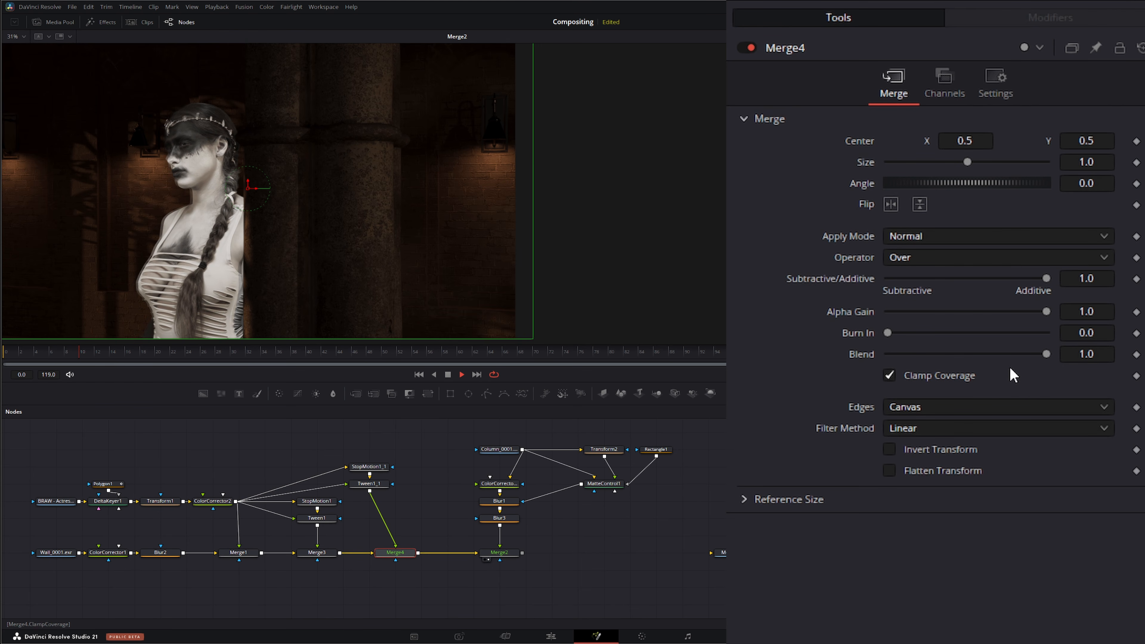
{"action": "left_click_drag", "start_coordinate": [1043, 356], "coordinate": [906, 361]}
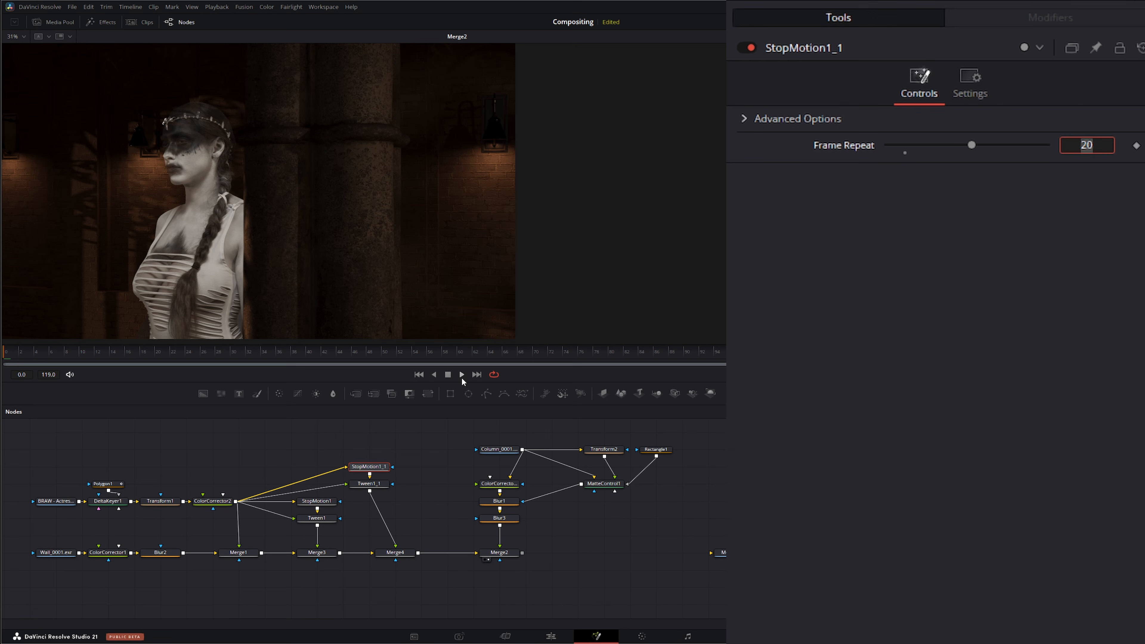
{"action": "left_click", "coordinate": [462, 375]}
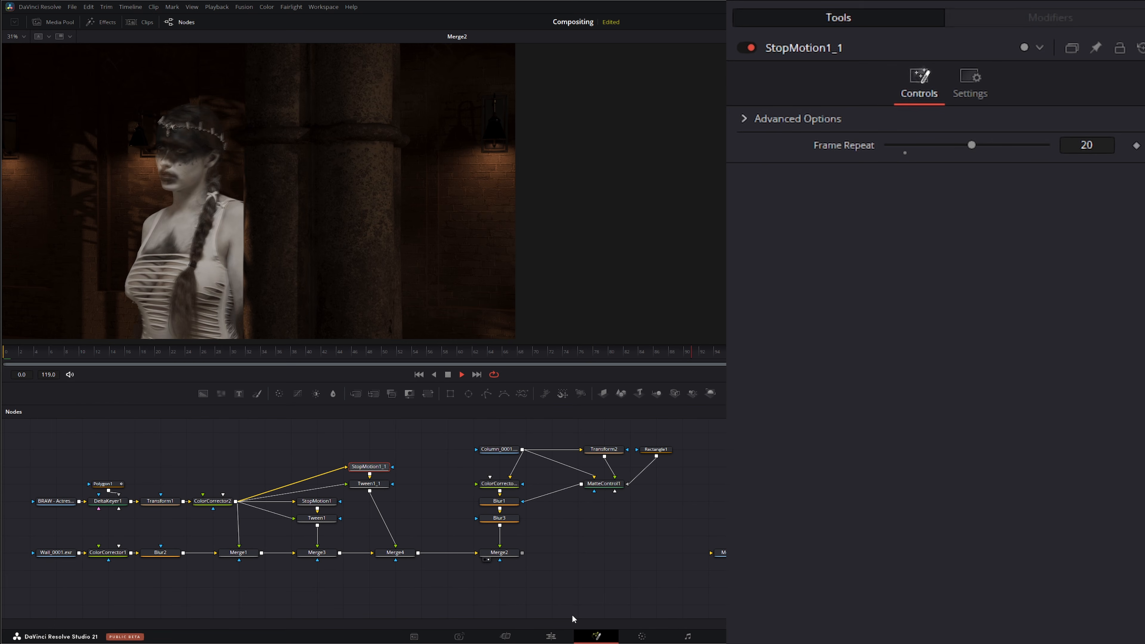
{"action": "left_click", "coordinate": [448, 375]}
{"action": "left_click", "coordinate": [419, 374]}
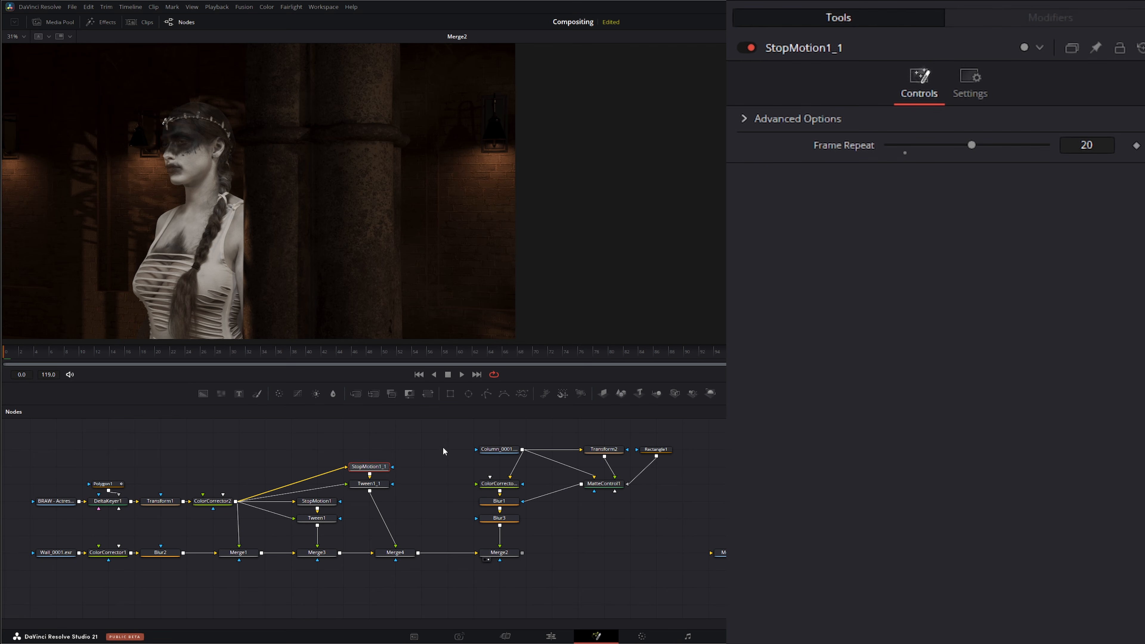
Step: Shift the column and Merge2 branch further right in the node graph
{"action": "left_click_drag", "start_coordinate": [438, 431], "coordinate": [589, 558]}
{"action": "left_click_drag", "start_coordinate": [651, 572], "coordinate": [678, 573]}
{"action": "left_click_drag", "start_coordinate": [497, 558], "coordinate": [775, 555]}
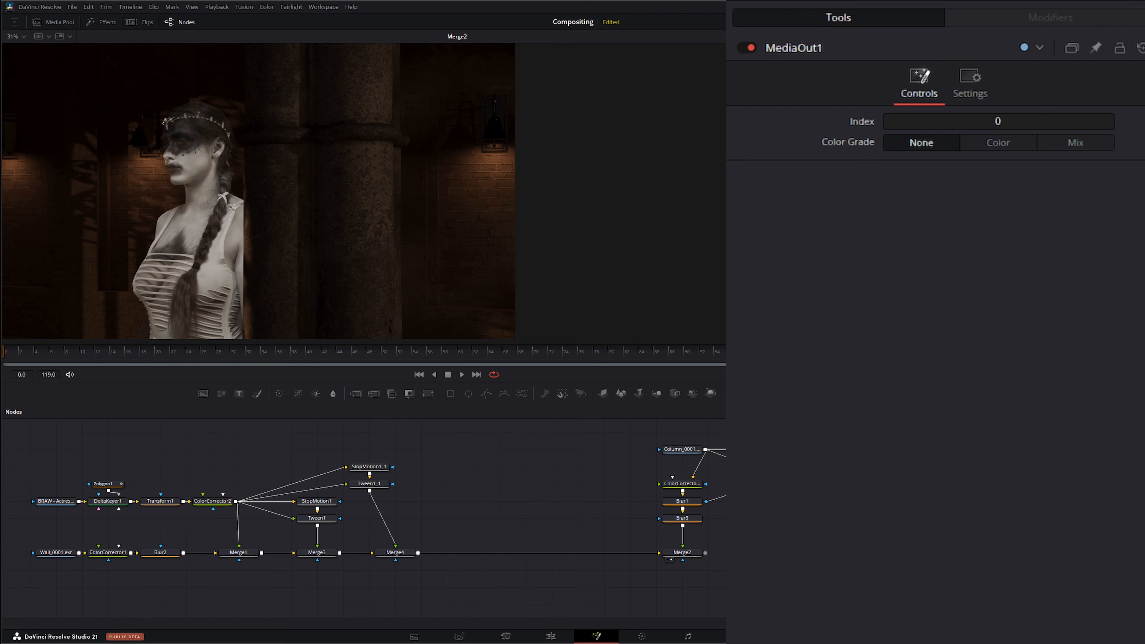
Step: Load the Fractals 4.mp4 clip into the viewer, set its trim in point to 43, and preview playback
{"action": "left_click_drag", "start_coordinate": [348, 454], "coordinate": [289, 193]}
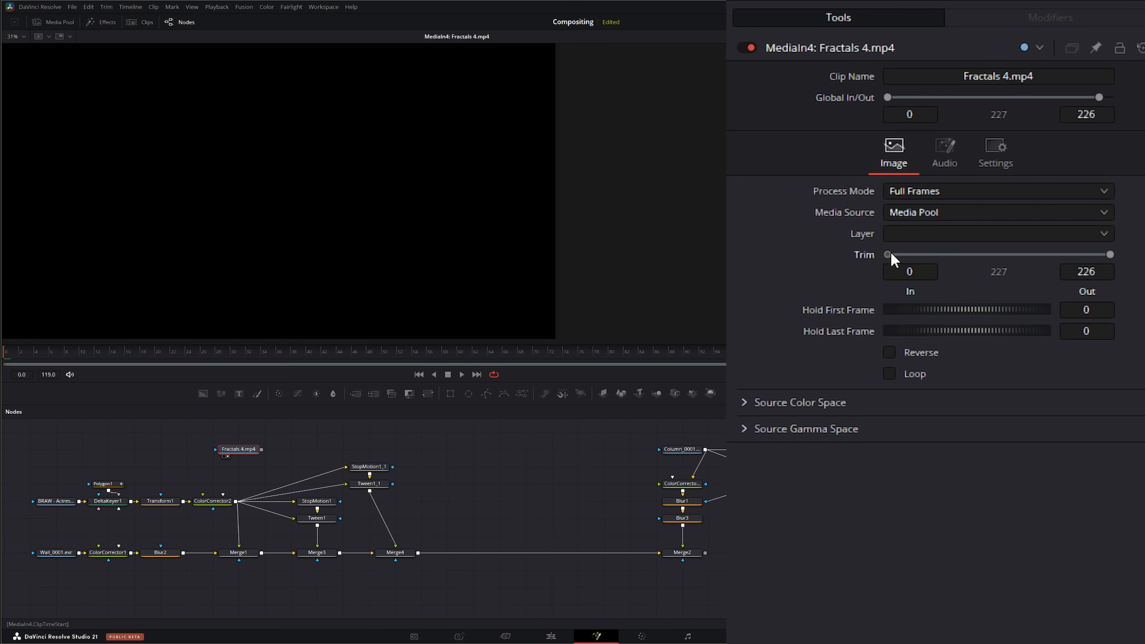
{"action": "left_click_drag", "start_coordinate": [888, 254], "coordinate": [931, 255]}
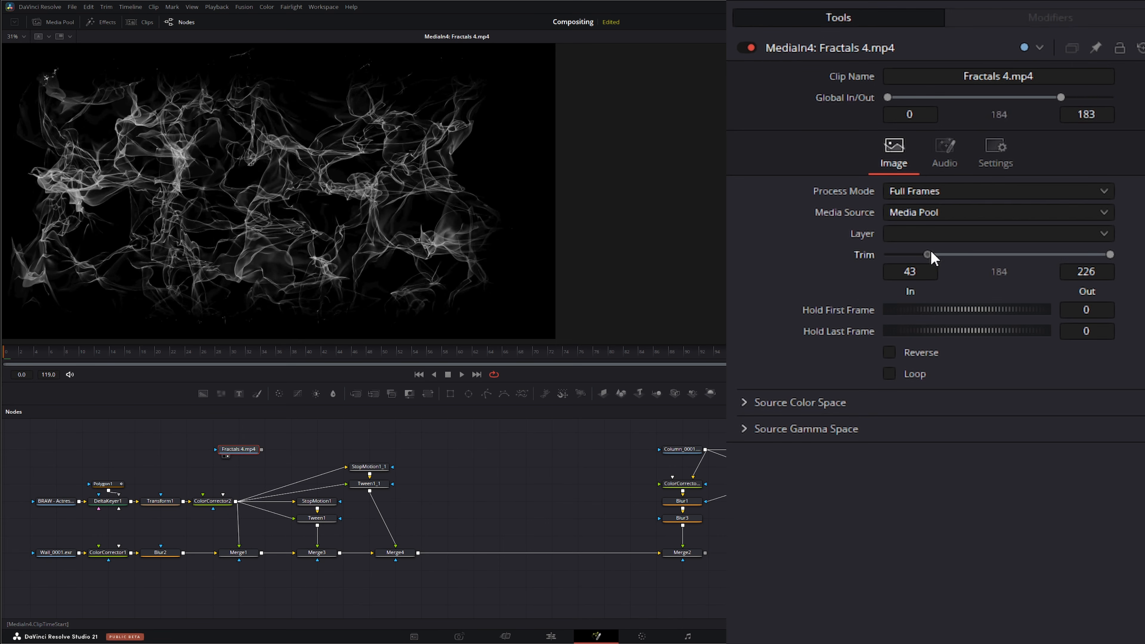
{"action": "left_click", "coordinate": [461, 373]}
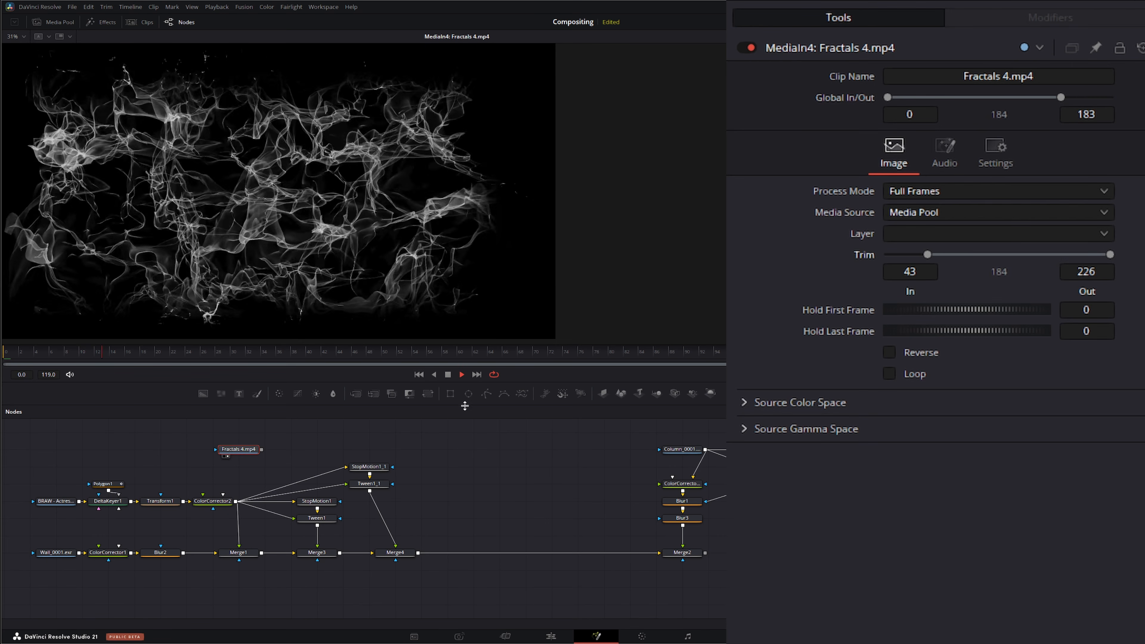
{"action": "left_click", "coordinate": [448, 375]}
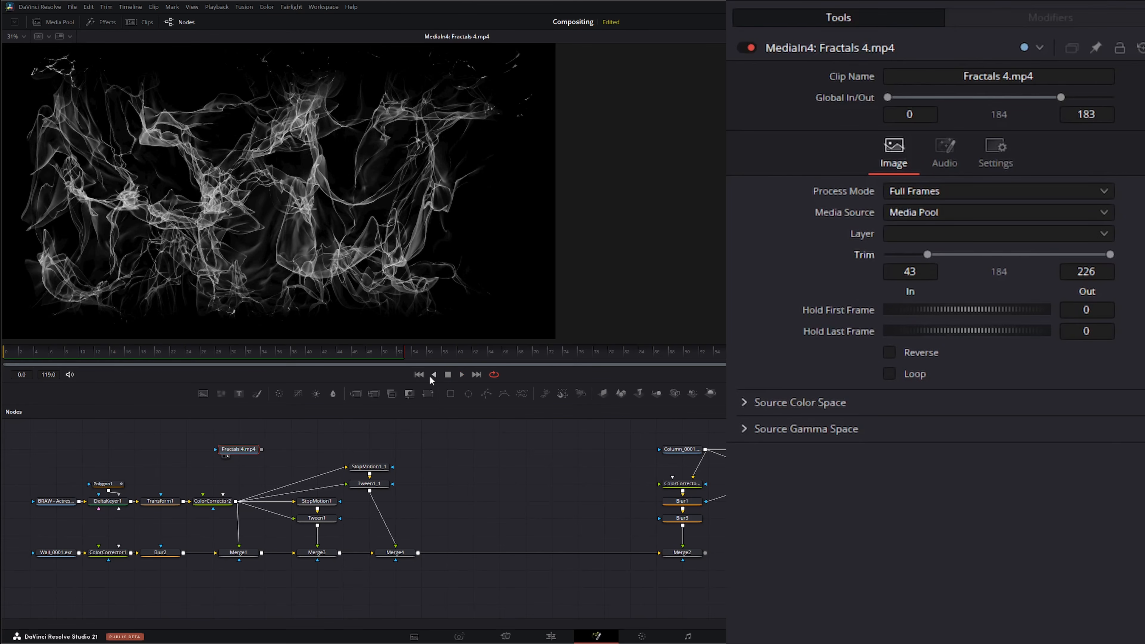
{"action": "left_click", "coordinate": [418, 375]}
Step: Add a Resize node after the Fractals 4.mp4 clip, view it, and move both nodes above the column branch
{"action": "scroll", "coordinate": [421, 194], "scroll_direction": "up", "scroll_amount": 1}
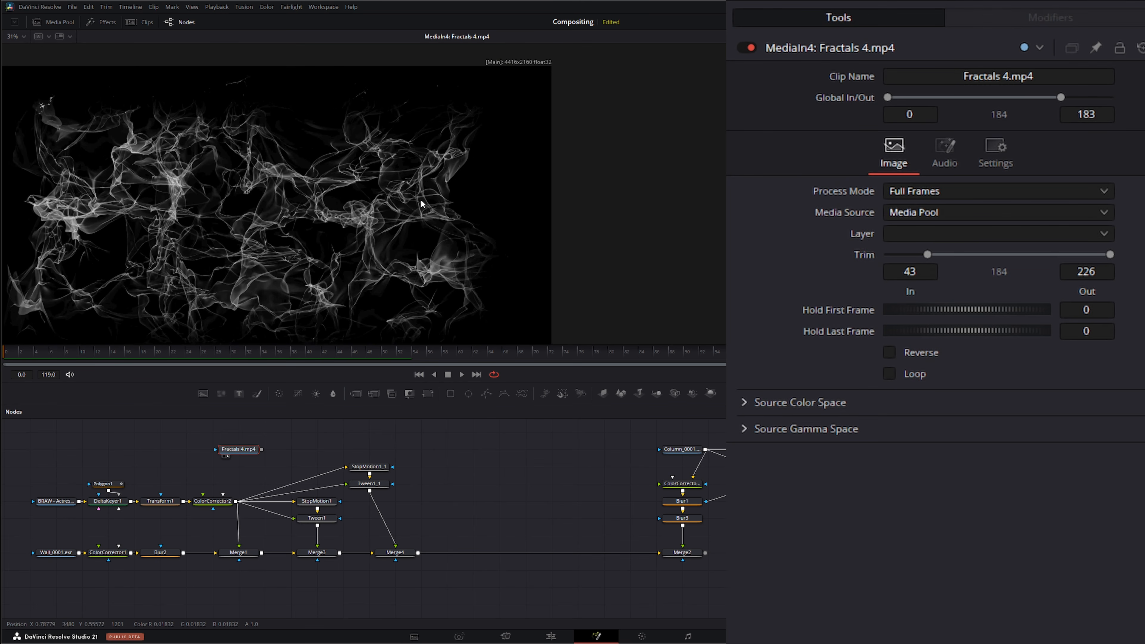
{"action": "left_click_drag", "start_coordinate": [420, 205], "coordinate": [409, 195]}
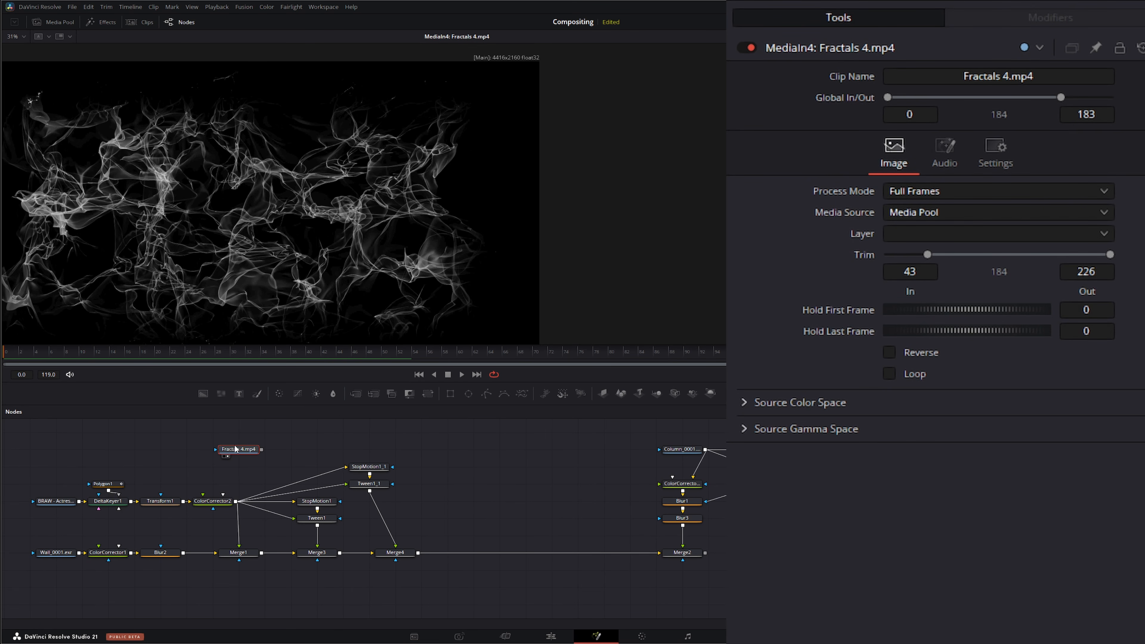
{"action": "left_click_drag", "start_coordinate": [236, 451], "coordinate": [231, 447]}
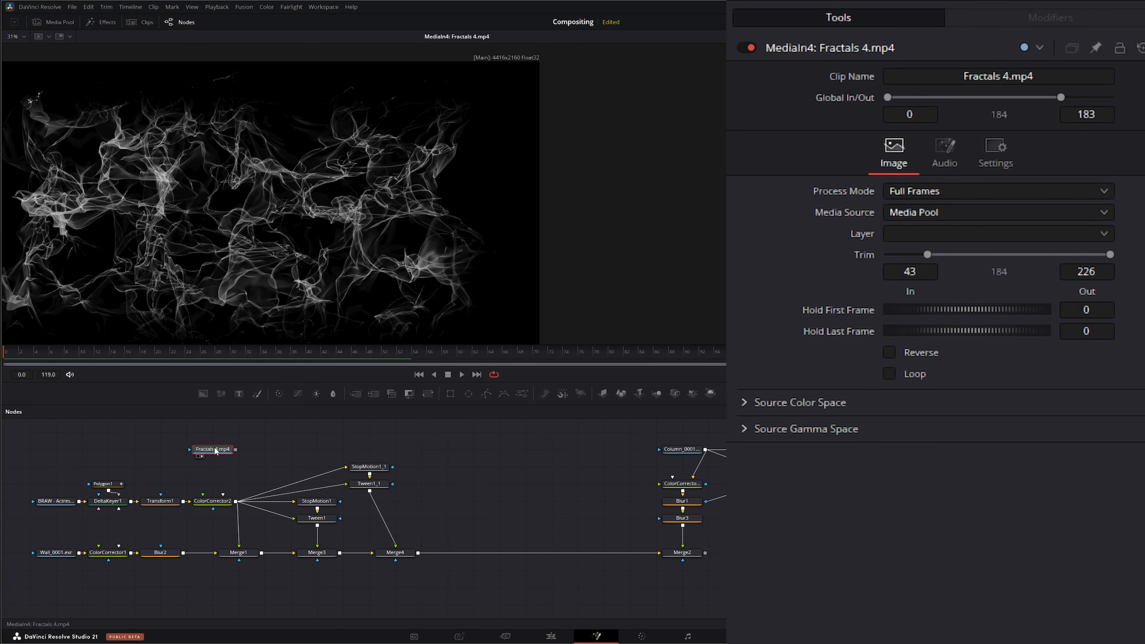
{"action": "key", "text": "shift+space"}
{"action": "type", "text": "res"}
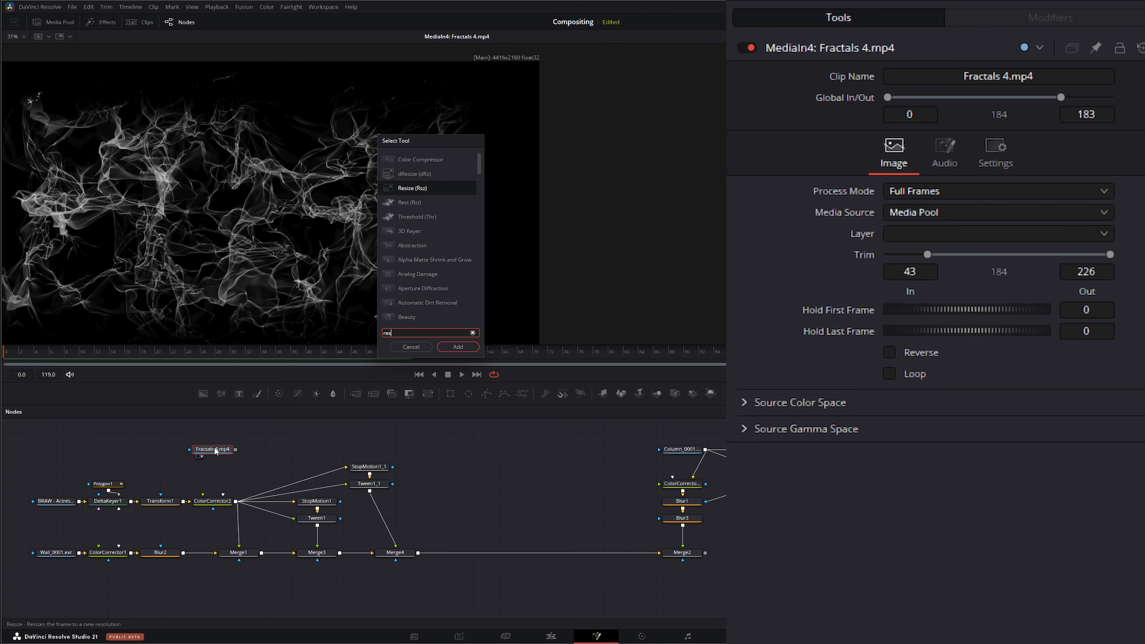
{"action": "type", "text": "i"}
{"action": "key", "text": "Return"}
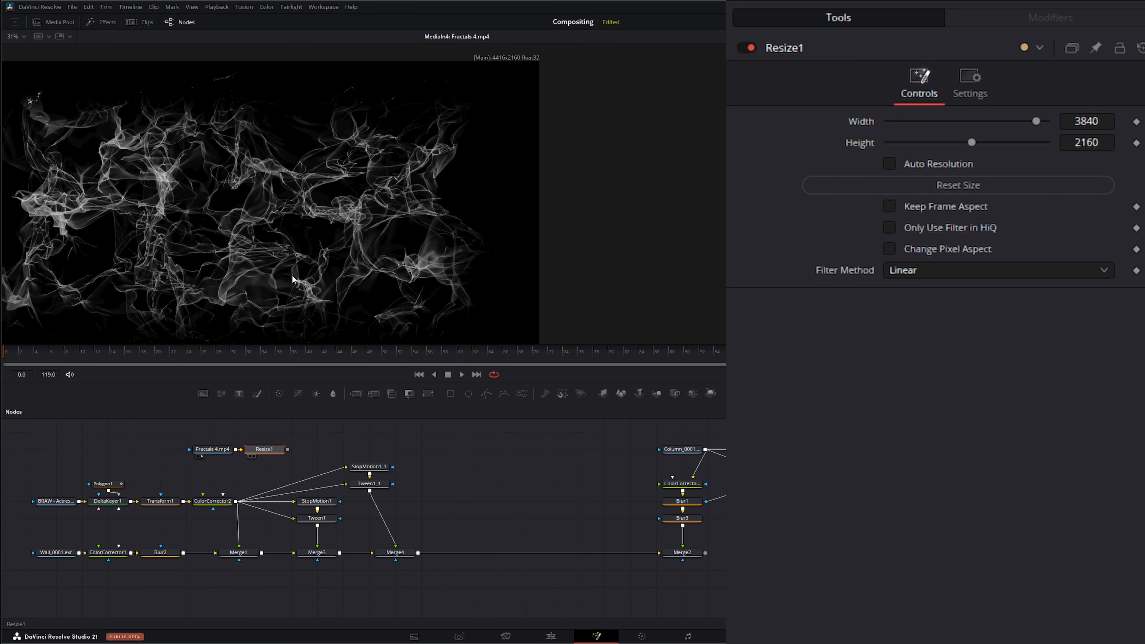
{"action": "key", "text": "2"}
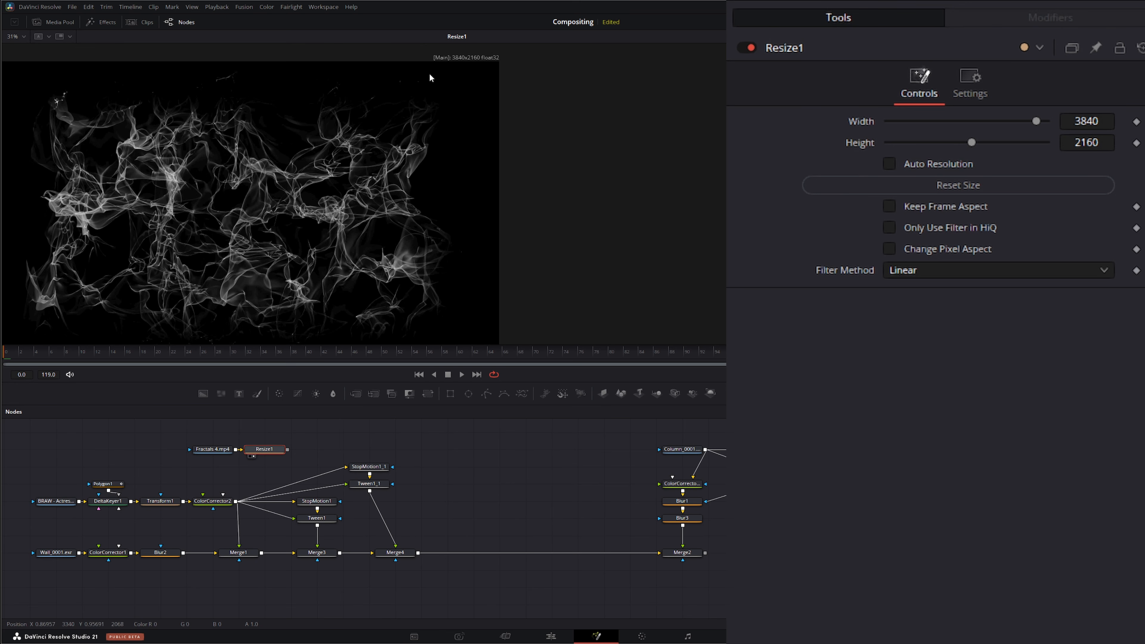
{"action": "left_click_drag", "start_coordinate": [171, 435], "coordinate": [491, 434]}
{"action": "left_click", "coordinate": [445, 453]}
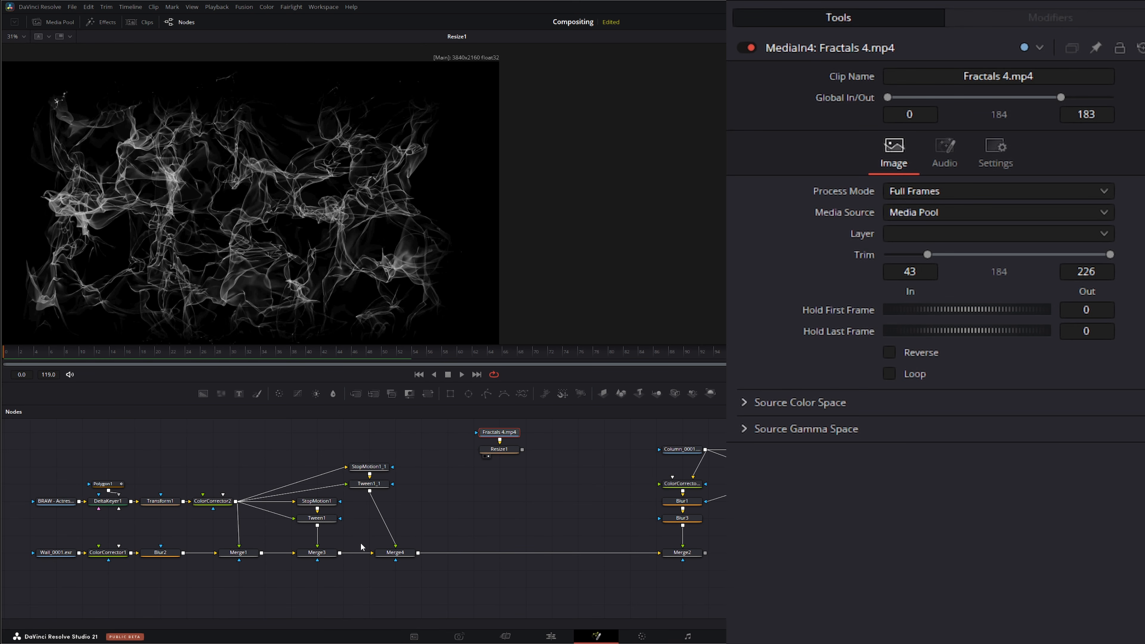
Step: View the Merge4, Merge2 and ColorCorrector2 outputs in turn in the viewer
{"action": "left_click_drag", "start_coordinate": [399, 553], "coordinate": [320, 253]}
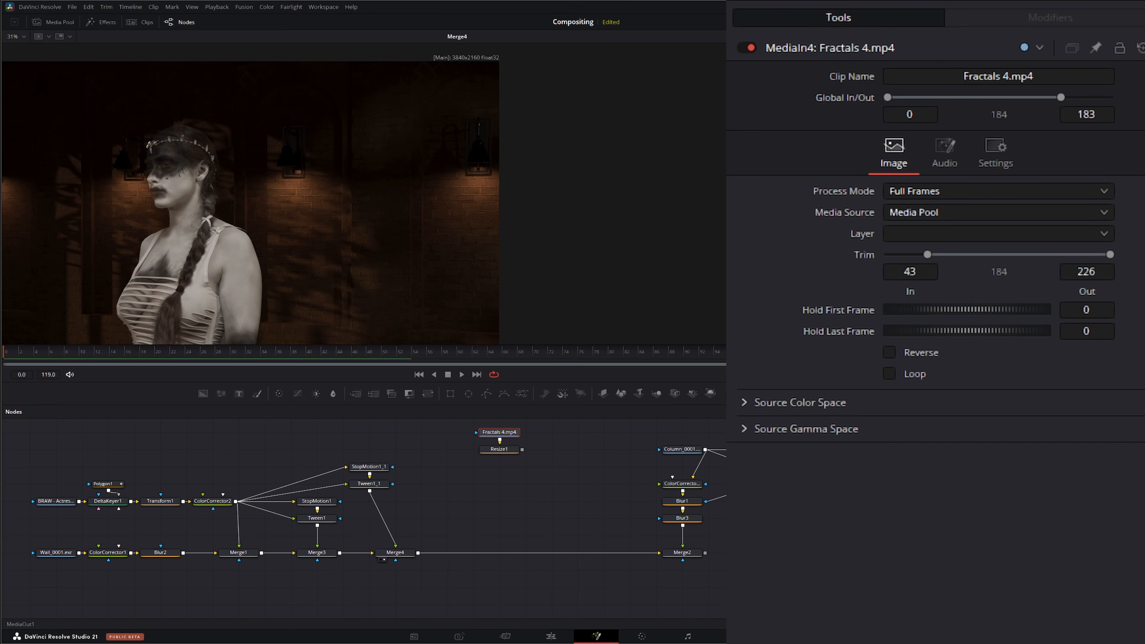
{"action": "left_click_drag", "start_coordinate": [681, 552], "coordinate": [305, 256]}
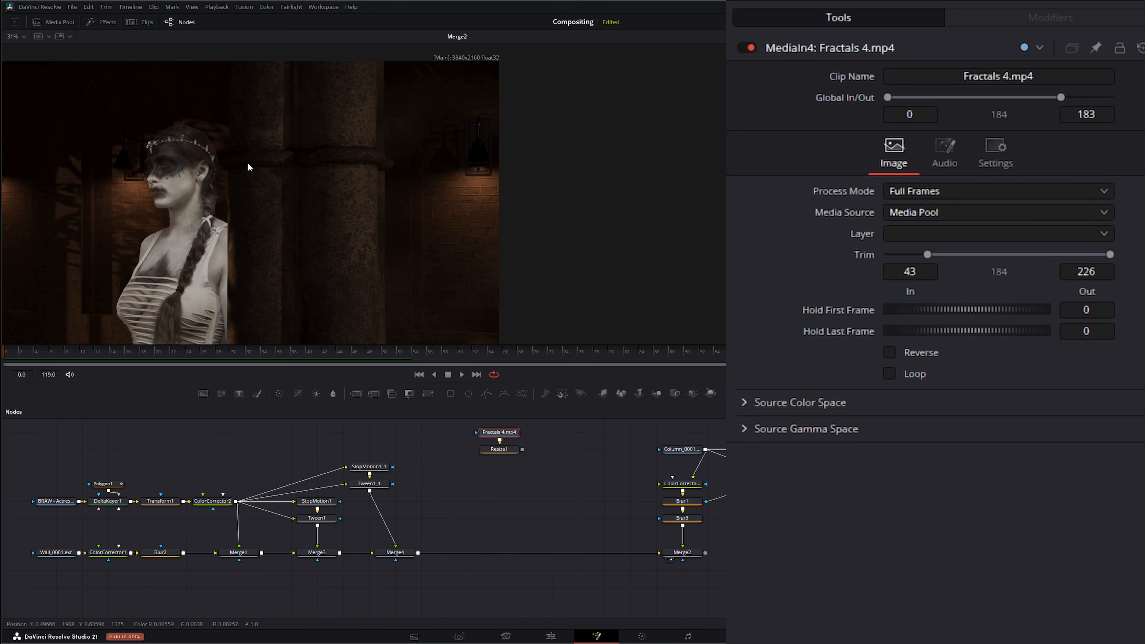
{"action": "left_click_drag", "start_coordinate": [206, 494], "coordinate": [263, 320]}
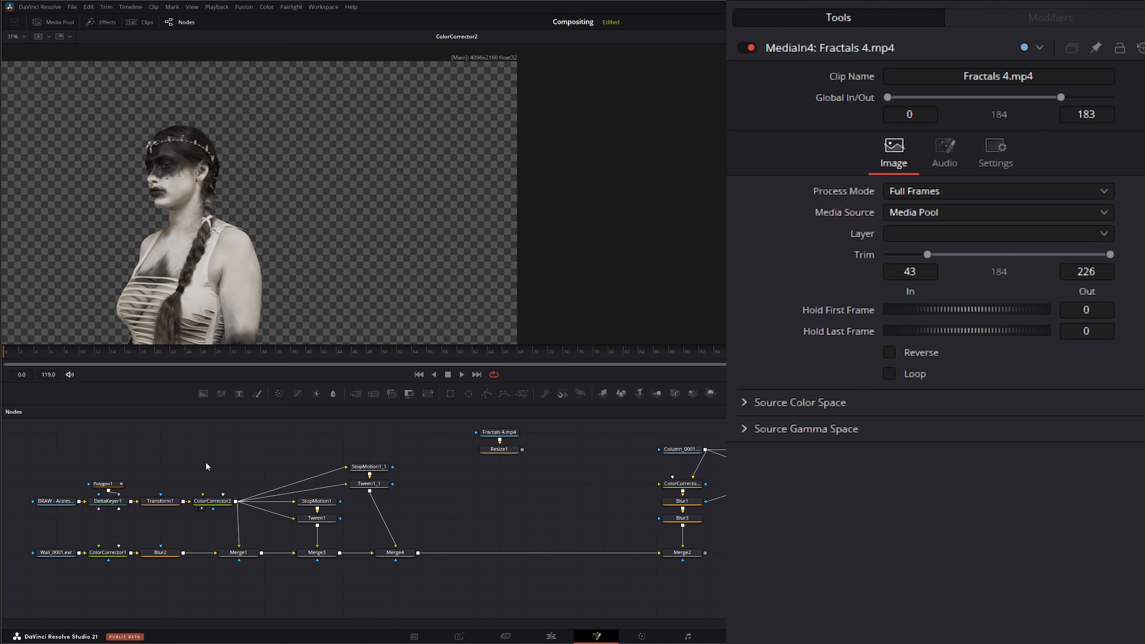
Step: Add a Tracker node and connect Transform1's output into it
{"action": "key", "text": "shift+space"}
{"action": "type", "text": "resi"}
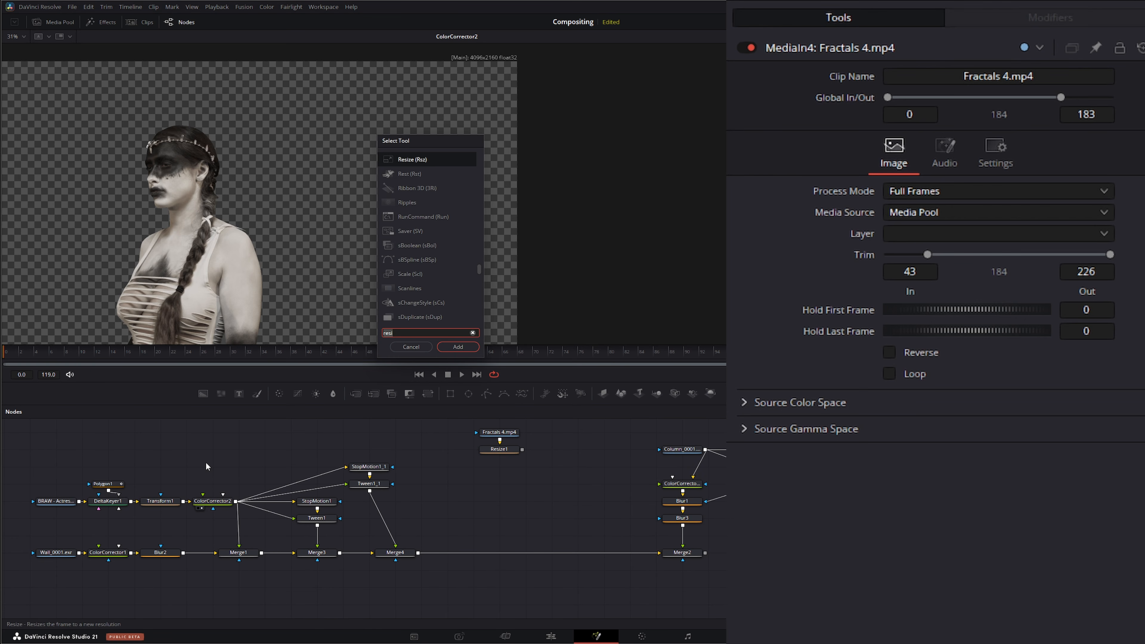
{"action": "key", "text": "BackSpace"}
{"action": "key", "text": "BackSpace"}
{"action": "key", "text": "BackSpace"}
{"action": "key", "text": "BackSpace"}
{"action": "type", "text": "tra"}
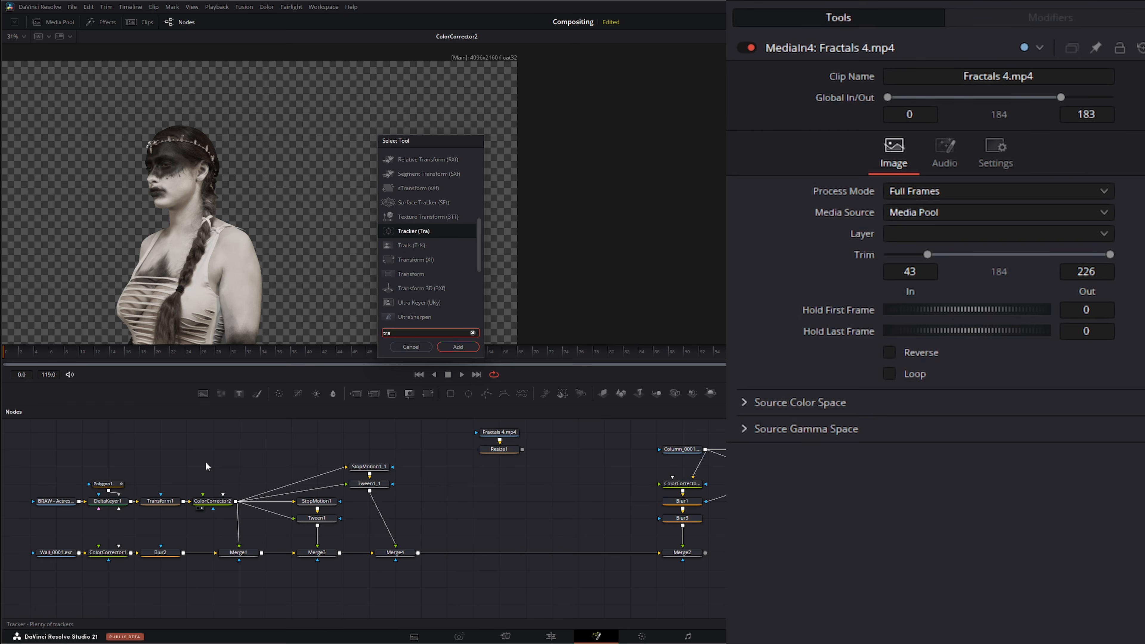
{"action": "key", "text": "Return"}
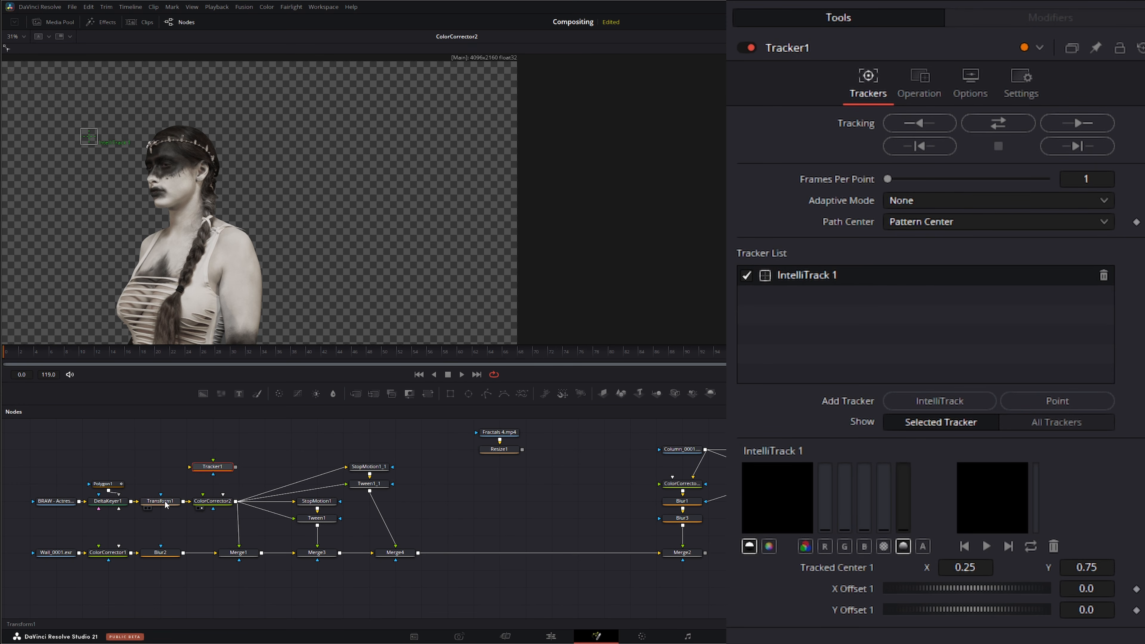
{"action": "left_click", "coordinate": [145, 507]}
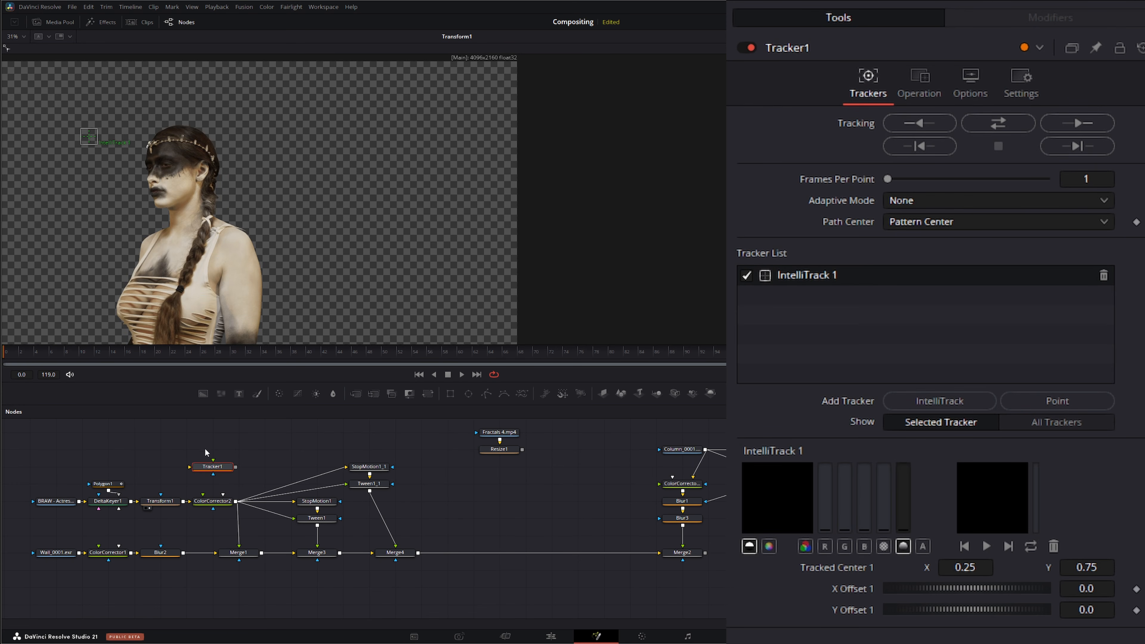
{"action": "left_click_drag", "start_coordinate": [214, 468], "coordinate": [223, 457]}
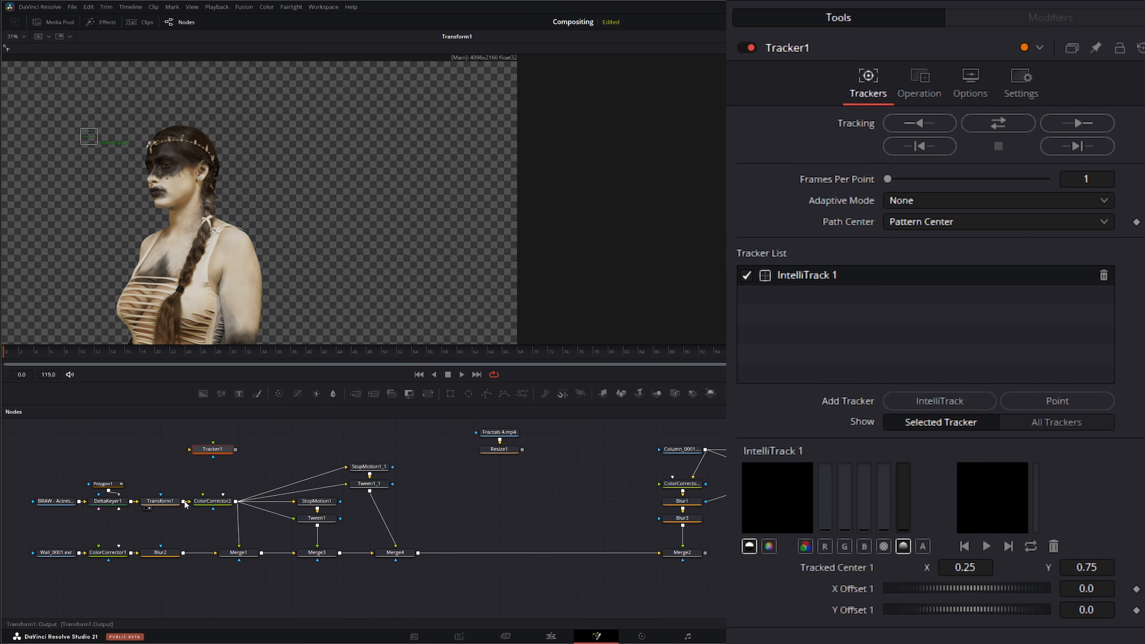
{"action": "left_click_drag", "start_coordinate": [185, 501], "coordinate": [188, 450]}
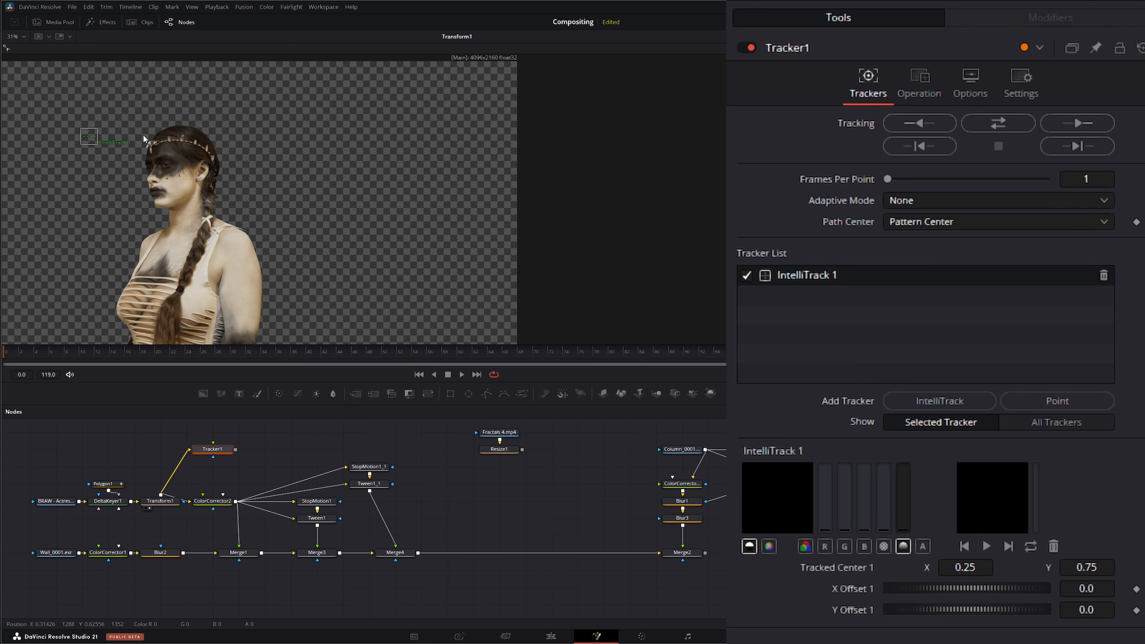
Step: Position the IntelliTrack pattern on the actress's chest and track it forward through the clip
{"action": "mouse_move", "coordinate": [91, 138]}
{"action": "left_mouse_down"}
{"action": "mouse_move", "coordinate": [153, 233]}
{"action": "mouse_move", "coordinate": [158, 264]}
{"action": "mouse_move", "coordinate": [165, 256]}
{"action": "left_mouse_up"}
{"action": "left_click", "coordinate": [1092, 128]}
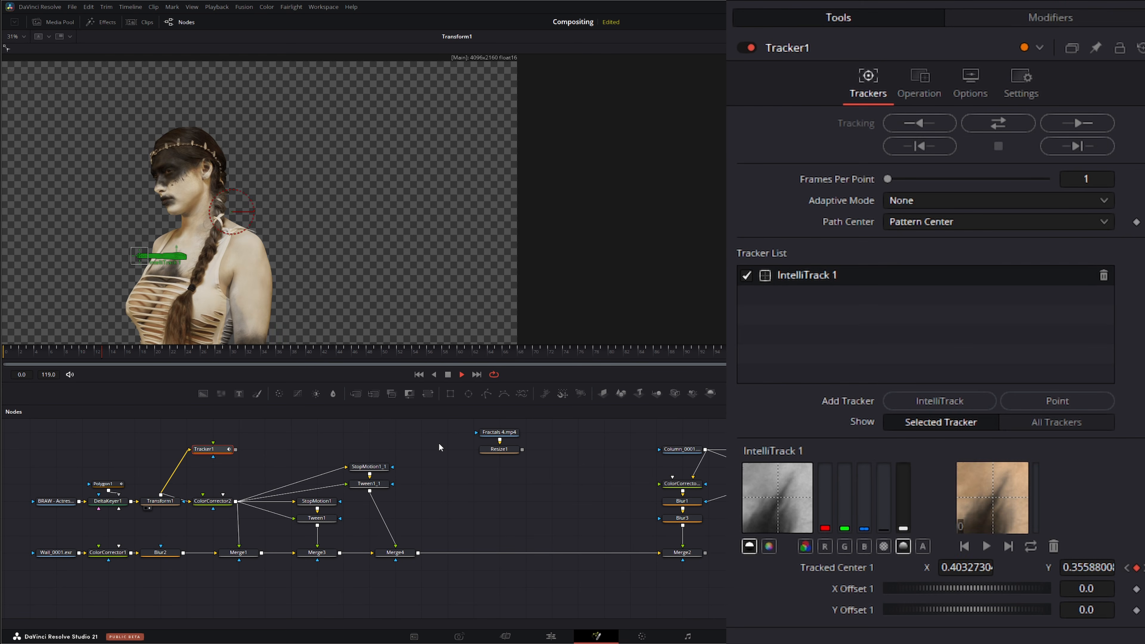
{"action": "key", "text": "space"}
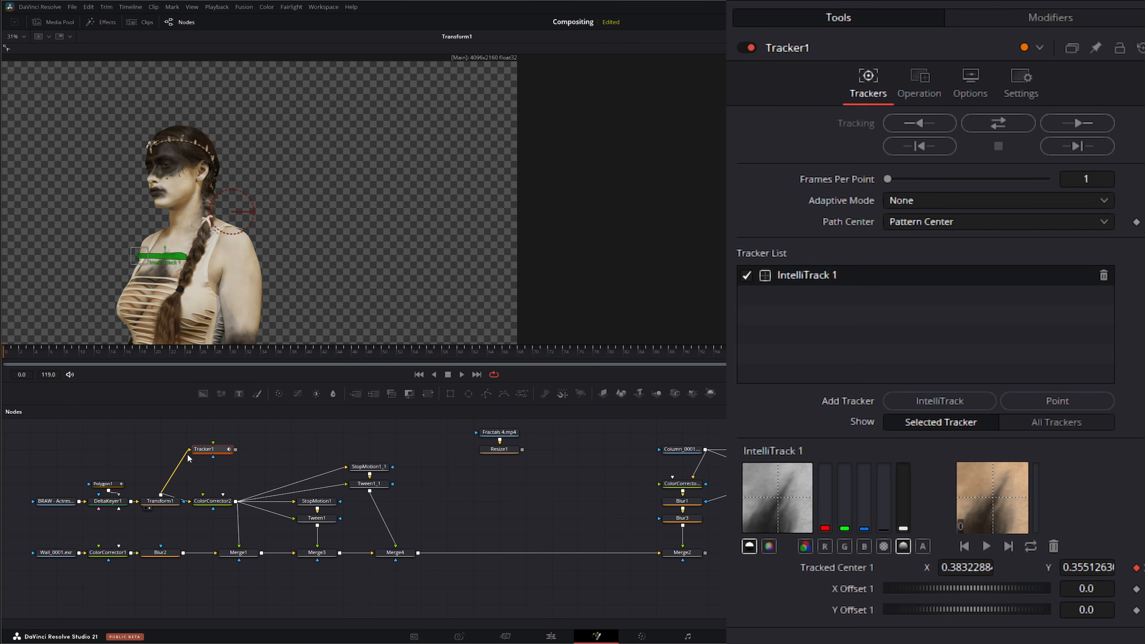
Step: Move the Tracker node aside and insert a new Merge node between Merge4 and Merge2
{"action": "left_click_drag", "start_coordinate": [215, 454], "coordinate": [51, 440]}
{"action": "left_click", "coordinate": [231, 464]}
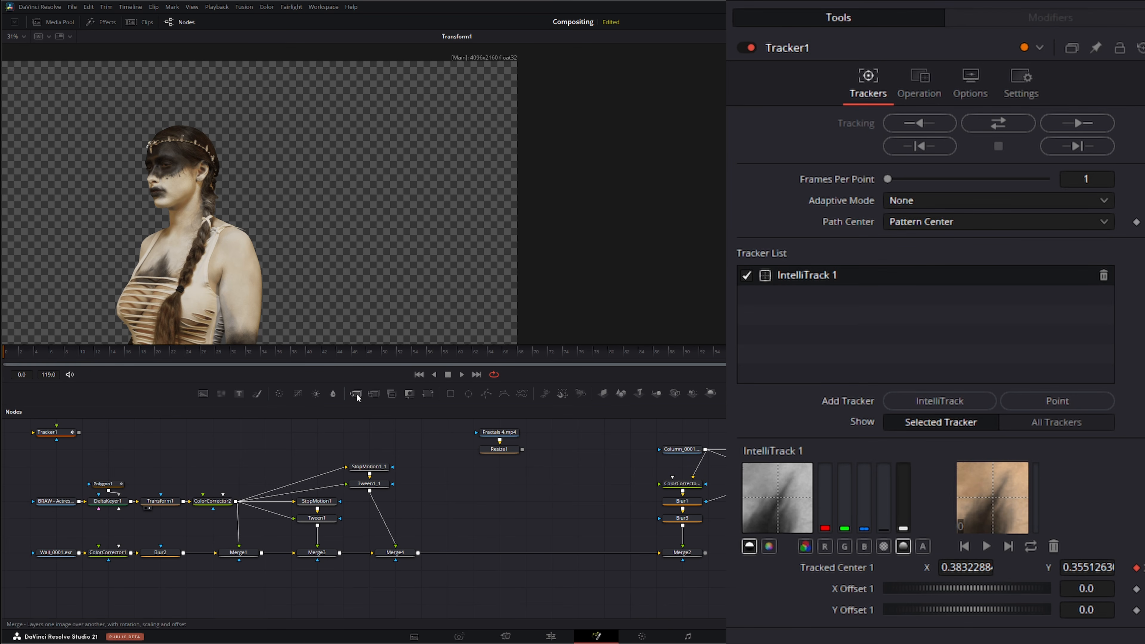
{"action": "left_click_drag", "start_coordinate": [356, 393], "coordinate": [501, 503]}
{"action": "left_click_drag", "start_coordinate": [483, 543], "coordinate": [486, 550]}
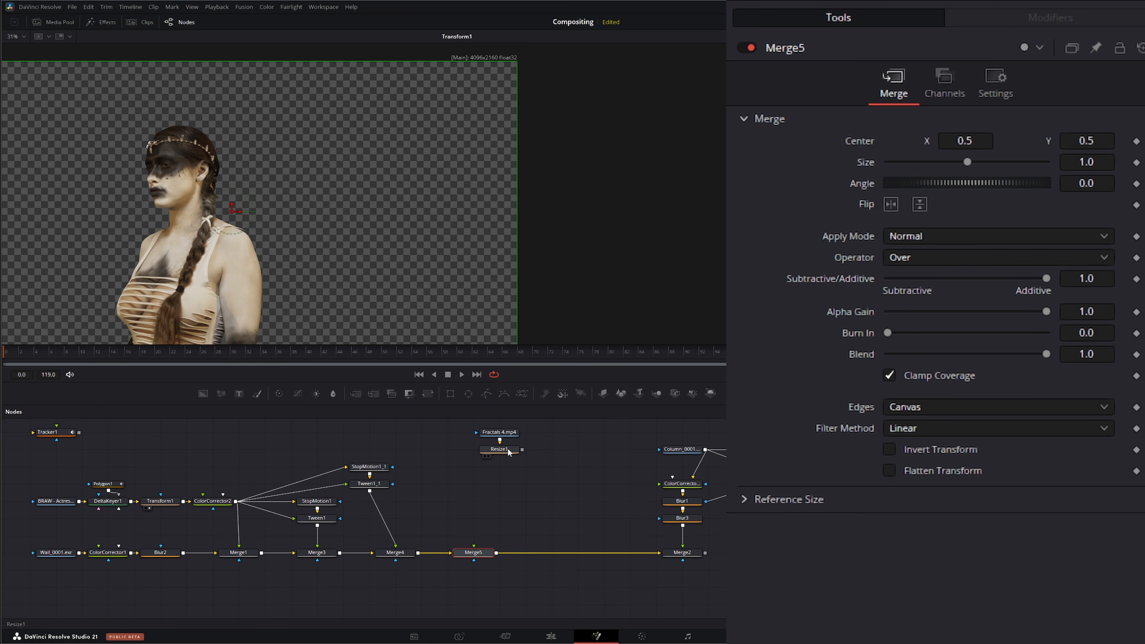
Step: Connect the Resize1 output into the new Merge's foreground input and view that Merge
{"action": "left_click_drag", "start_coordinate": [522, 449], "coordinate": [551, 463]}
{"action": "left_click_drag", "start_coordinate": [474, 507], "coordinate": [474, 545]}
{"action": "key", "text": "1"}
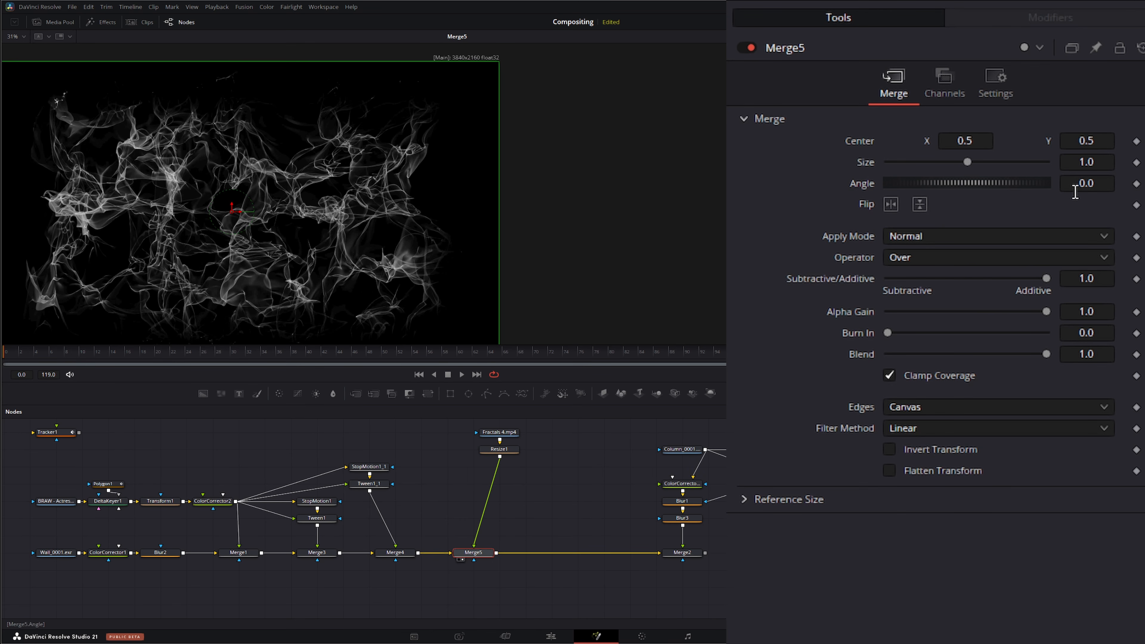
Step: Set the smoke Merge's apply mode to Screen and preview playback
{"action": "left_click", "coordinate": [904, 241]}
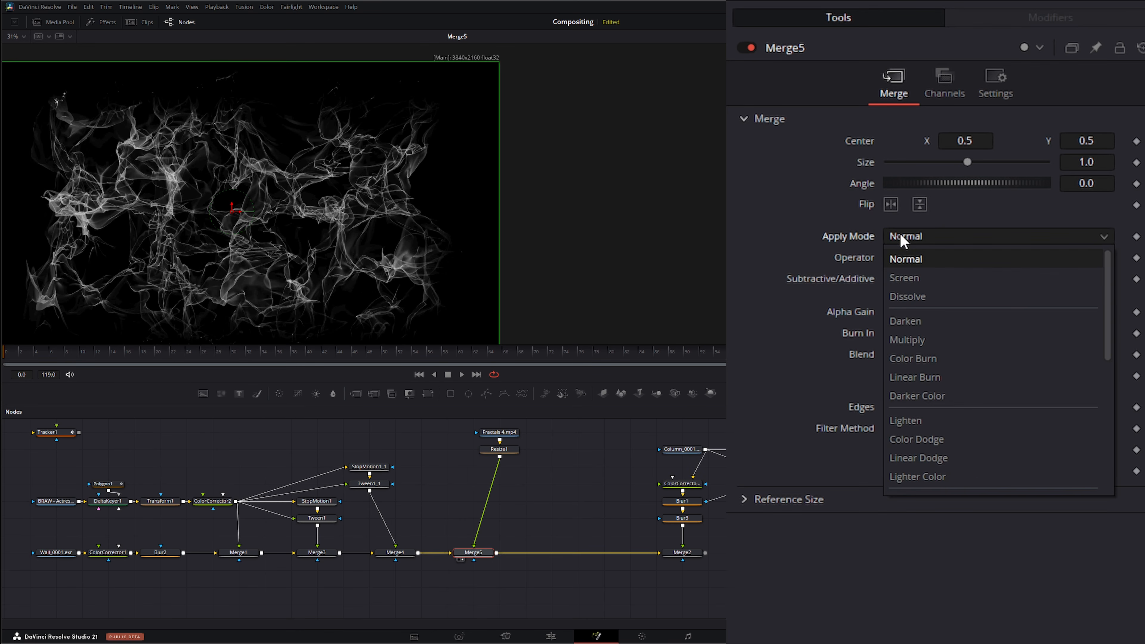
{"action": "left_click", "coordinate": [920, 279]}
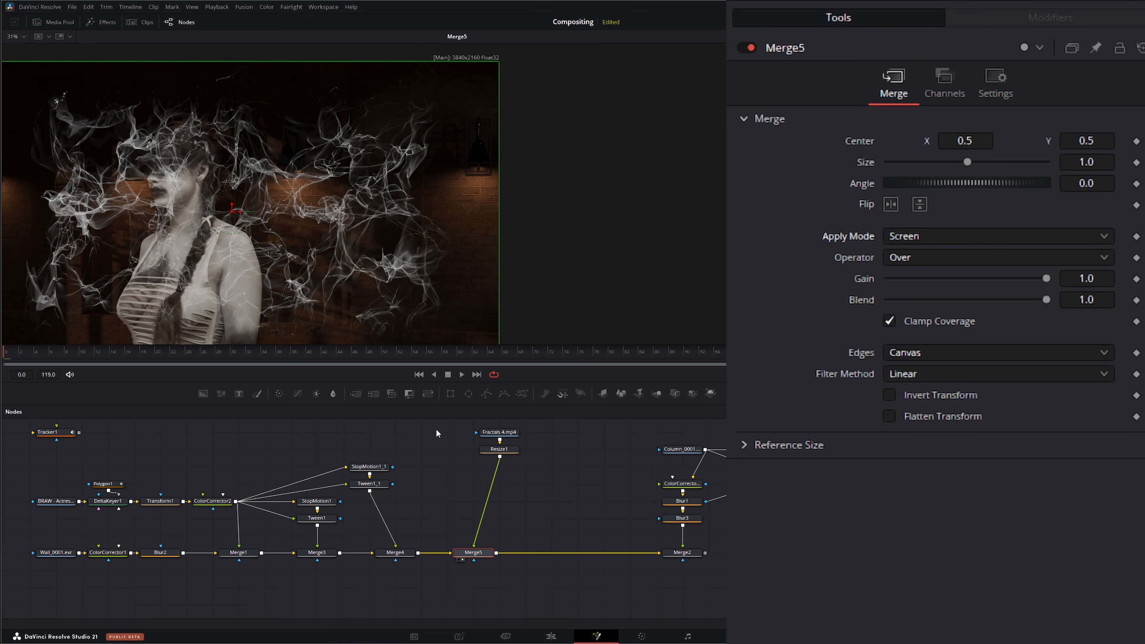
{"action": "key", "text": "space"}
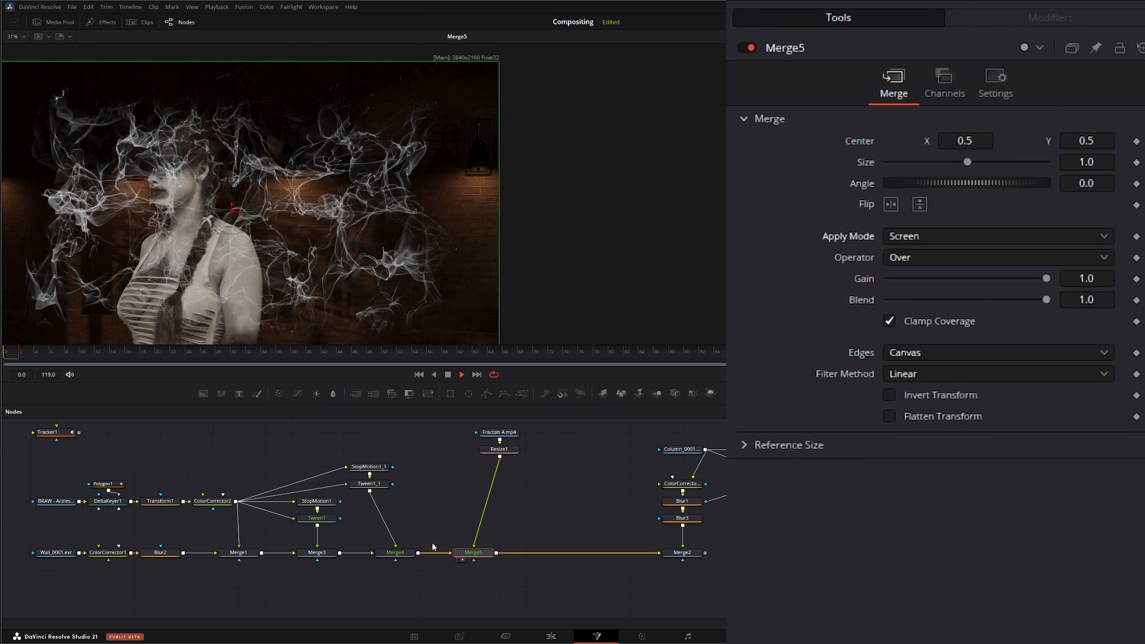
{"action": "left_click", "coordinate": [447, 374]}
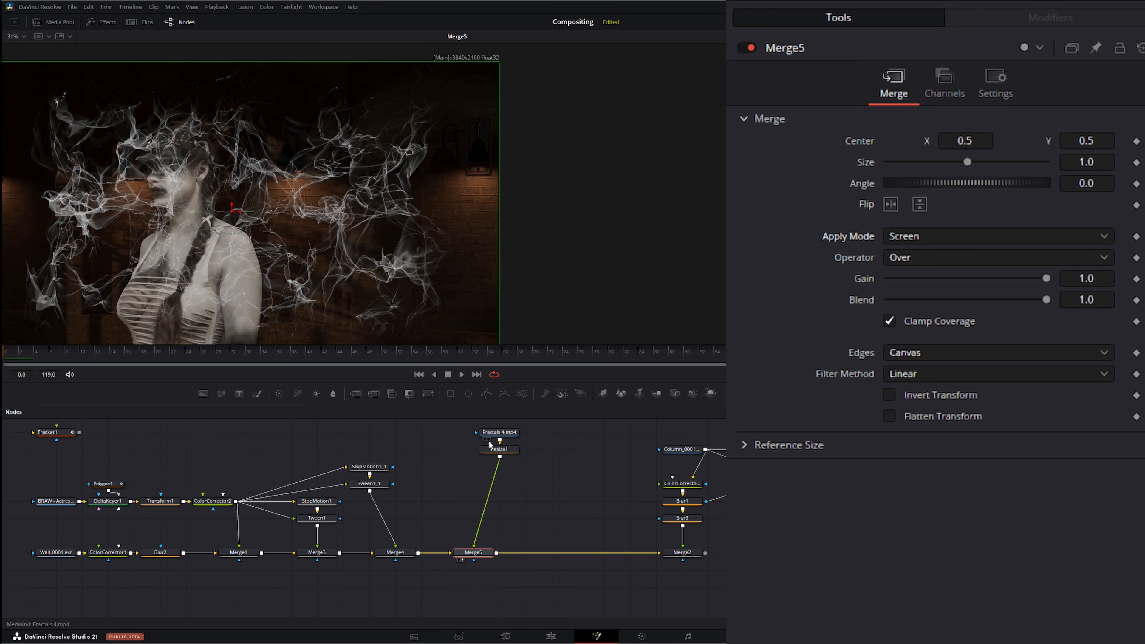
Step: Add a Transform node after Resize1 and connect its Center to Tracker1IntelliTrack1Path
{"action": "left_click", "coordinate": [508, 455]}
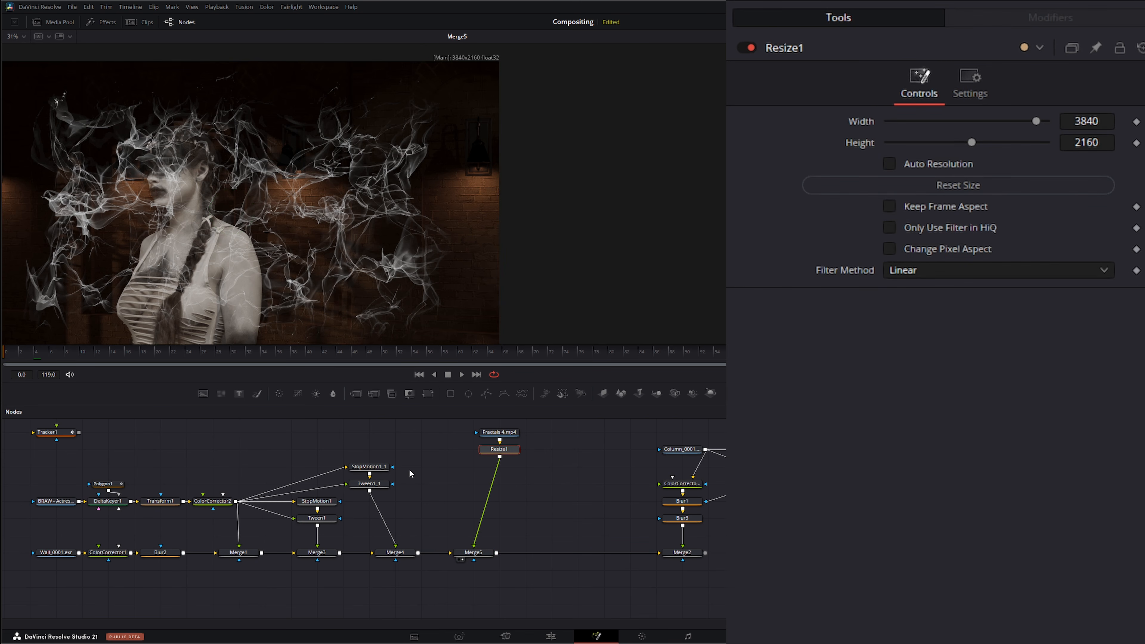
{"action": "left_click", "coordinate": [427, 394]}
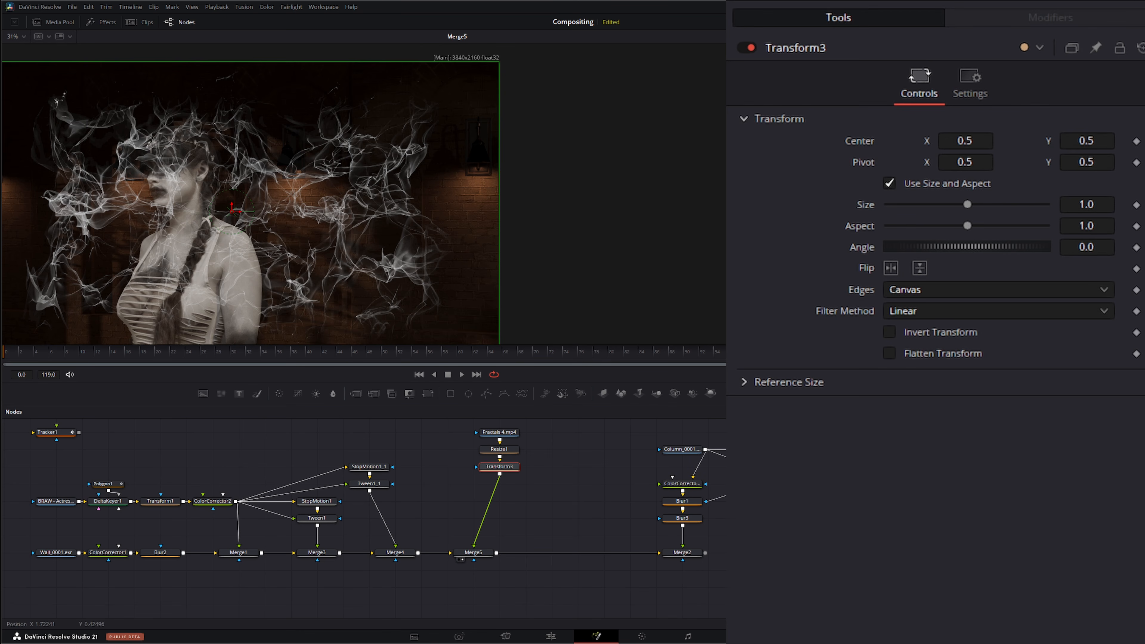
{"action": "right_click", "coordinate": [855, 142]}
{"action": "mouse_move", "coordinate": [900, 241]}
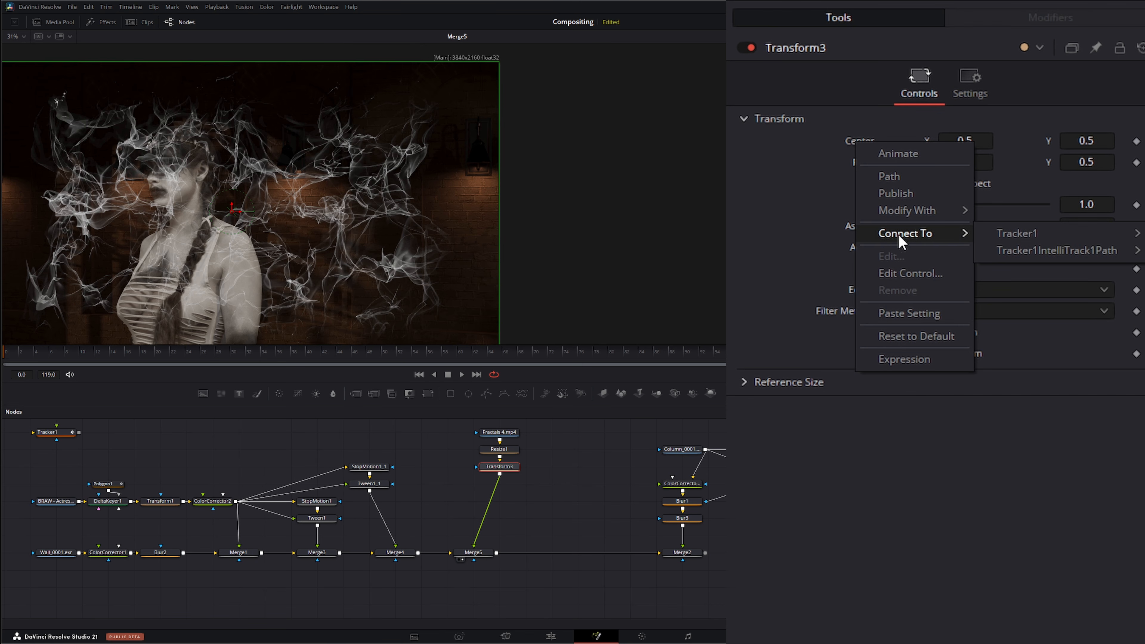
{"action": "left_click", "coordinate": [1037, 250]}
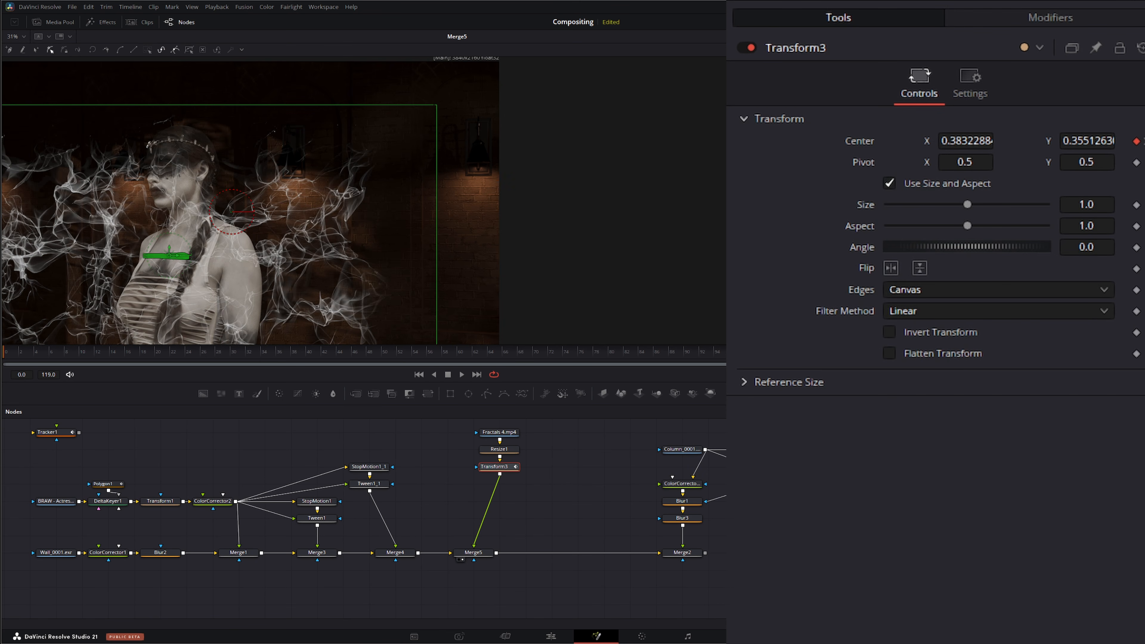
Step: Preview the tracked smoke playback and inspect Transform1's alpha and colour channels in the viewer
{"action": "key", "text": "space"}
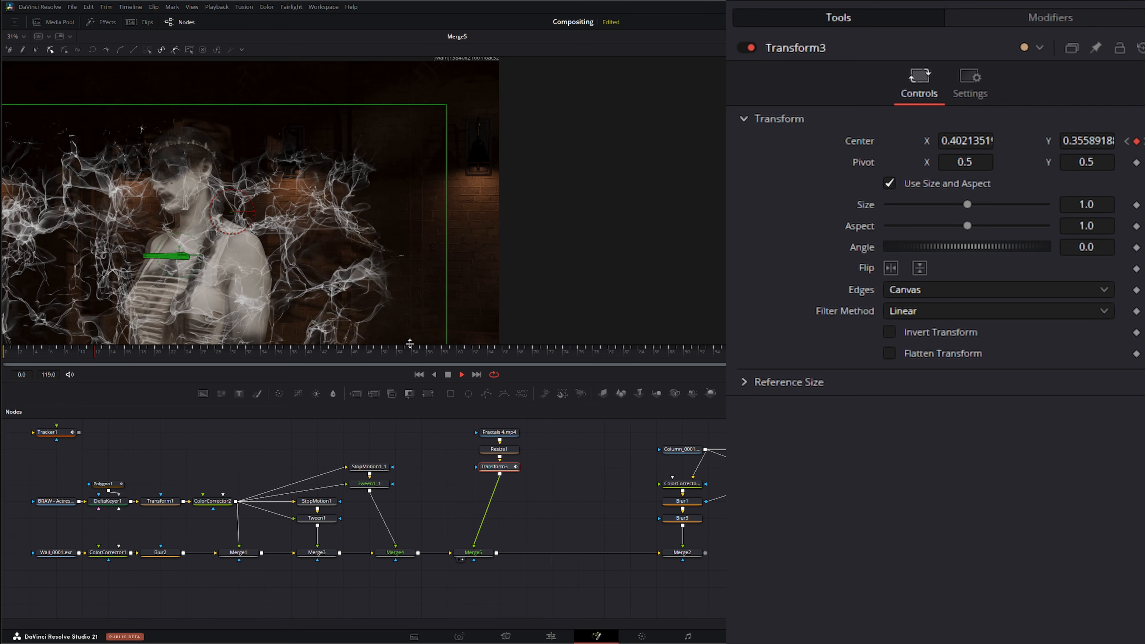
{"action": "left_click", "coordinate": [449, 375]}
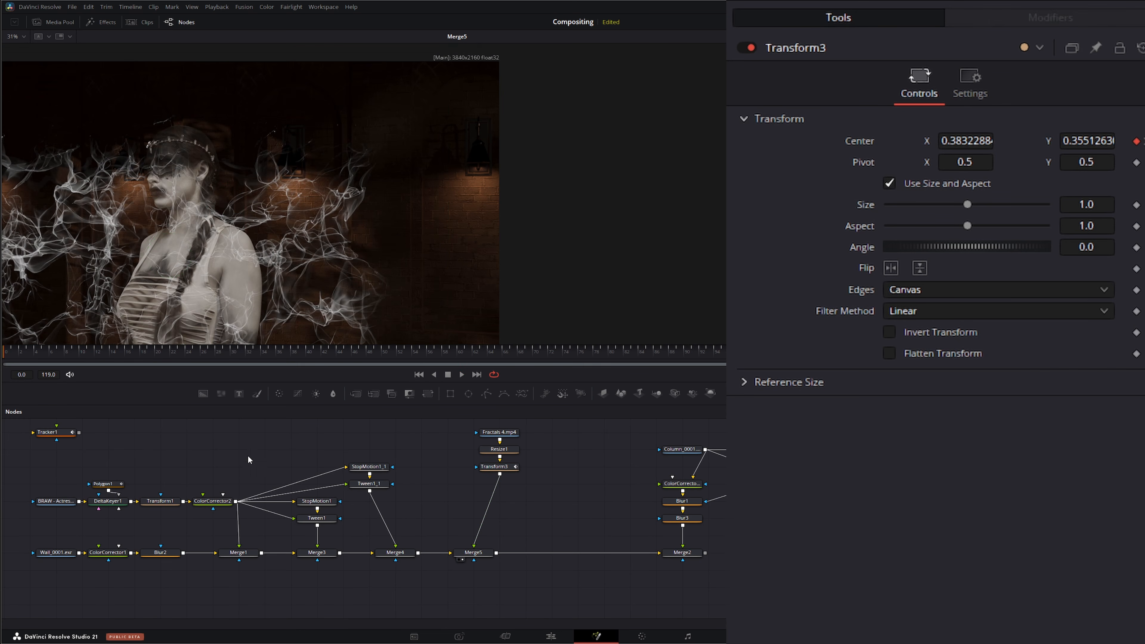
{"action": "left_click", "coordinate": [166, 501]}
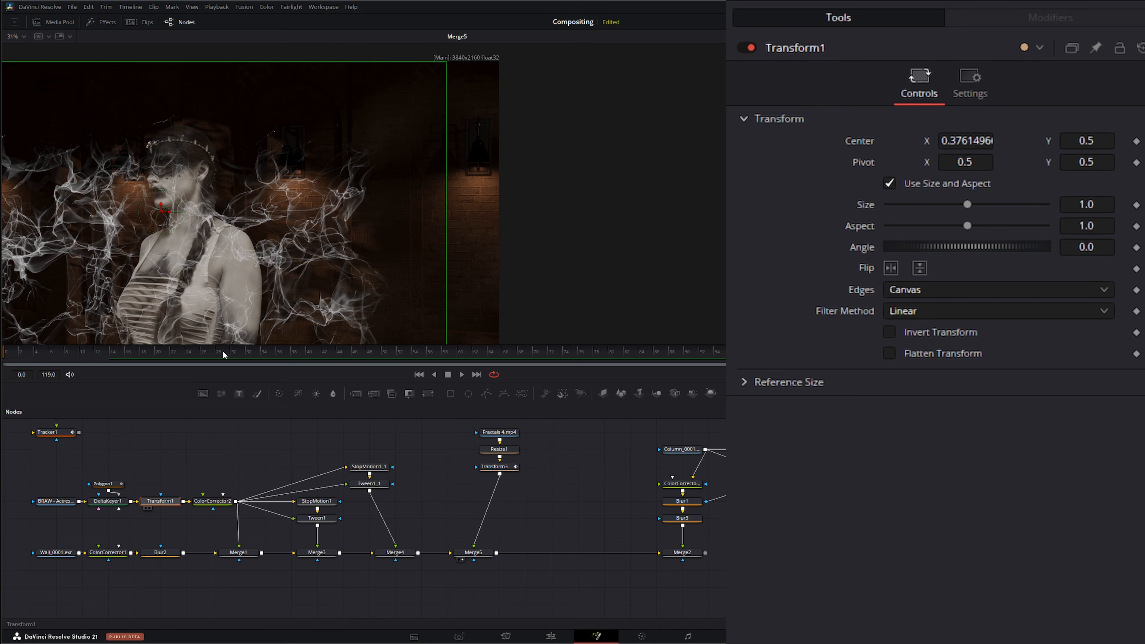
{"action": "key", "text": "1"}
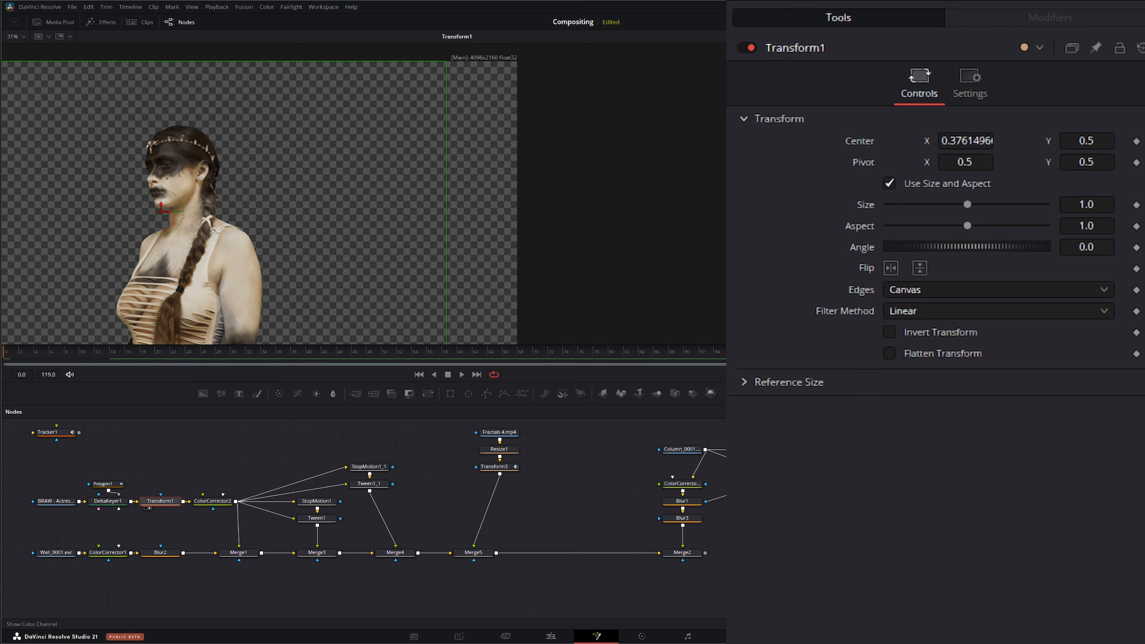
{"action": "key", "text": "a"}
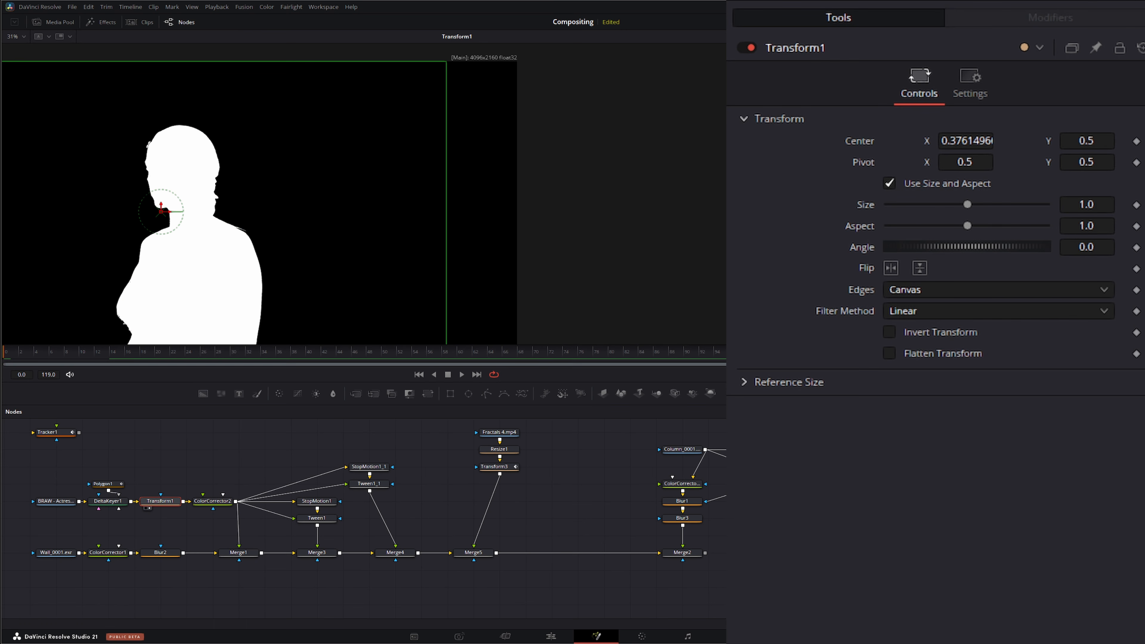
{"action": "key", "text": "c"}
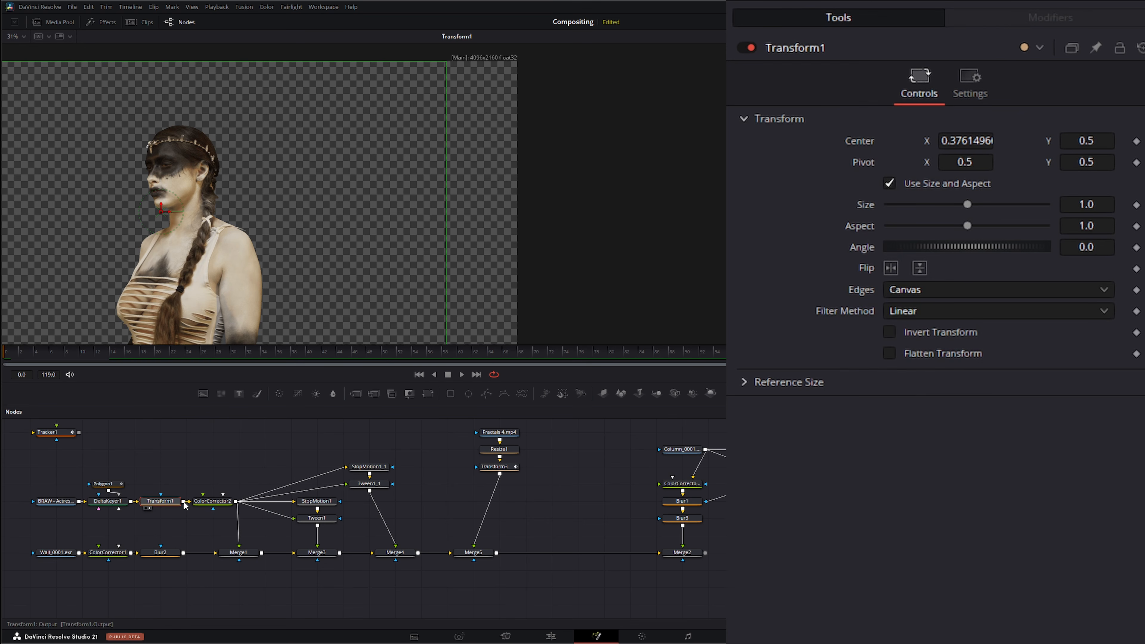
Step: Connect Transform1's output to the smoke Merge's effect mask and view Merge2
{"action": "left_click_drag", "start_coordinate": [184, 504], "coordinate": [473, 549]}
{"action": "scroll", "coordinate": [478, 532], "scroll_direction": "down", "scroll_amount": 1}
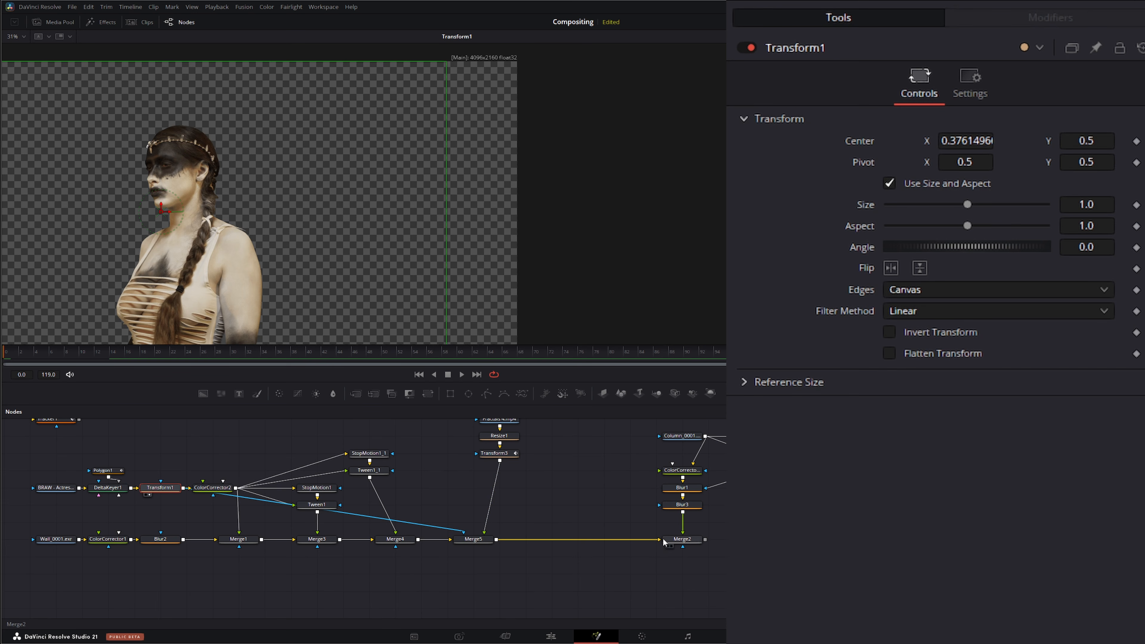
{"action": "left_click_drag", "start_coordinate": [683, 539], "coordinate": [417, 316]}
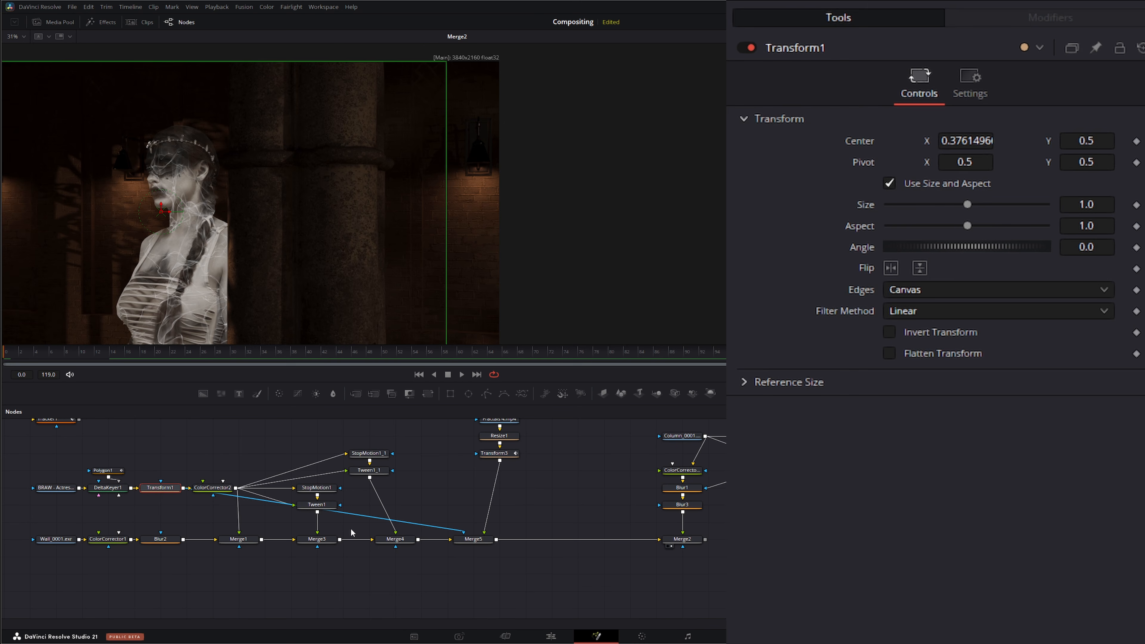
Step: Reroute the mask connection through two pipe routers beneath the node tree
{"action": "left_click", "coordinate": [352, 514], "text": "alt"}
{"action": "left_click_drag", "start_coordinate": [358, 521], "coordinate": [229, 584]}
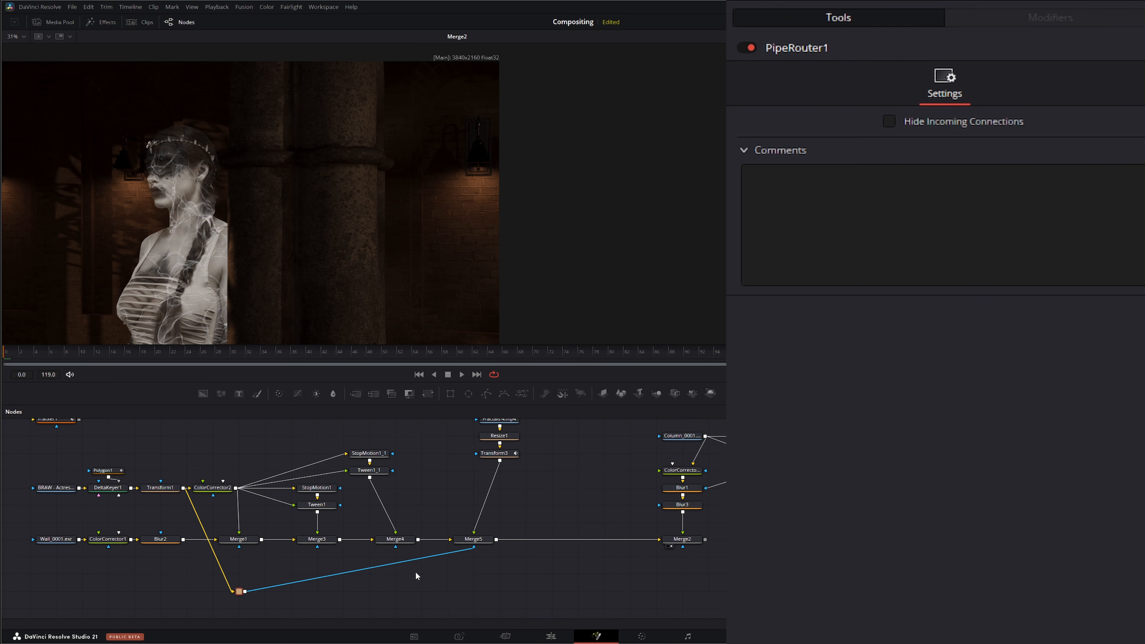
{"action": "left_click", "coordinate": [395, 562], "text": "alt"}
{"action": "left_click_drag", "start_coordinate": [397, 565], "coordinate": [460, 588]}
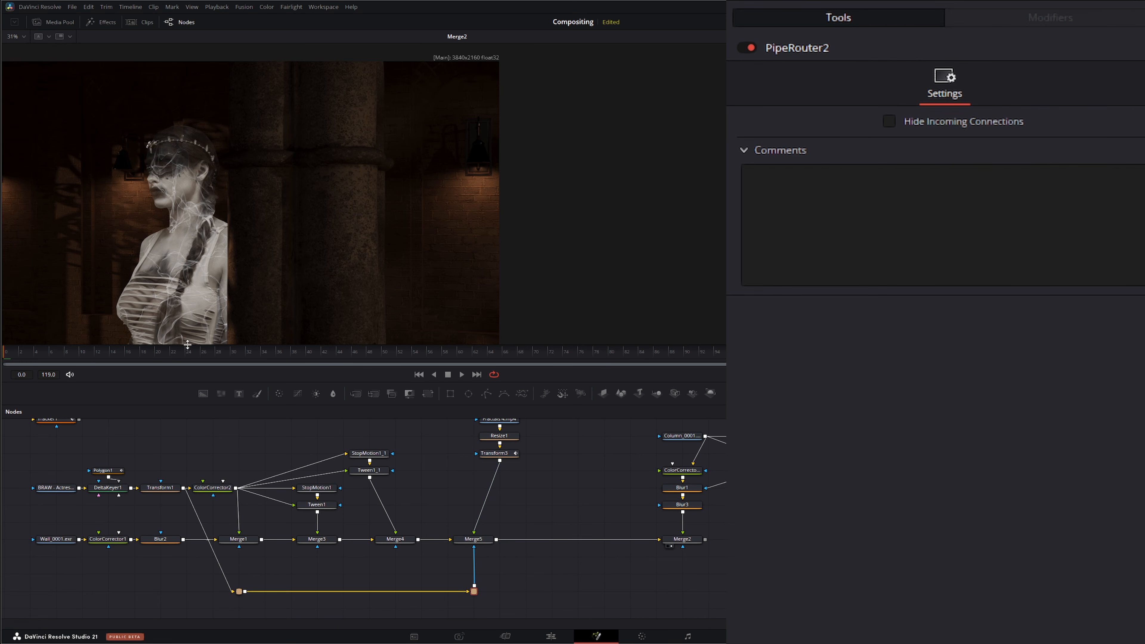
Step: Align the Fractals 4.mp4, Resize and Transform nodes above the smoke Merge and preview playback
{"action": "left_click_drag", "start_coordinate": [558, 474], "coordinate": [487, 439]}
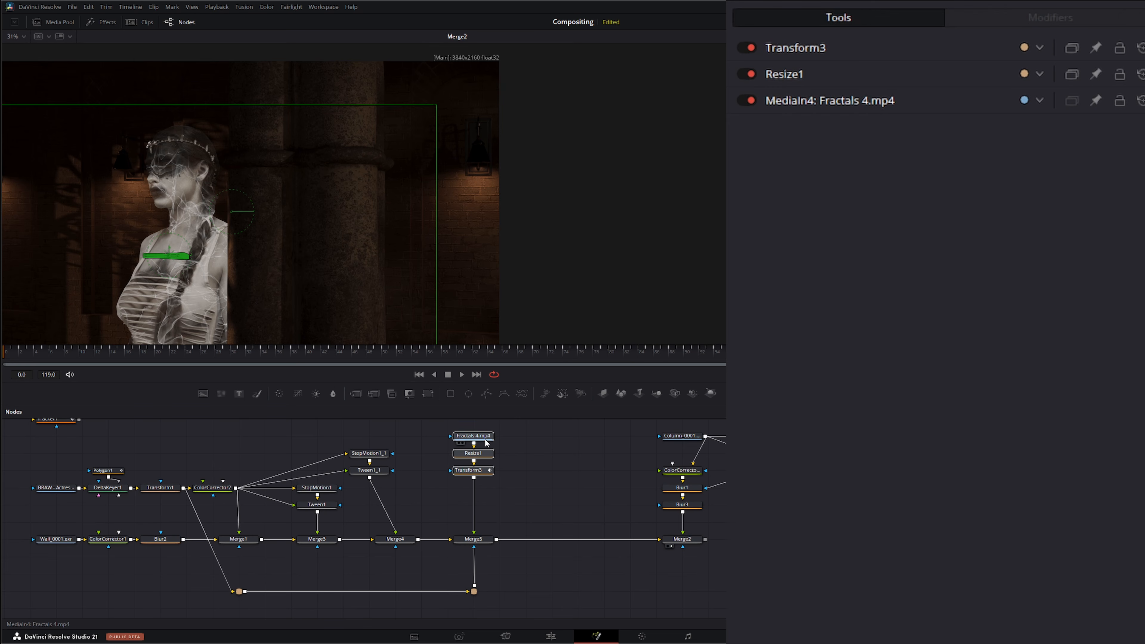
{"action": "left_click", "coordinate": [543, 477]}
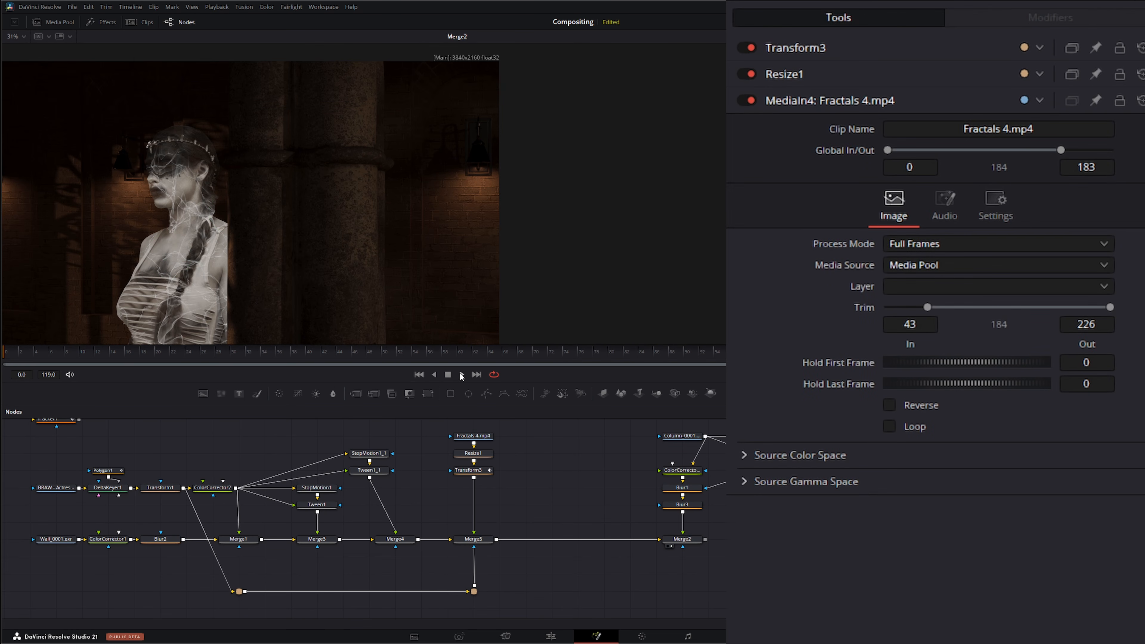
{"action": "left_click", "coordinate": [461, 374]}
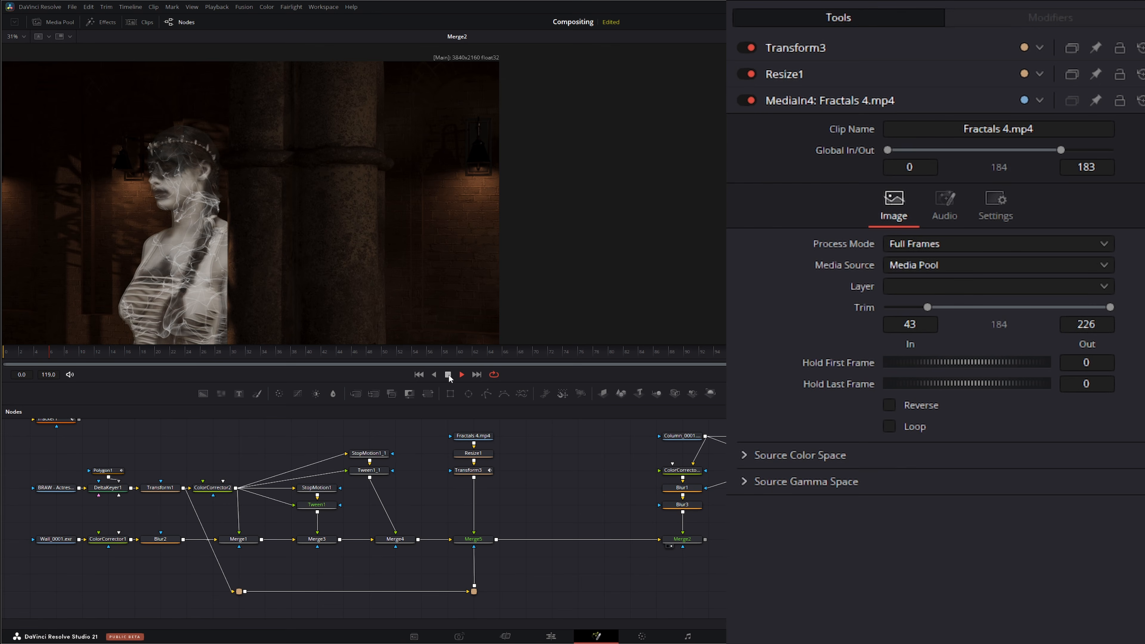
Step: Set the smoke Merge's blend to 0.396
{"action": "left_click", "coordinate": [489, 538]}
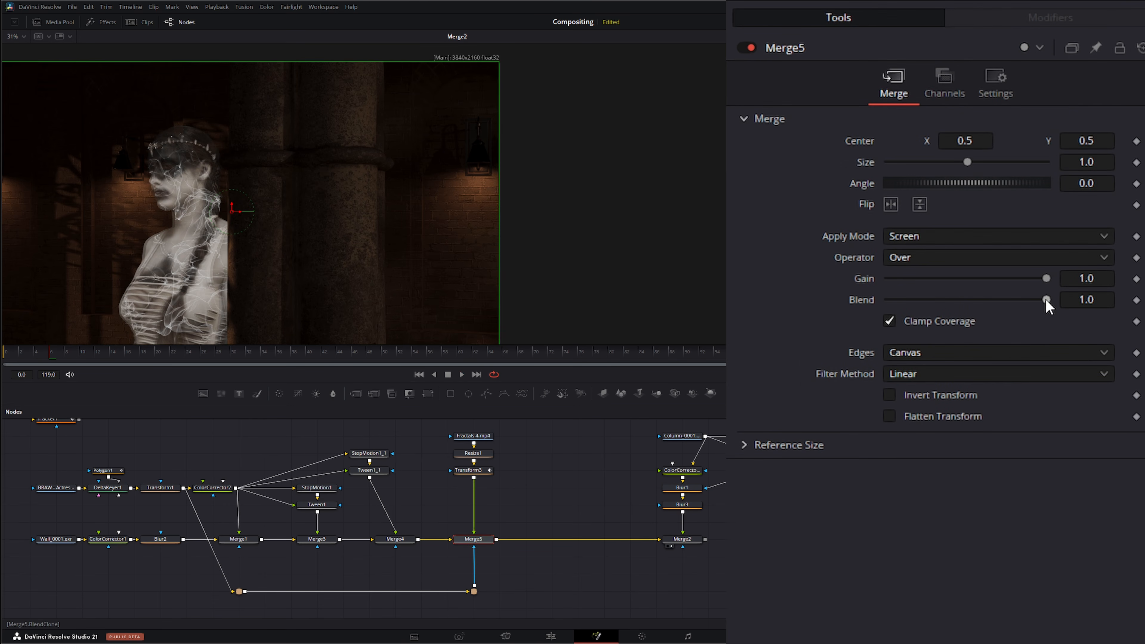
{"action": "left_click_drag", "start_coordinate": [1045, 299], "coordinate": [950, 300]}
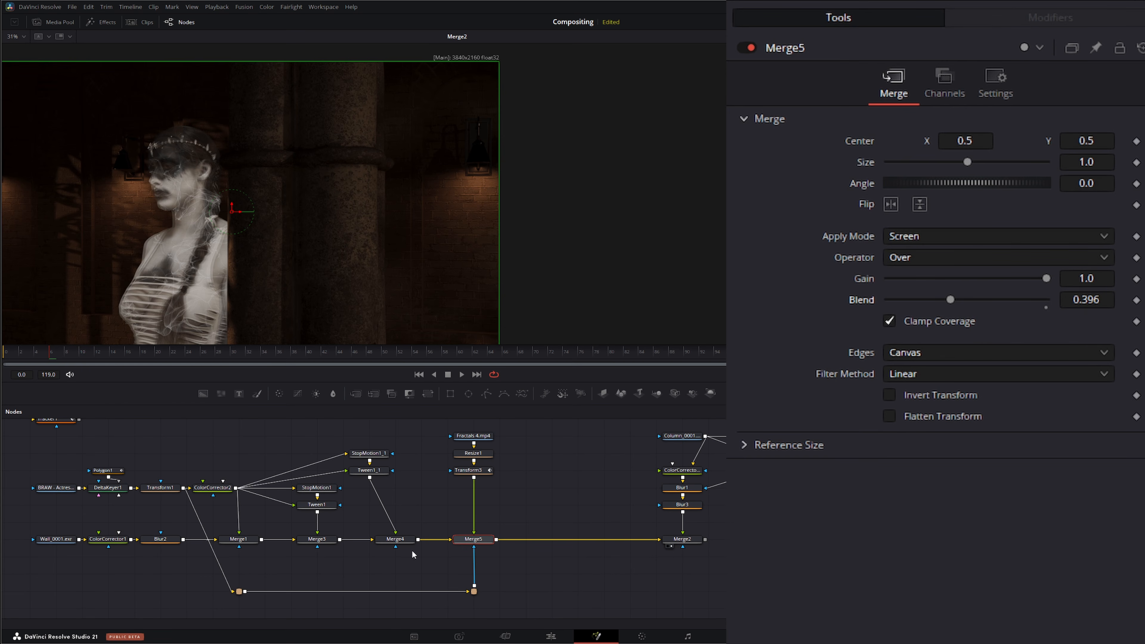
{"action": "left_click", "coordinate": [470, 471]}
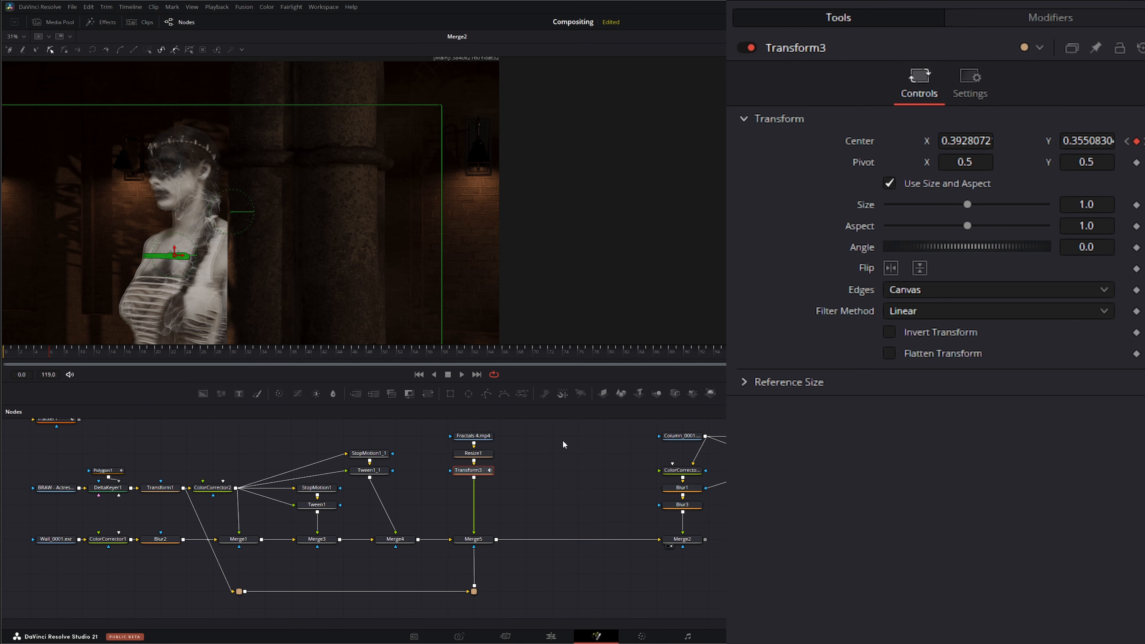
{"action": "left_click", "coordinate": [566, 471]}
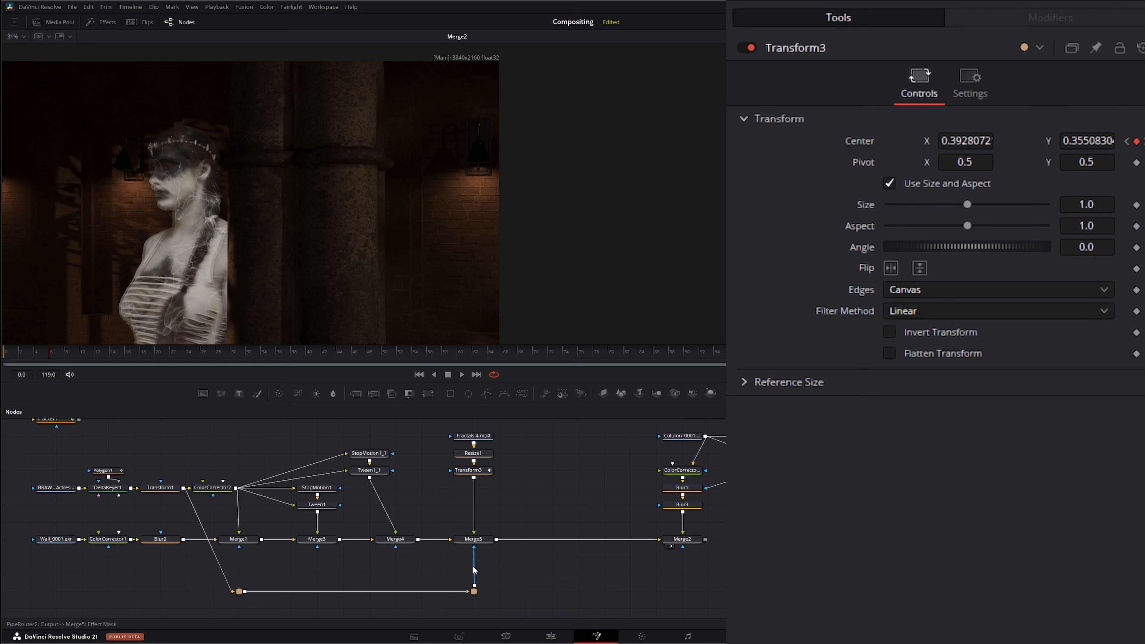
Step: Set the smoke Merge's apply mode to Luminosity
{"action": "left_click", "coordinate": [468, 539]}
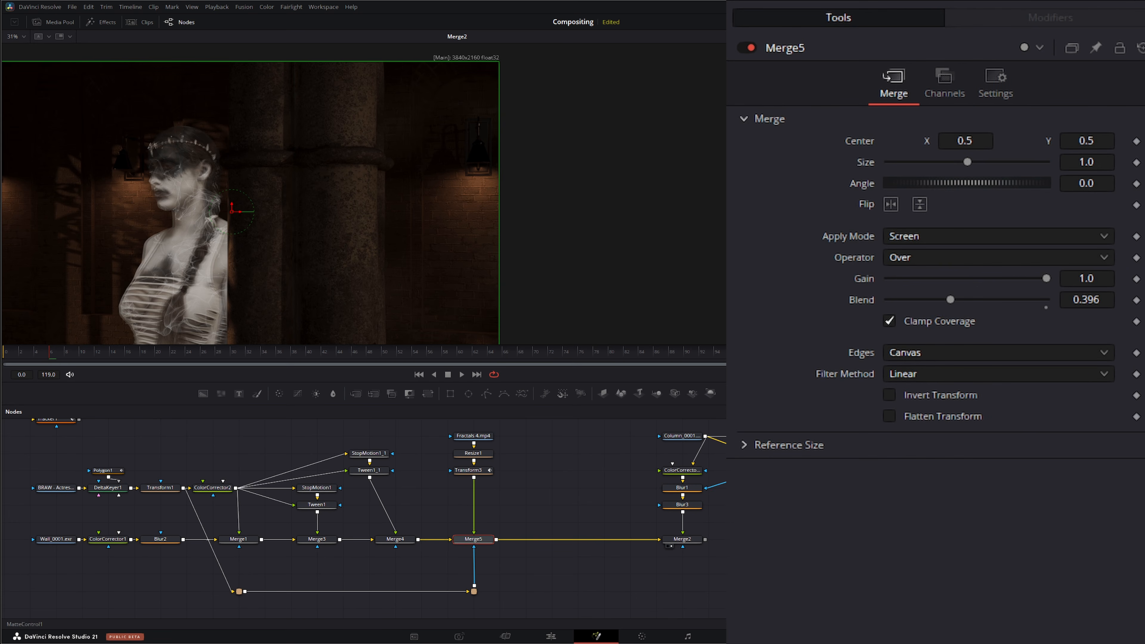
{"action": "left_click", "coordinate": [903, 236]}
{"action": "scroll", "coordinate": [931, 372], "scroll_direction": "down", "scroll_amount": 5}
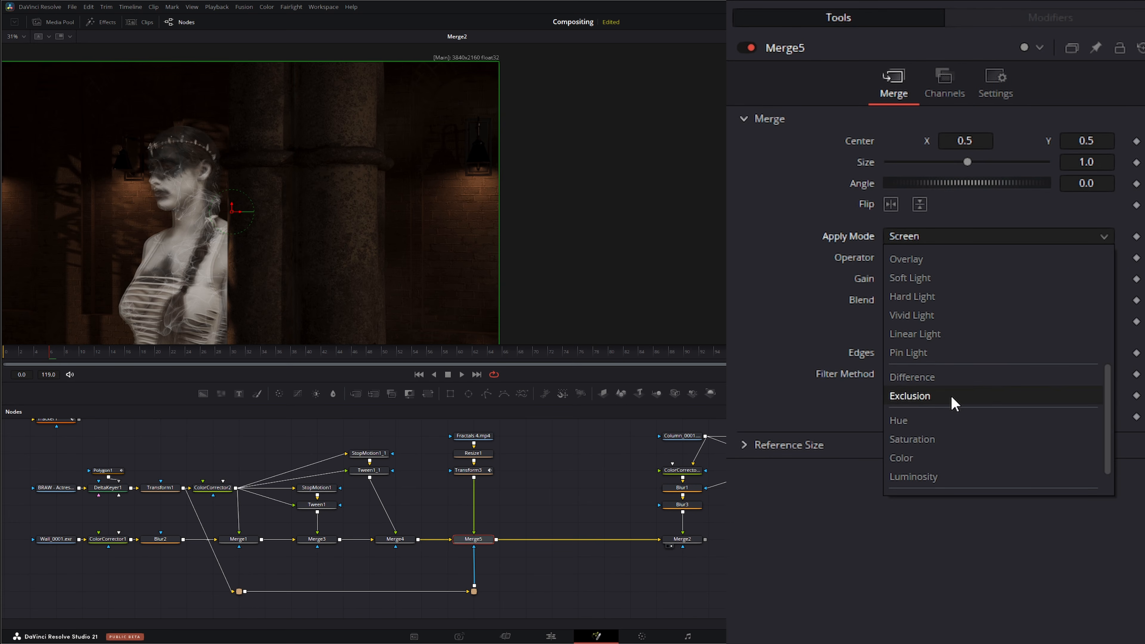
{"action": "left_click", "coordinate": [942, 477]}
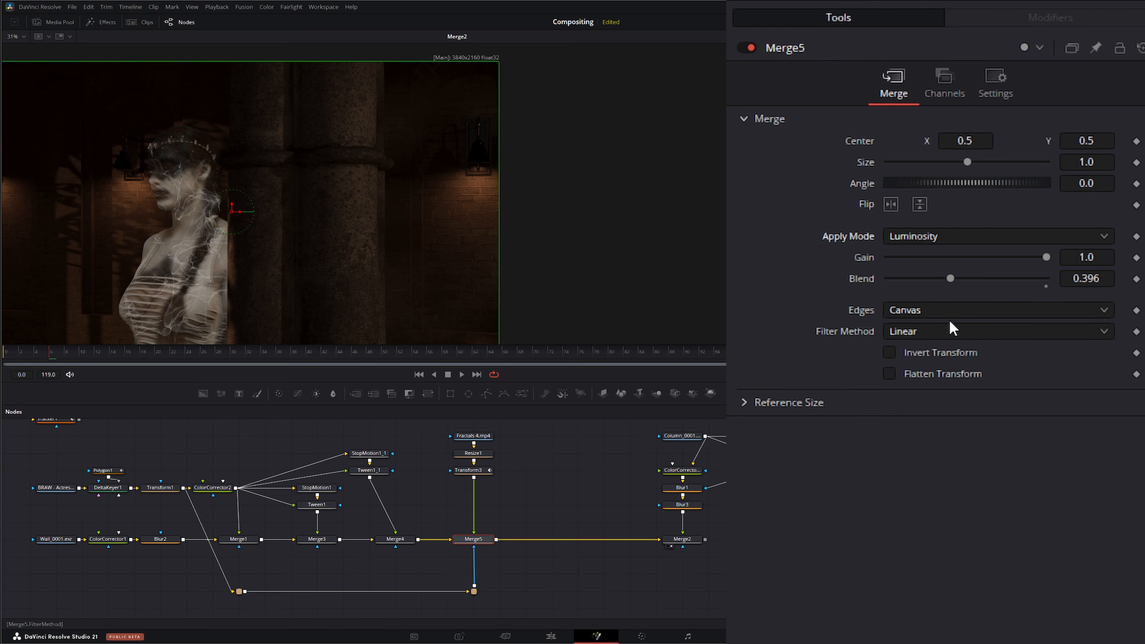
Step: Change the smoke Merge's apply mode to Multiply
{"action": "left_click", "coordinate": [938, 236]}
{"action": "scroll", "coordinate": [949, 388], "scroll_direction": "down", "scroll_amount": 2}
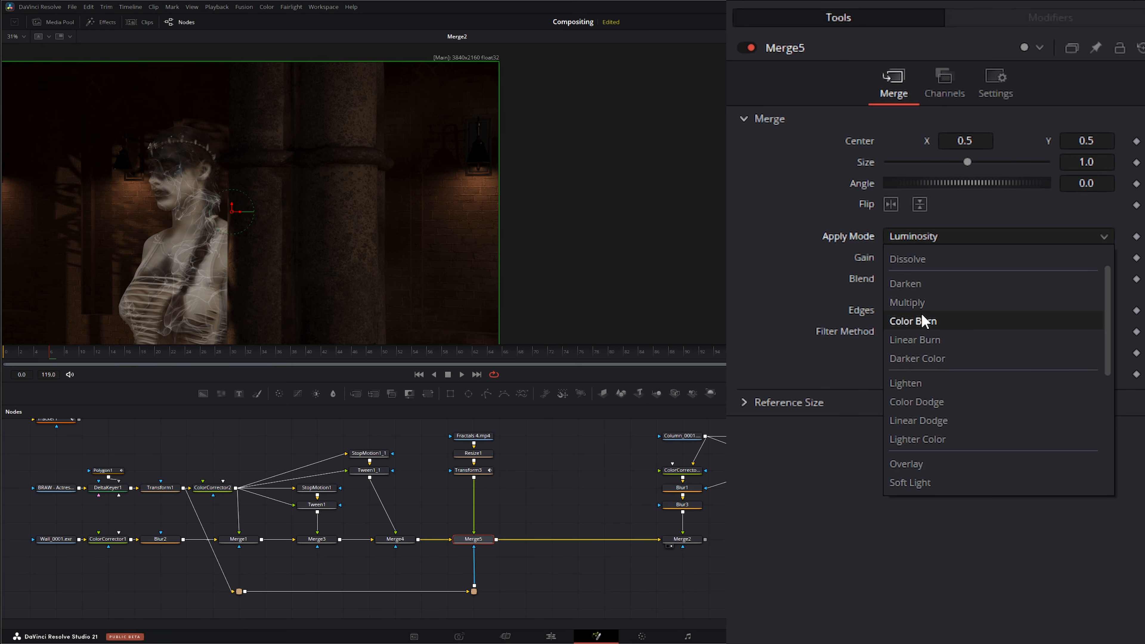
{"action": "left_click", "coordinate": [926, 302]}
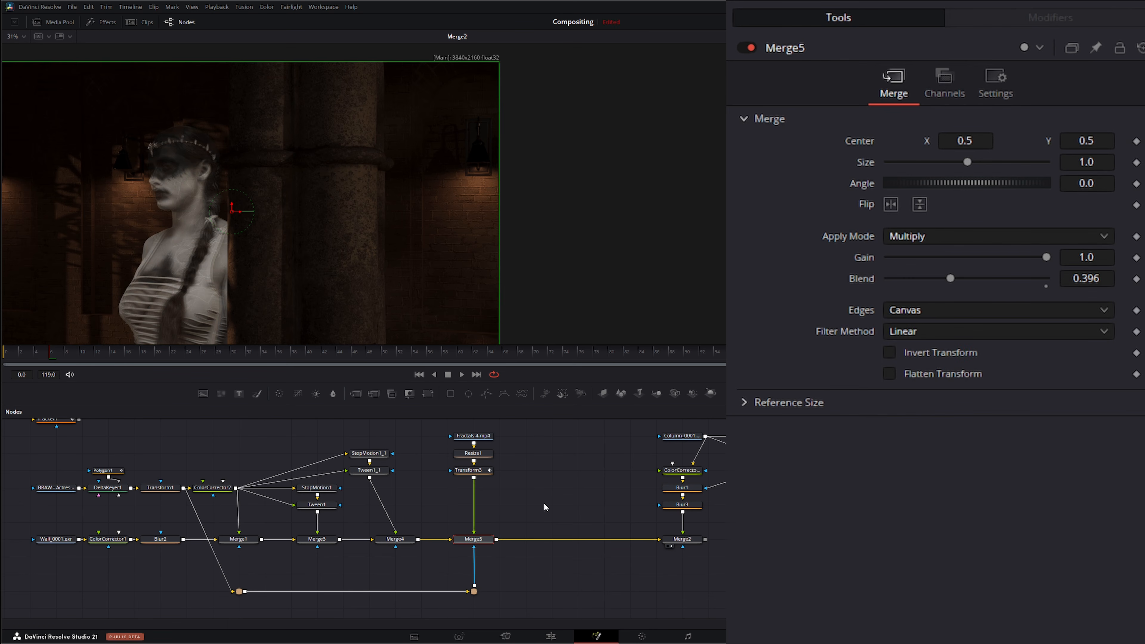
Step: Set the smoke Merge's apply mode to Screen and its blend to 0.31
{"action": "mouse_move", "coordinate": [950, 278]}
{"action": "left_mouse_down"}
{"action": "mouse_move", "coordinate": [991, 280]}
{"action": "mouse_move", "coordinate": [939, 283]}
{"action": "mouse_move", "coordinate": [1007, 280]}
{"action": "mouse_move", "coordinate": [972, 283]}
{"action": "left_mouse_up"}
{"action": "left_click", "coordinate": [908, 234]}
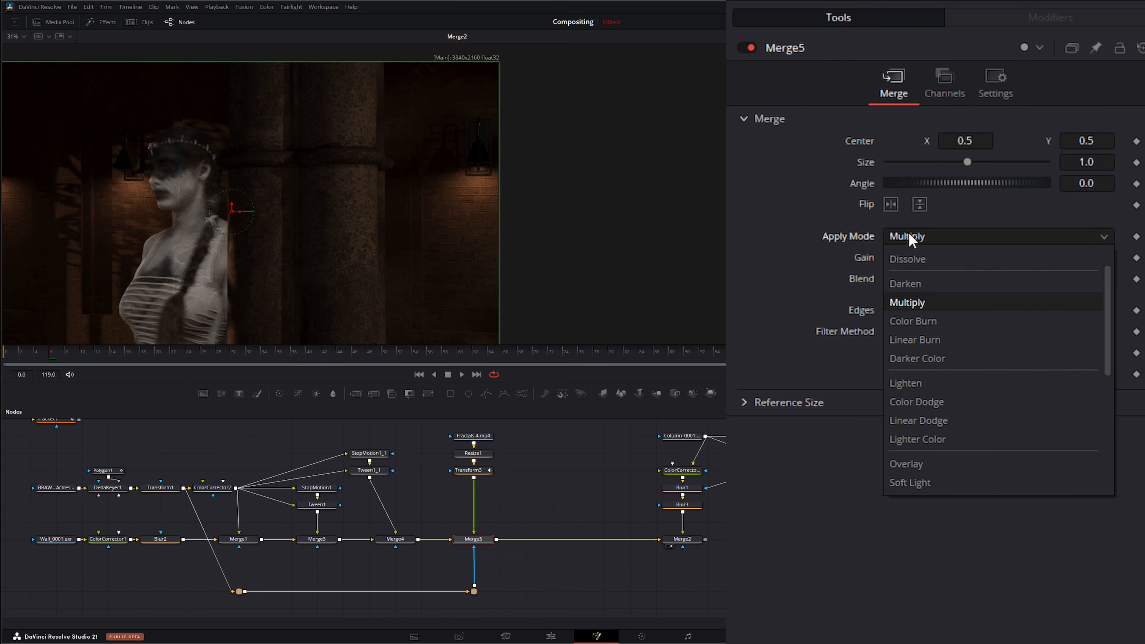
{"action": "left_click", "coordinate": [957, 278]}
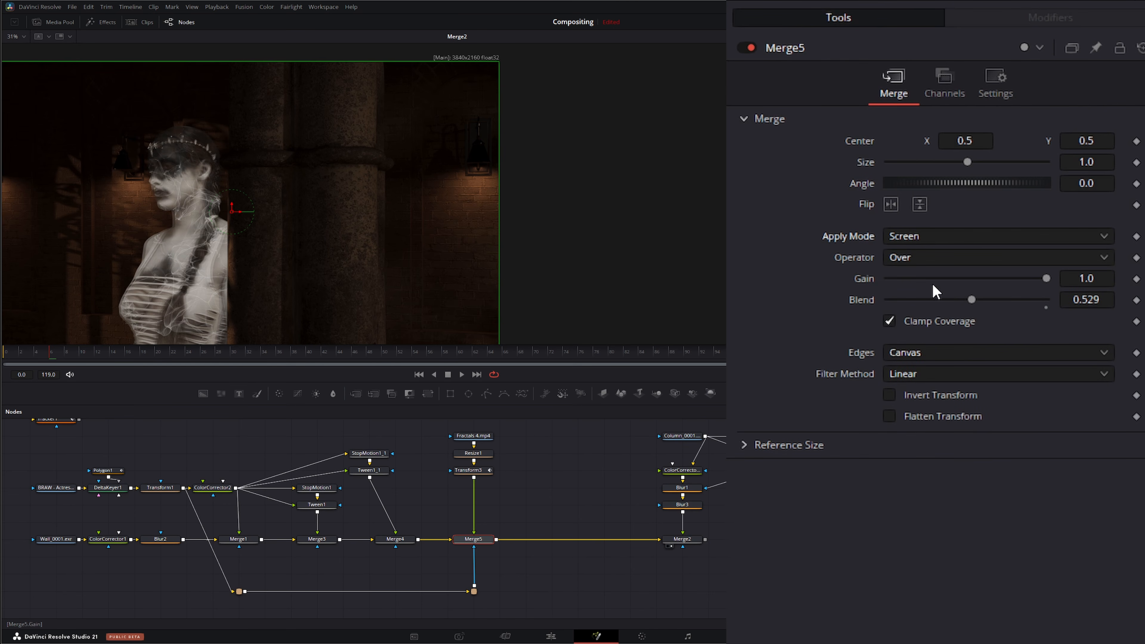
{"action": "left_click_drag", "start_coordinate": [971, 300], "coordinate": [937, 301]}
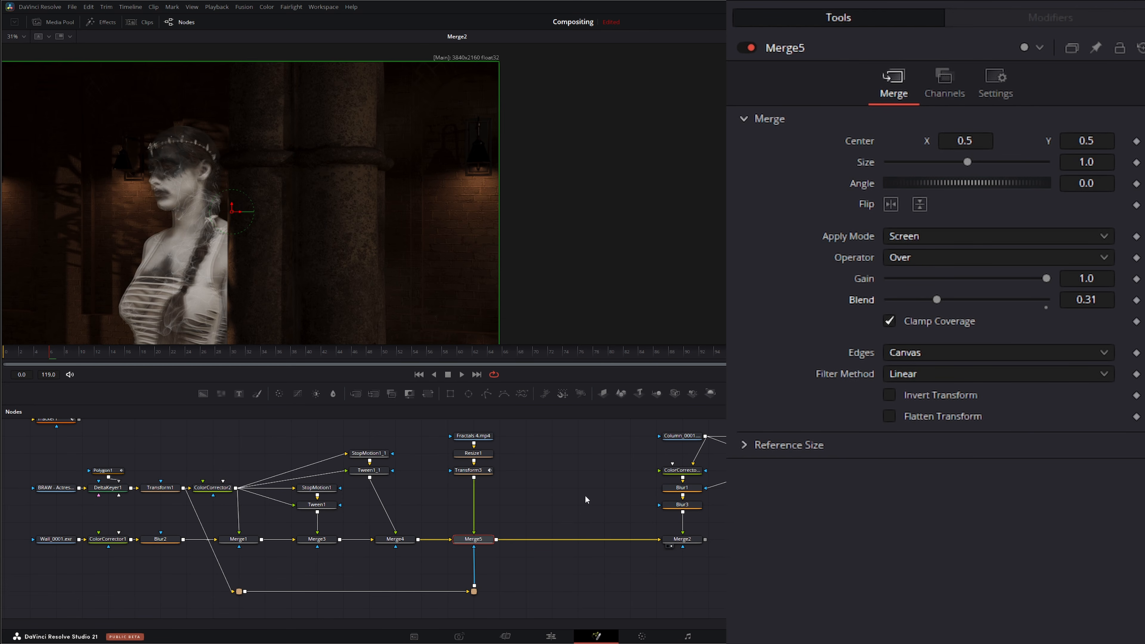
Step: Add the Fractals 3.mp4 clip to the node graph and show it in the first viewer
{"action": "left_click", "coordinate": [525, 475]}
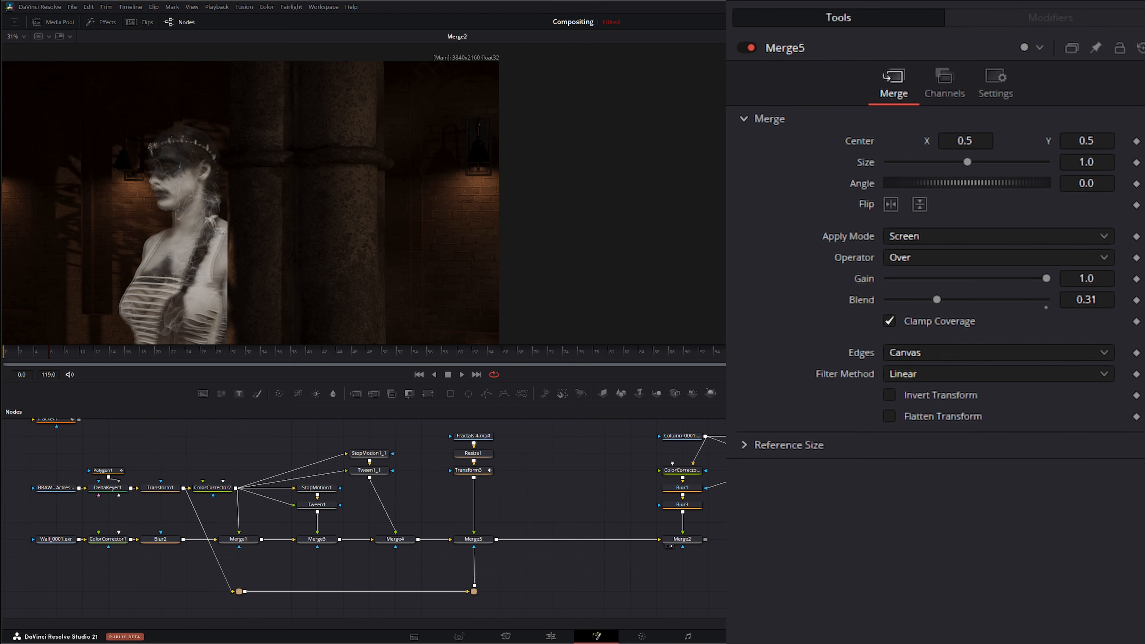
{"action": "left_click_drag", "start_coordinate": [721, 489], "coordinate": [543, 439]}
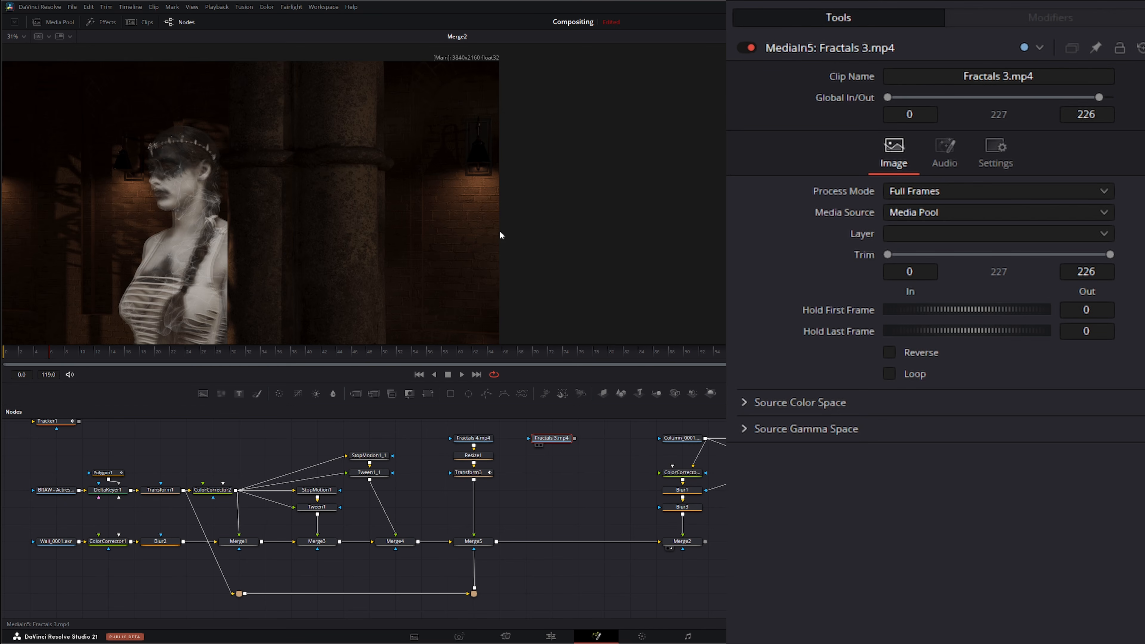
{"action": "key", "text": "1"}
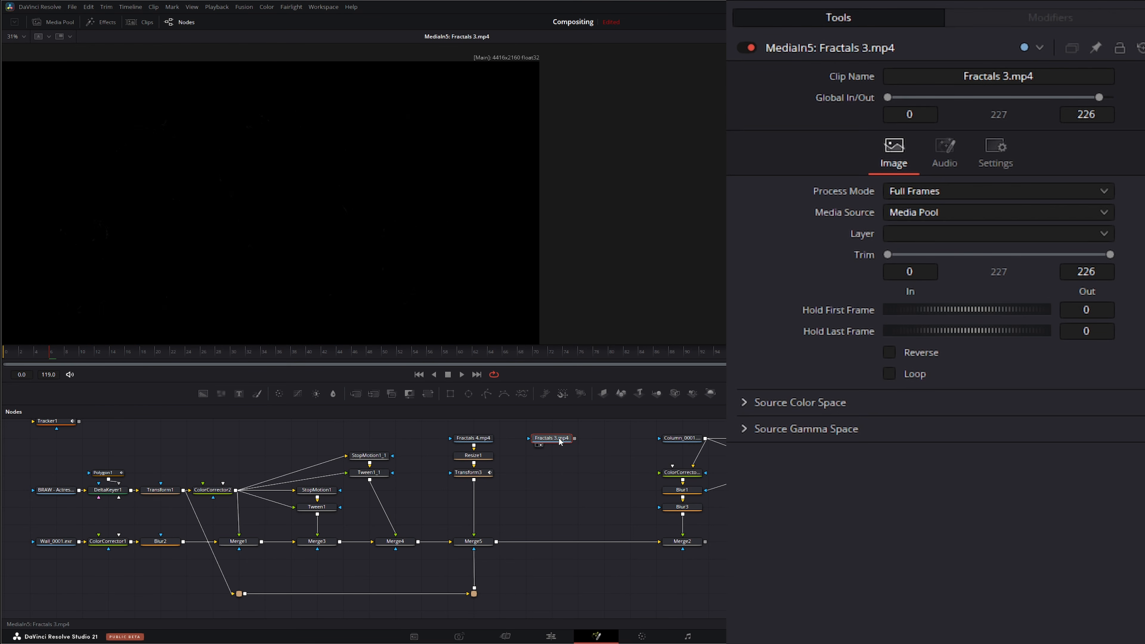
Step: Paste a copy of the Resize node and feed the Fractals 3.mp4 clip into it
{"action": "left_click", "coordinate": [478, 456]}
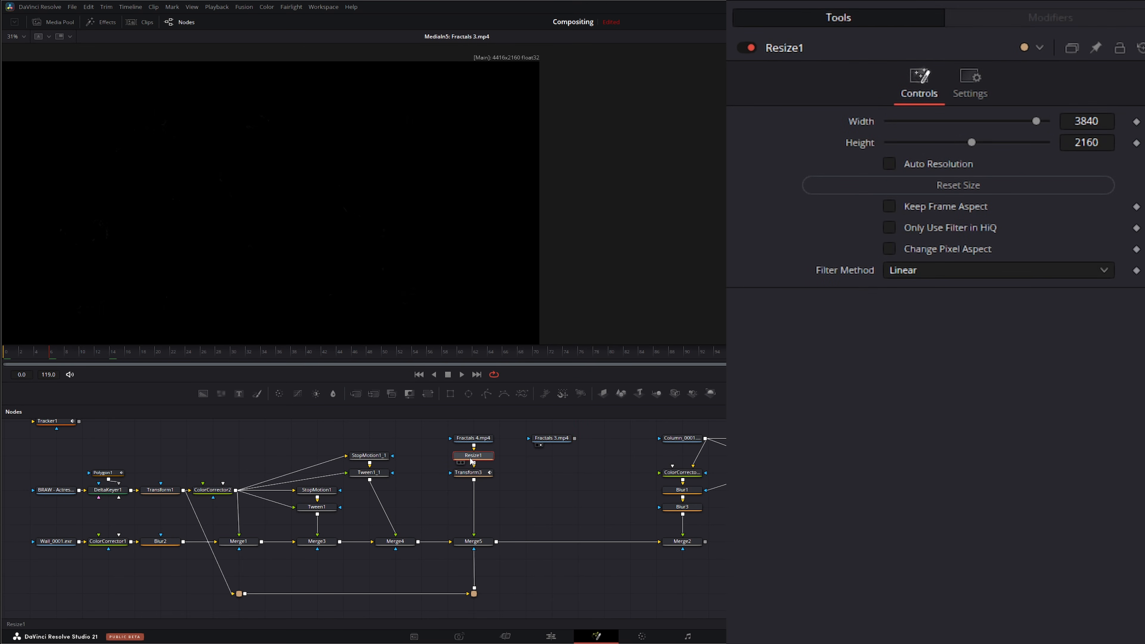
{"action": "key", "text": "ctrl+v"}
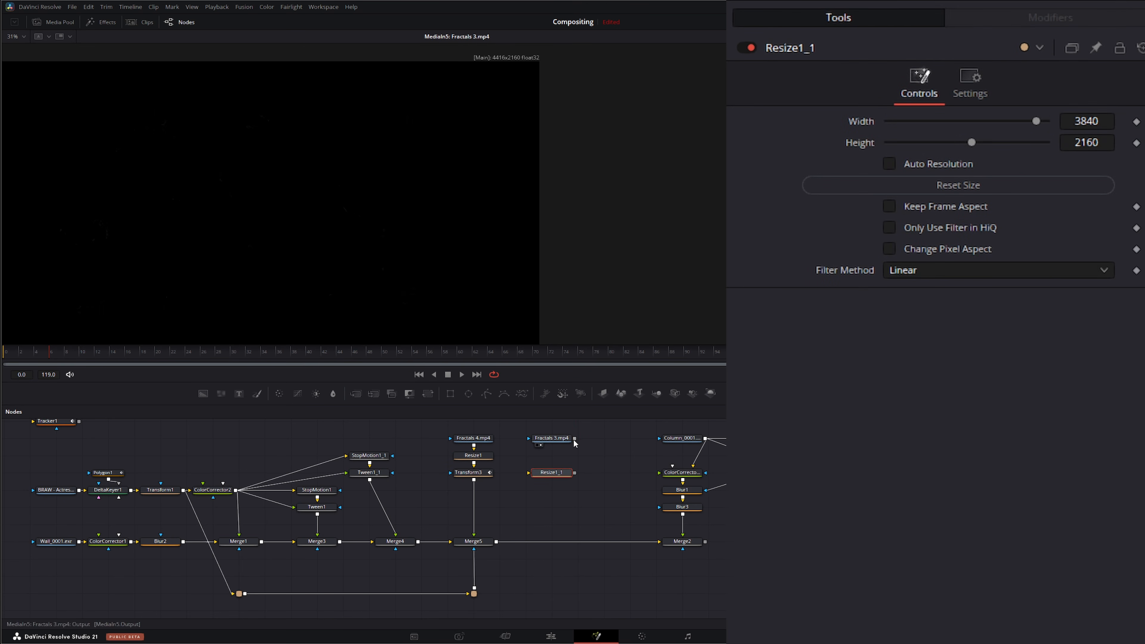
{"action": "left_click_drag", "start_coordinate": [574, 438], "coordinate": [551, 476]}
{"action": "key", "text": "2"}
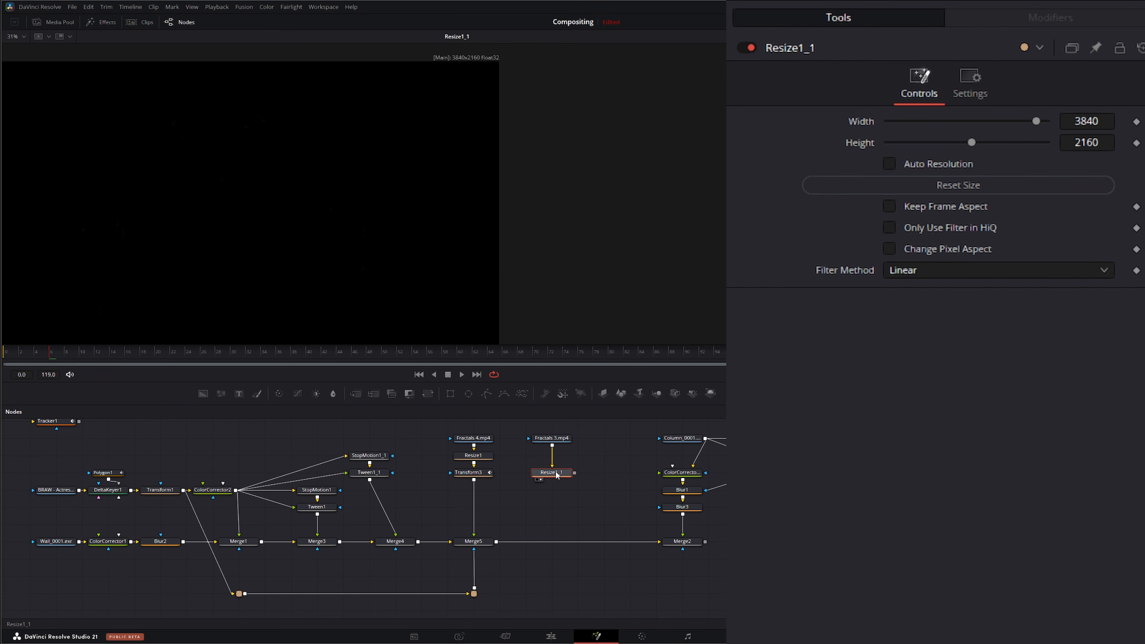
{"action": "left_click_drag", "start_coordinate": [557, 475], "coordinate": [557, 457]}
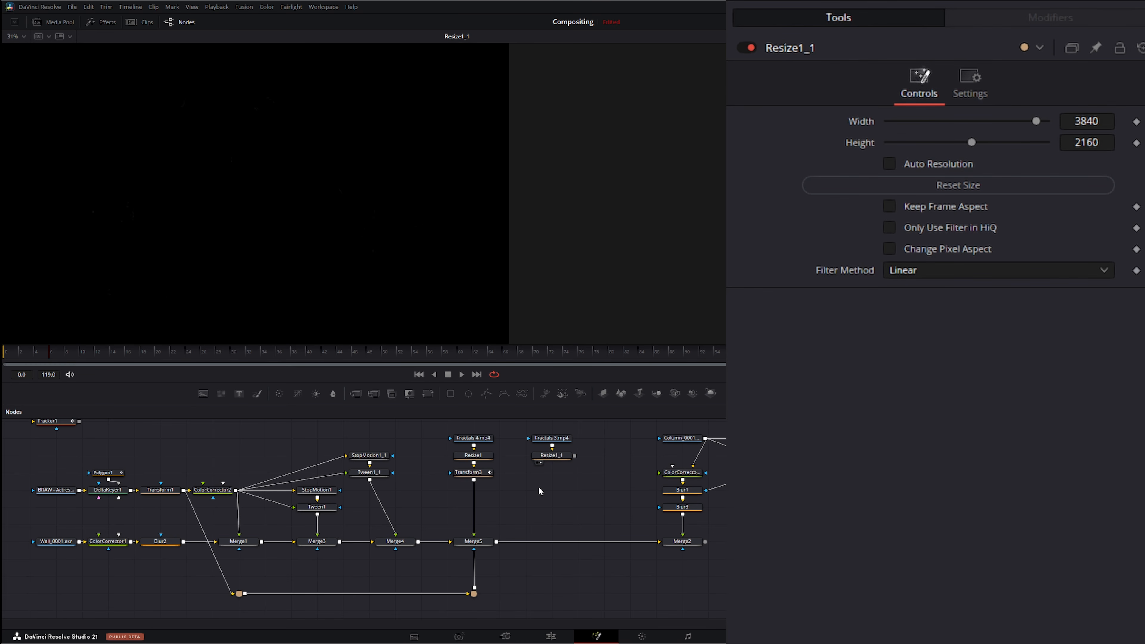
Step: Insert a new Merge after the smoke Merge and connect the resized Fractals 3 clip as its foreground
{"action": "left_click_drag", "start_coordinate": [355, 393], "coordinate": [355, 418]}
{"action": "left_click_drag", "start_coordinate": [553, 529], "coordinate": [555, 540]}
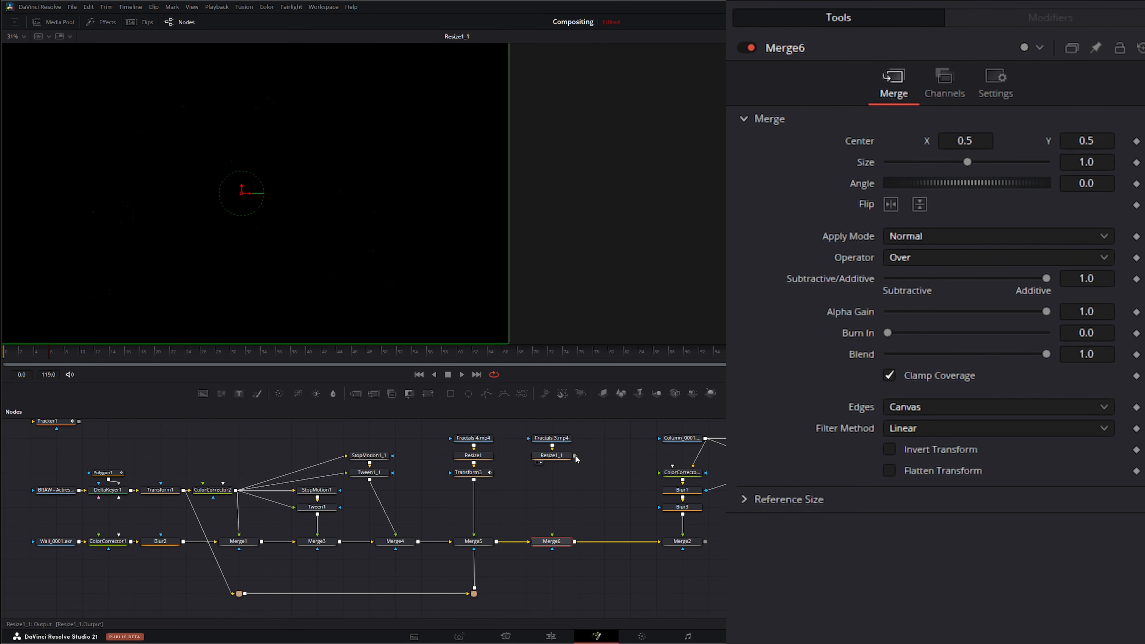
{"action": "left_click_drag", "start_coordinate": [575, 455], "coordinate": [555, 537]}
{"action": "left_click_drag", "start_coordinate": [697, 543], "coordinate": [429, 238]}
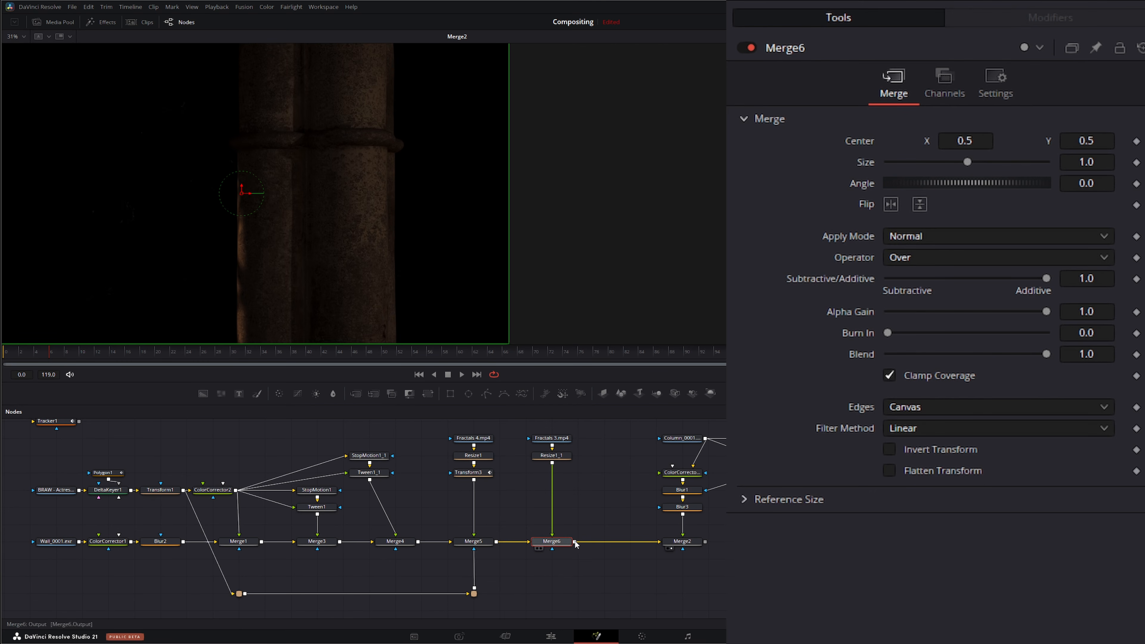
Step: Trim the Fractals 3.mp4 clip to start at frame 50
{"action": "left_click", "coordinate": [551, 438]}
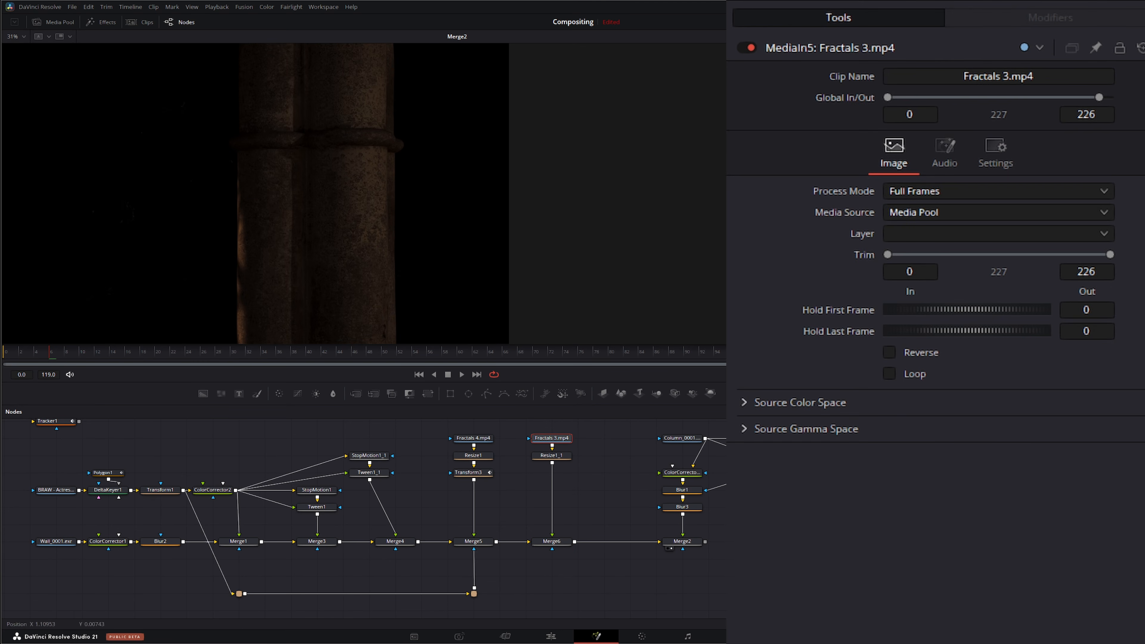
{"action": "left_click_drag", "start_coordinate": [889, 255], "coordinate": [936, 255]}
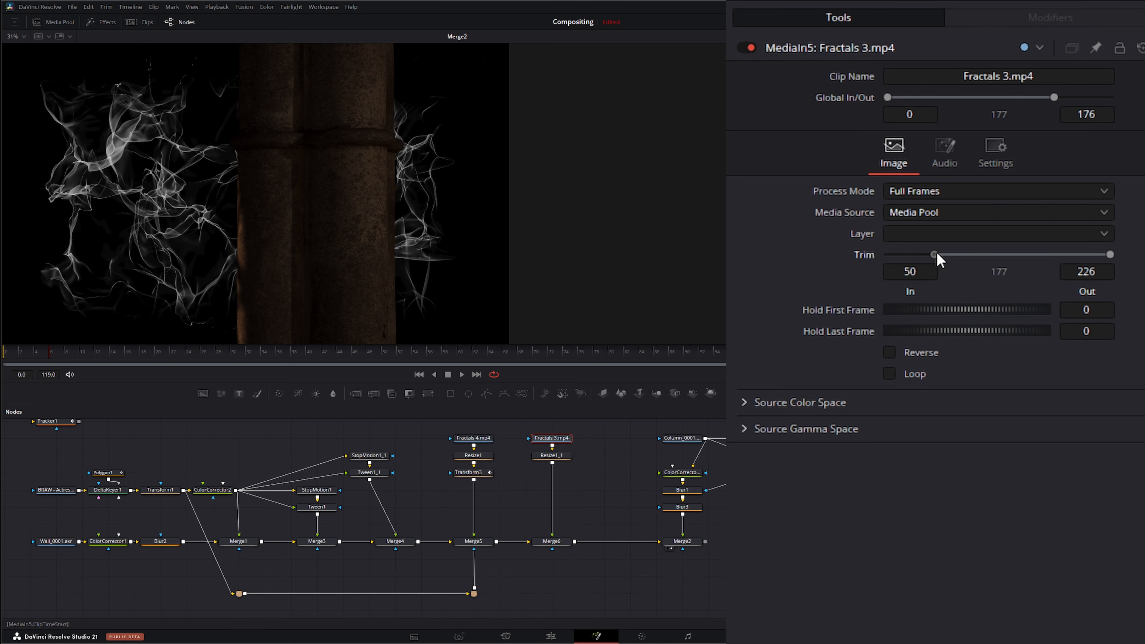
Step: Set the new Merge's apply mode to Screen
{"action": "left_click", "coordinate": [563, 545]}
{"action": "left_click", "coordinate": [931, 235]}
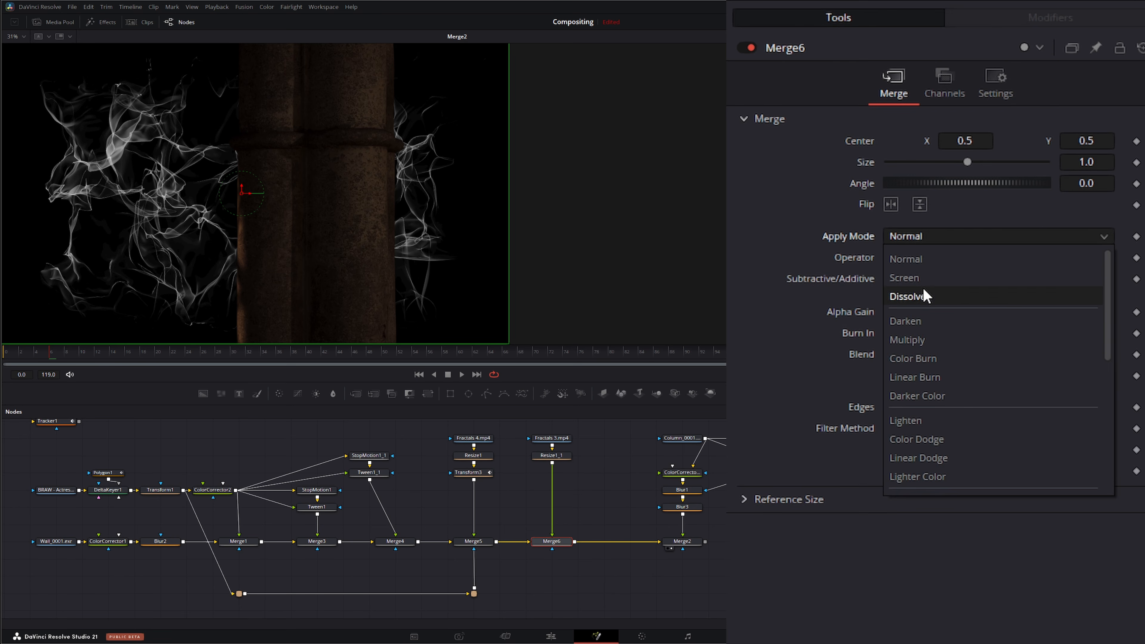
{"action": "left_click", "coordinate": [915, 278]}
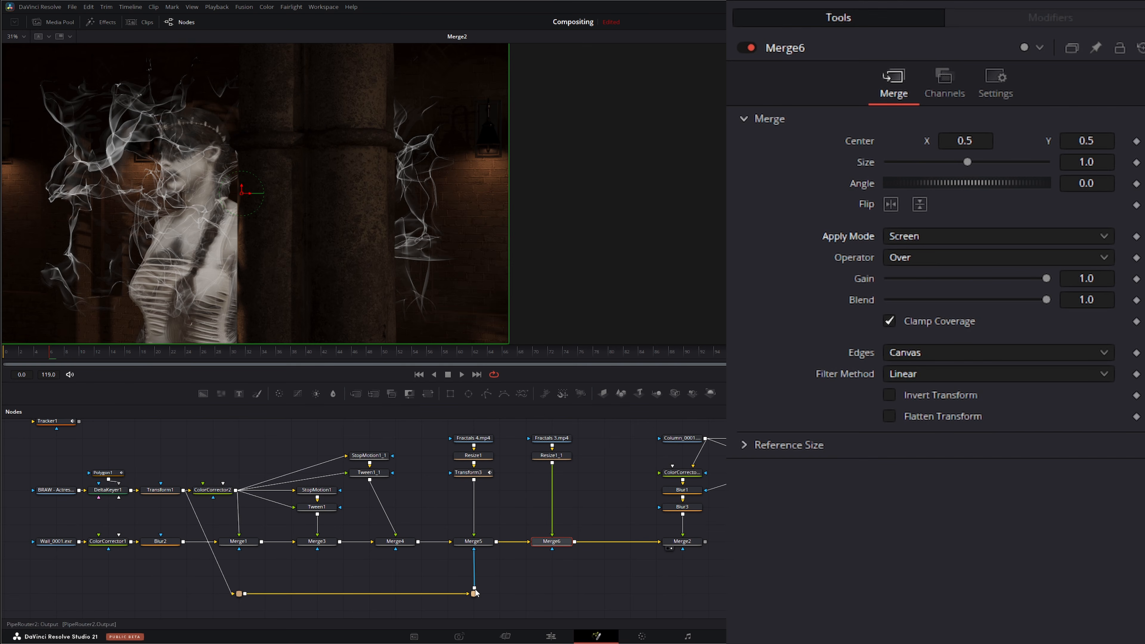
Step: Connect the mask pipe router to the new Merge's mask input
{"action": "left_click_drag", "start_coordinate": [474, 588], "coordinate": [553, 550]}
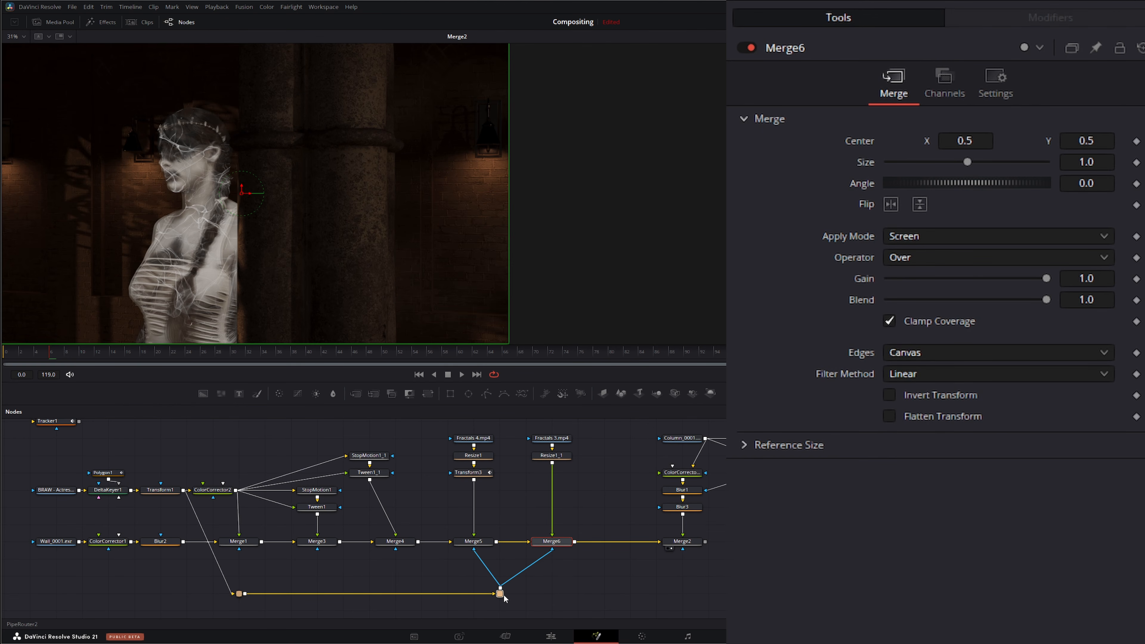
{"action": "left_click", "coordinate": [503, 594]}
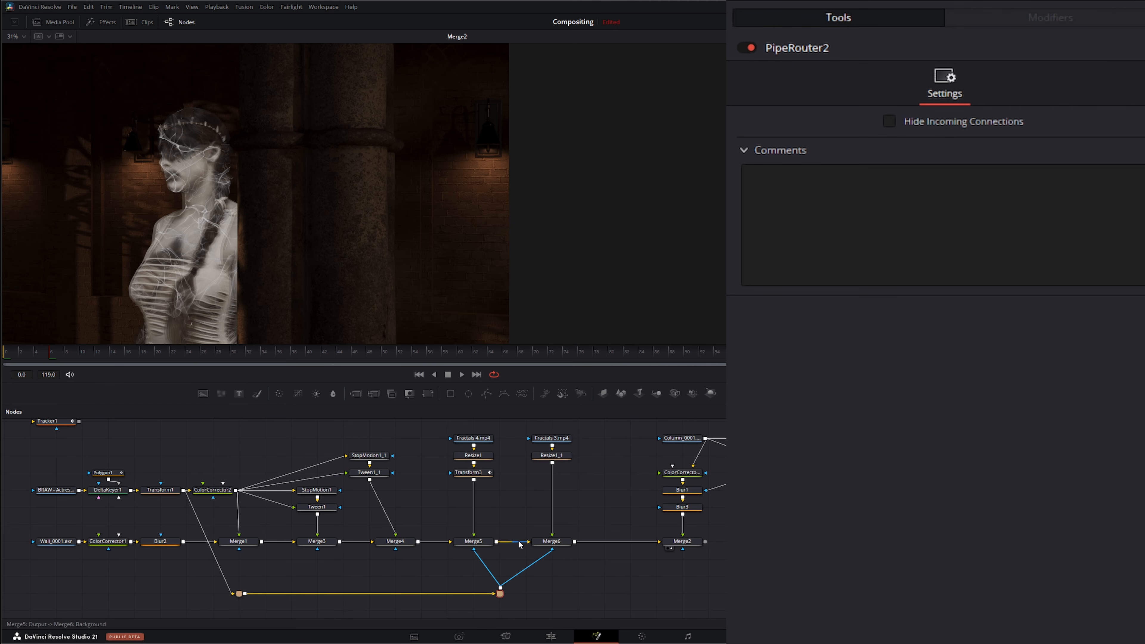
Step: Add a Transform after the second Resize and connect its Center to Tracker1IntelliTrack1Path
{"action": "left_click", "coordinate": [553, 463]}
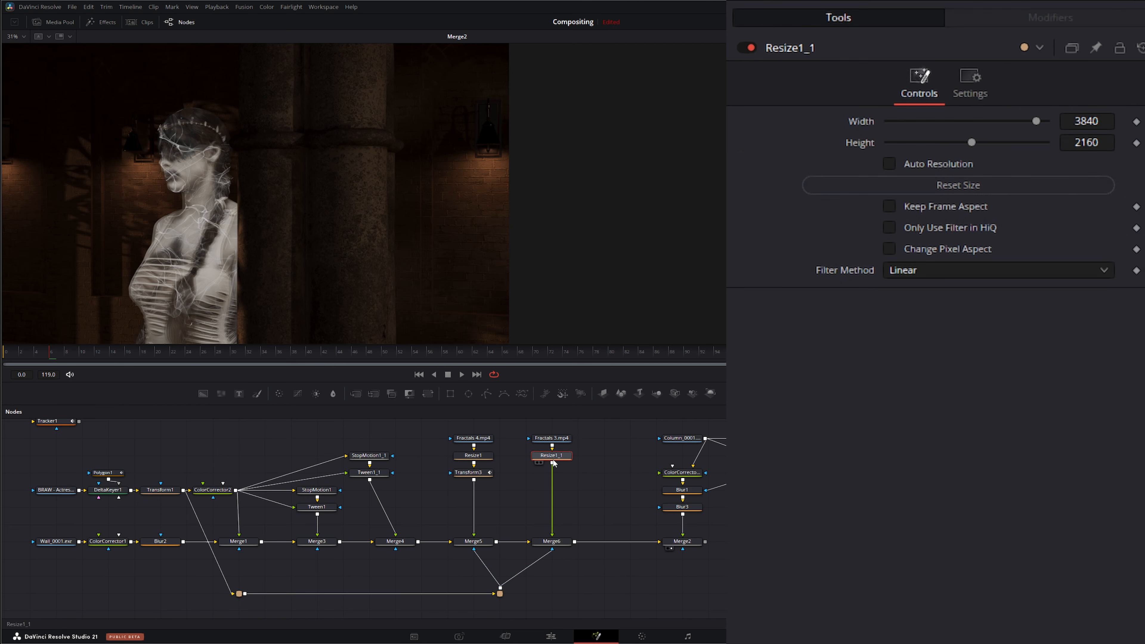
{"action": "left_click", "coordinate": [427, 393]}
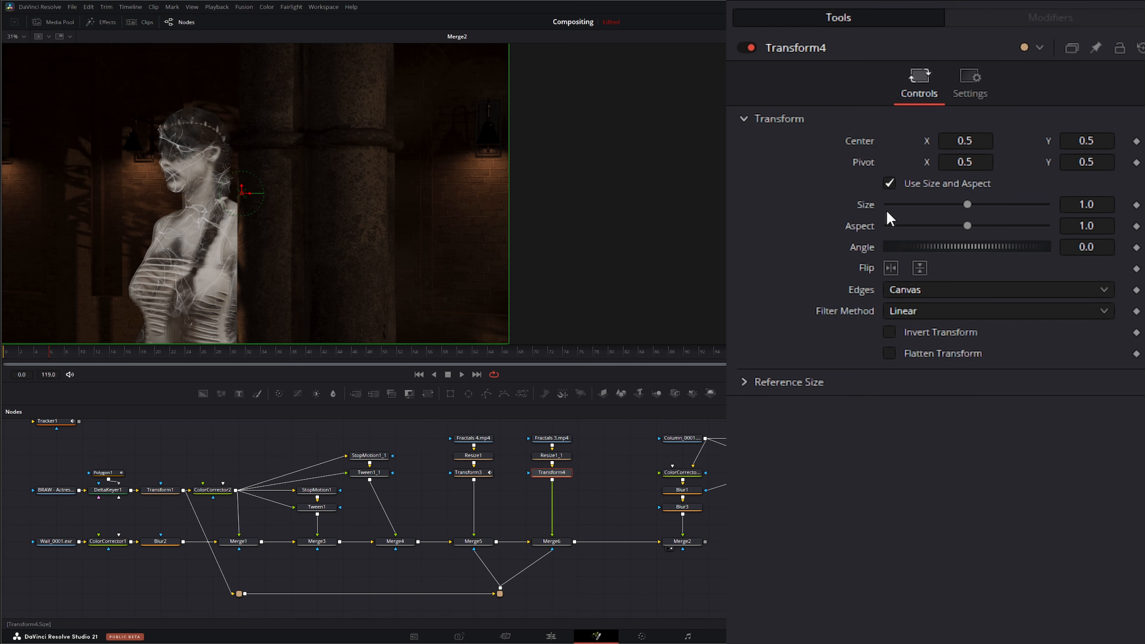
{"action": "right_click", "coordinate": [854, 142]}
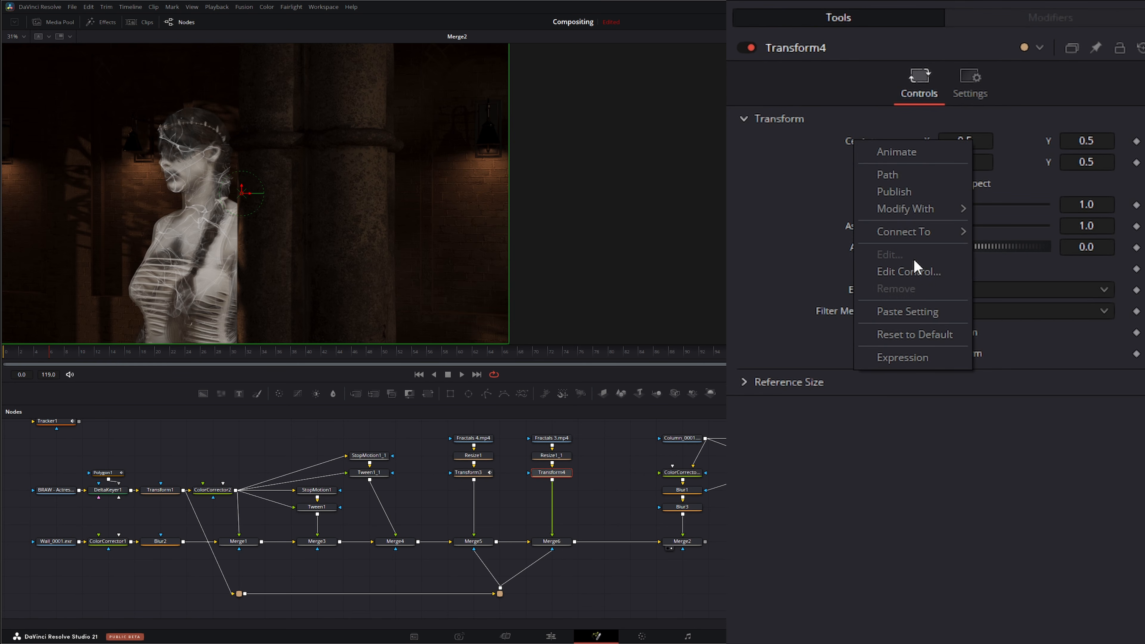
{"action": "mouse_move", "coordinate": [915, 231]}
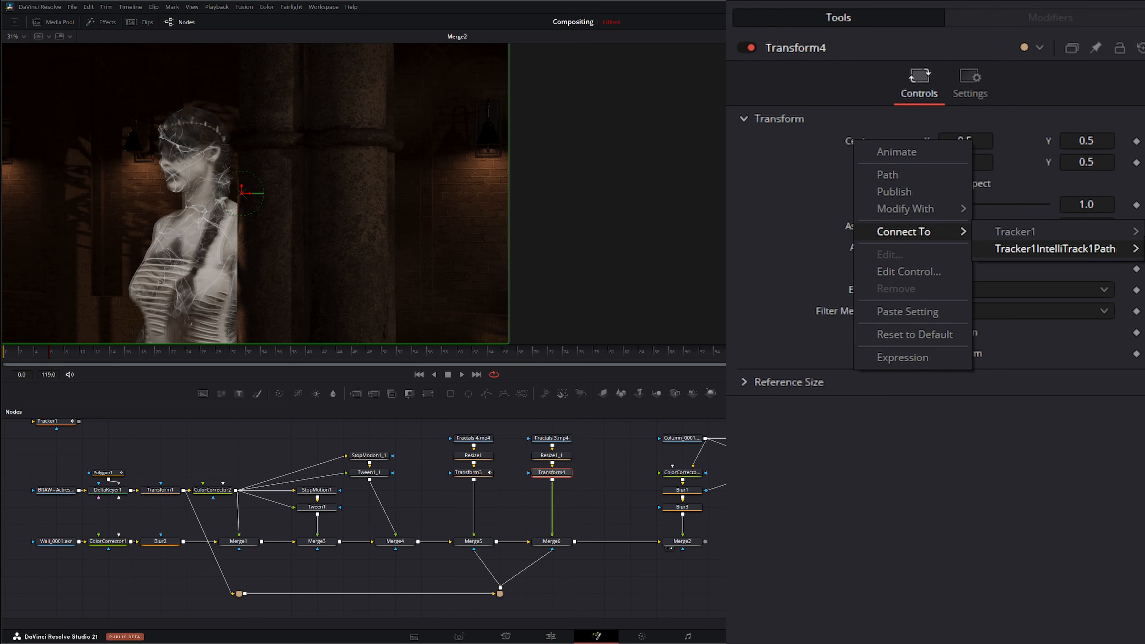
{"action": "left_click", "coordinate": [1055, 249]}
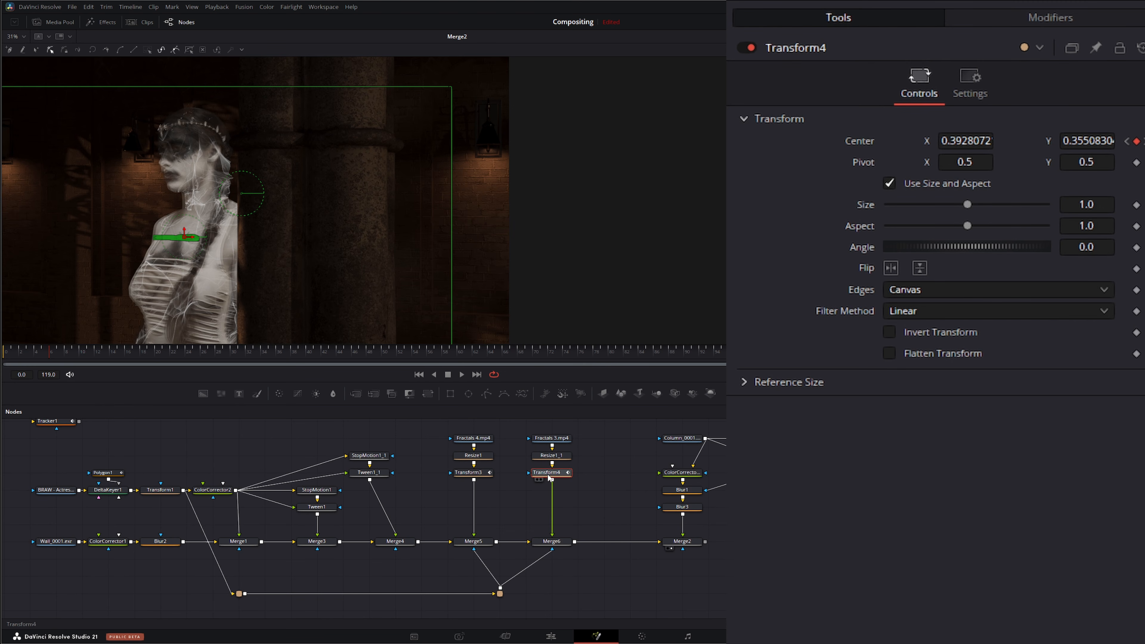
Step: Add a Color Corrector after the new Transform and tint it to about -0.39 tint, 0.22 strength
{"action": "left_click", "coordinate": [279, 394]}
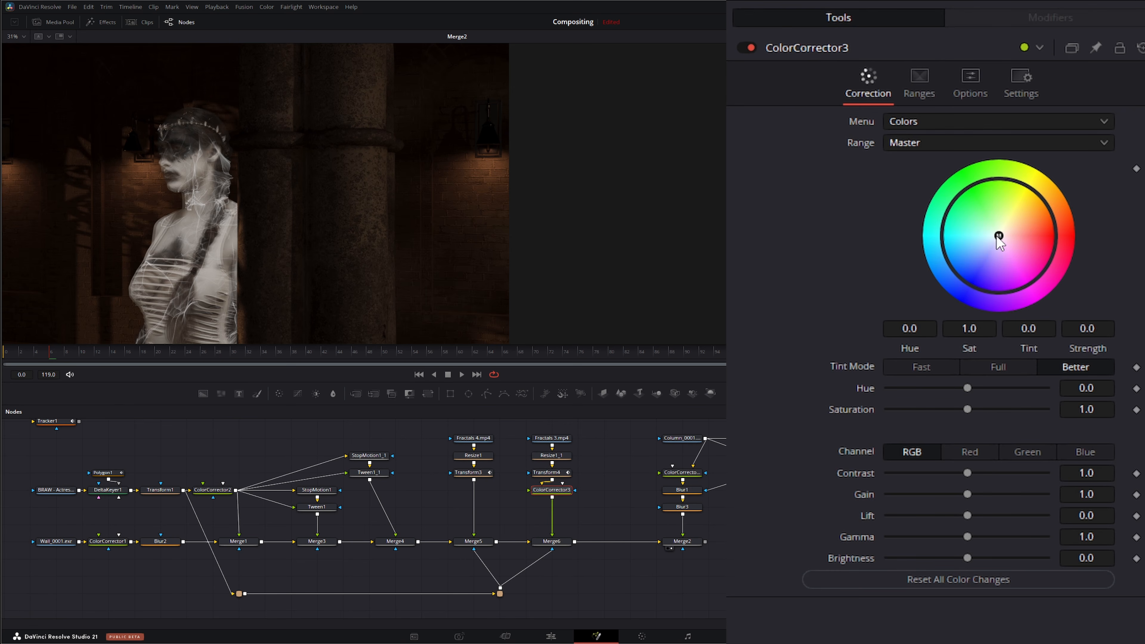
{"action": "left_click_drag", "start_coordinate": [997, 237], "coordinate": [978, 250]}
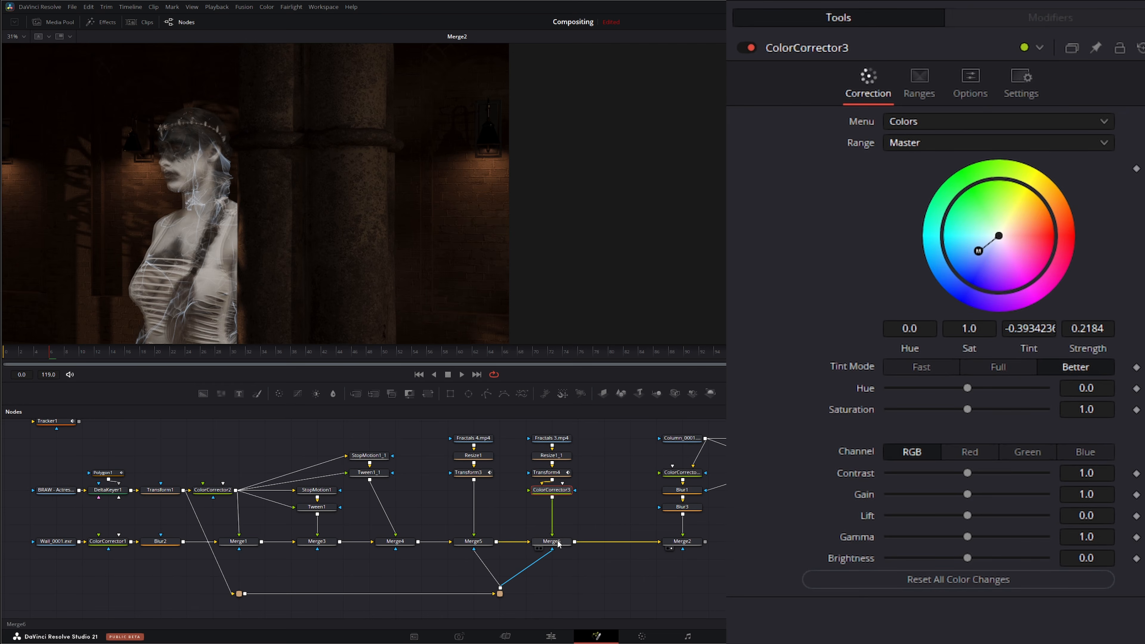
Step: Set the new Merge's blend to 0.396
{"action": "left_click", "coordinate": [558, 543]}
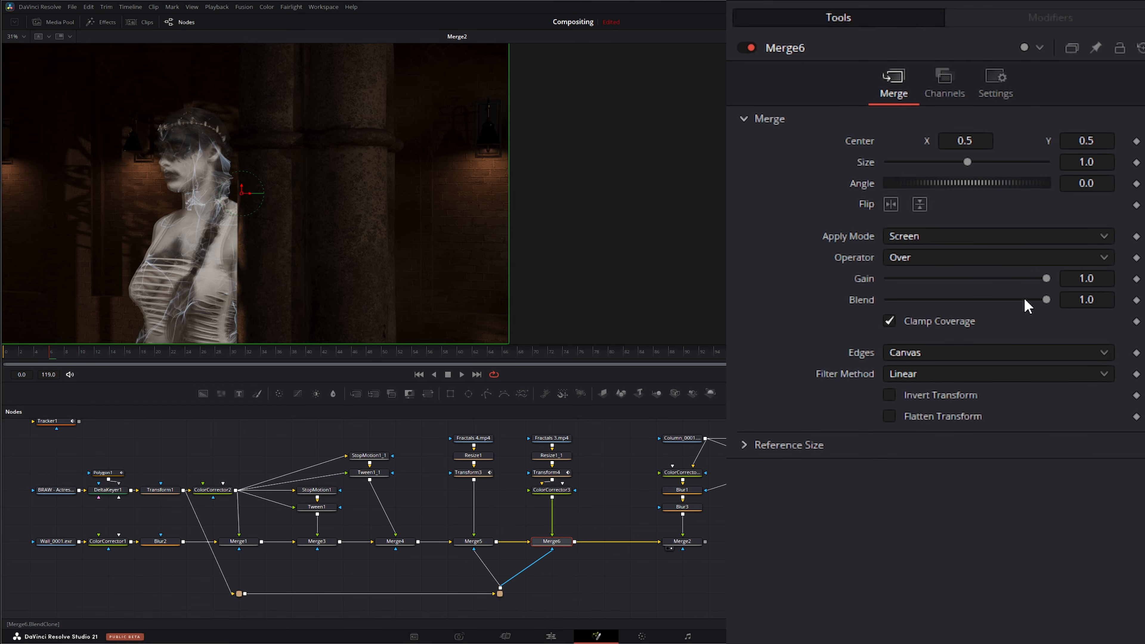
{"action": "left_click_drag", "start_coordinate": [1046, 299], "coordinate": [949, 301]}
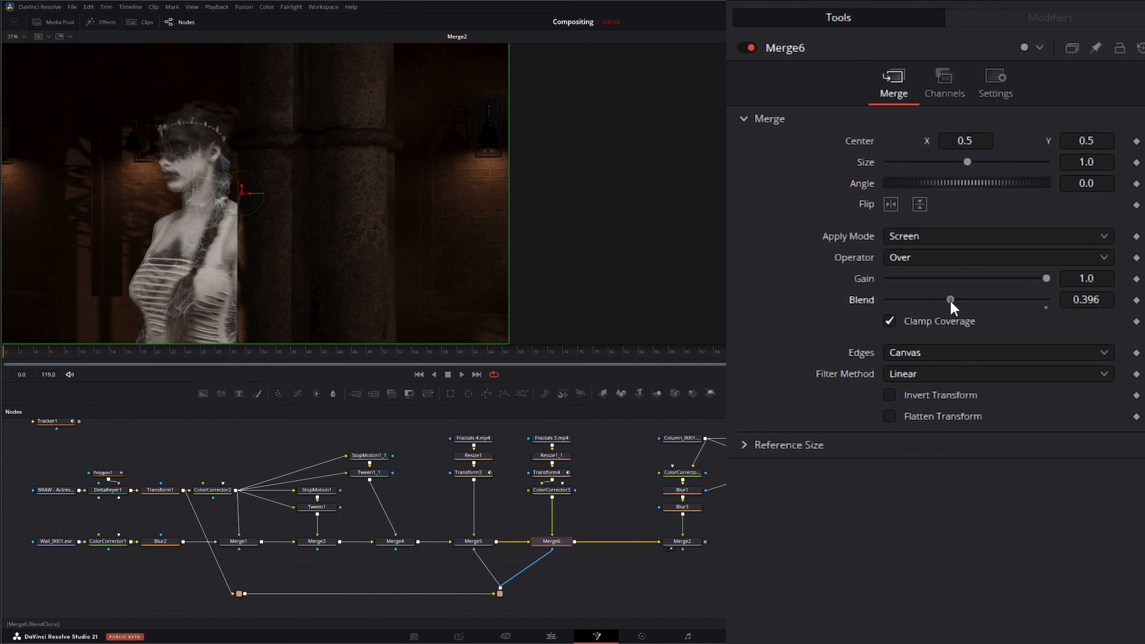
Step: Play back the composite and return to the first frame
{"action": "left_click", "coordinate": [460, 375]}
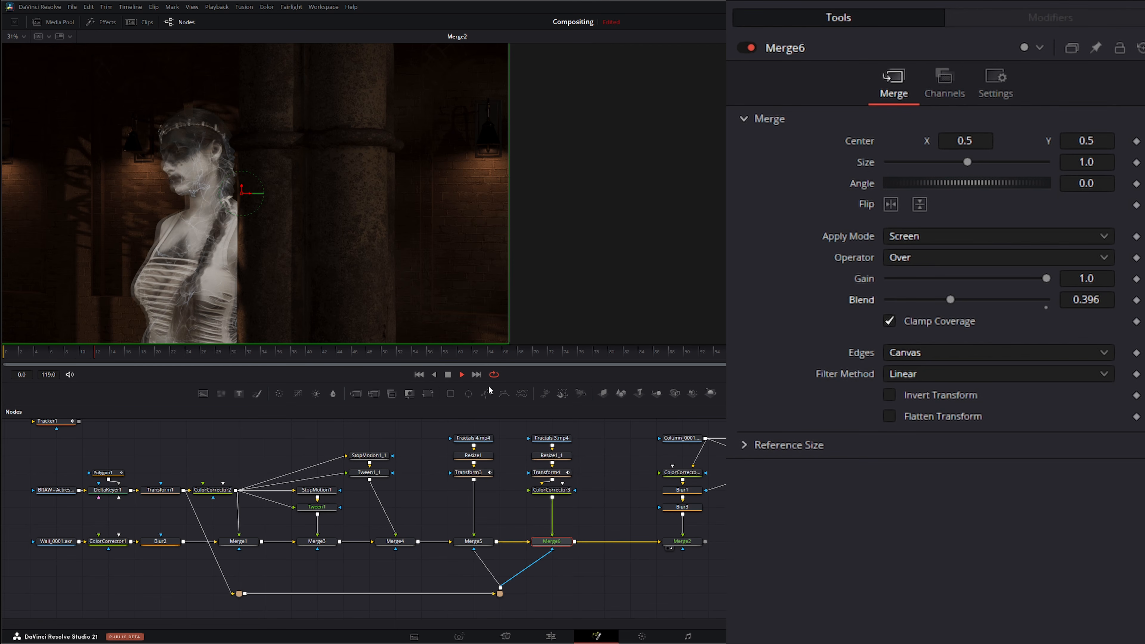
{"action": "left_click", "coordinate": [448, 374]}
{"action": "left_click", "coordinate": [419, 374]}
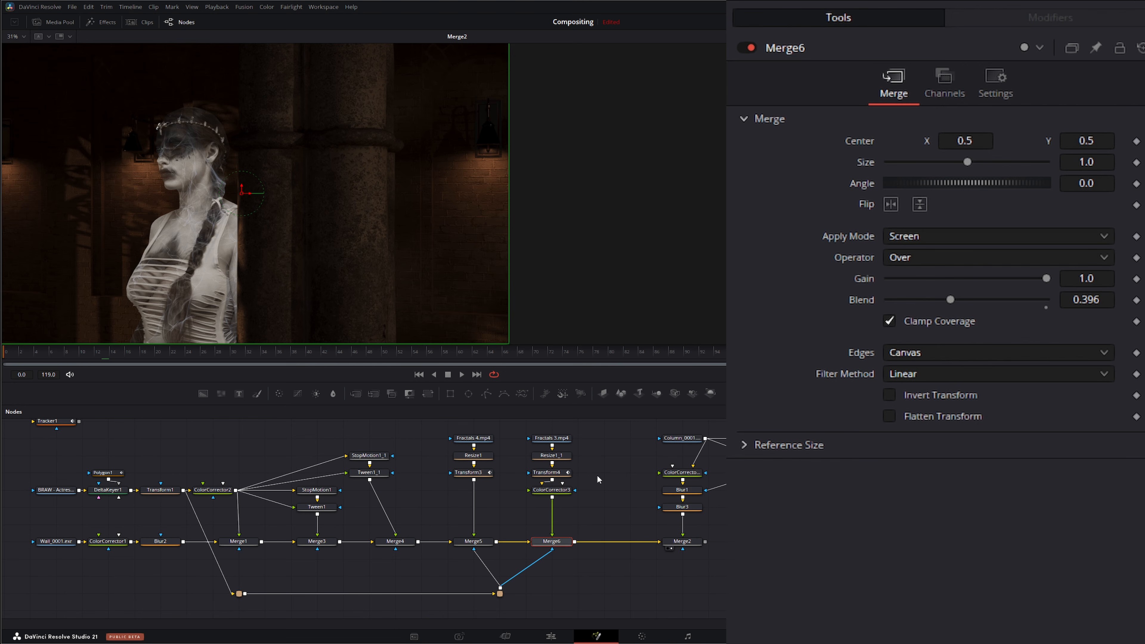
Step: Add the Spirit Flame 4.mp4 clip to the node graph and show it in the first viewer
{"action": "left_click_drag", "start_coordinate": [632, 437], "coordinate": [768, 544]}
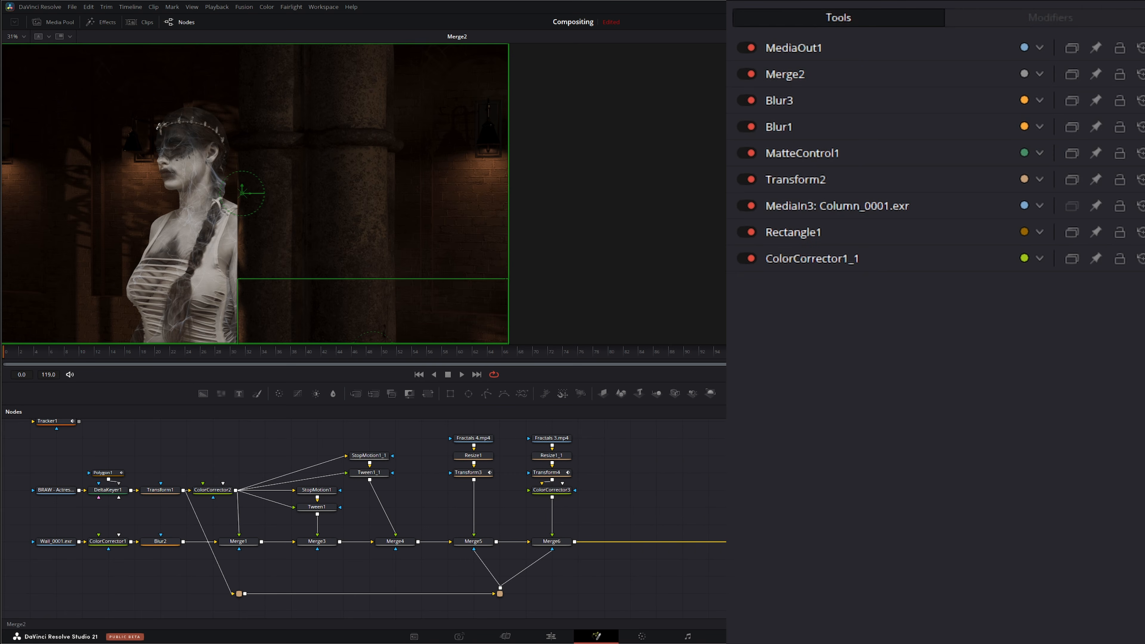
{"action": "left_click", "coordinate": [626, 506]}
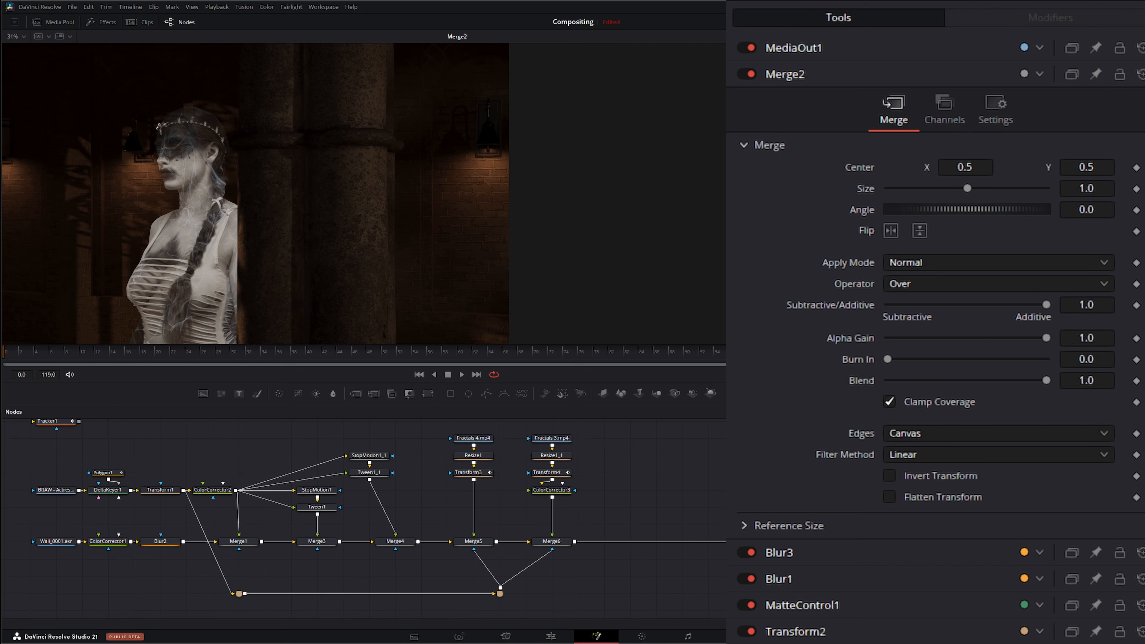
{"action": "left_click_drag", "start_coordinate": [725, 455], "coordinate": [631, 458]}
{"action": "key", "text": "1"}
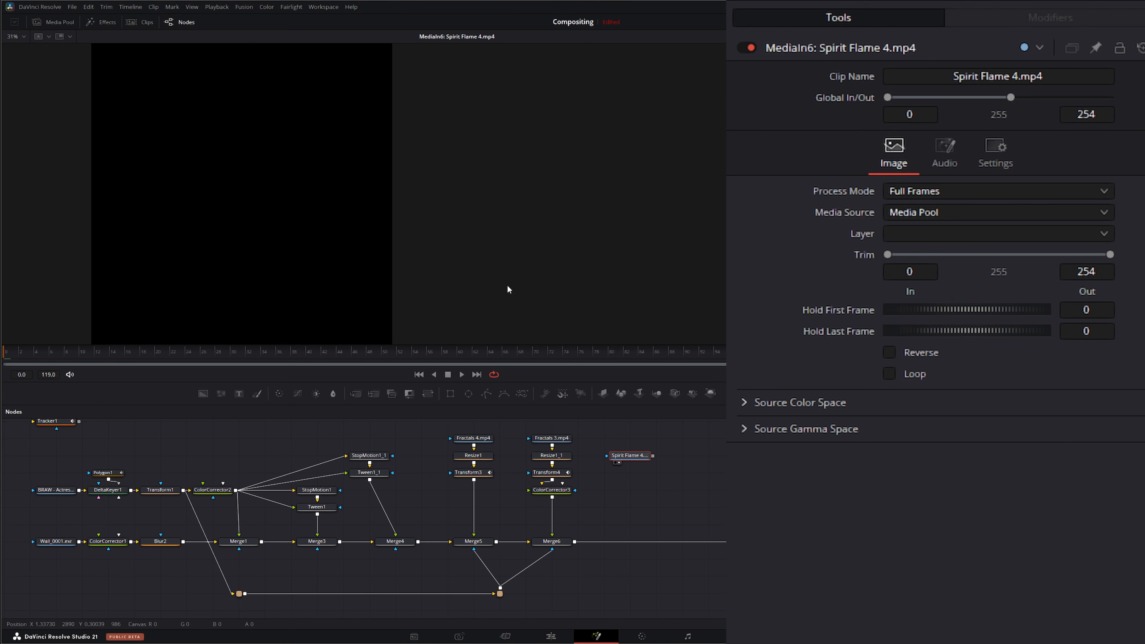
Step: Trim the Spirit Flame 4.mp4 clip to start at frame 51 and preview its playback
{"action": "left_click_drag", "start_coordinate": [887, 255], "coordinate": [929, 254]}
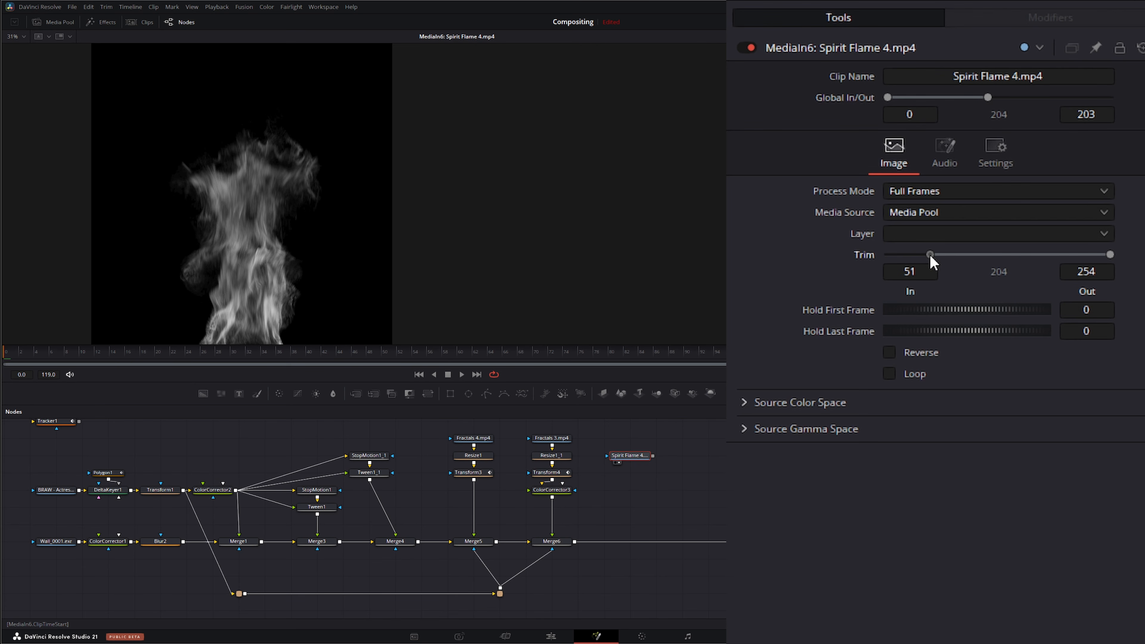
{"action": "left_click", "coordinate": [462, 375]}
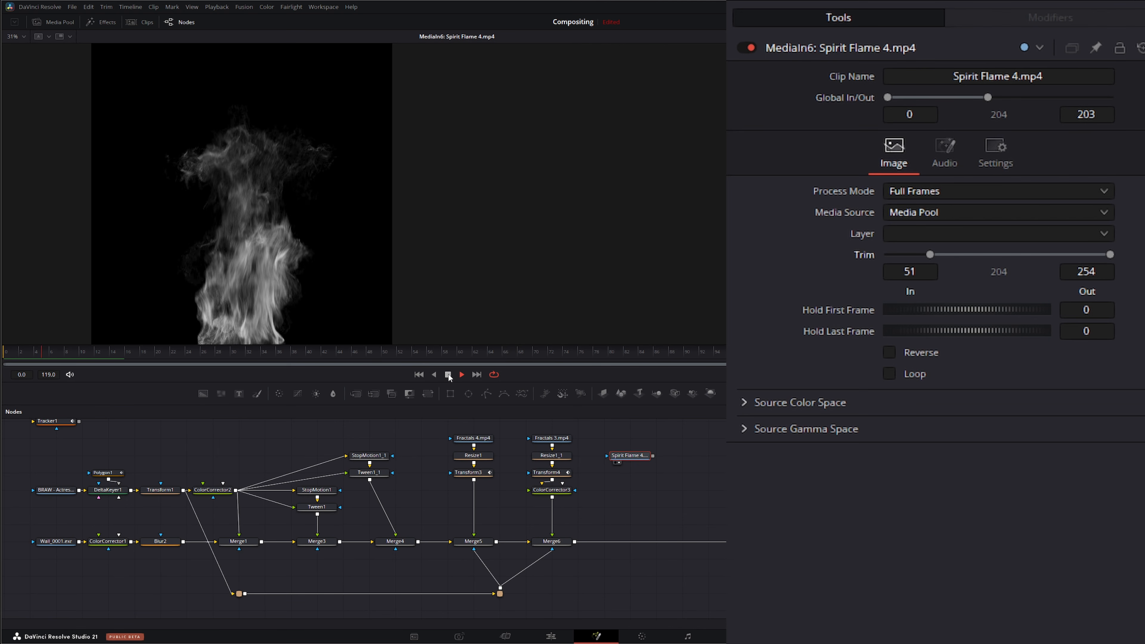
{"action": "left_click", "coordinate": [447, 374]}
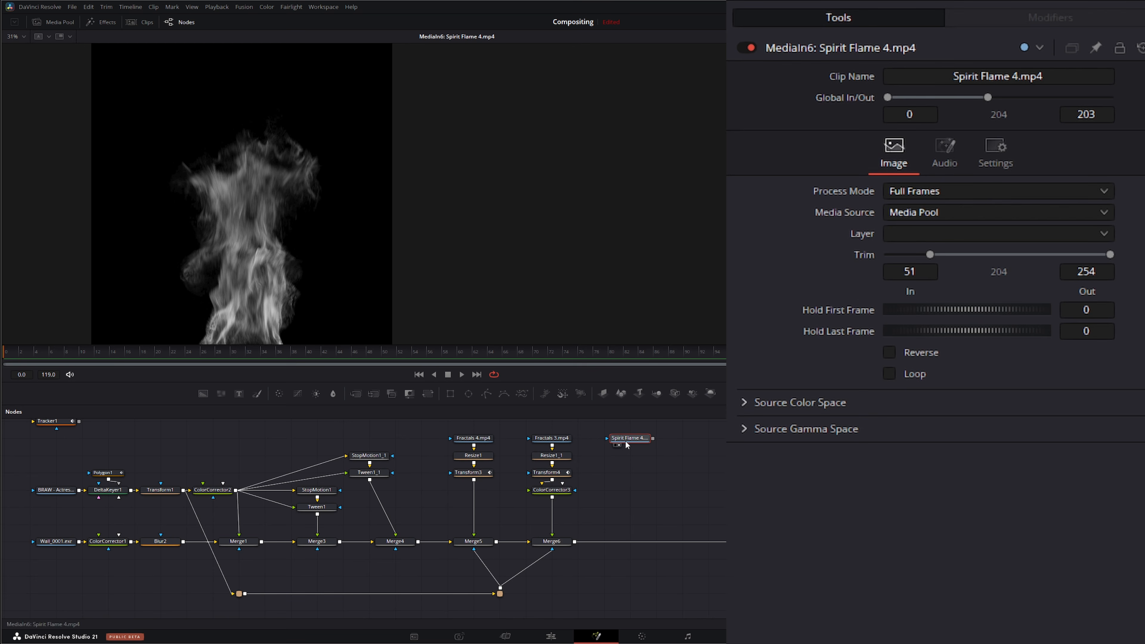
Step: Insert a new Merge on the main line after Merge6, feeding the Spirit Flame 4.mp4 clip and the shared mask into it
{"action": "left_click_drag", "start_coordinate": [364, 395], "coordinate": [635, 541]}
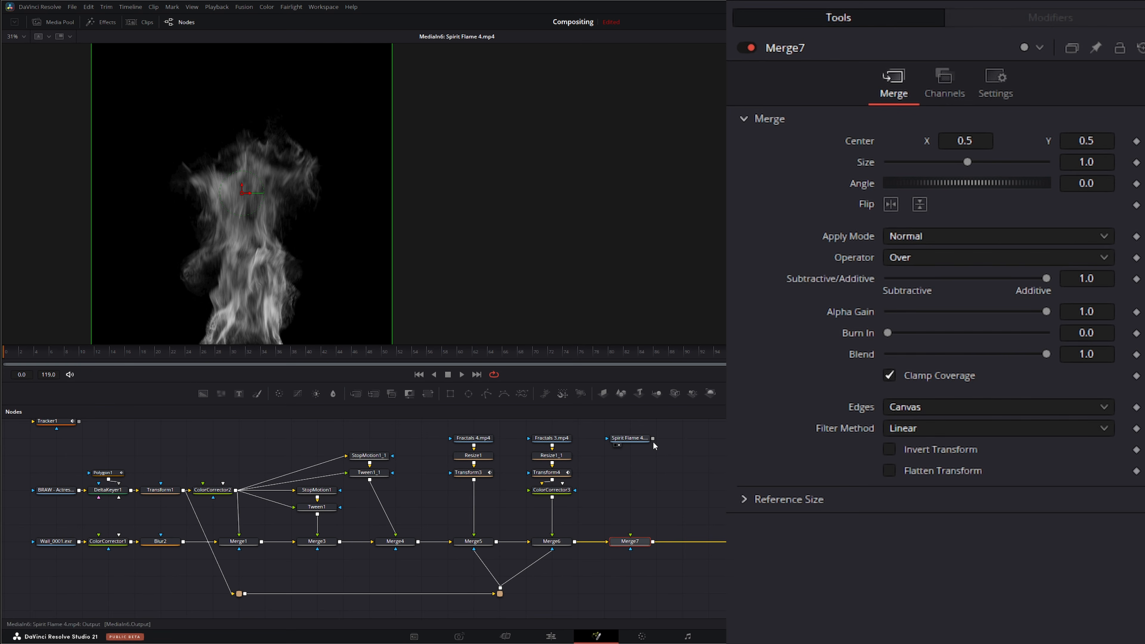
{"action": "left_click_drag", "start_coordinate": [653, 438], "coordinate": [631, 538]}
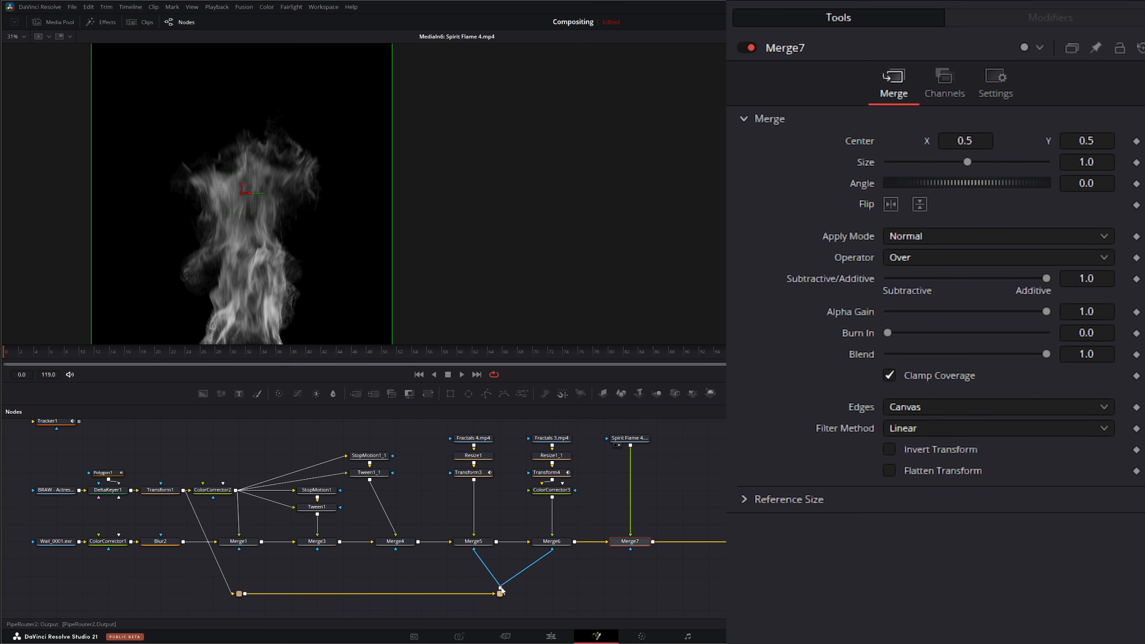
{"action": "left_click_drag", "start_coordinate": [500, 587], "coordinate": [630, 549]}
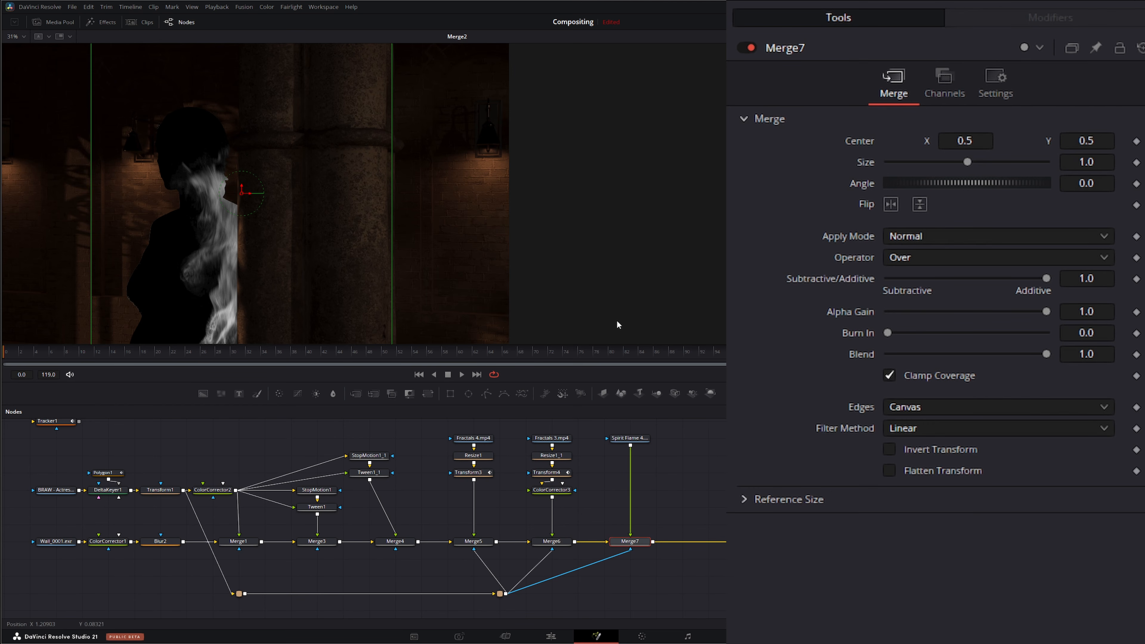
Step: Set the new Merge's apply mode to Screen
{"action": "left_click", "coordinate": [907, 239]}
{"action": "left_click", "coordinate": [903, 278]}
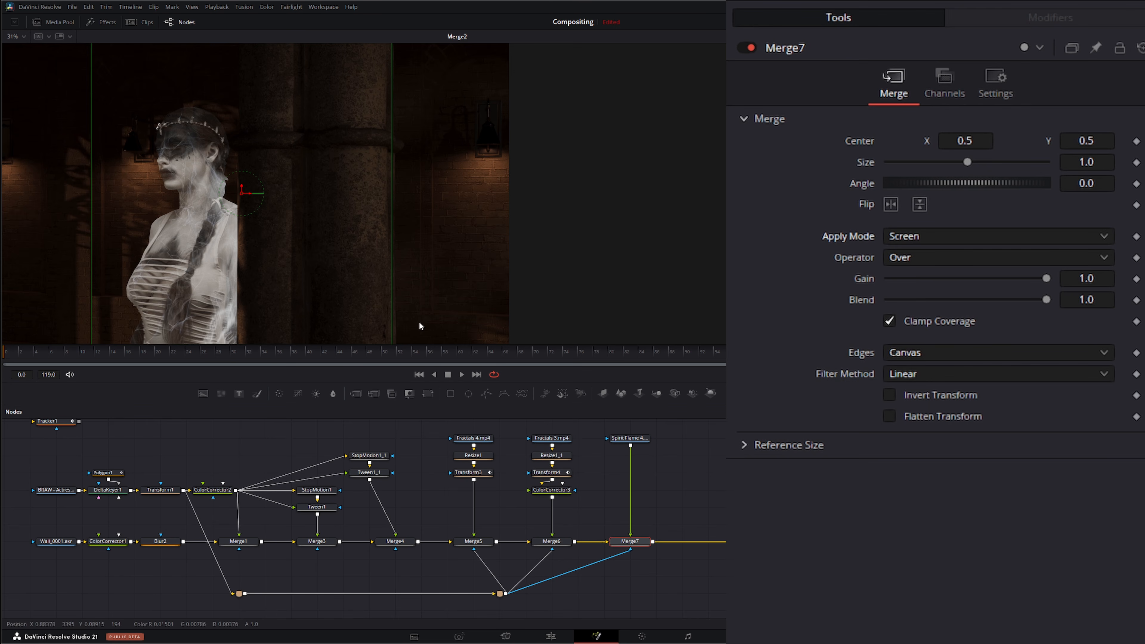
Step: Add a Transform after the Spirit Flame clip and connect its center to Tracker1IntelliTrack1Path
{"action": "left_click", "coordinate": [629, 438]}
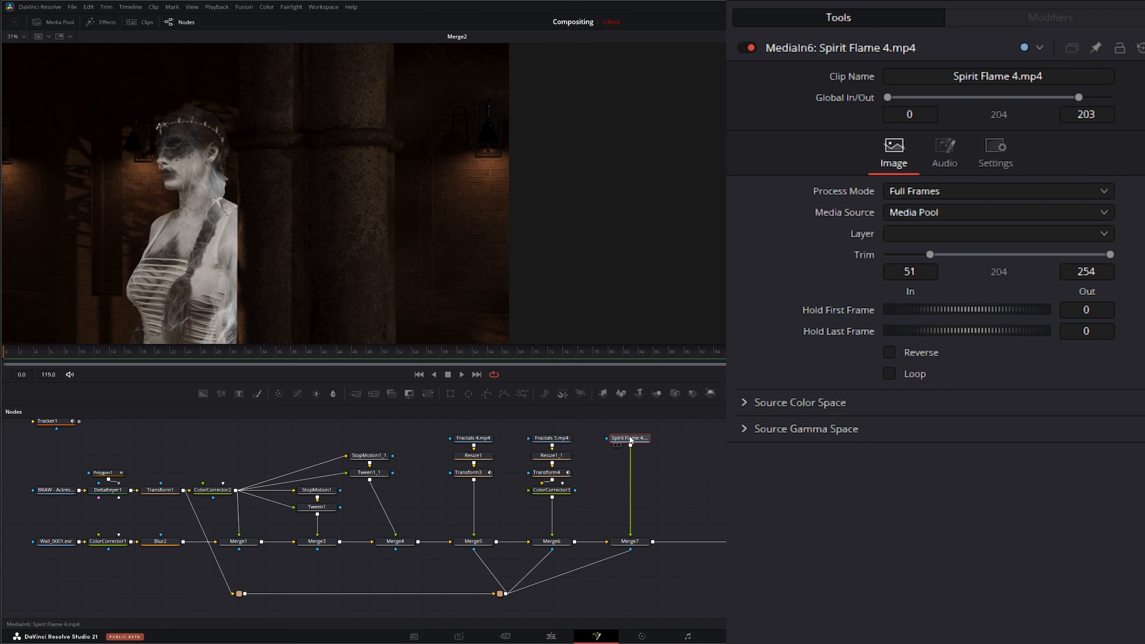
{"action": "left_click", "coordinate": [428, 393]}
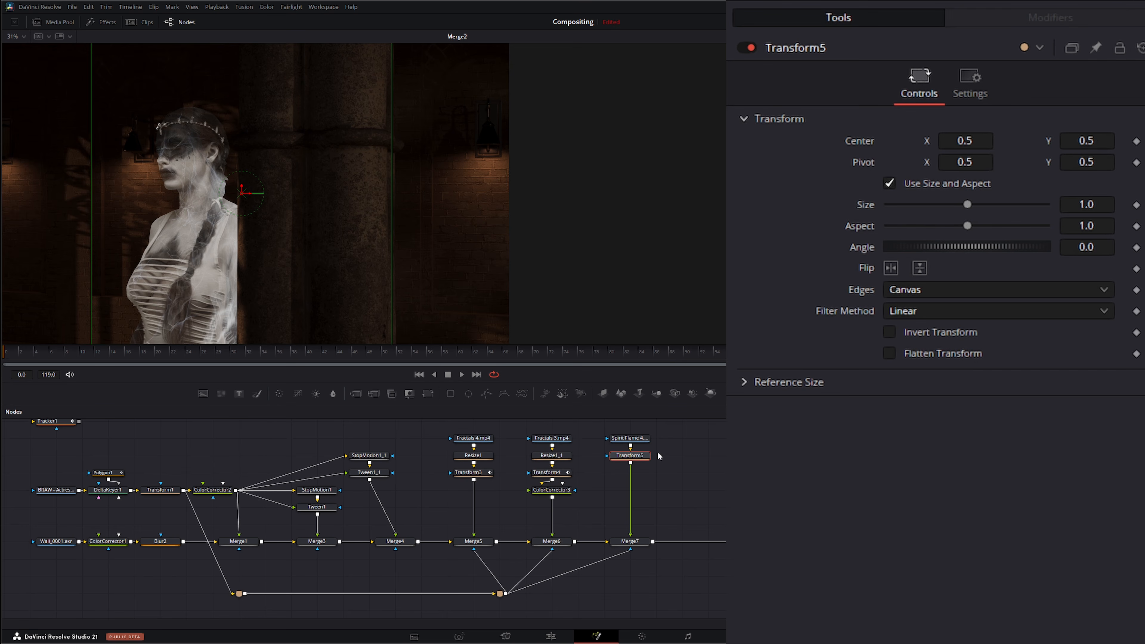
{"action": "right_click", "coordinate": [856, 137]}
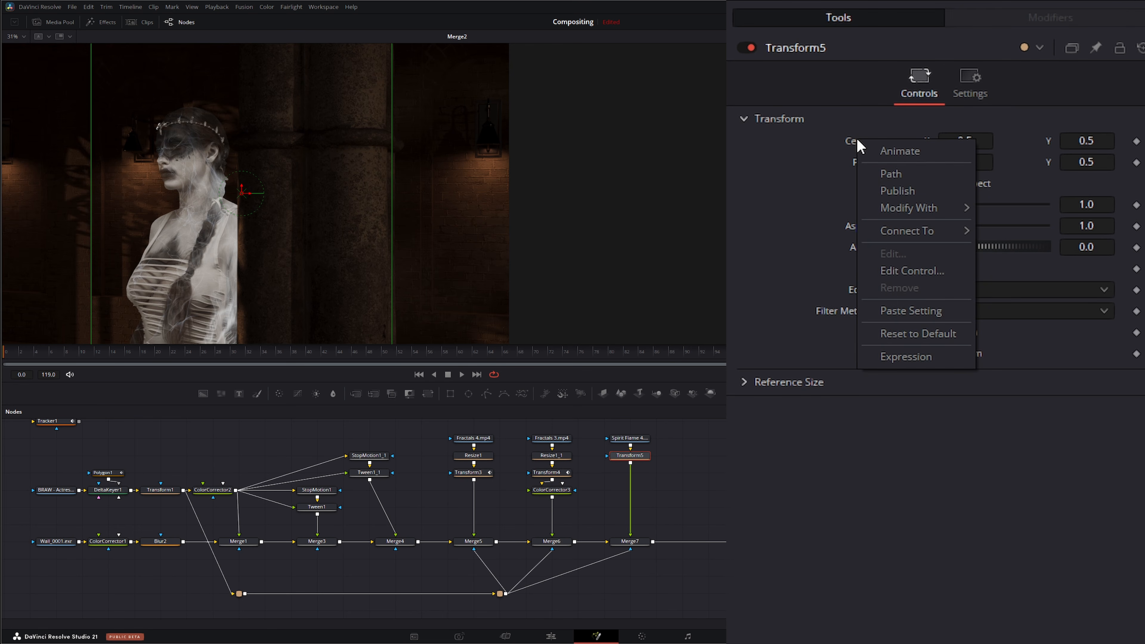
{"action": "mouse_move", "coordinate": [907, 231]}
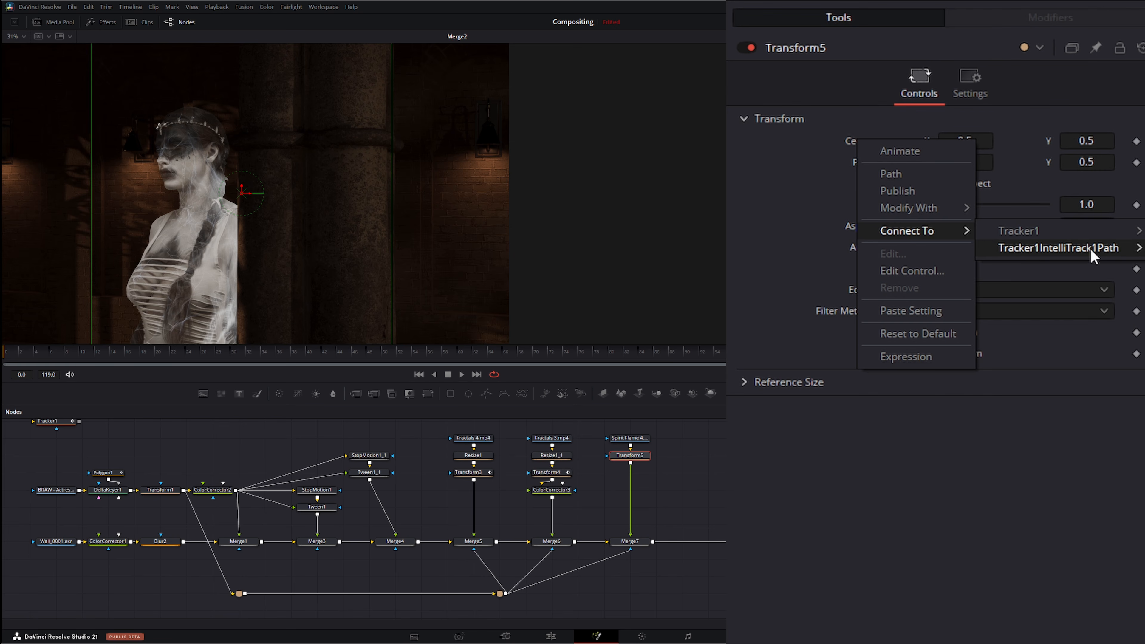
{"action": "left_click", "coordinate": [1059, 247]}
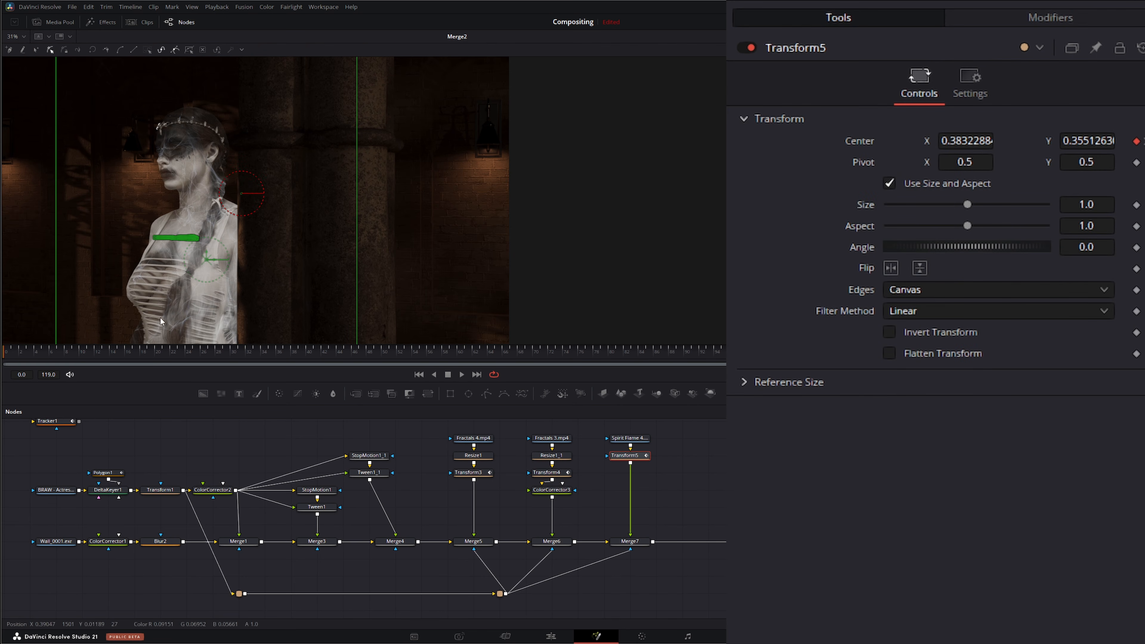
Step: Disconnect the mask input from the flame's Merge and play back the composite
{"action": "left_click_drag", "start_coordinate": [630, 549], "coordinate": [585, 582]}
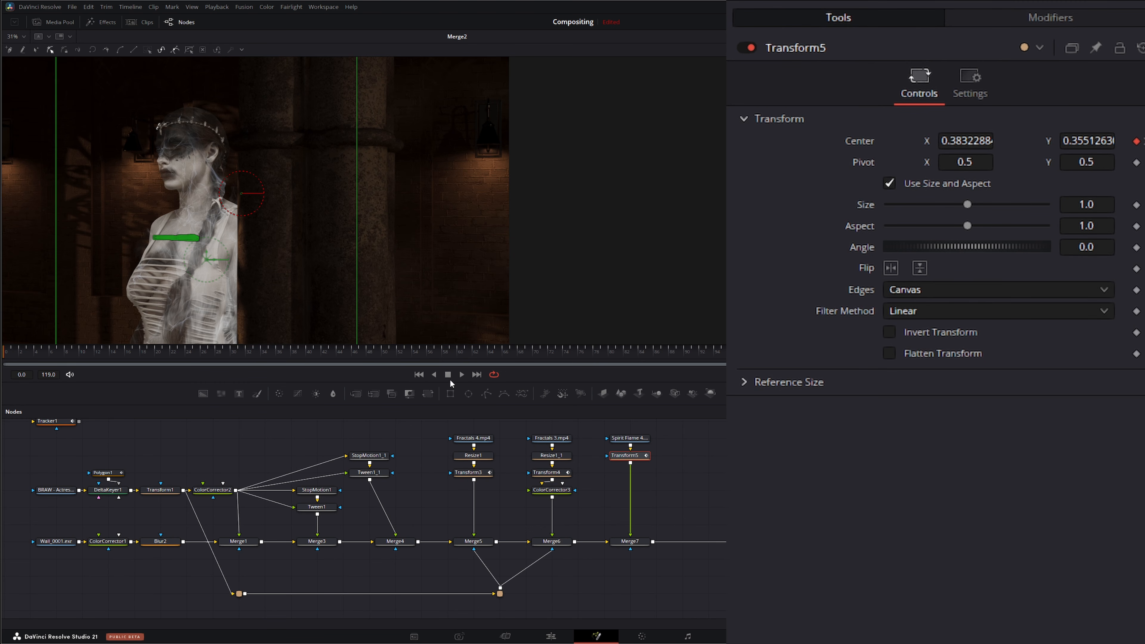
{"action": "left_click", "coordinate": [462, 373]}
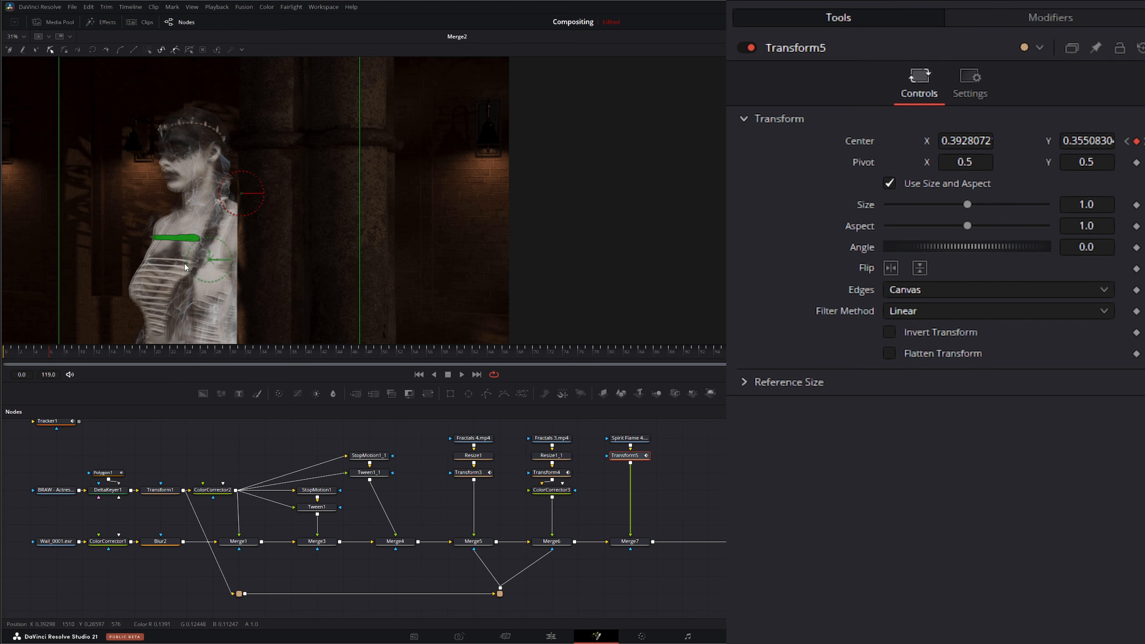
Step: Add a second Transform after the tracked one and offset the flame up to about center 0.42, 0.64
{"action": "left_click", "coordinate": [624, 456]}
{"action": "left_click", "coordinate": [429, 394]}
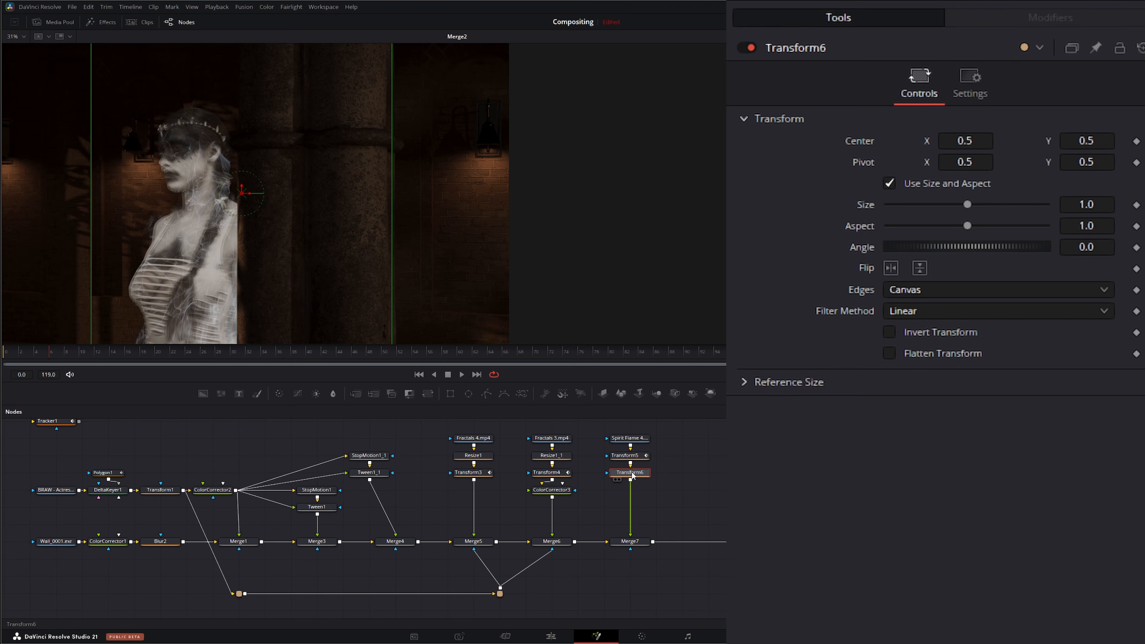
{"action": "left_click_drag", "start_coordinate": [242, 190], "coordinate": [239, 117]}
{"action": "left_click_drag", "start_coordinate": [436, 234], "coordinate": [447, 224]}
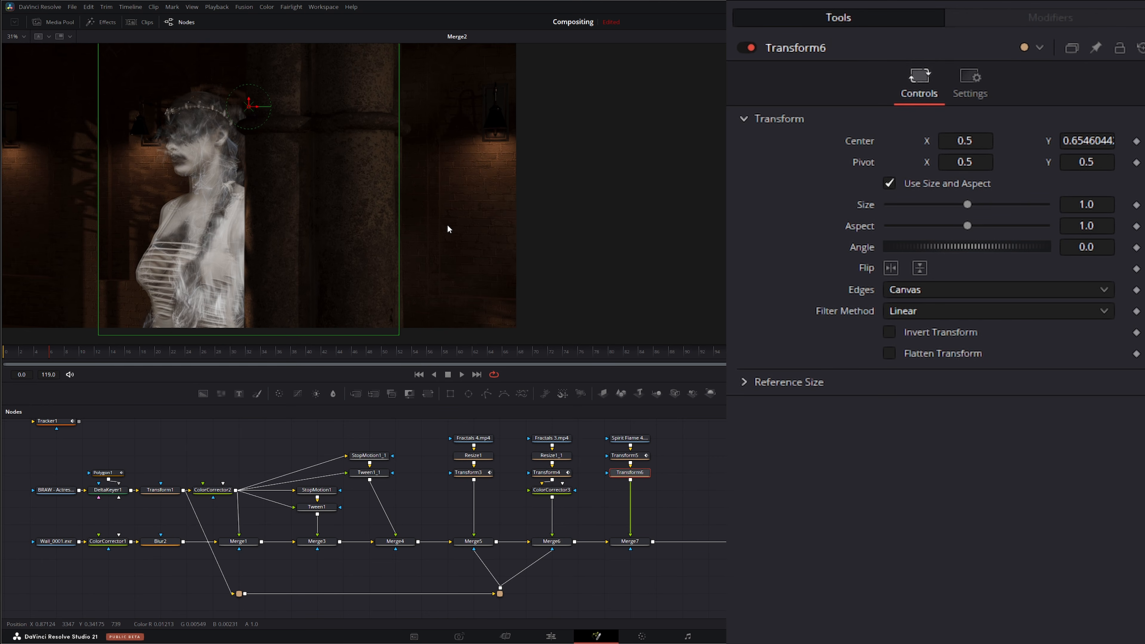
{"action": "left_click_drag", "start_coordinate": [249, 103], "coordinate": [232, 119]}
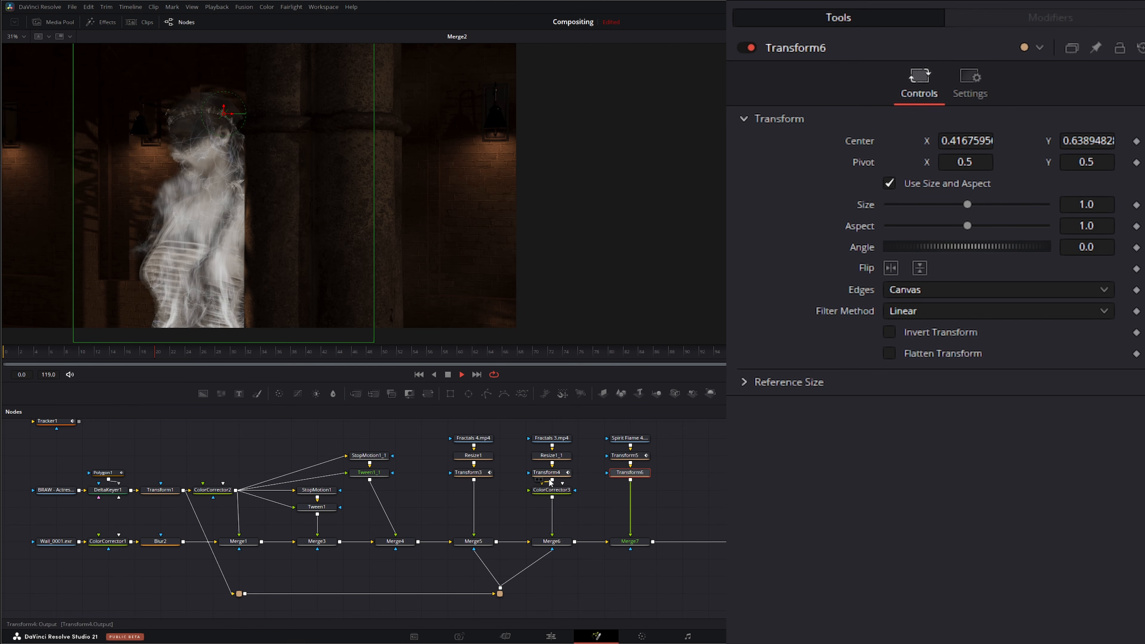
Step: Set the flame Merge's blend to 0.465
{"action": "left_click", "coordinate": [635, 544]}
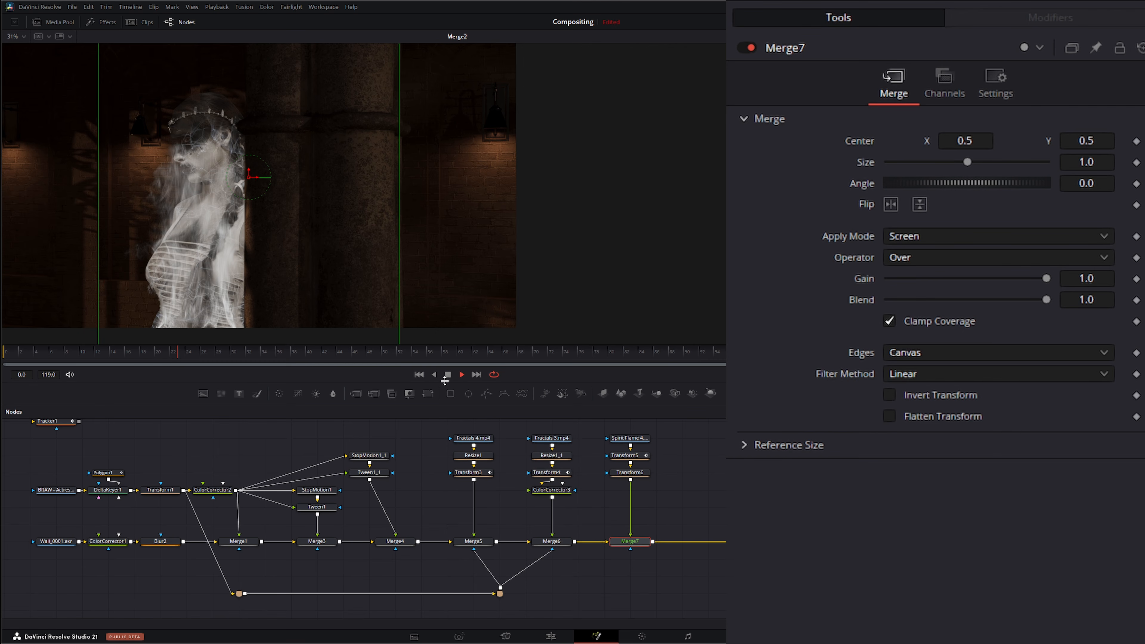
{"action": "left_click", "coordinate": [448, 374]}
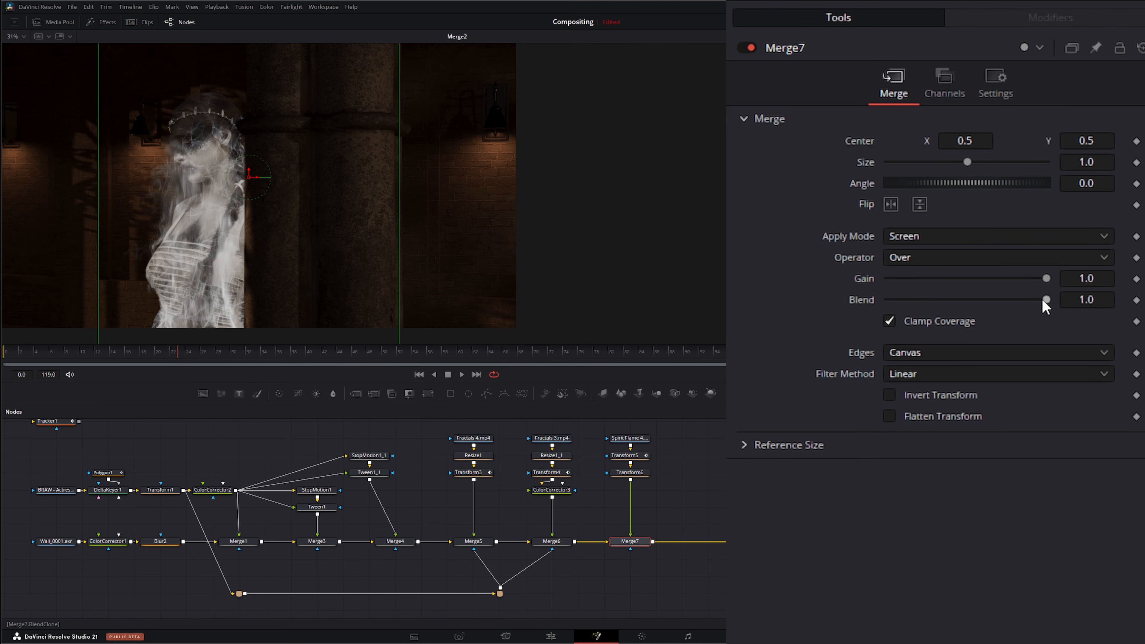
{"action": "left_click_drag", "start_coordinate": [1045, 299], "coordinate": [959, 300]}
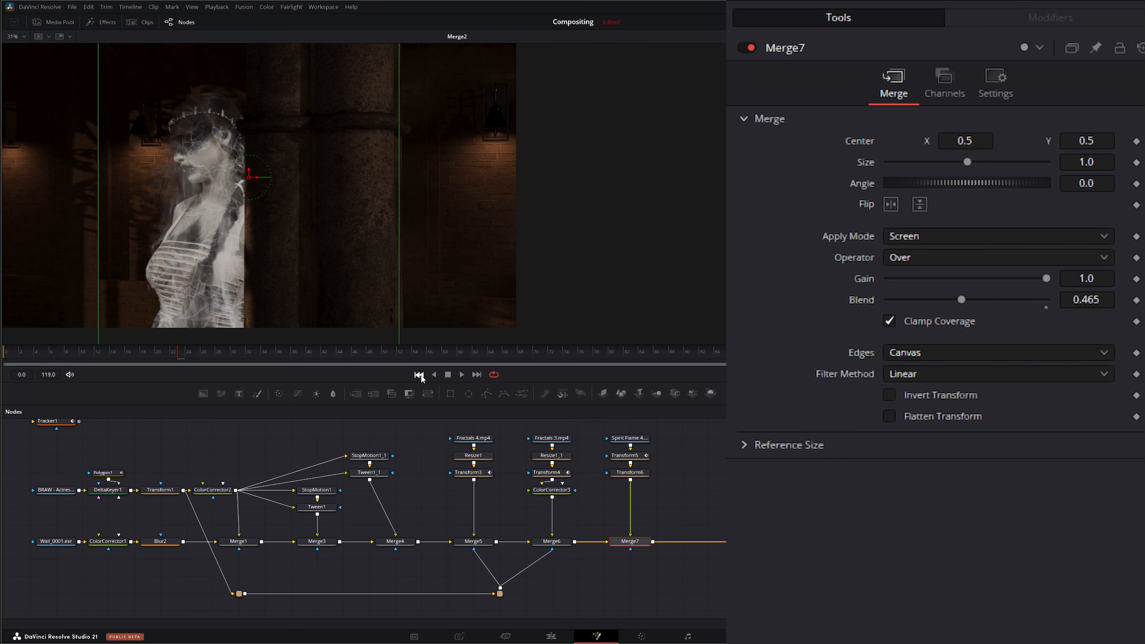
Step: Play back the composite and return to the first frame
{"action": "left_click", "coordinate": [419, 374]}
{"action": "left_click", "coordinate": [461, 374]}
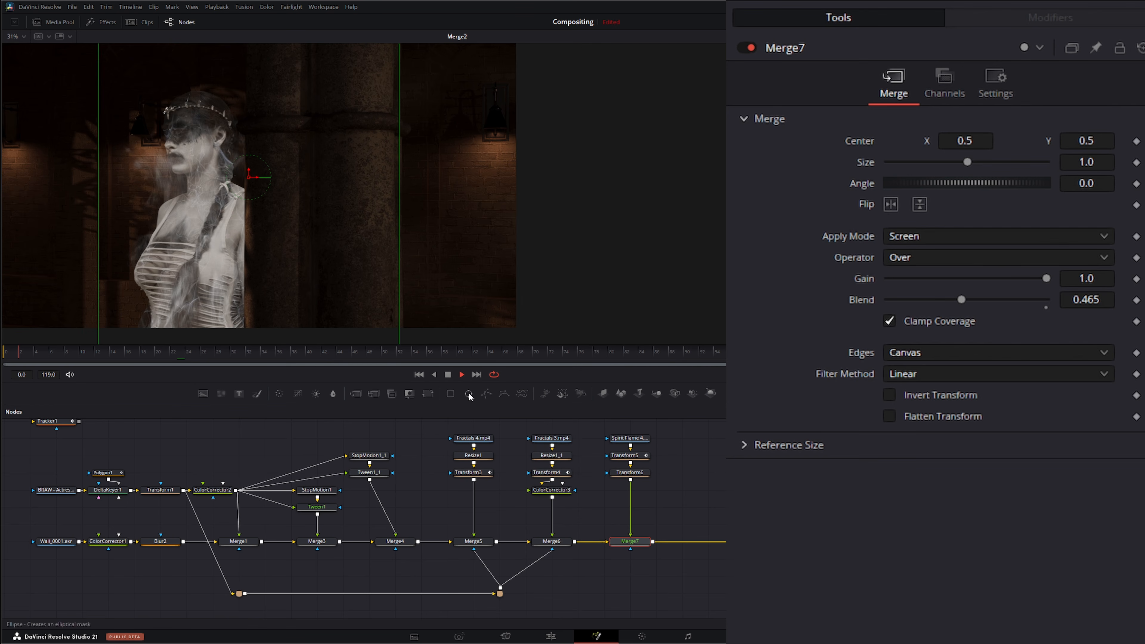
{"action": "left_click", "coordinate": [695, 466]}
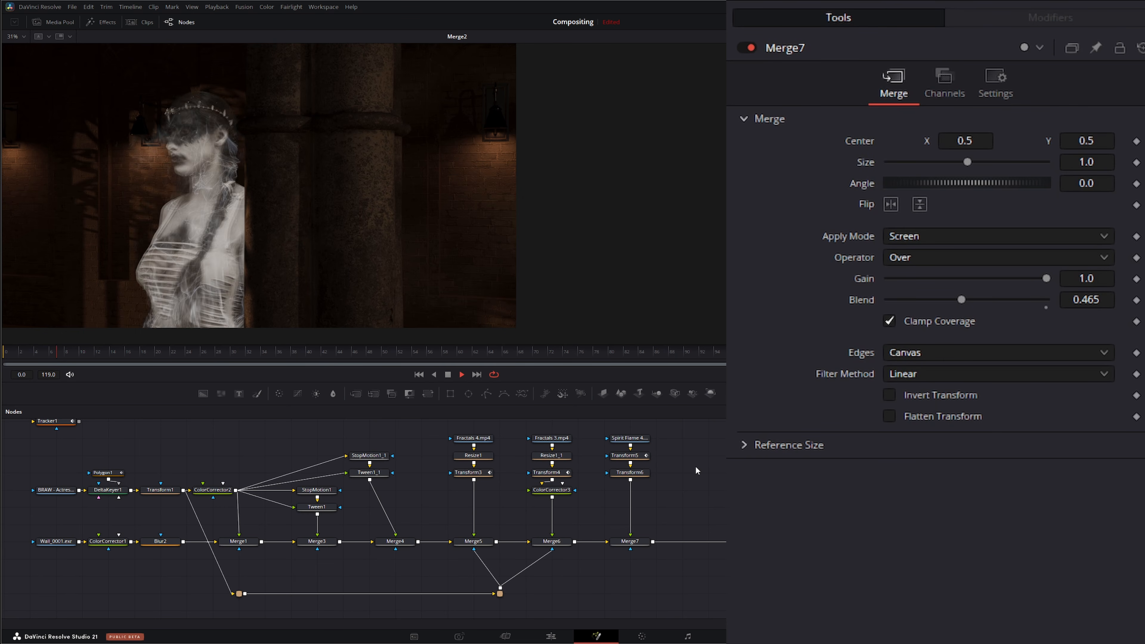
{"action": "left_click", "coordinate": [448, 374]}
{"action": "left_click", "coordinate": [419, 374]}
Step: Insert a Time Speed node after the Spirit Flame clip and set its speed to 0.75
{"action": "left_click", "coordinate": [631, 444]}
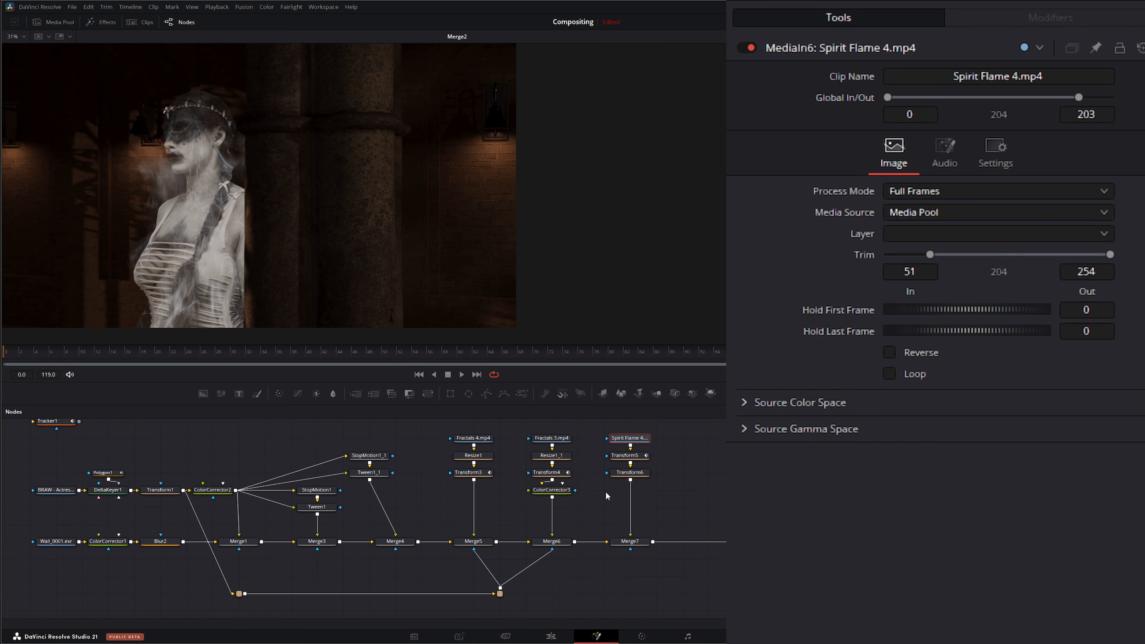
{"action": "left_click_drag", "start_coordinate": [607, 495], "coordinate": [640, 476]}
{"action": "left_click", "coordinate": [630, 438]}
{"action": "key", "text": "shift+space"}
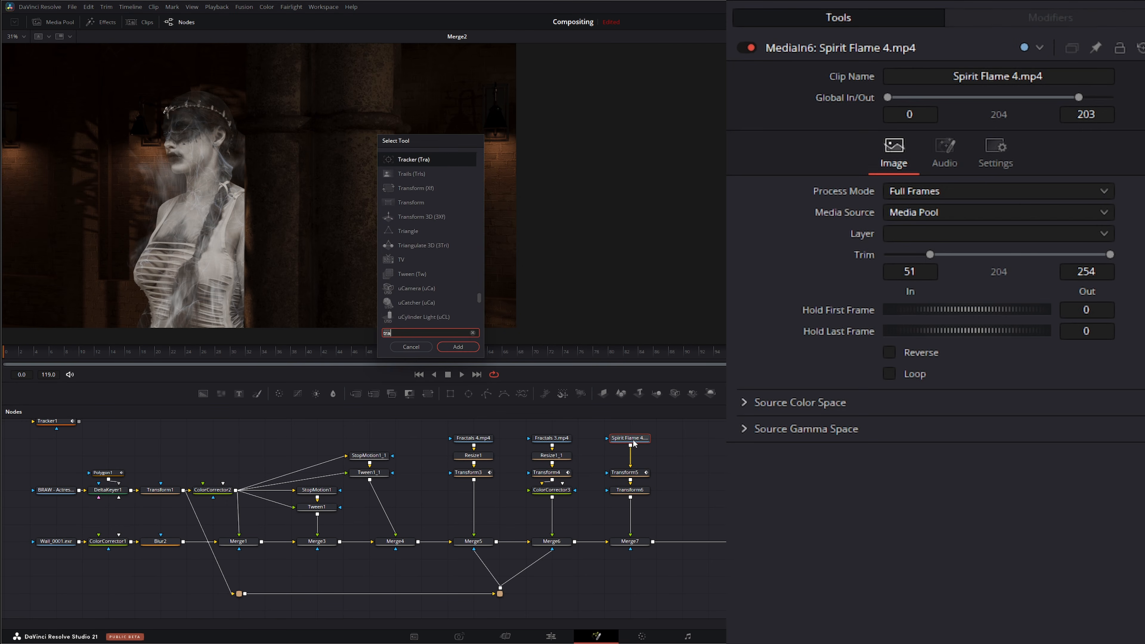
{"action": "type", "text": "ti"}
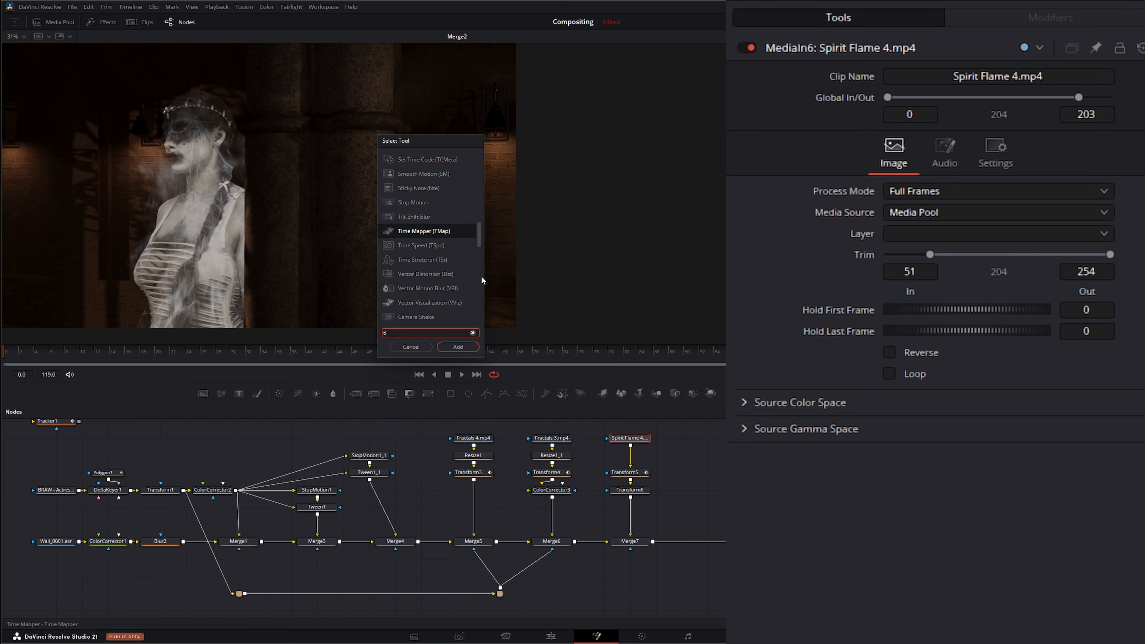
{"action": "double_click", "coordinate": [419, 244]}
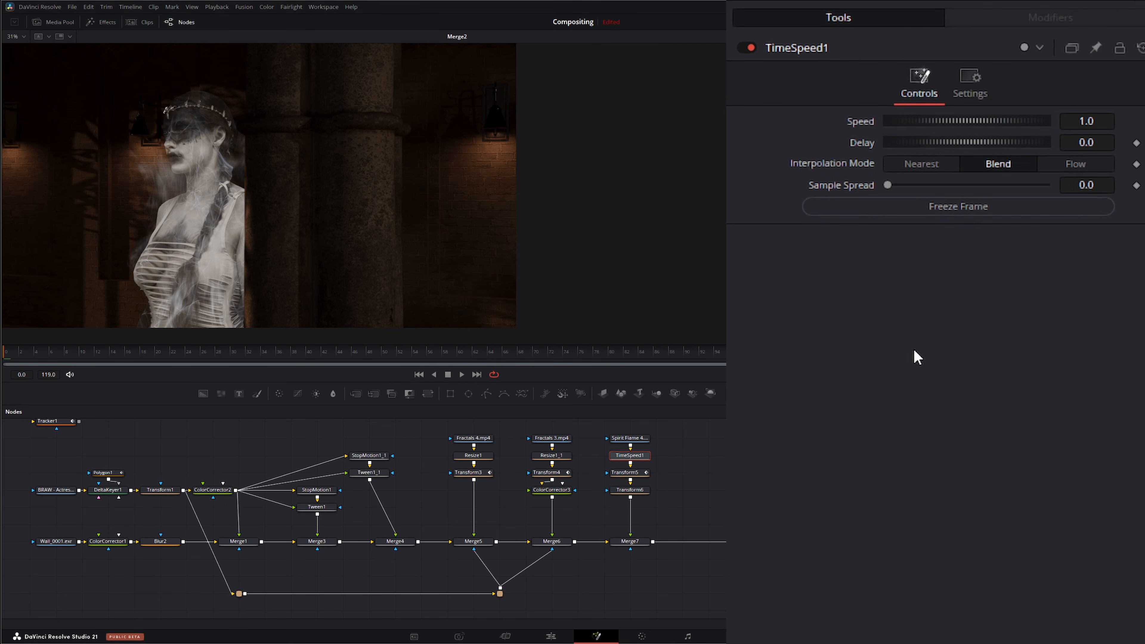
{"action": "left_click", "coordinate": [1100, 121]}
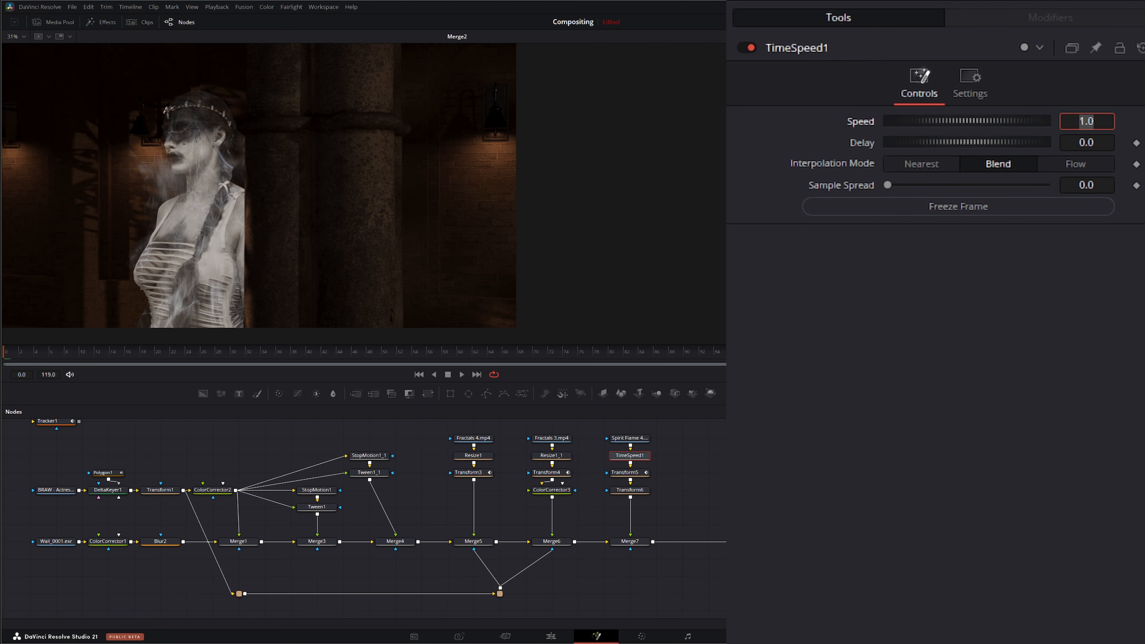
{"action": "type", "text": "0.75"}
{"action": "key", "text": "Tab"}
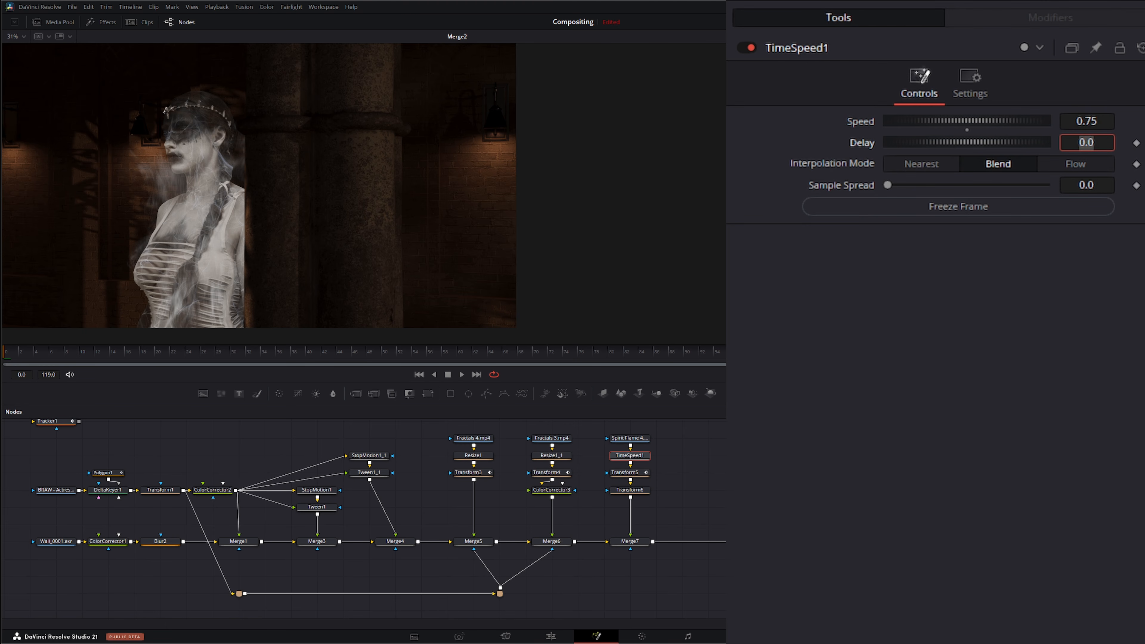
Step: Play back the flame Merge result and return to the first frame
{"action": "left_click", "coordinate": [619, 548]}
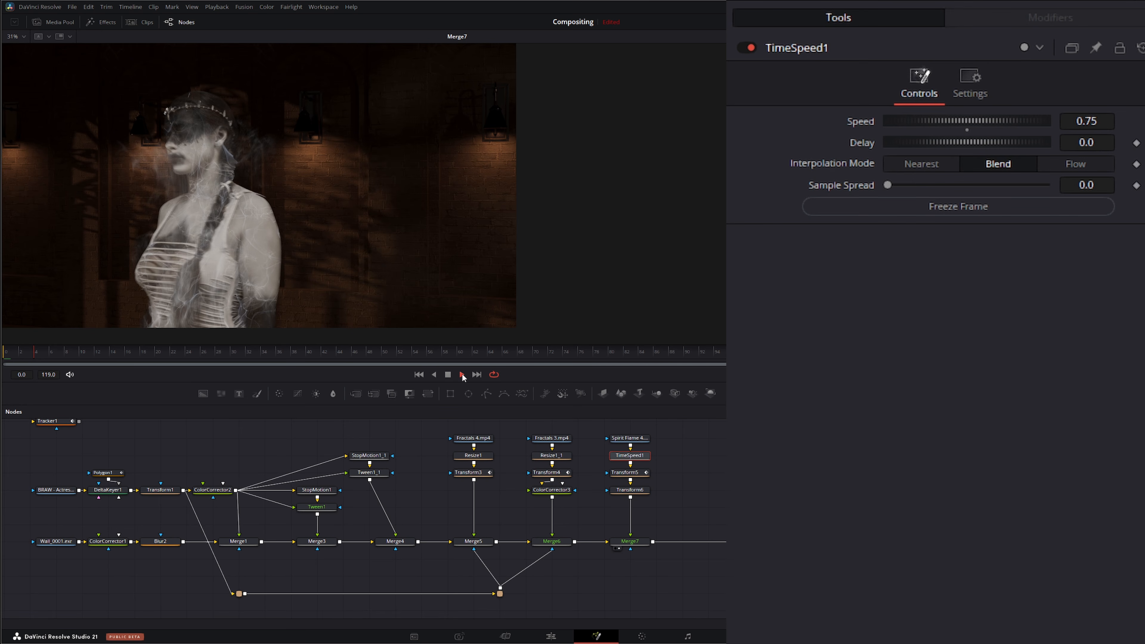
{"action": "left_click", "coordinate": [447, 374]}
{"action": "left_click", "coordinate": [419, 374]}
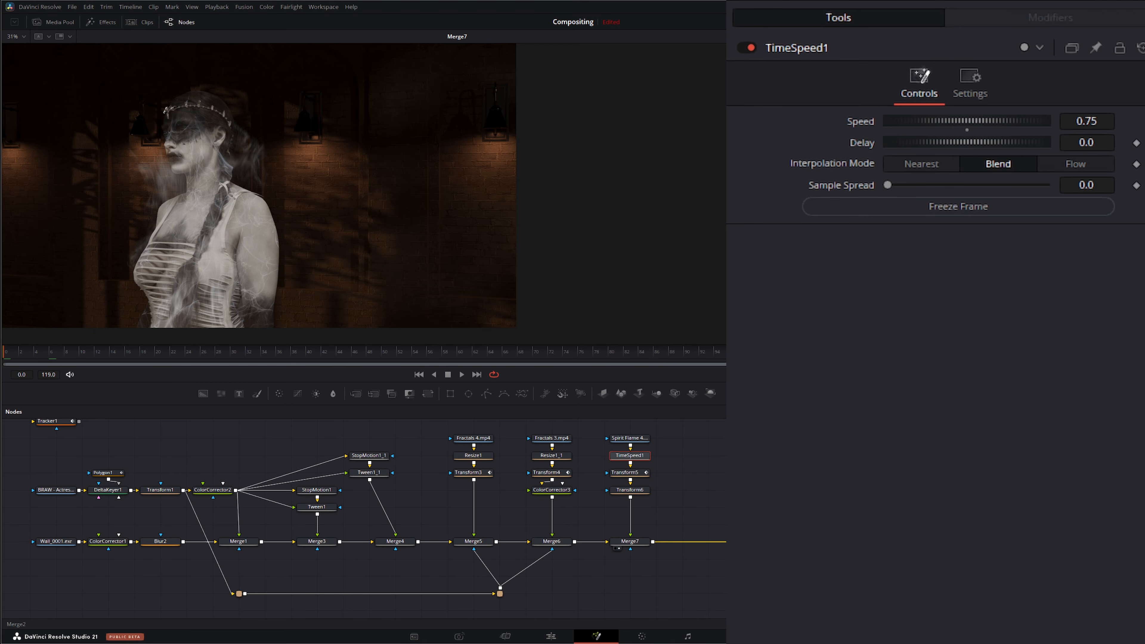
{"action": "left_click_drag", "start_coordinate": [324, 217], "coordinate": [324, 218]}
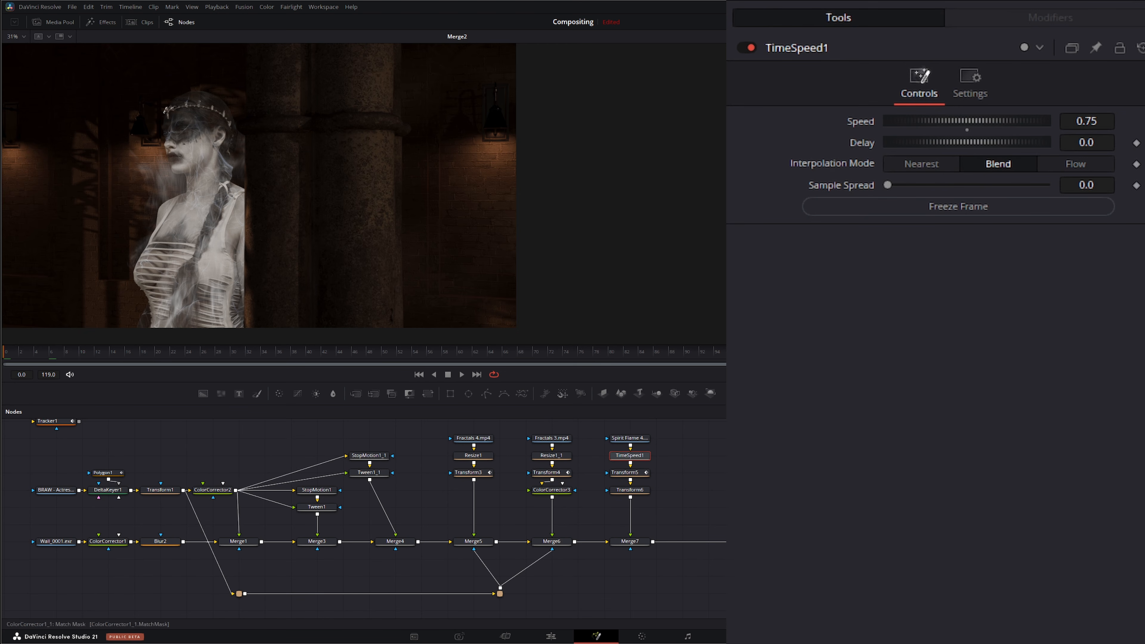
Step: Move MediaOut1 aside and insert a Color Corrector after Merge2
{"action": "left_click_drag", "start_coordinate": [811, 583], "coordinate": [526, 588]}
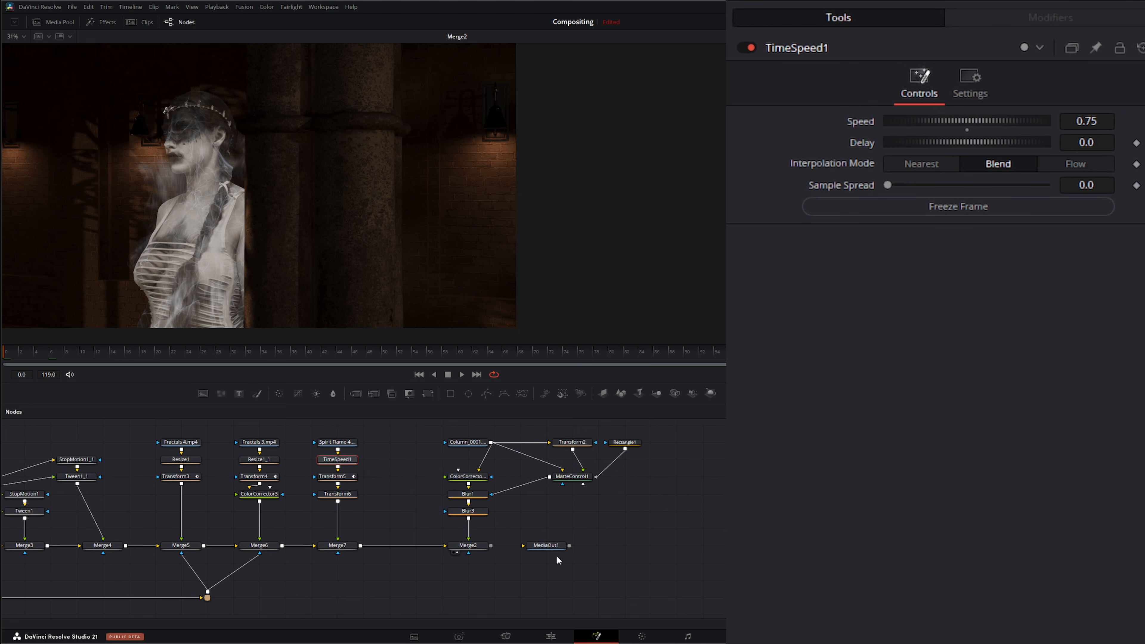
{"action": "left_click_drag", "start_coordinate": [549, 547], "coordinate": [783, 546]}
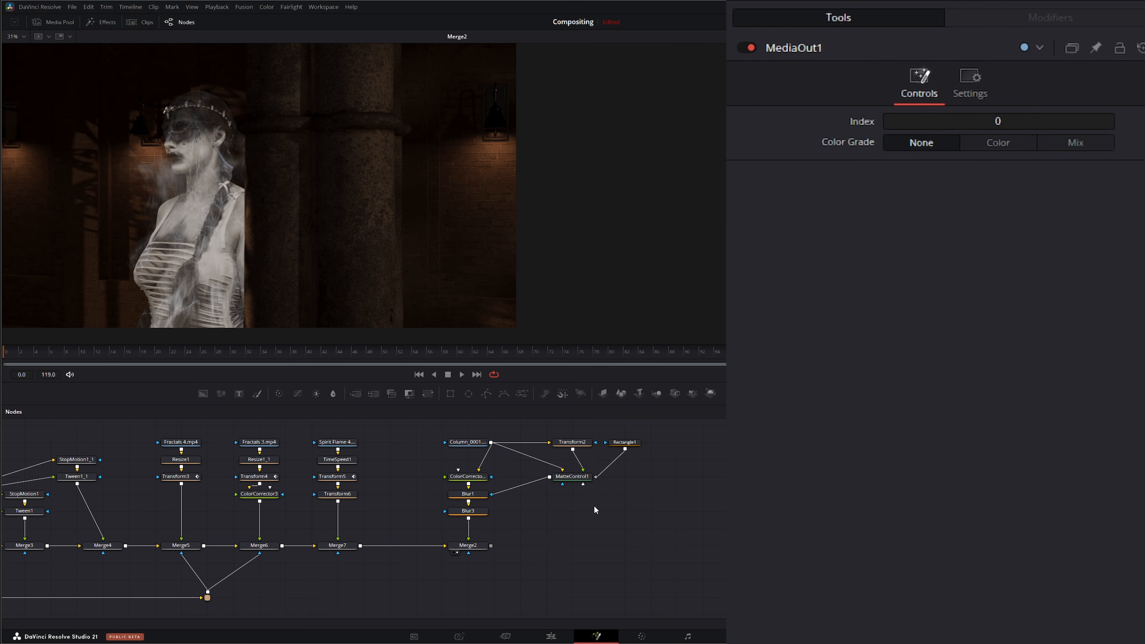
{"action": "left_click", "coordinate": [470, 545]}
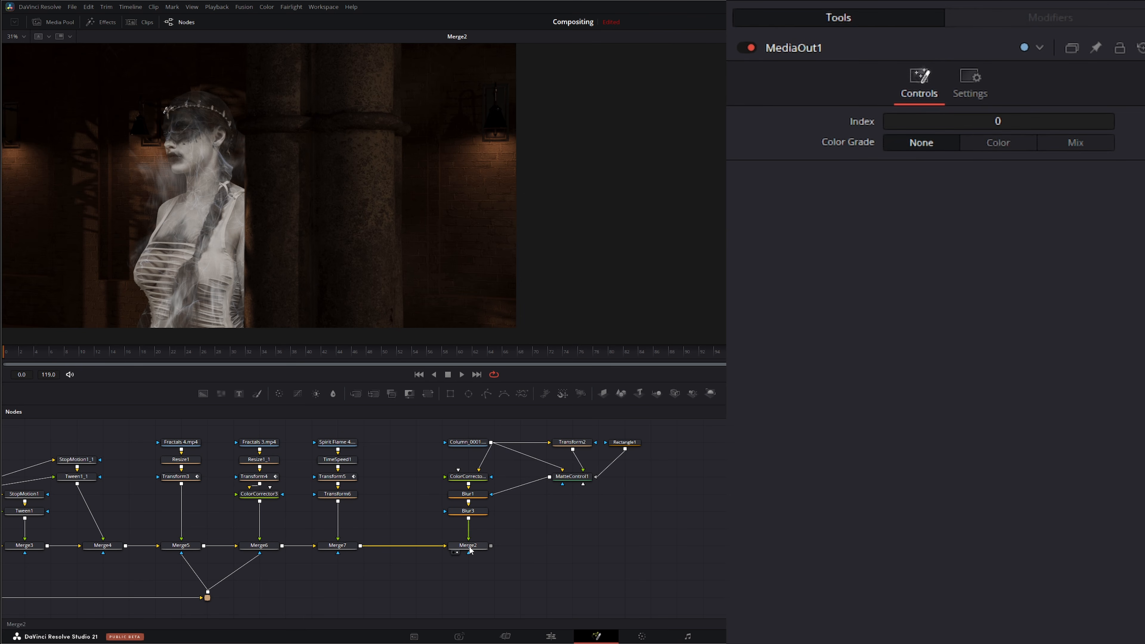
{"action": "left_click", "coordinate": [279, 395]}
{"action": "left_click_drag", "start_coordinate": [471, 571], "coordinate": [575, 558]}
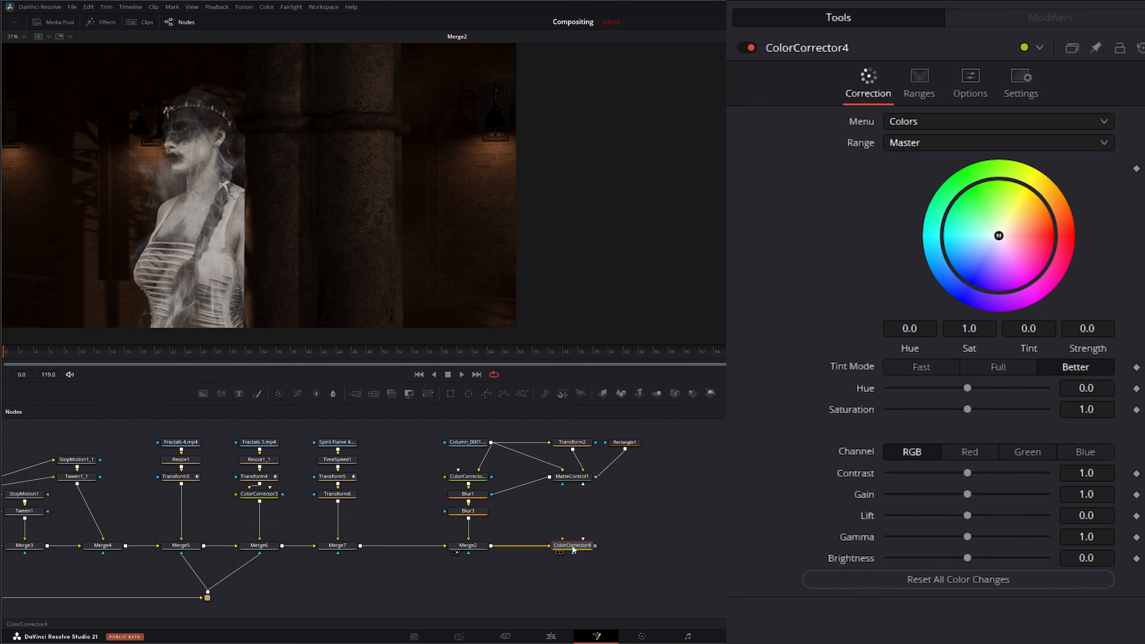
Step: Show the Color Corrector in the second viewer, set its master gain to 0.77 and its shadows gain to 0.61
{"action": "key", "text": "2"}
{"action": "left_click_drag", "start_coordinate": [1090, 494], "coordinate": [1003, 495]}
{"action": "left_click", "coordinate": [929, 143]}
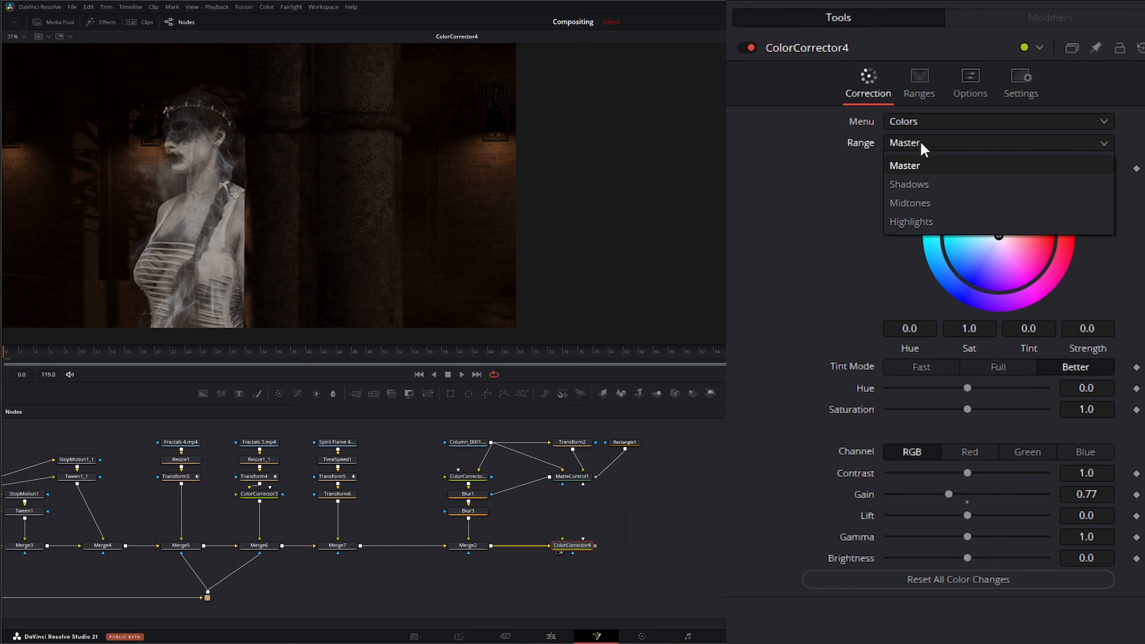
{"action": "left_click", "coordinate": [954, 188]}
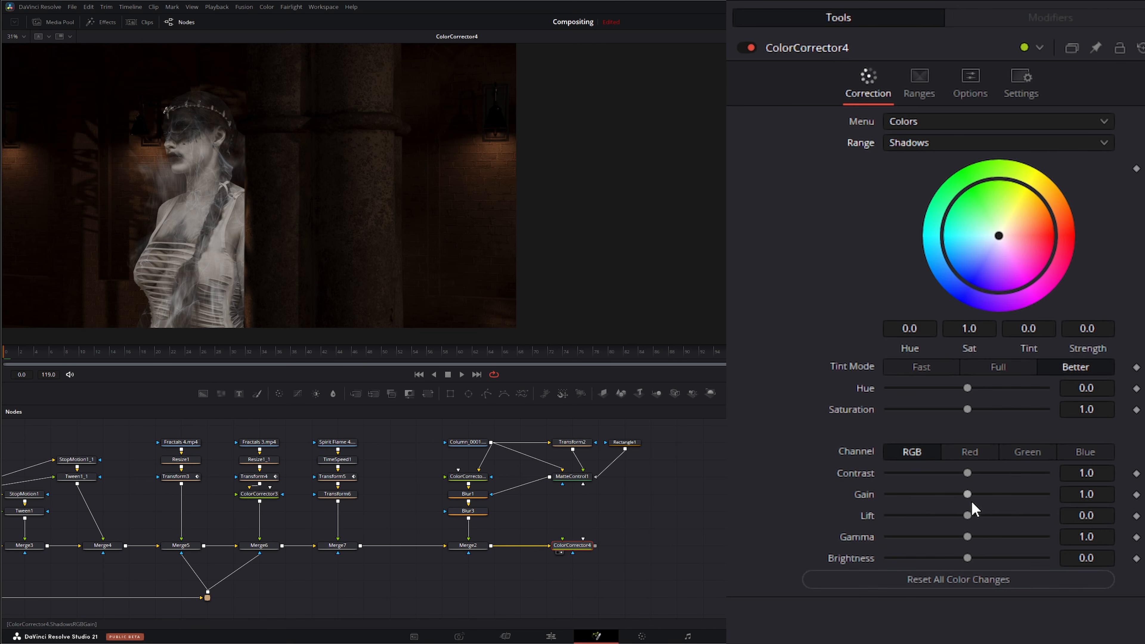
{"action": "left_click_drag", "start_coordinate": [969, 495], "coordinate": [937, 496]}
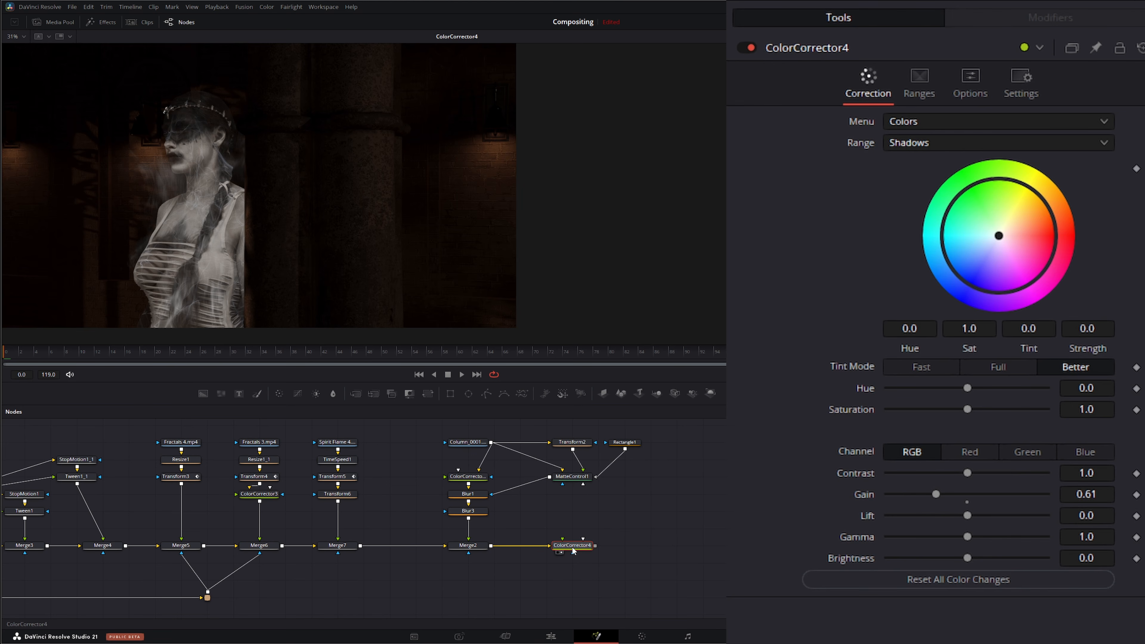
Step: Add a CineFocus node after the Color Corrector and show it in the viewer
{"action": "key", "text": "shift+space"}
{"action": "type", "text": "cinefocus"}
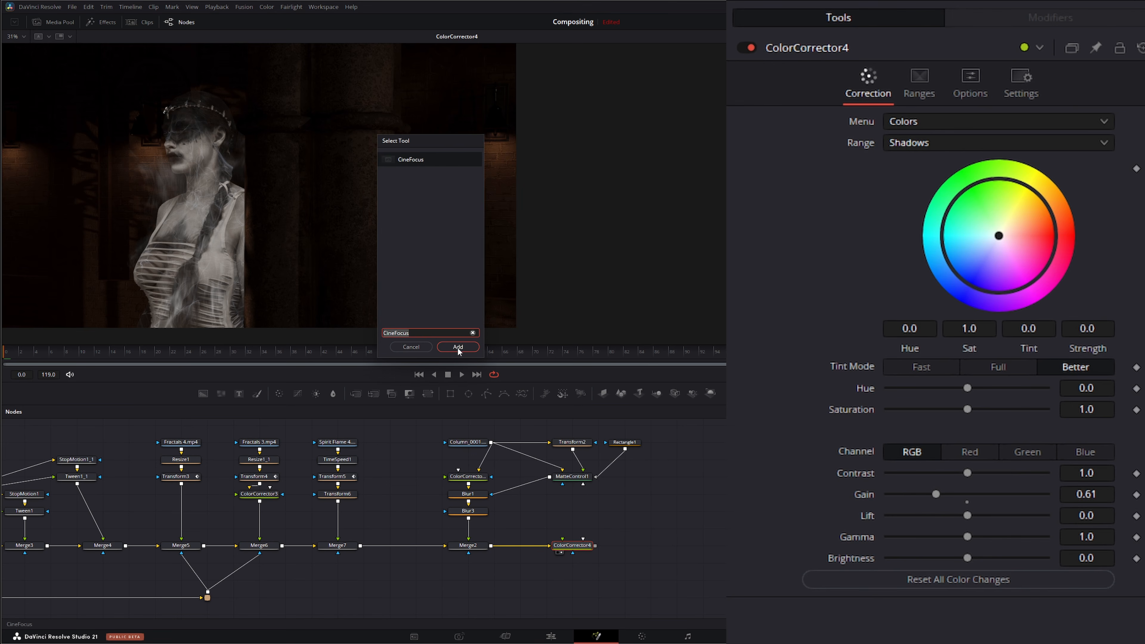
{"action": "left_click", "coordinate": [457, 347]}
{"action": "left_click_drag", "start_coordinate": [627, 544], "coordinate": [331, 266]}
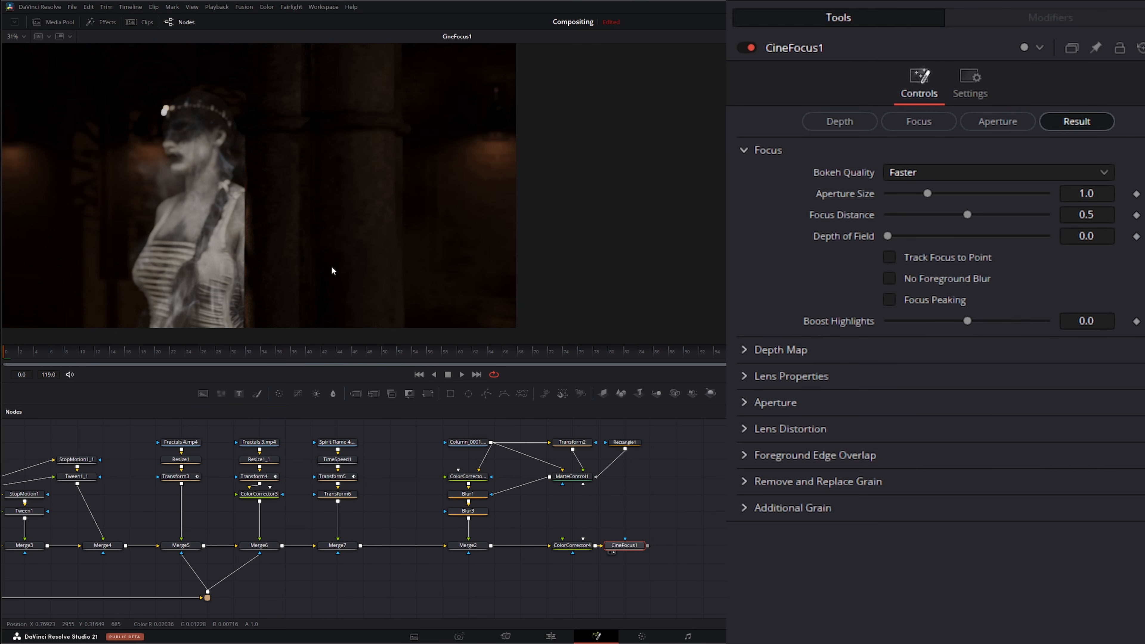
Step: Using the focus preview, set the CineFocus focus distance to 0.765 and depth of field to 0.0348
{"action": "left_click", "coordinate": [851, 121]}
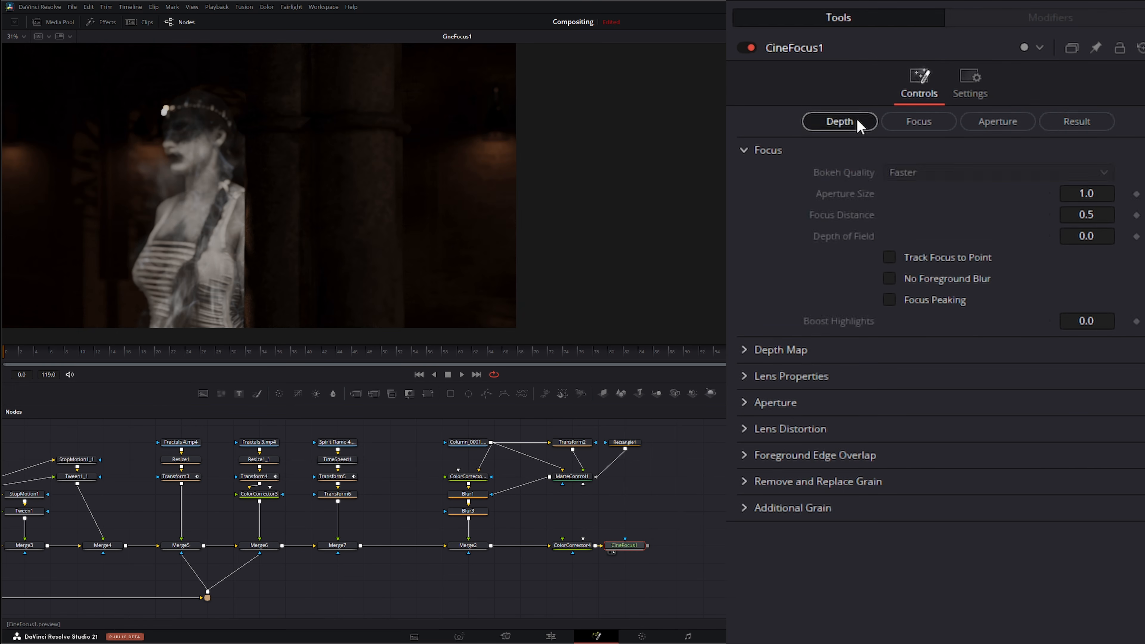
{"action": "left_click", "coordinate": [937, 126]}
{"action": "left_click_drag", "start_coordinate": [968, 215], "coordinate": [1009, 216]}
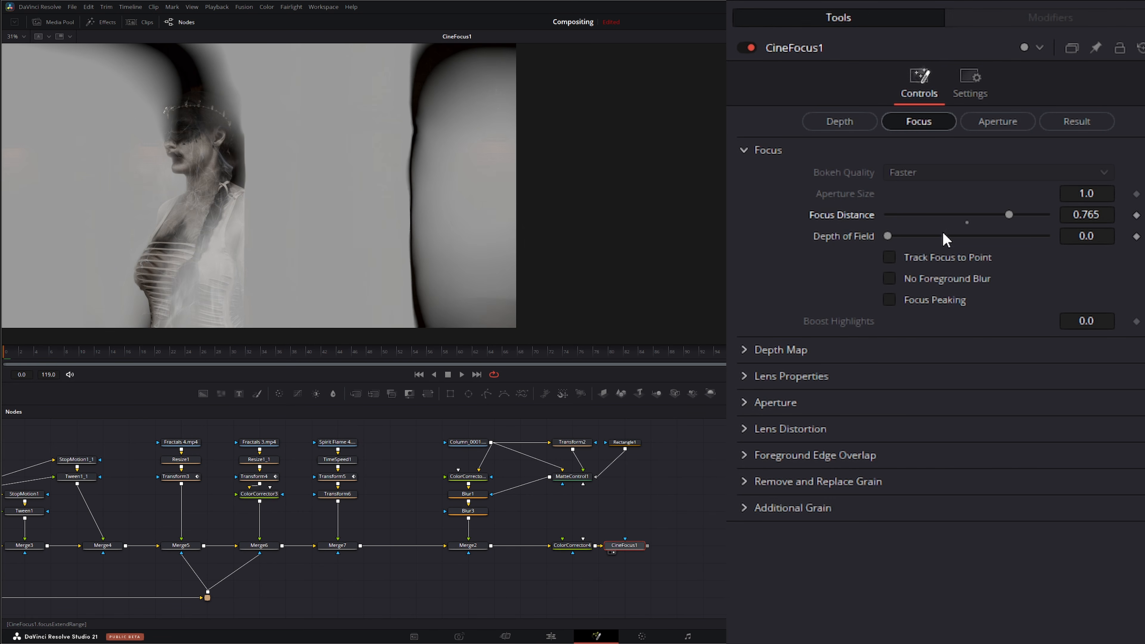
{"action": "mouse_move", "coordinate": [887, 235]}
{"action": "left_mouse_down"}
{"action": "mouse_move", "coordinate": [921, 236]}
{"action": "mouse_move", "coordinate": [909, 235]}
{"action": "left_mouse_up"}
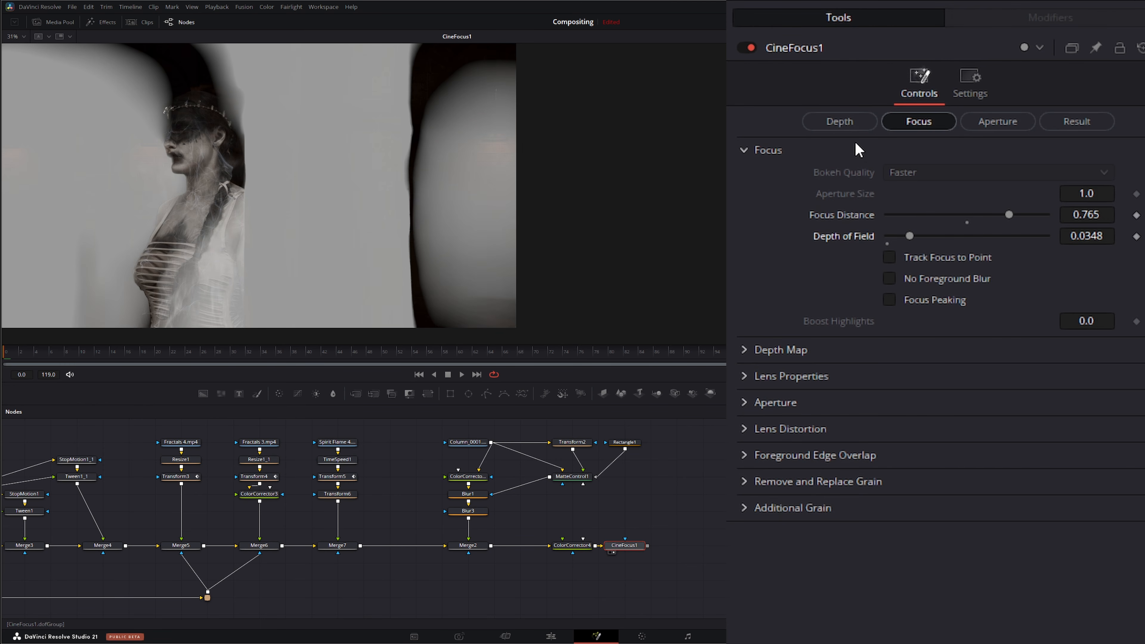
Step: In the depth view, expand Depth Map, enable Adjust Map Levels and adjust the near limit and gamma
{"action": "left_click", "coordinate": [844, 126]}
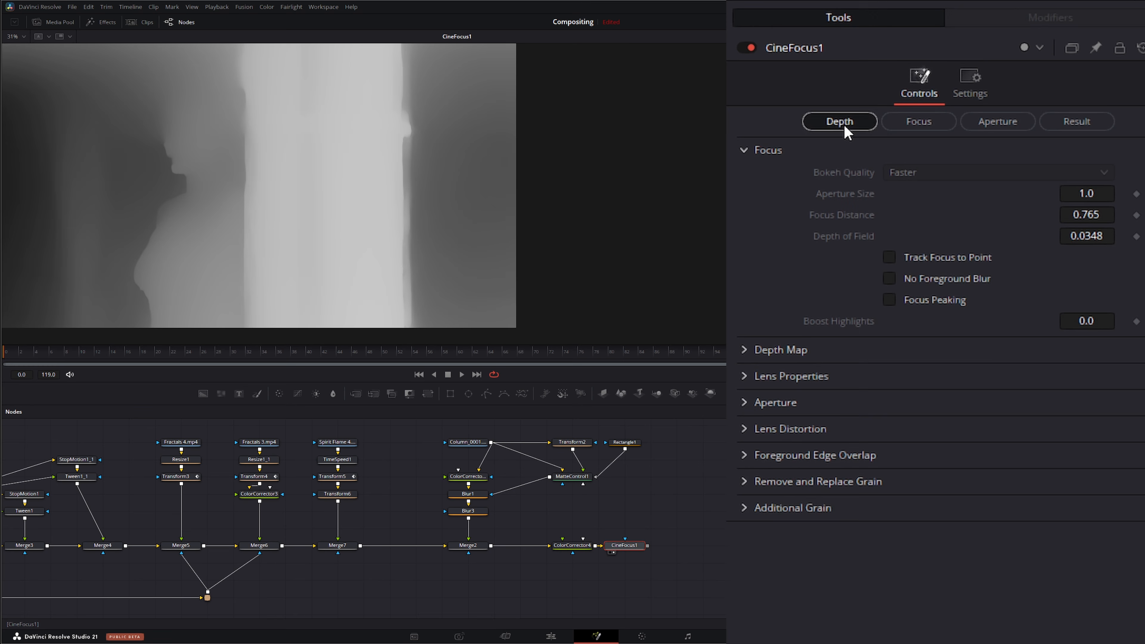
{"action": "left_click", "coordinate": [747, 353]}
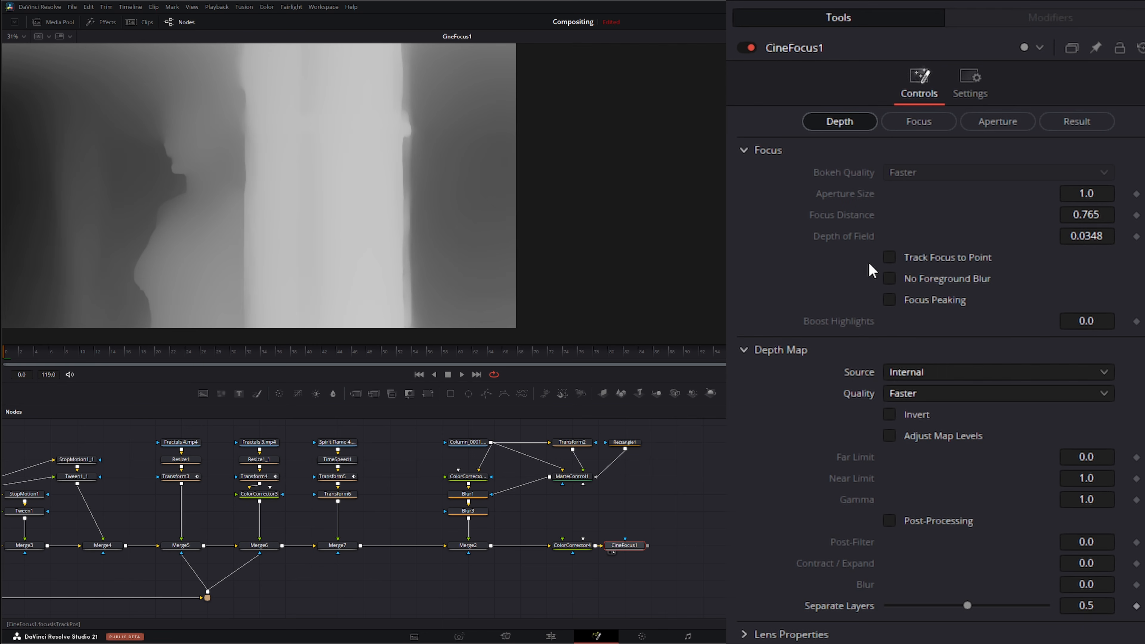
{"action": "left_click", "coordinate": [888, 435]}
{"action": "left_click_drag", "start_coordinate": [1045, 478], "coordinate": [1044, 479]}
{"action": "left_click_drag", "start_coordinate": [955, 499], "coordinate": [953, 499]}
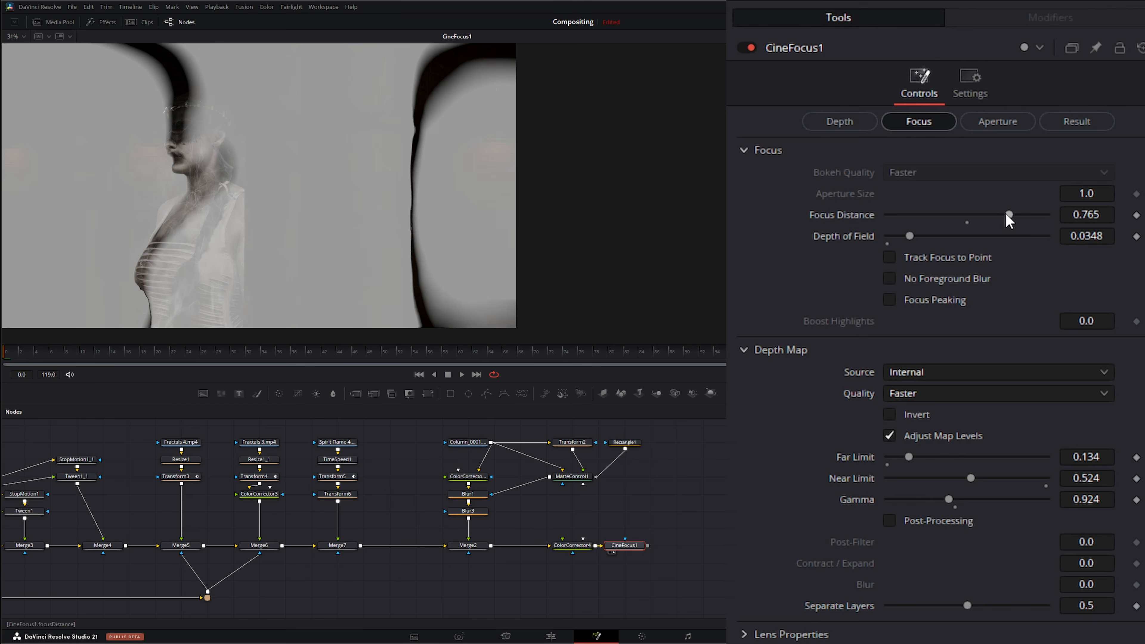
Step: Set the CineFocus focus distance to 0.668 and aperture size to 0.535, previewing playback of the result
{"action": "left_click_drag", "start_coordinate": [1008, 219], "coordinate": [999, 220]}
{"action": "left_click_drag", "start_coordinate": [999, 220], "coordinate": [993, 220]}
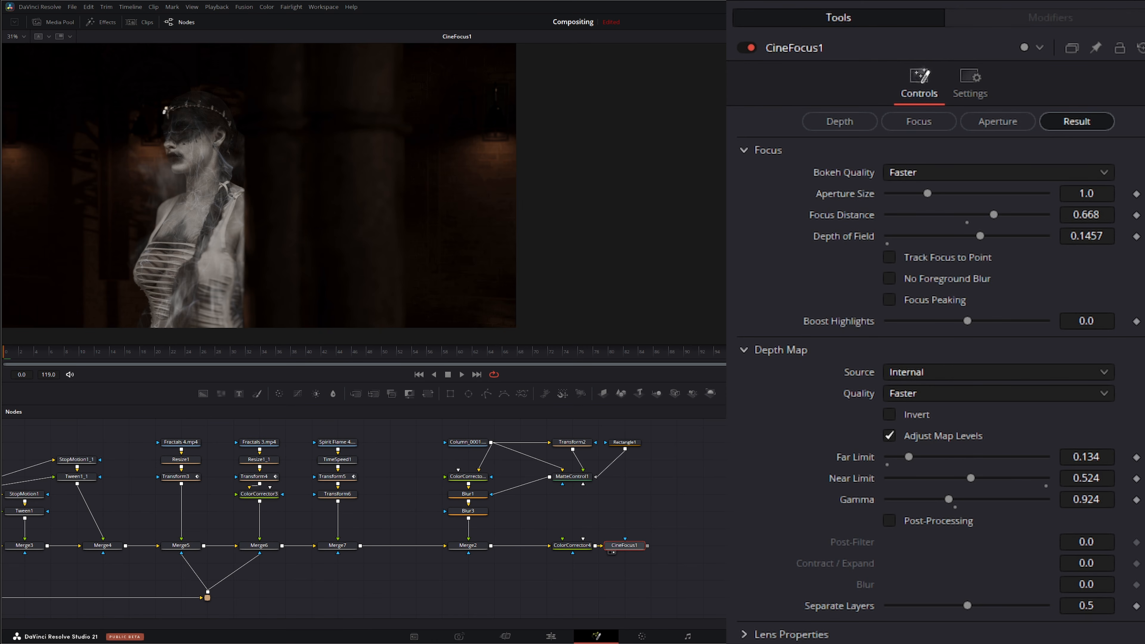
{"action": "left_click", "coordinate": [460, 377]}
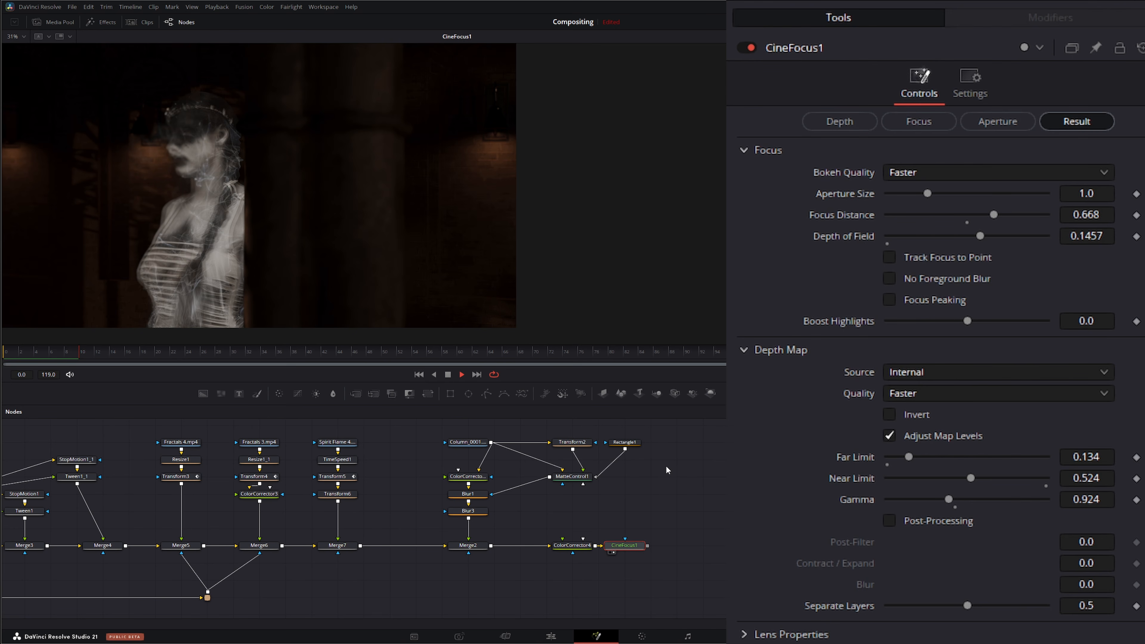
{"action": "left_click", "coordinate": [447, 375]}
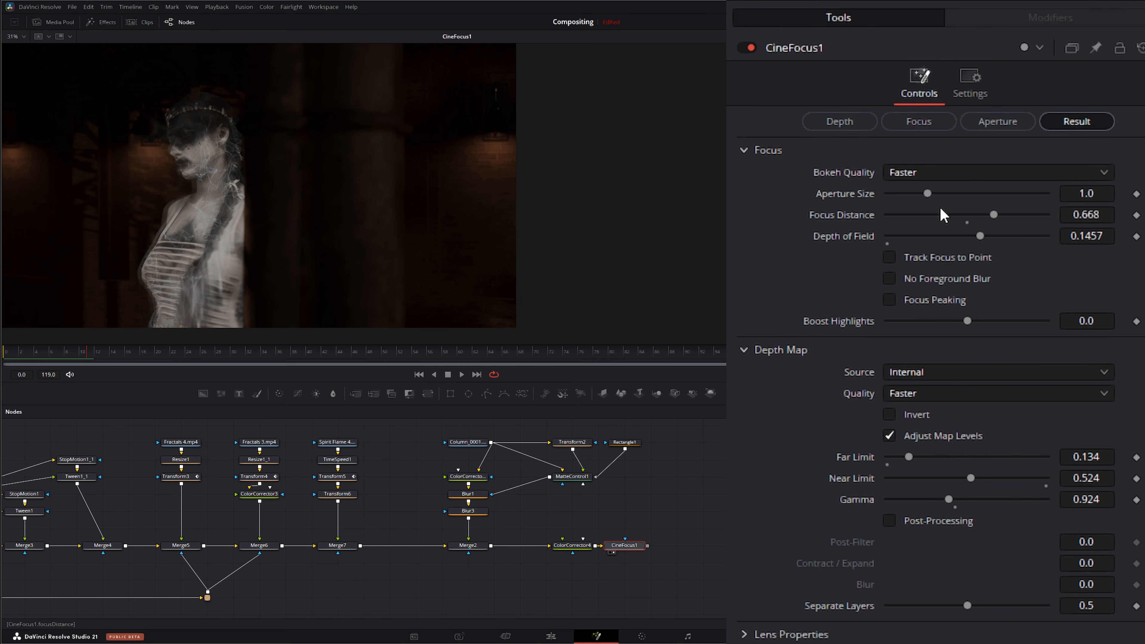
{"action": "left_click_drag", "start_coordinate": [927, 193], "coordinate": [905, 193]}
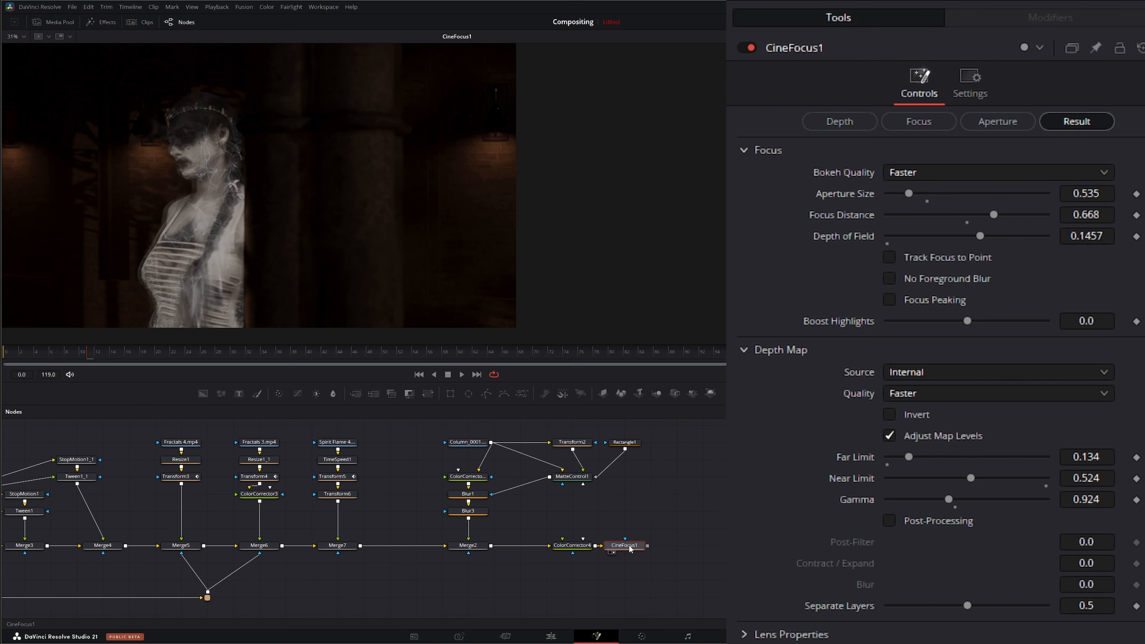
{"action": "key", "text": "shift+space"}
{"action": "type", "text": "vi"}
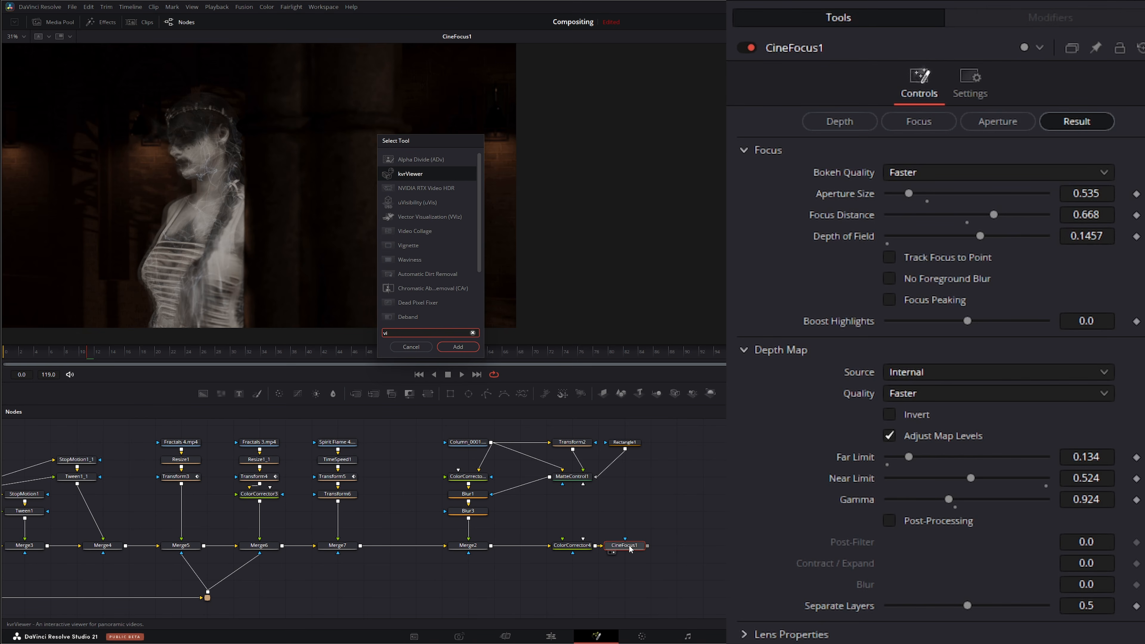
{"action": "type", "text": "g"}
{"action": "key", "text": "Return"}
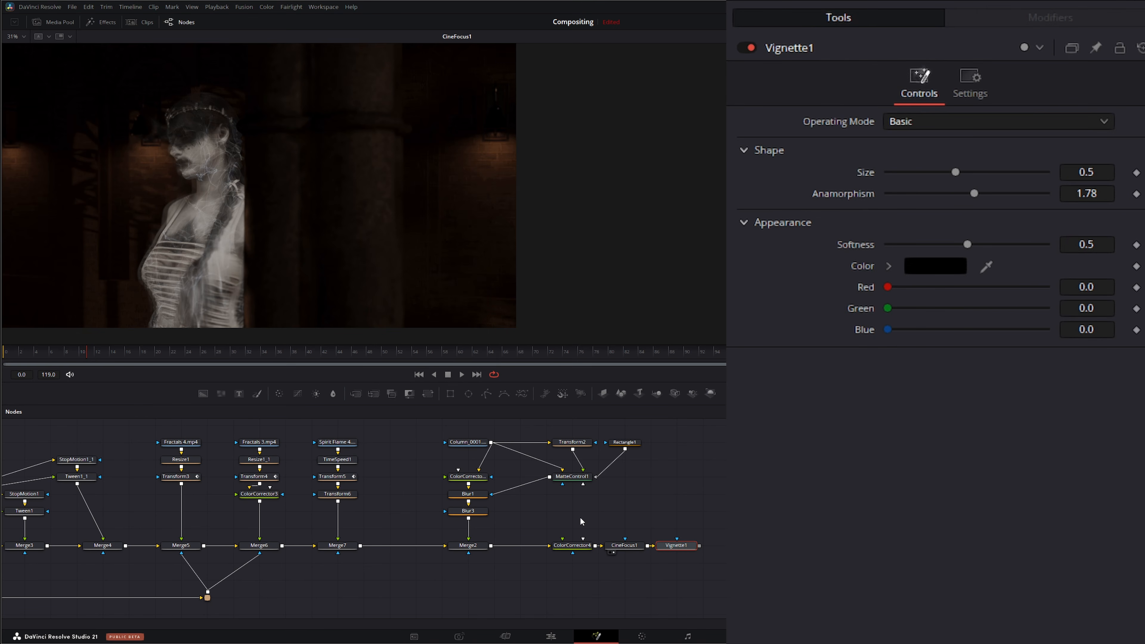
{"action": "left_click_drag", "start_coordinate": [674, 546], "coordinate": [422, 234]}
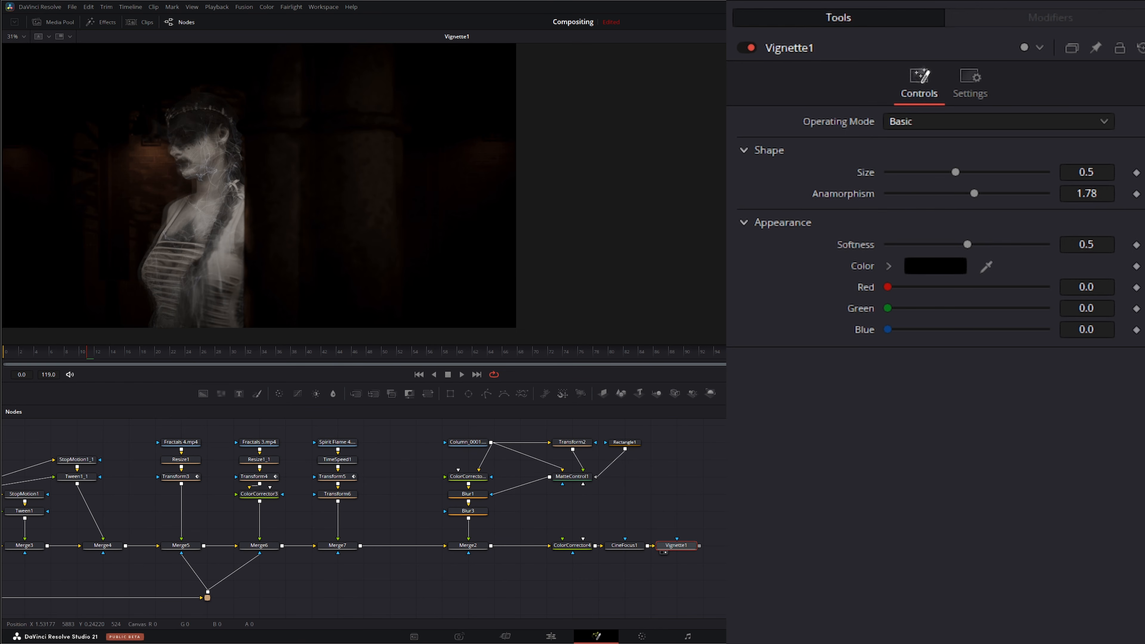
{"action": "left_click_drag", "start_coordinate": [955, 172], "coordinate": [1048, 182]}
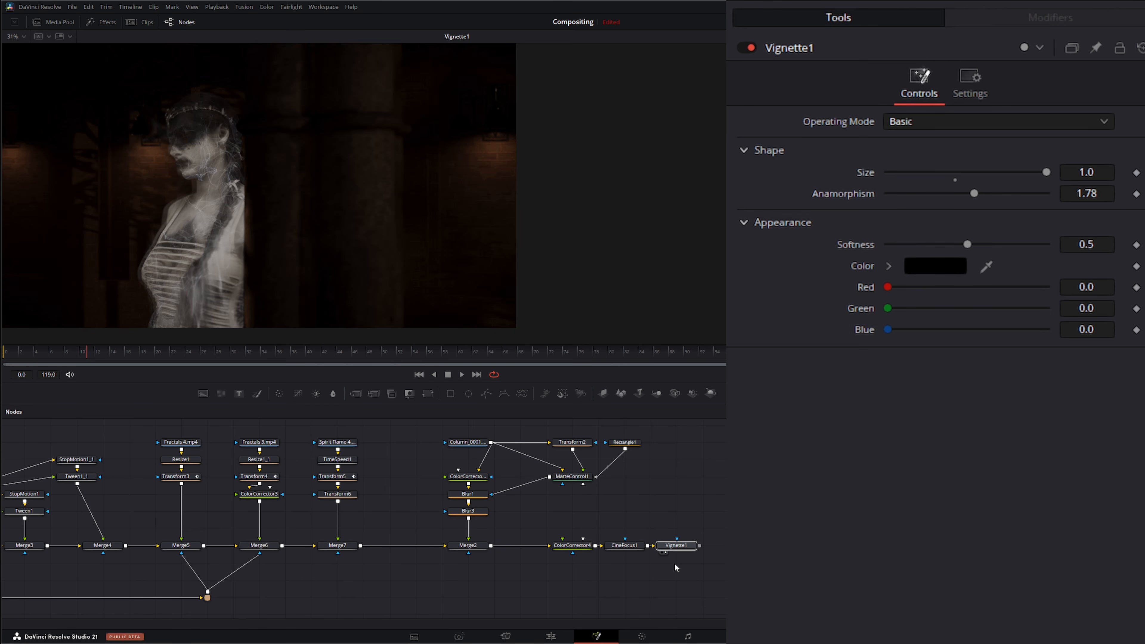
{"action": "key", "text": "Delete"}
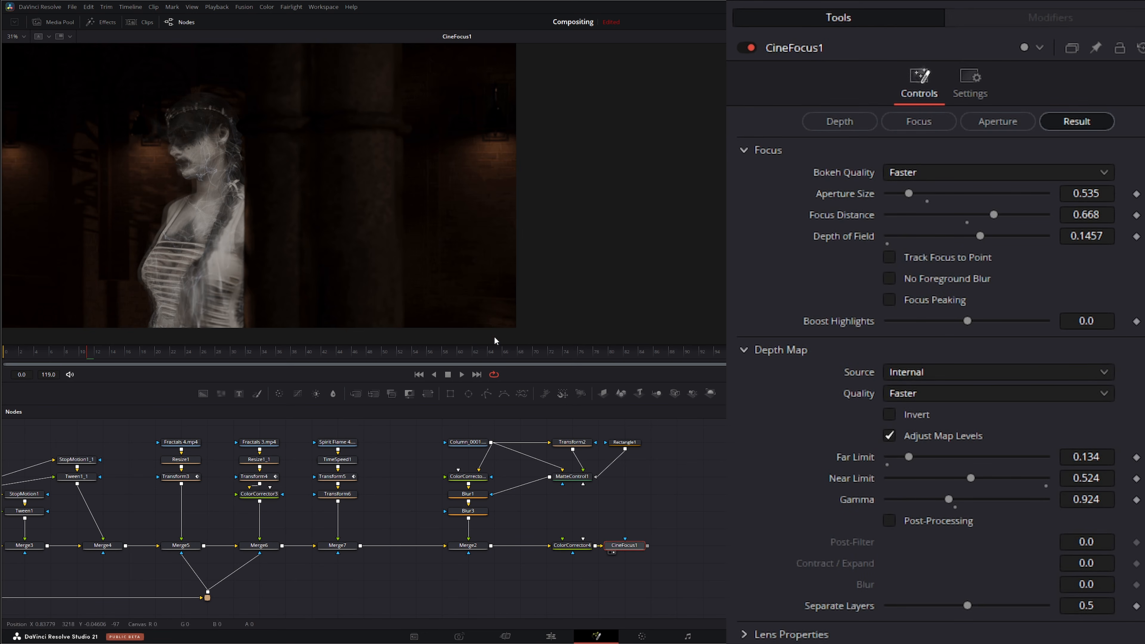
Step: Connect the CineFocus output to MediaOut1
{"action": "left_click", "coordinate": [691, 502]}
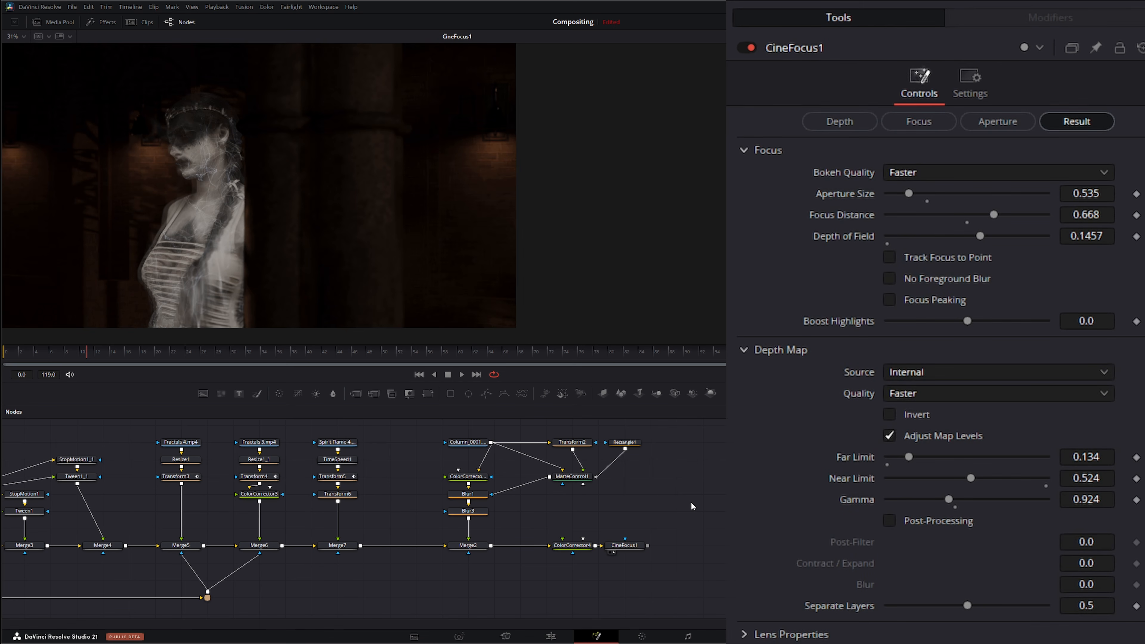
{"action": "left_click", "coordinate": [641, 637]}
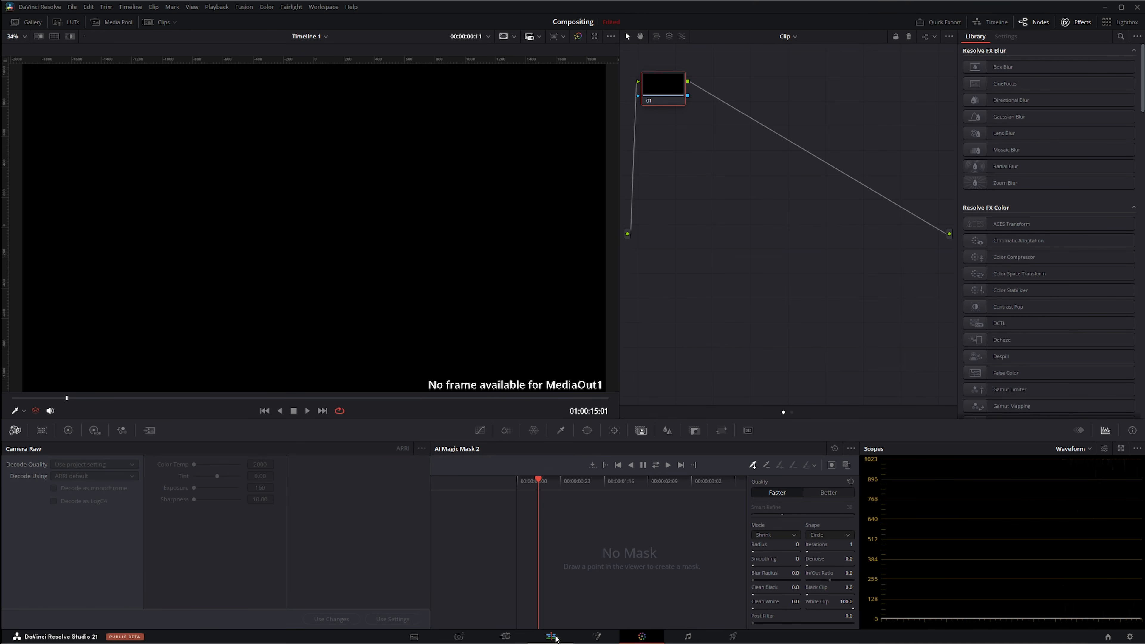
{"action": "left_click", "coordinate": [555, 638]}
{"action": "left_click", "coordinate": [596, 637]}
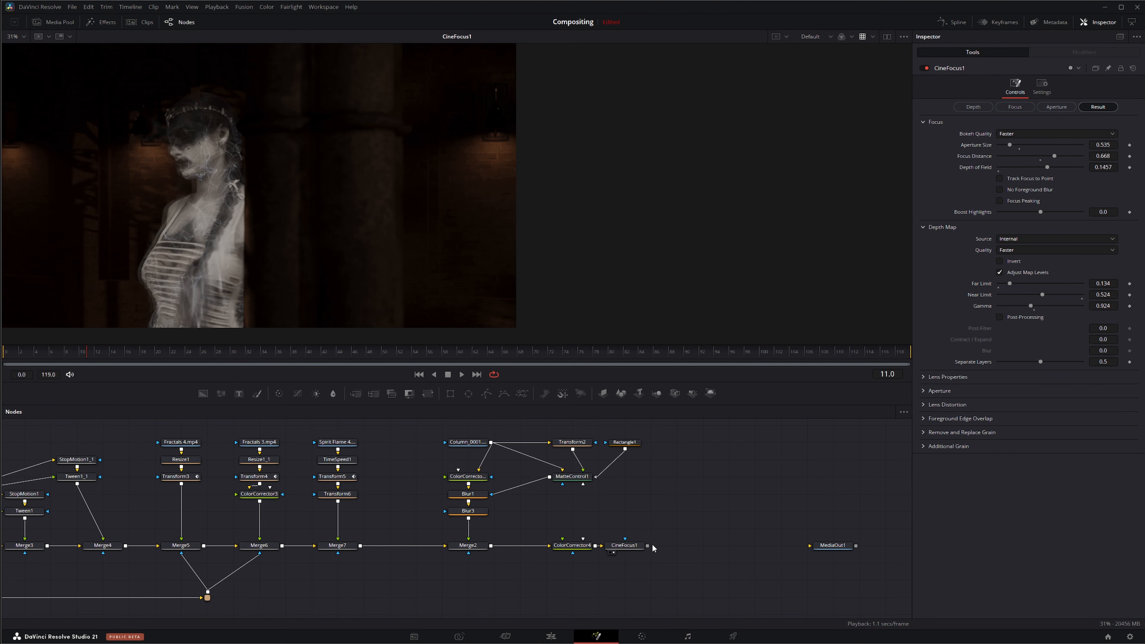
{"action": "left_click_drag", "start_coordinate": [649, 546], "coordinate": [847, 558]}
Step: Check the composite on the Color page
{"action": "left_click", "coordinate": [642, 637]}
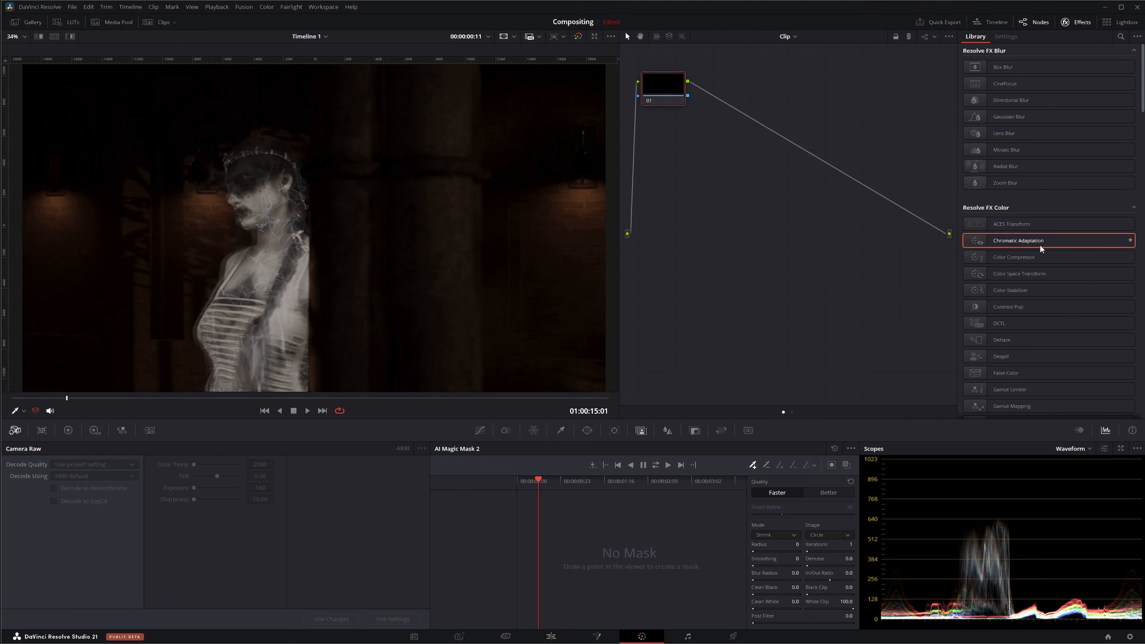
{"action": "scroll", "coordinate": [1021, 252], "scroll_direction": "down", "scroll_amount": 5}
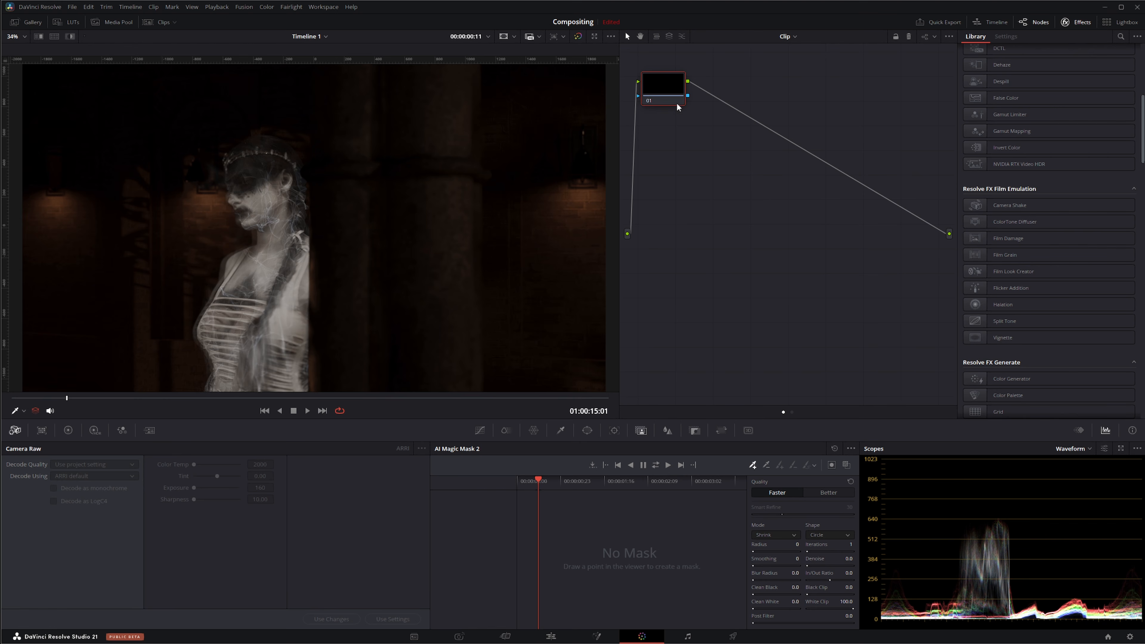
{"action": "mouse_move", "coordinate": [671, 103]}
{"action": "left_mouse_down"}
{"action": "mouse_move", "coordinate": [688, 107]}
{"action": "mouse_move", "coordinate": [679, 105]}
{"action": "left_mouse_up"}
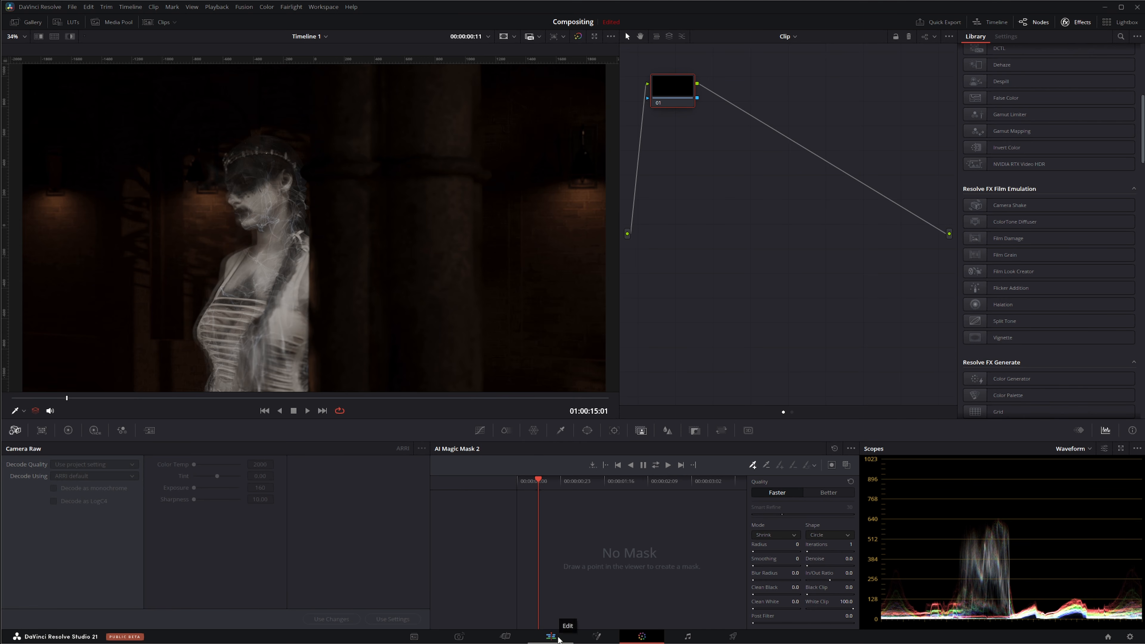
Step: Return to the Fusion page and play the composite from the first frame
{"action": "left_click", "coordinate": [596, 636]}
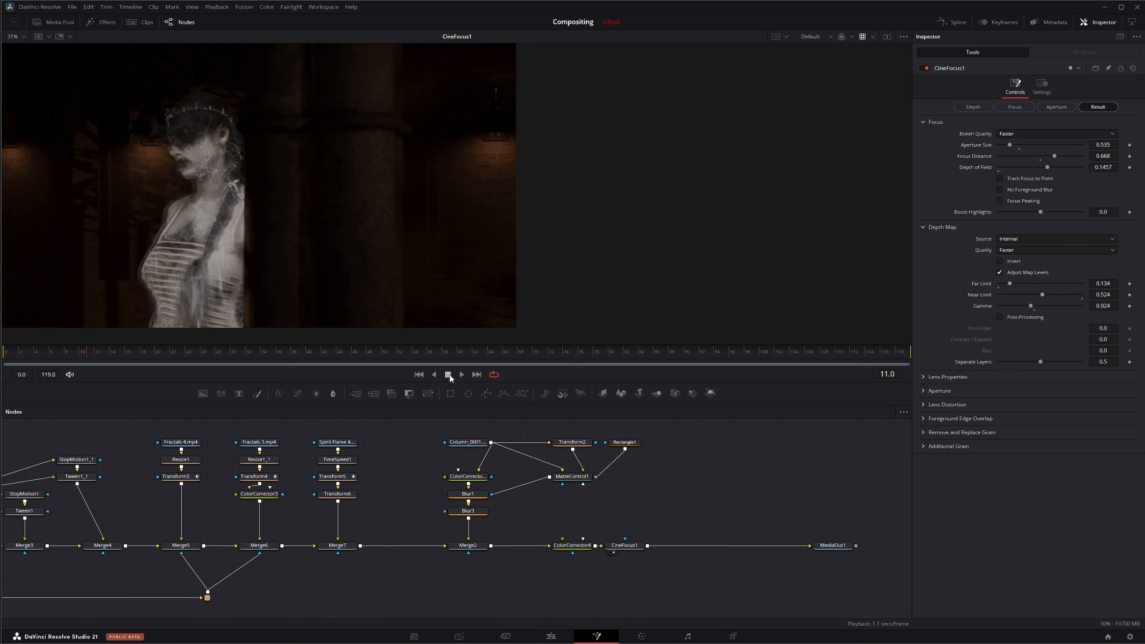
{"action": "left_click", "coordinate": [419, 375]}
{"action": "left_click", "coordinate": [461, 374]}
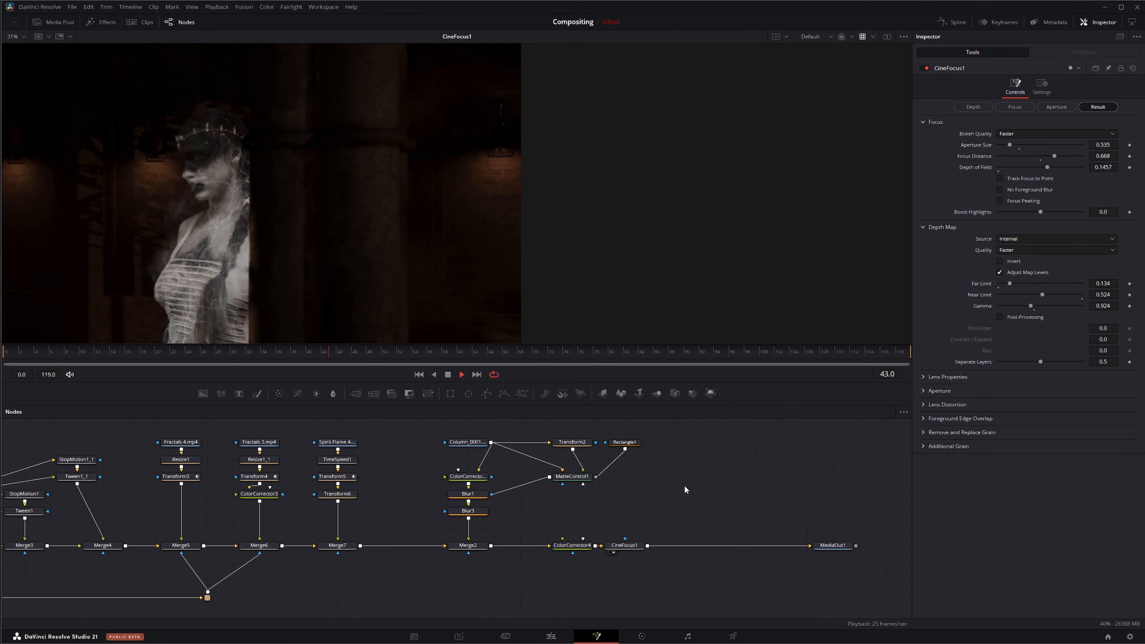